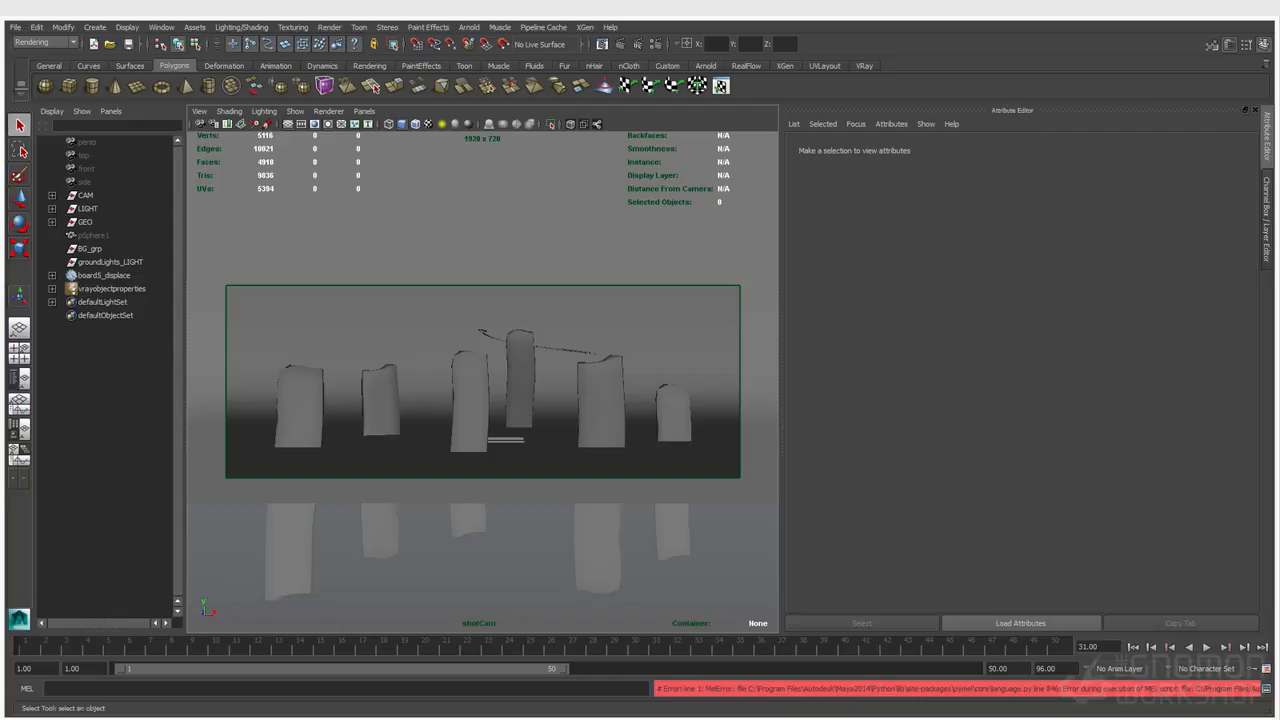
# Expand the CAM group and select the shotCam camera
pyautogui.click(52, 195)
pyautogui.click(84, 208)
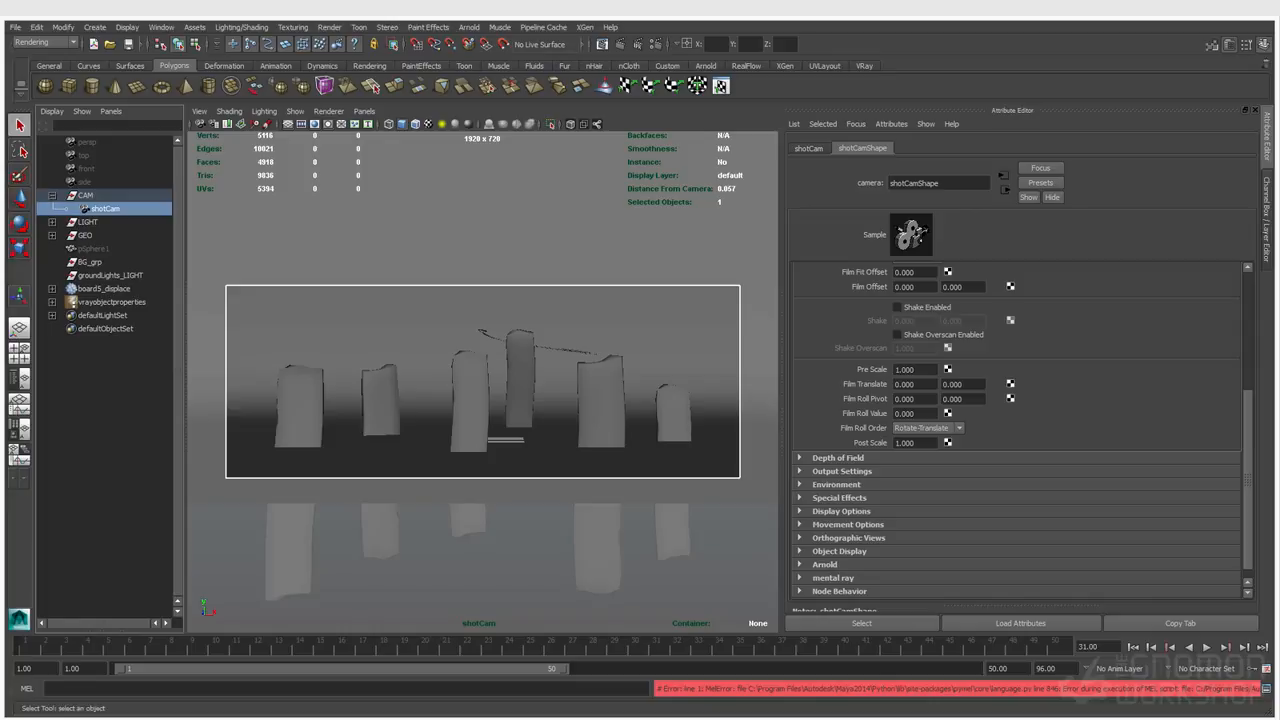
pyautogui.scroll(-1, 1017, 431)
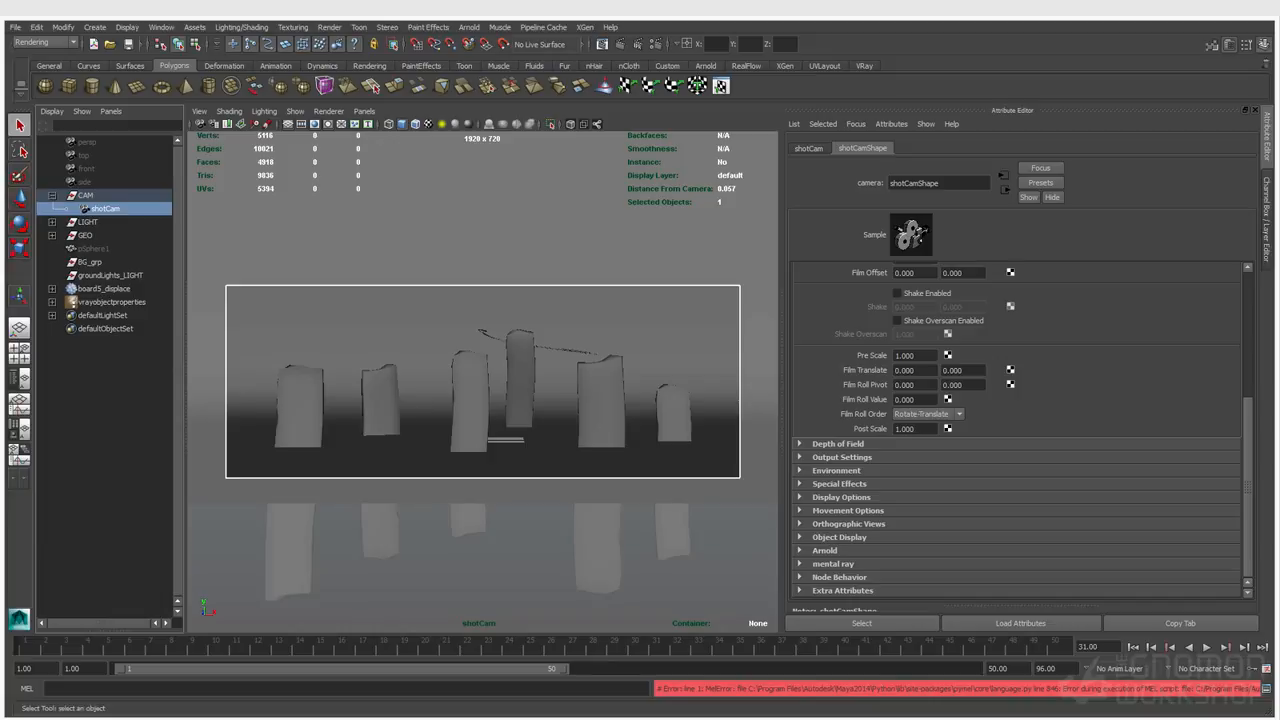
pyautogui.click(199, 111)
pyautogui.click(230, 131)
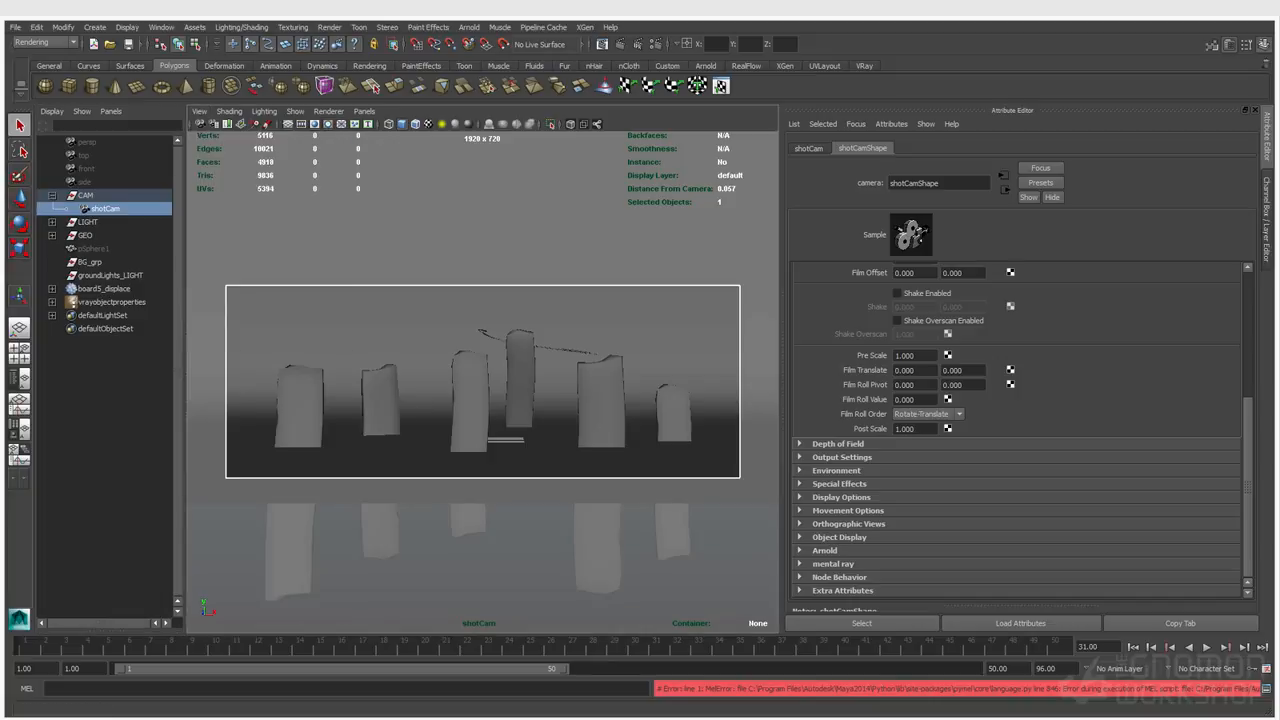
# Lock the shotCamShape channels from Horizontal Film Aperture through Motion Blur Override
pyautogui.click(1267, 220)
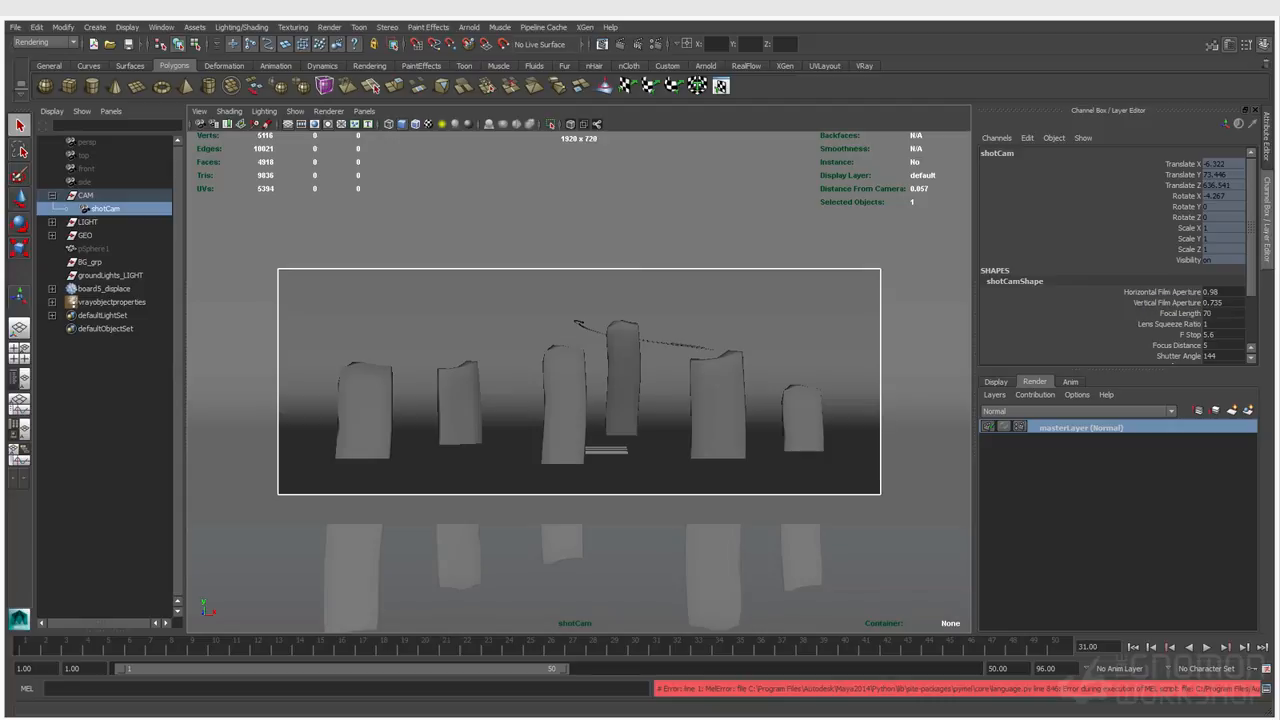
pyautogui.moveTo(1160, 291); pyautogui.dragTo(1160, 313)
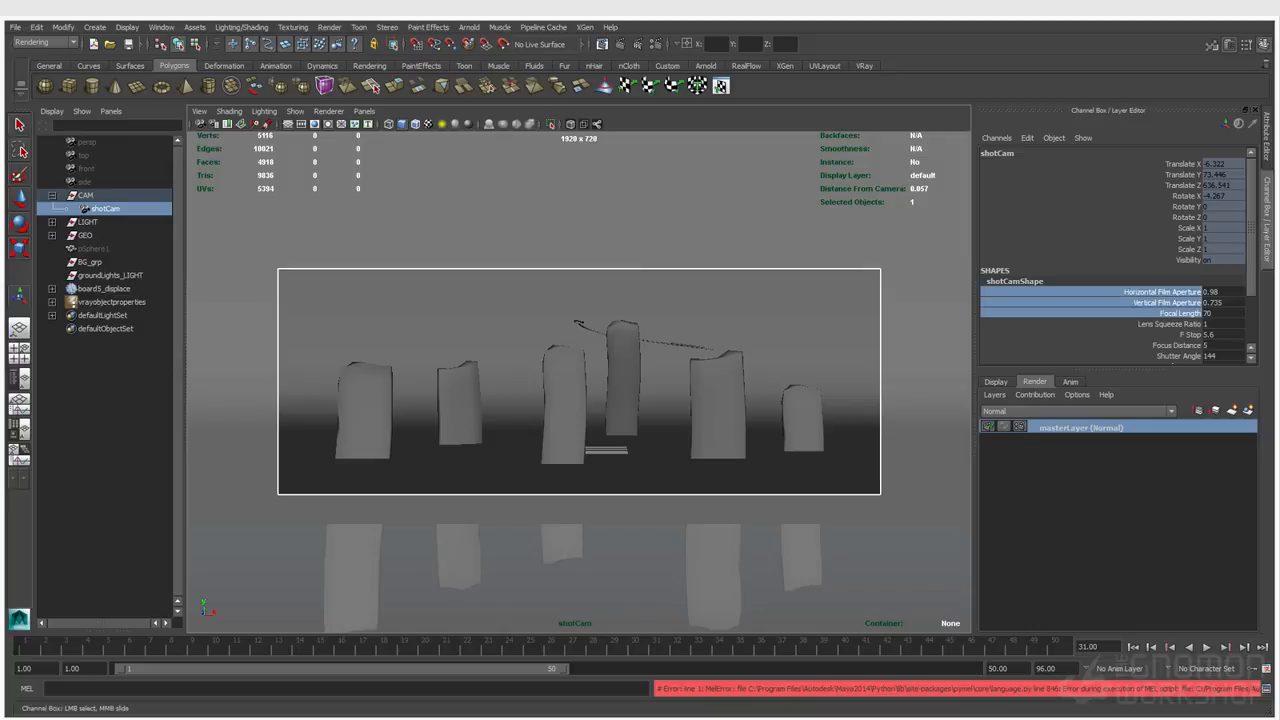
pyautogui.moveTo(1160, 313); pyautogui.dragTo(1160, 360)
pyautogui.rightClick(1160, 359)
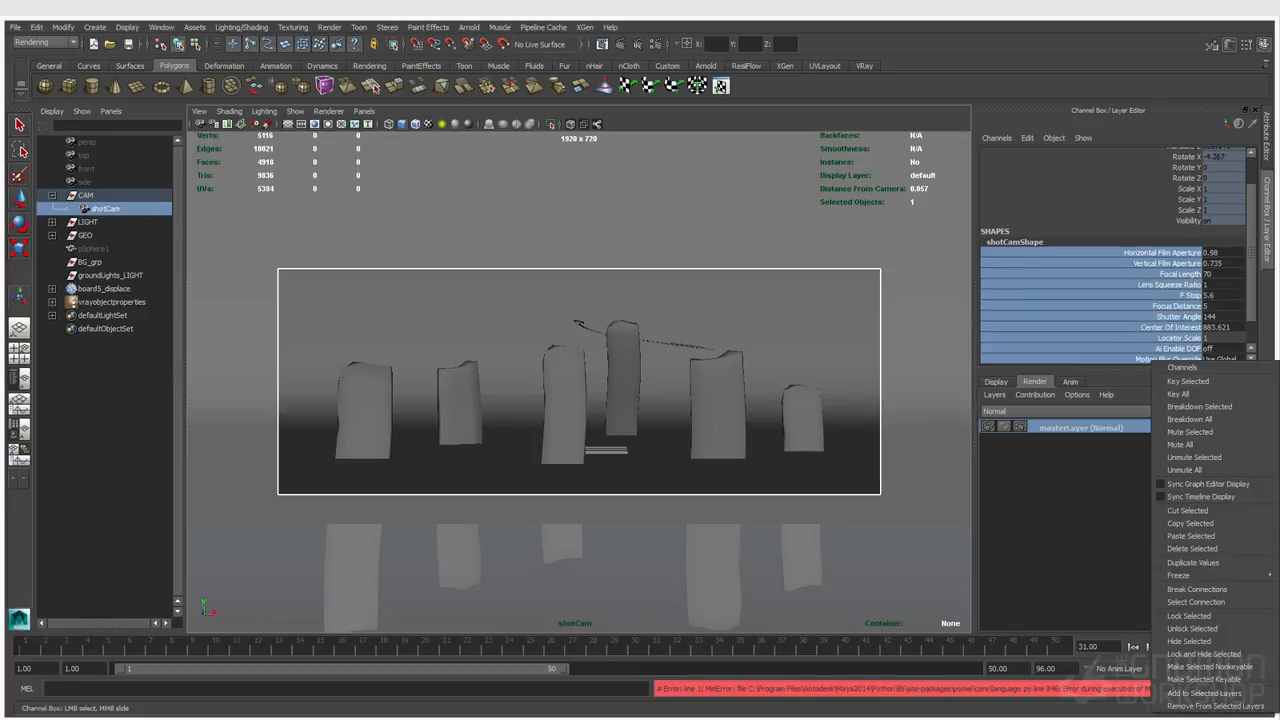
pyautogui.click(1190, 407)
pyautogui.rightClick(1155, 313)
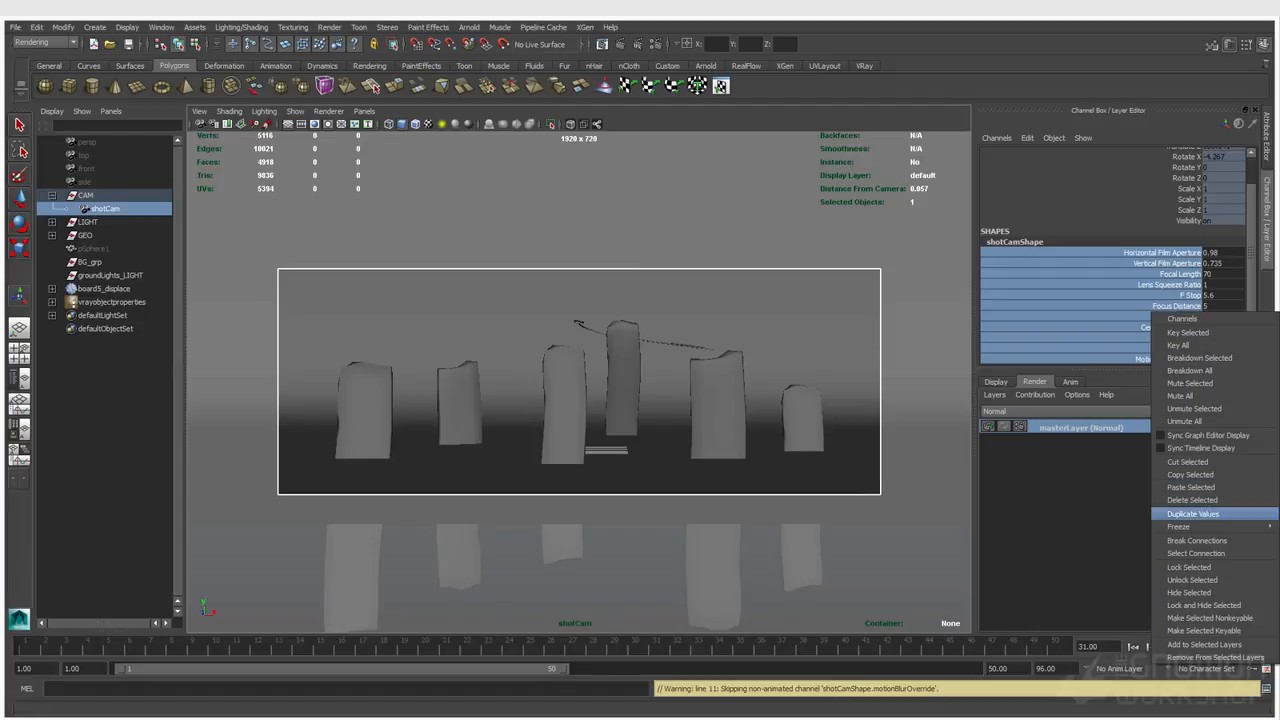
pyautogui.click(1189, 567)
pyautogui.click(1180, 274)
pyautogui.click(1175, 253)
pyautogui.moveTo(1180, 274); pyautogui.dragTo(1178, 253)
pyautogui.click(1178, 263)
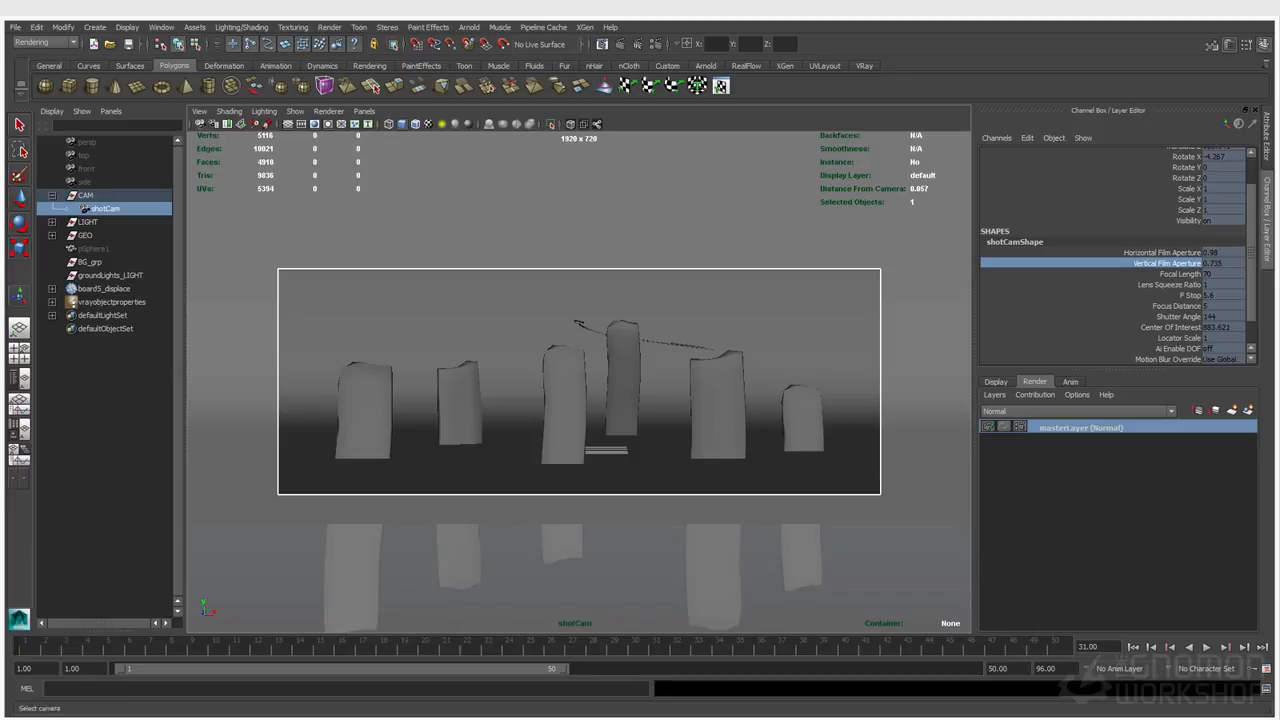
# Add the V-Ray Physical camera attributes to shotCamShape
pyautogui.click(364, 111)
pyautogui.moveTo(200, 111)
pyautogui.click(228, 130)
pyautogui.hotkey('ctrl', 'a')
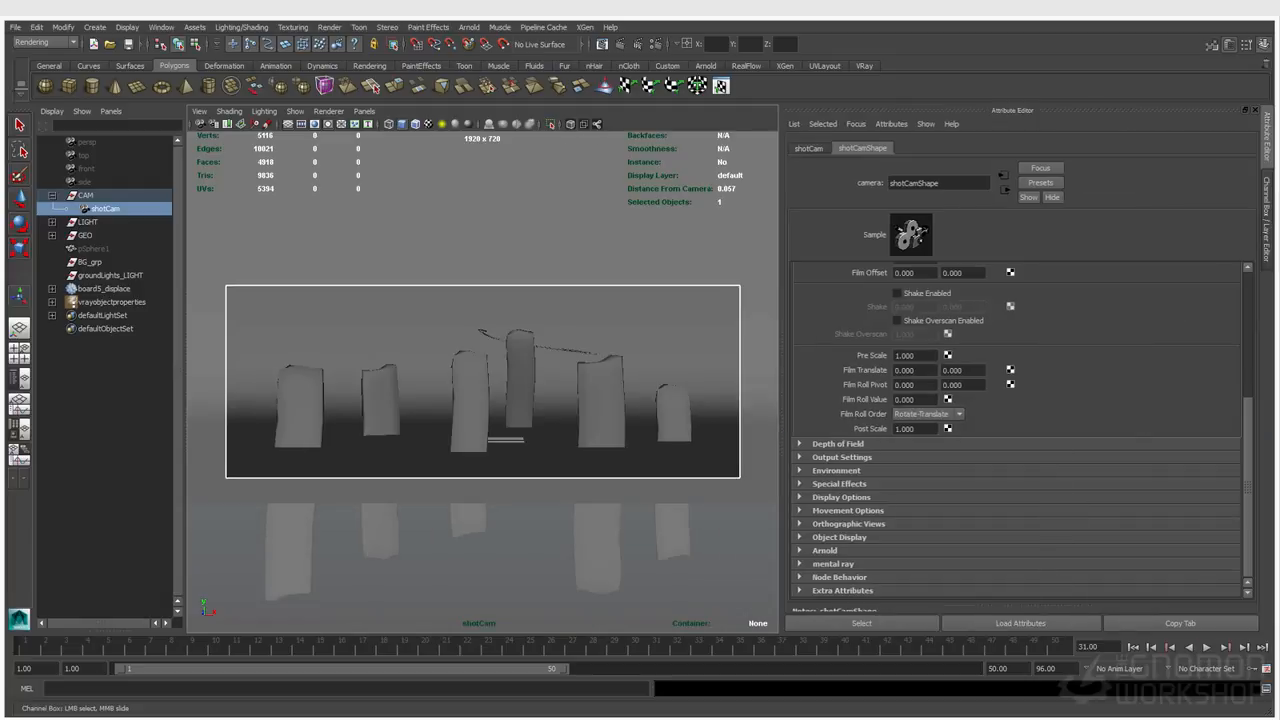
pyautogui.click(891, 124)
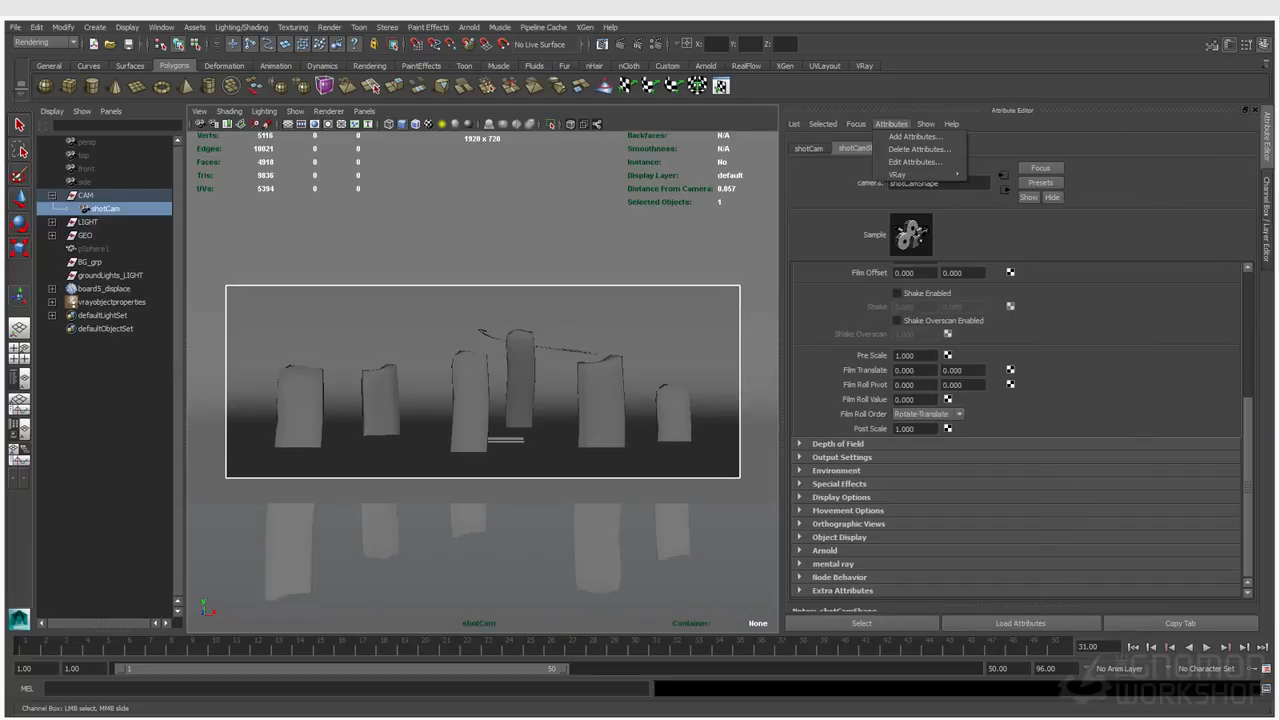
pyautogui.moveTo(898, 174)
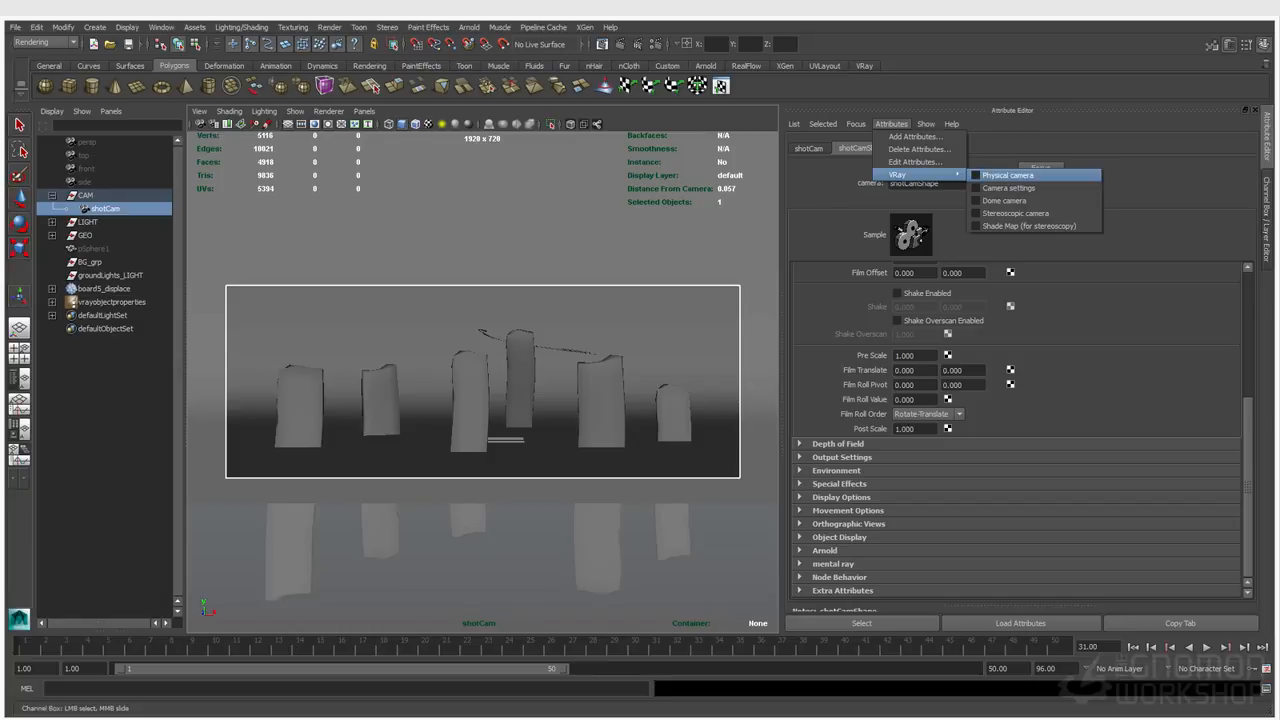
pyautogui.click(1012, 175)
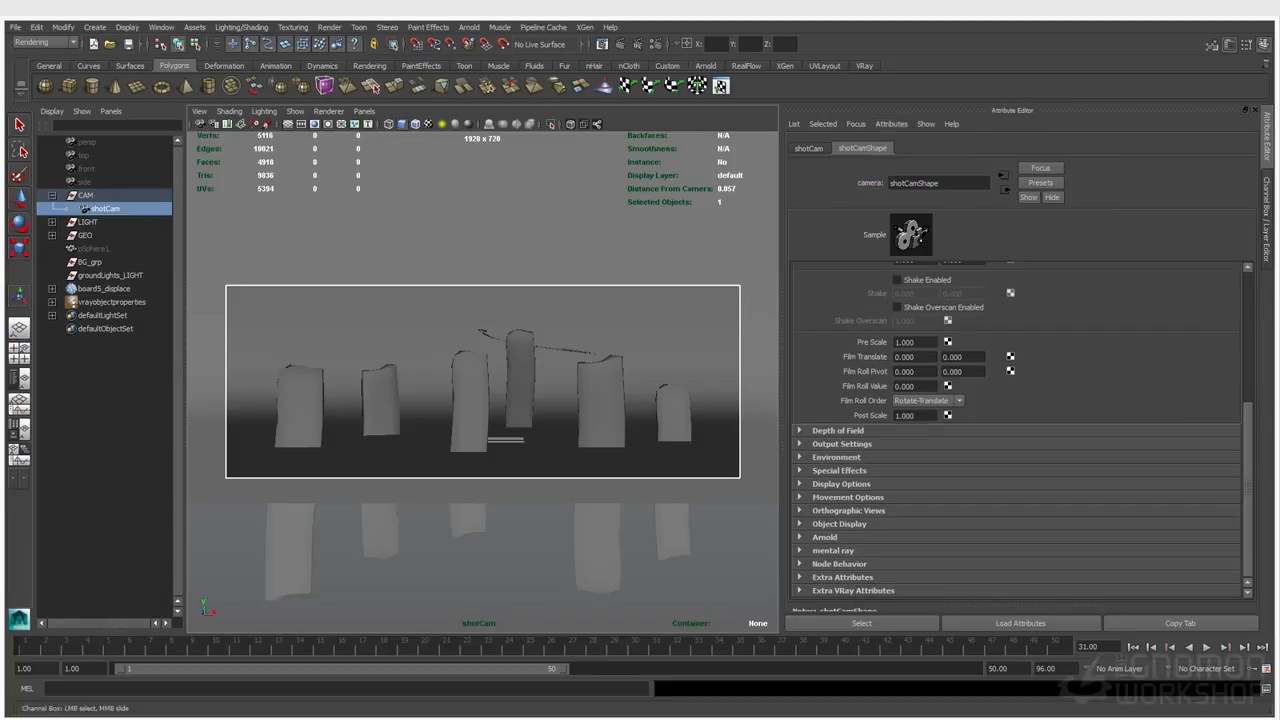
# Expand shotCamShape's extra V-Ray attributes and enable Treat as VRay Physical camera
pyautogui.click(853, 590)
pyautogui.scroll(-12, 1018, 431)
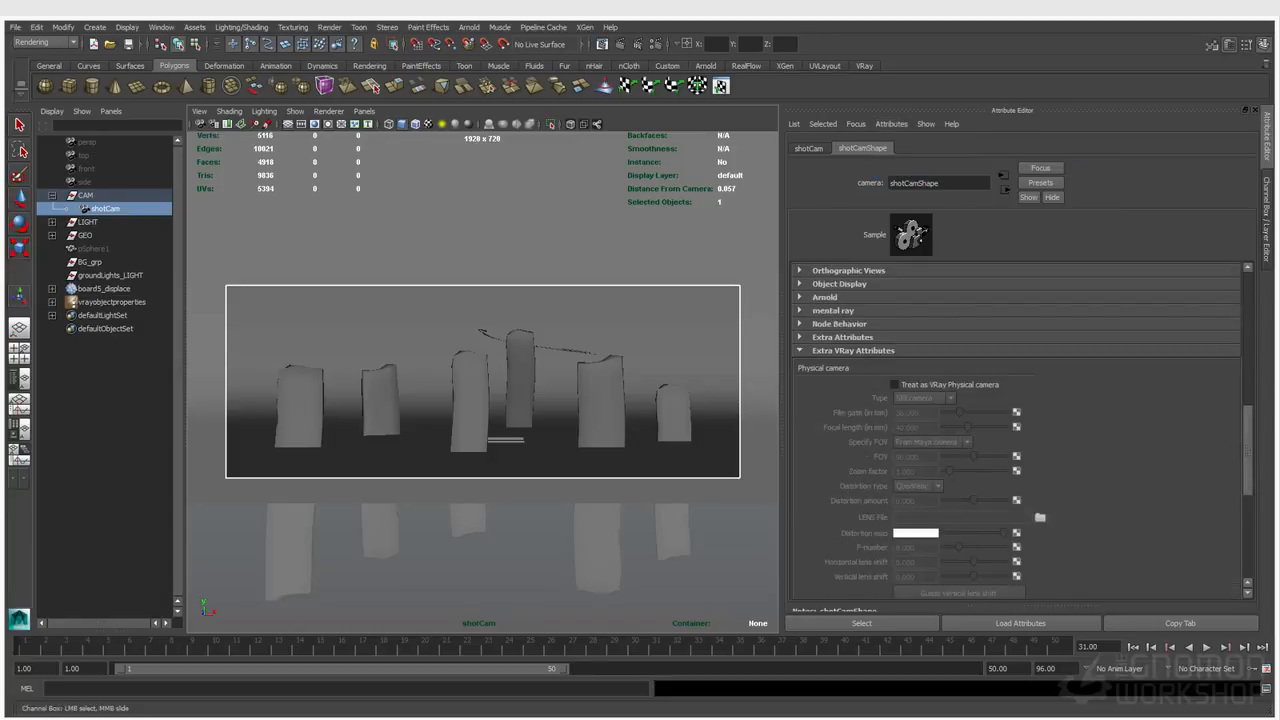
pyautogui.scroll(-3, 1018, 431)
pyautogui.scroll(7, 1018, 431)
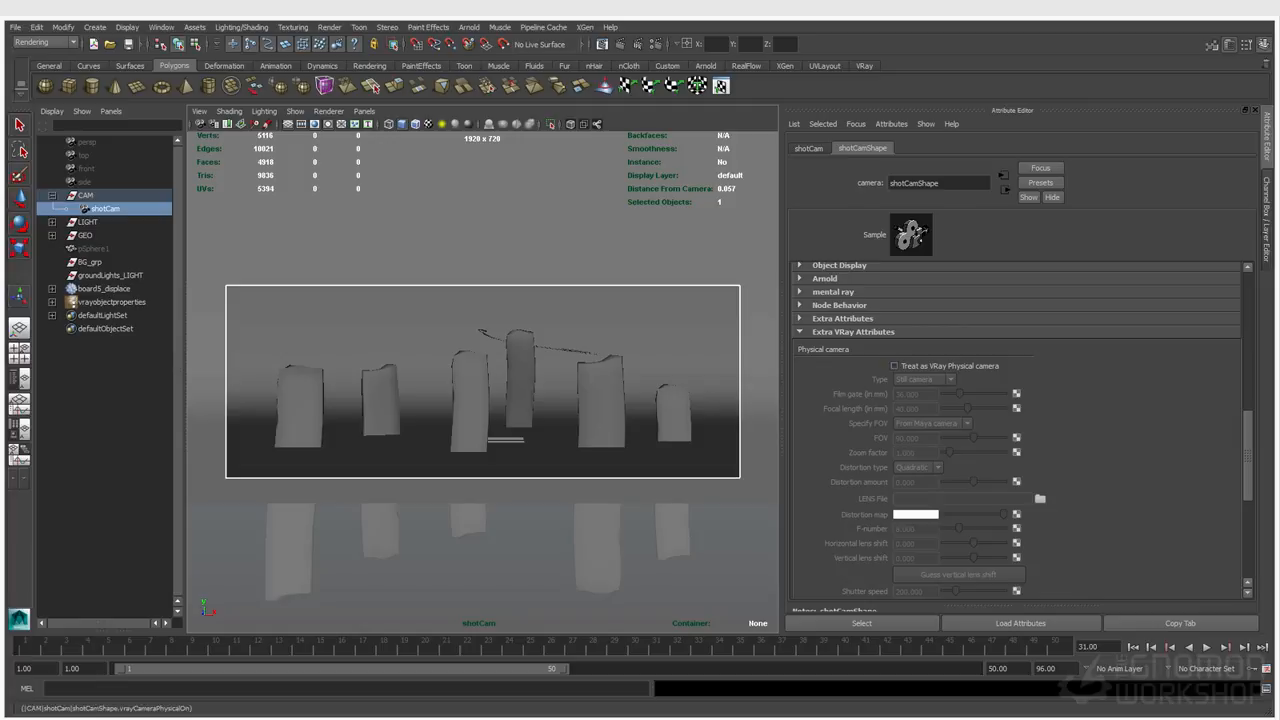
pyautogui.click(894, 366)
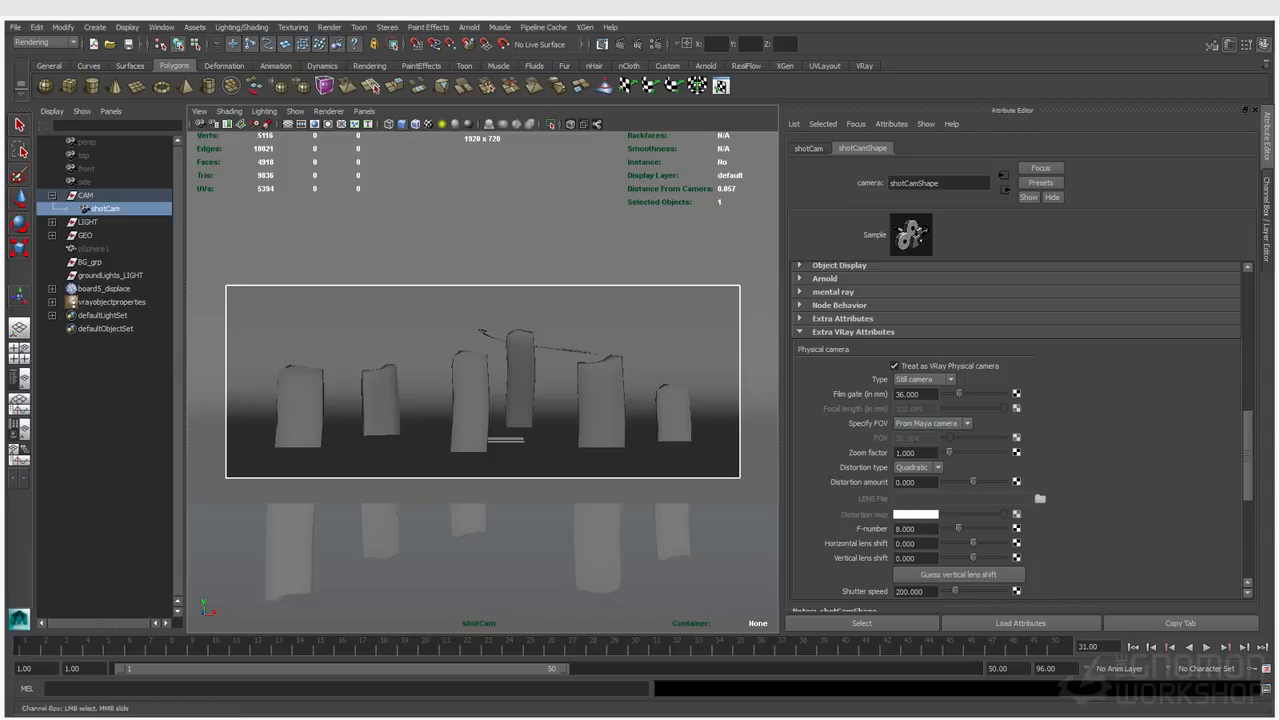
# Set the physical camera's distortion amount to 1
pyautogui.click(1267, 221)
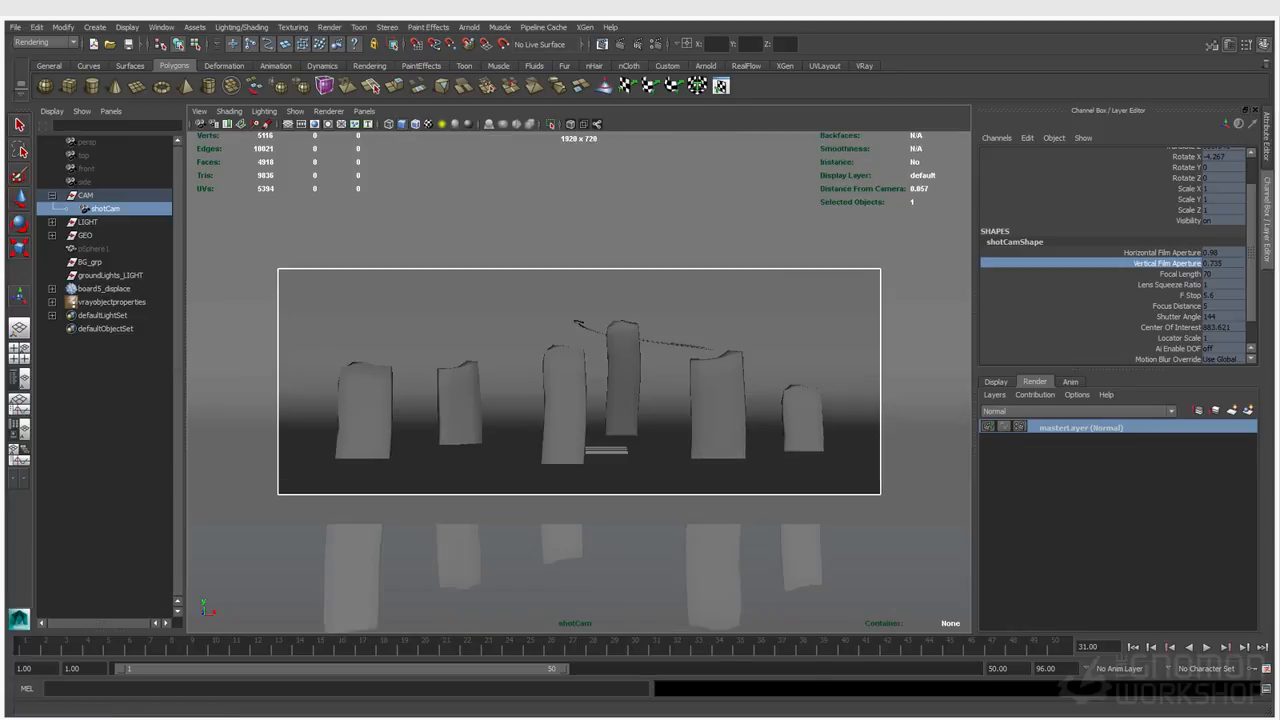
pyautogui.click(1267, 136)
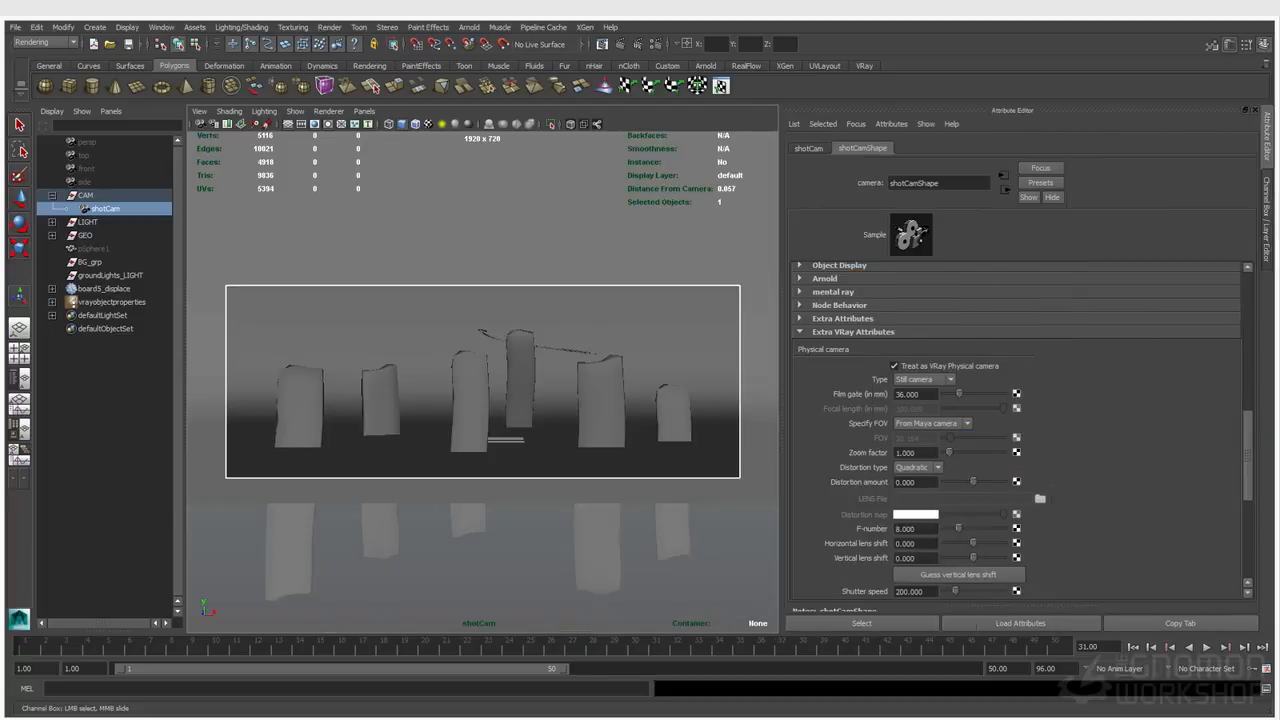
pyautogui.scroll(-1, 930, 413)
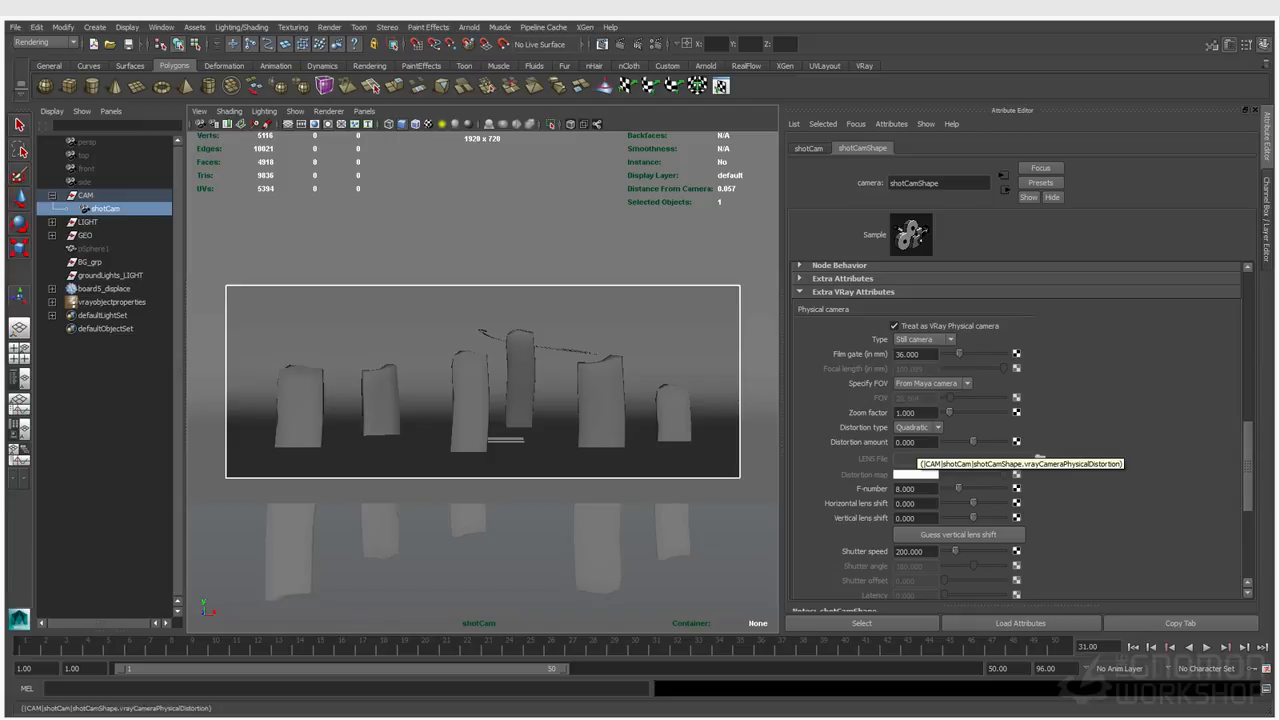
pyautogui.doubleClick(914, 442)
pyautogui.write('1')
pyautogui.press('Return')
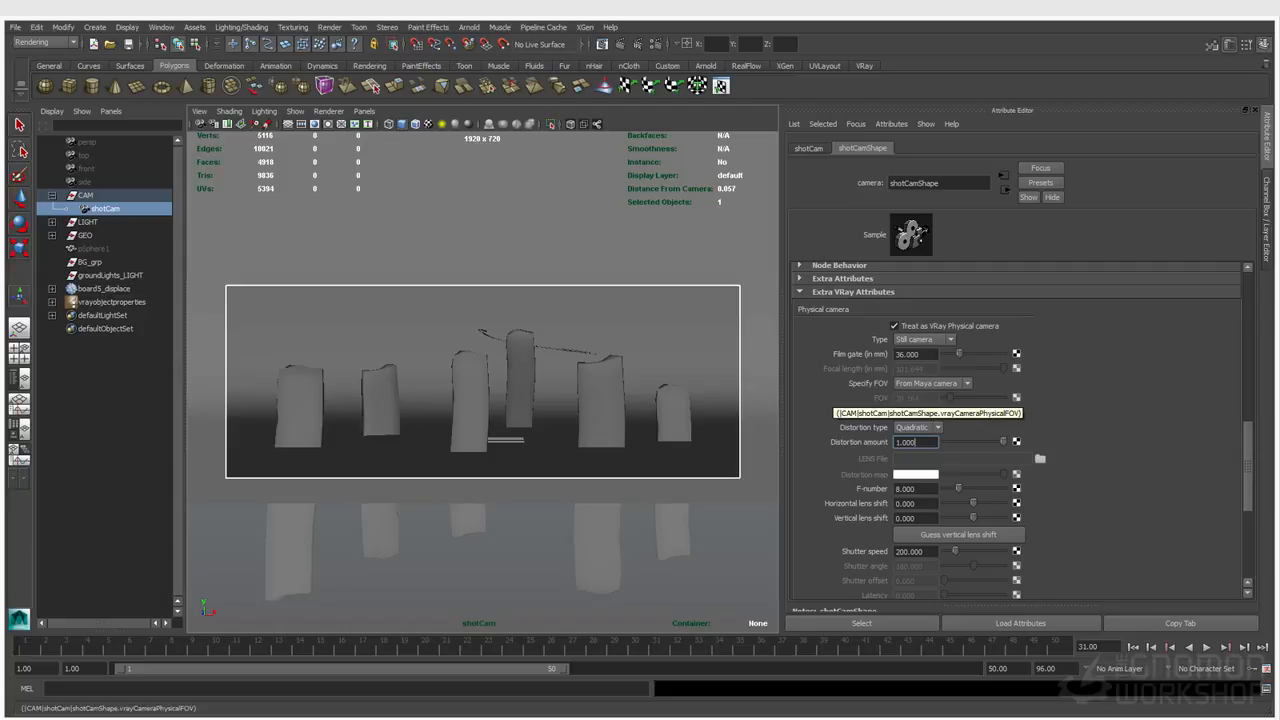
pyautogui.press('Return')
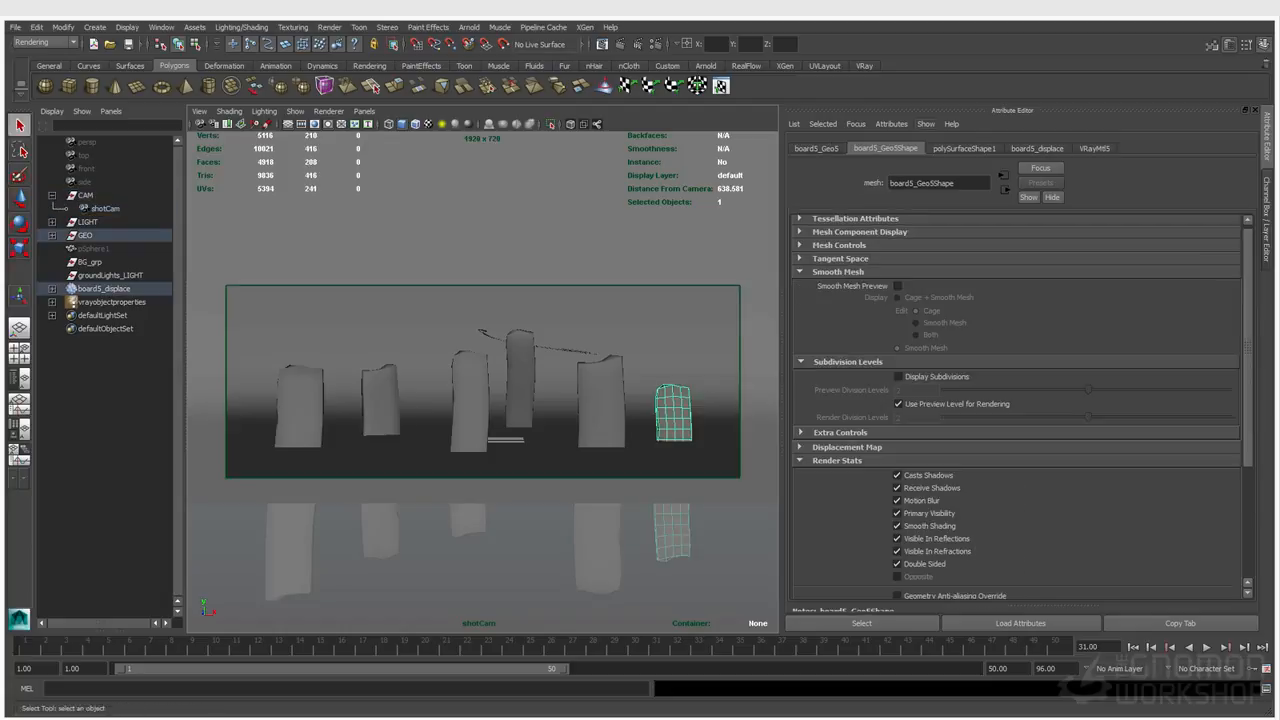
# Render the current frame with V-Ray, switch off the frame buffer's A/B comparison, and minimize the buffer window
pyautogui.click(105, 209)
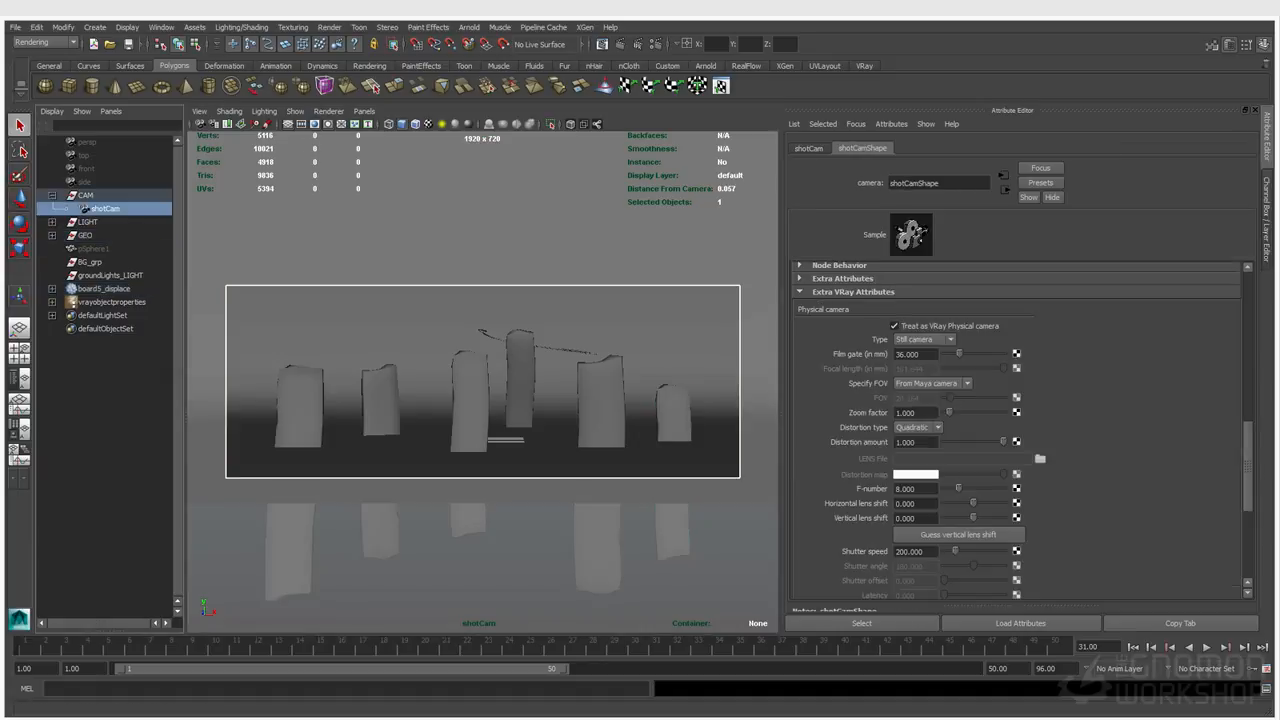
pyautogui.click(602, 405)
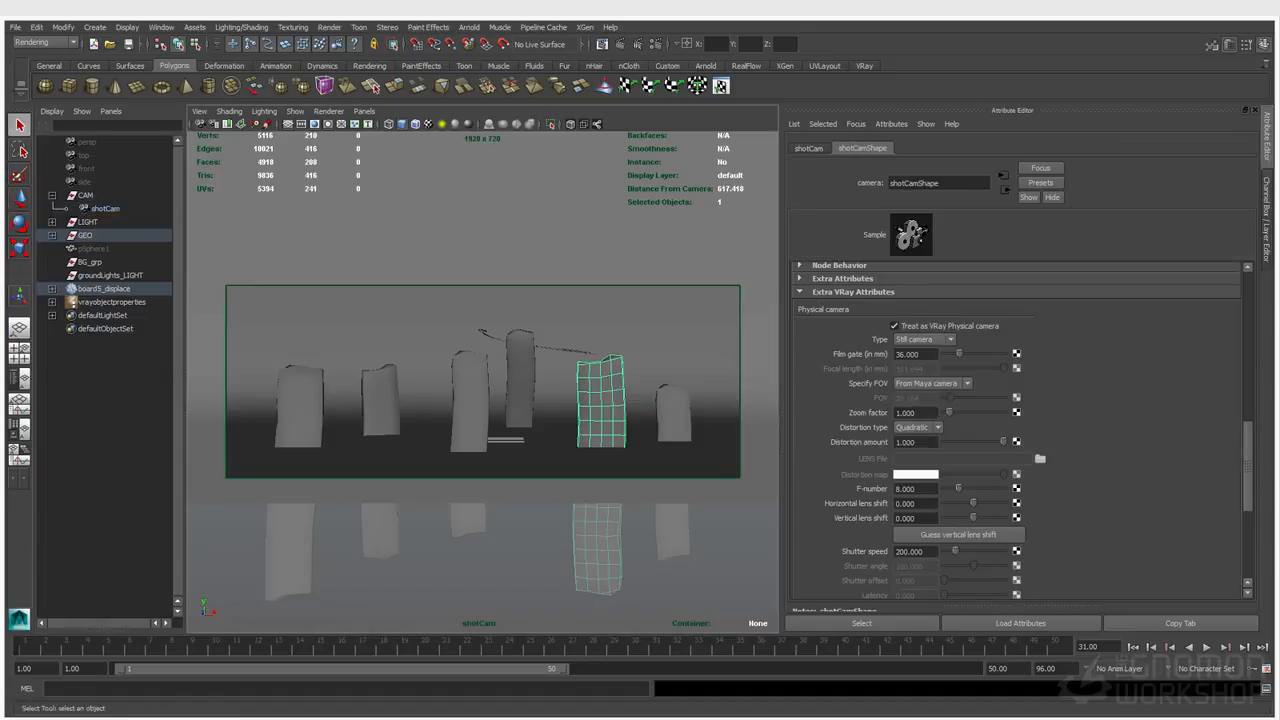
pyautogui.click(638, 44)
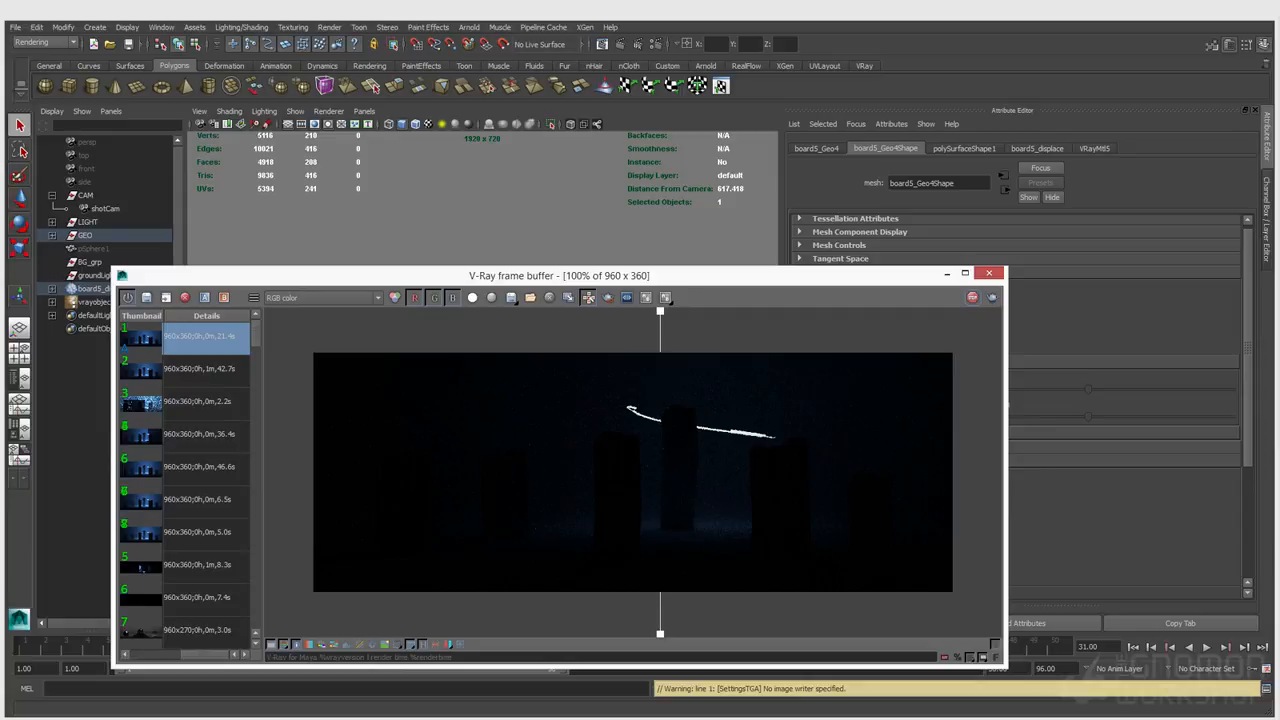
pyautogui.click(666, 298)
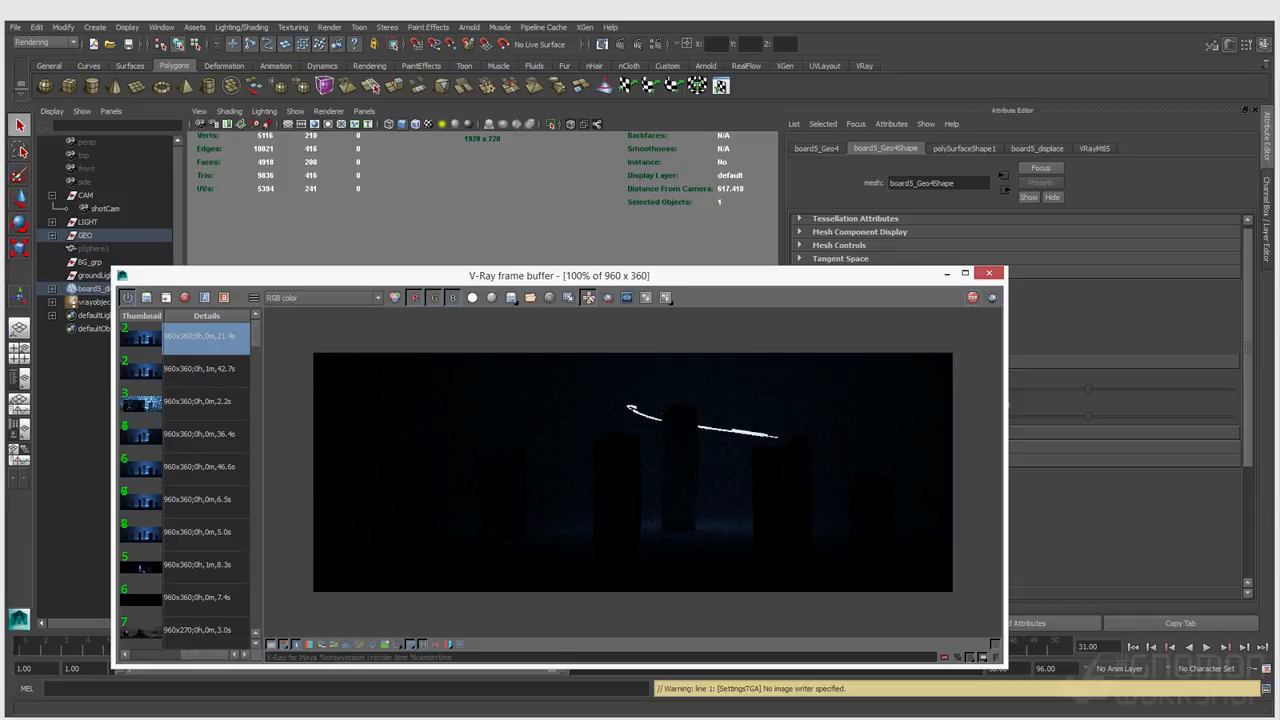
pyautogui.click(947, 274)
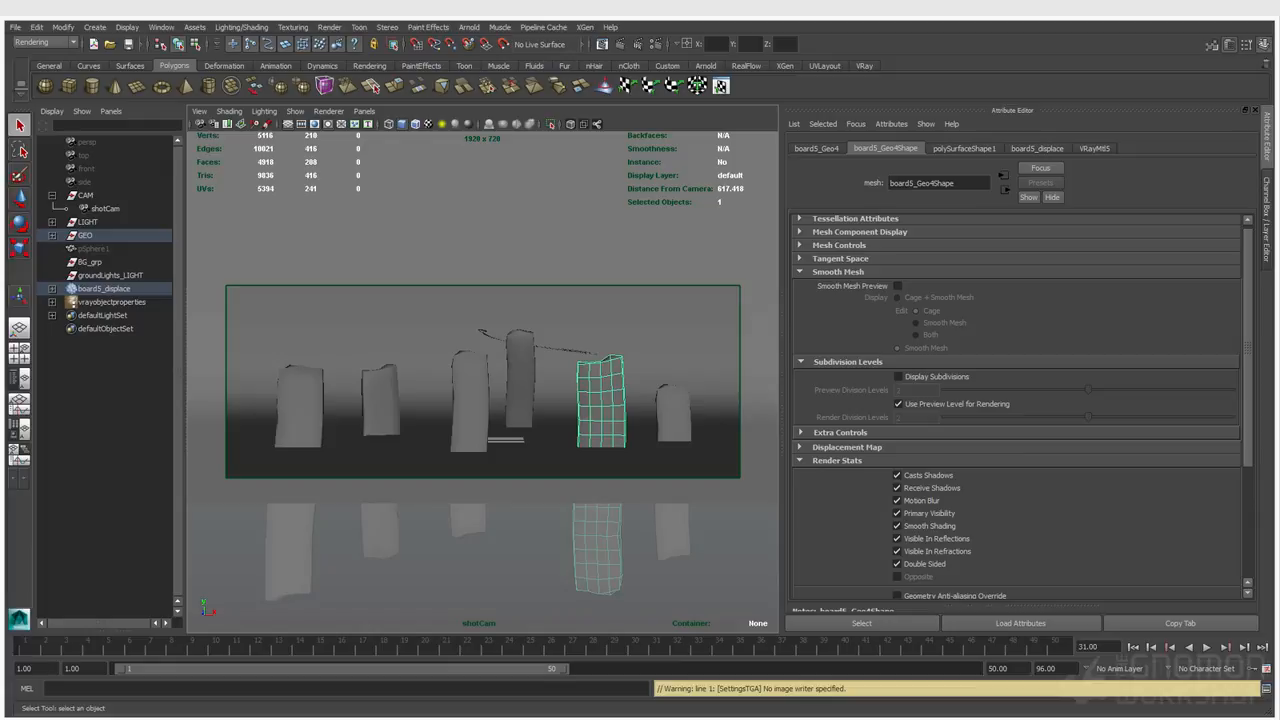
# Select shotCam and bring back the V-Ray frame buffer from the render settings
pyautogui.click(85, 208)
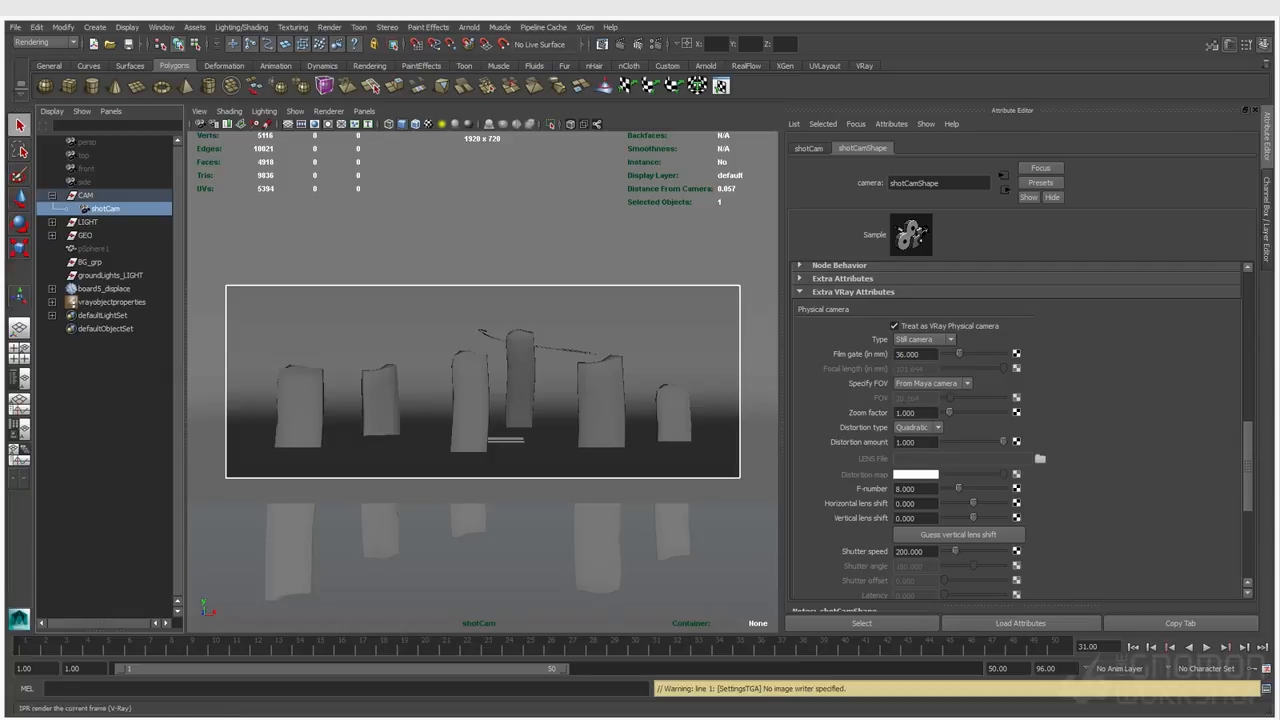
pyautogui.click(655, 44)
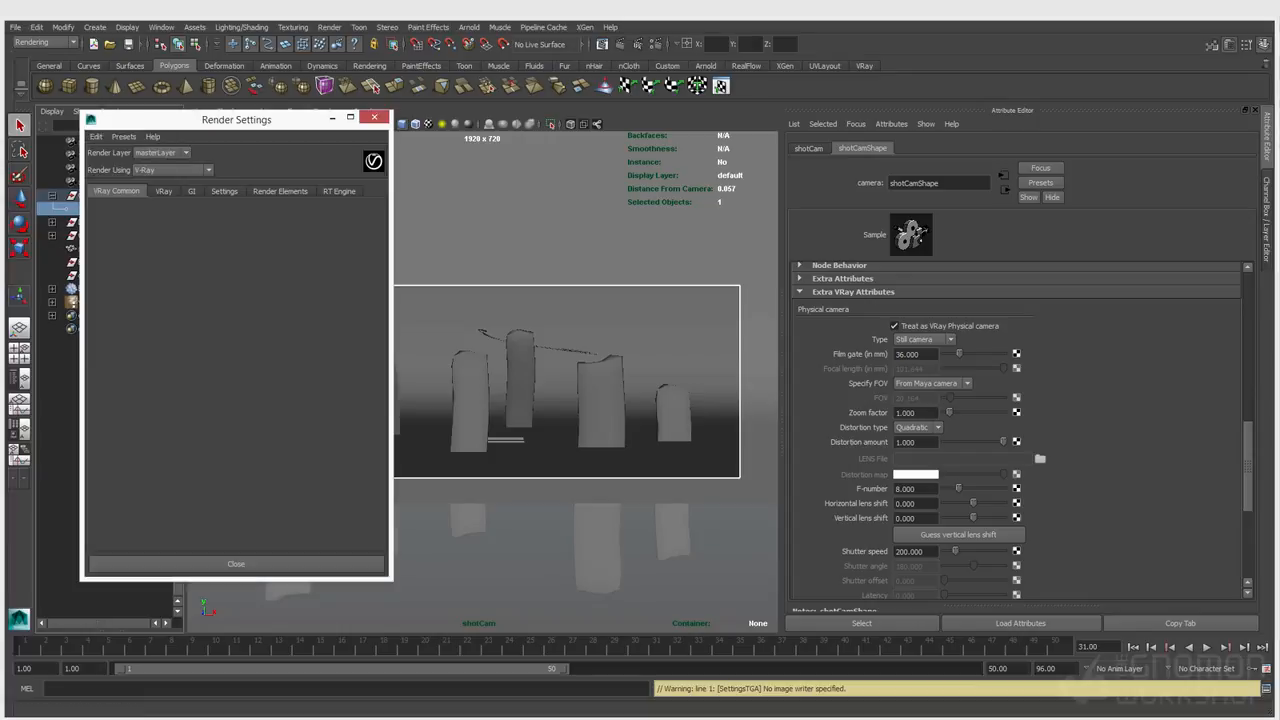
pyautogui.scroll(-6, 235, 420)
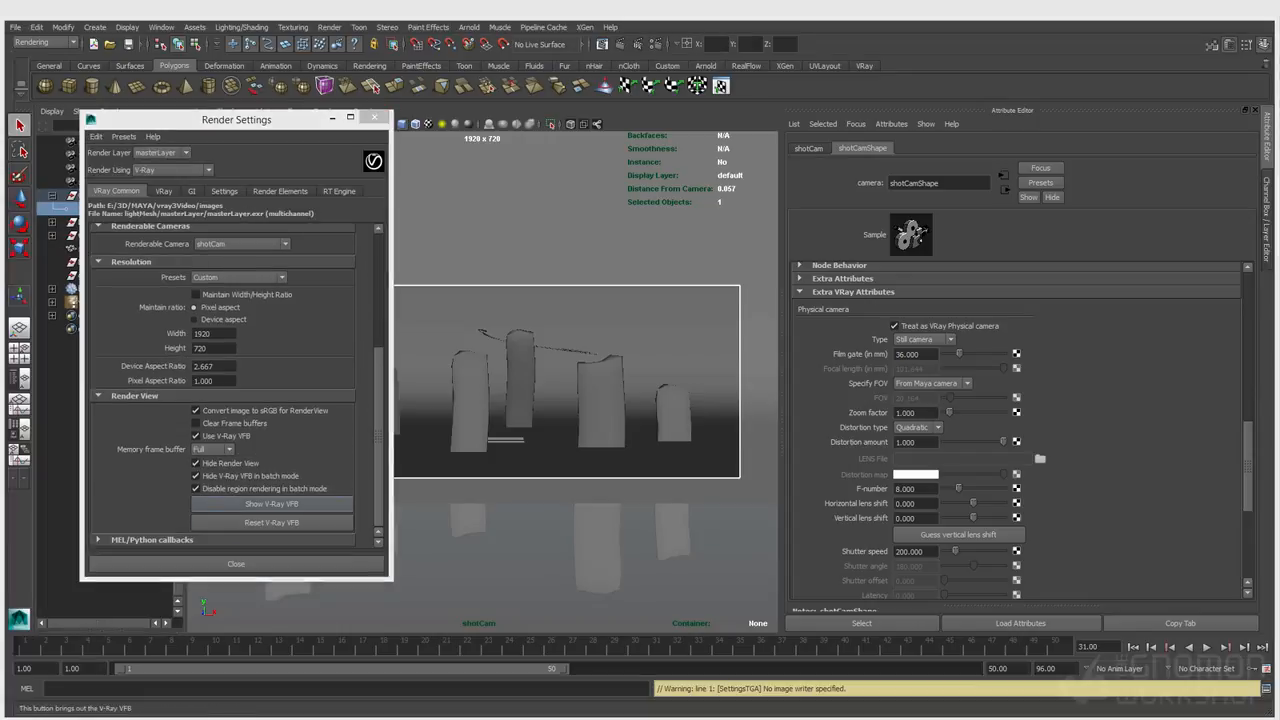
pyautogui.click(271, 503)
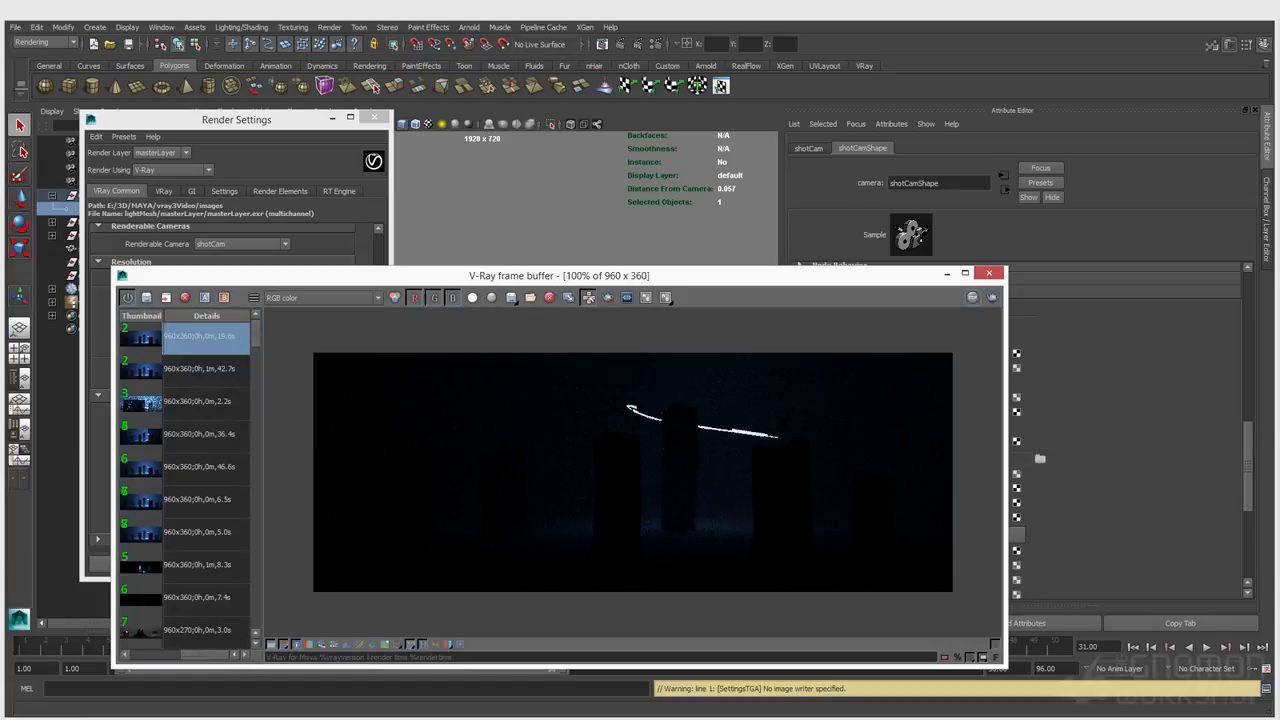
# Compare earlier renders from the frame buffer history, ending with the third entry, and close the frame buffer
pyautogui.doubleClick(205, 370)
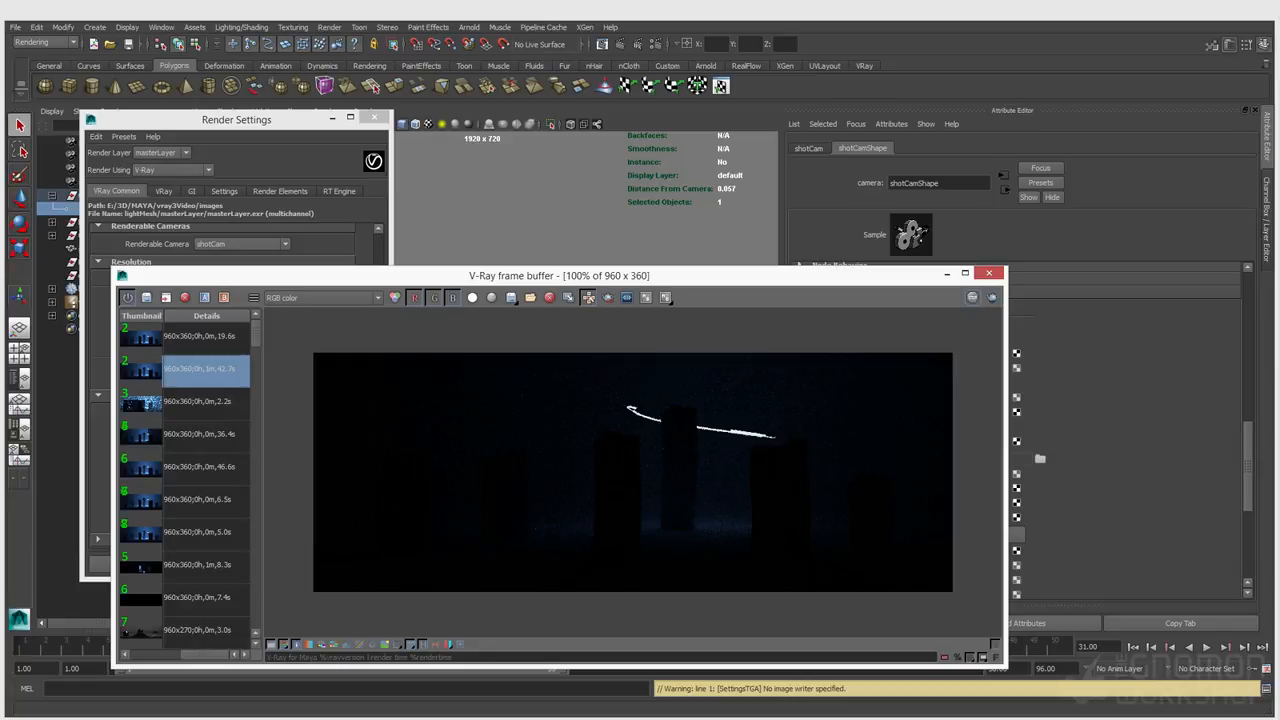
pyautogui.click(205, 435)
pyautogui.doubleClick(205, 403)
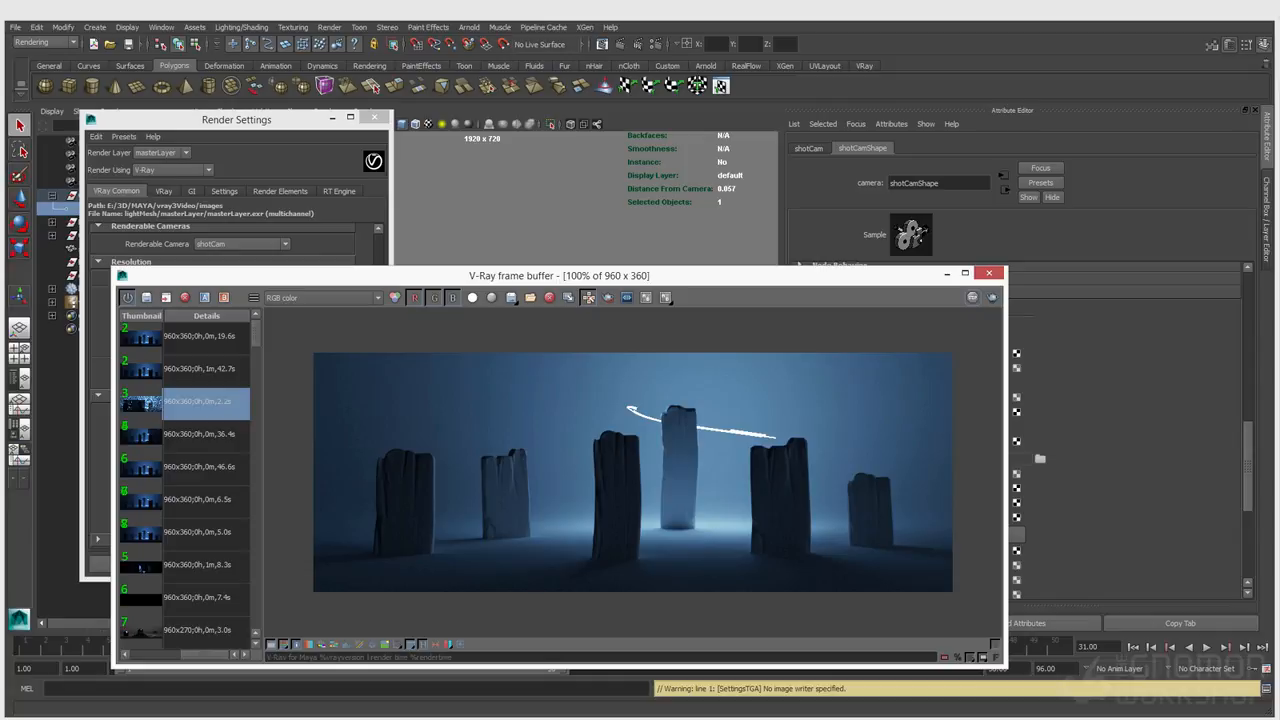
pyautogui.click(989, 273)
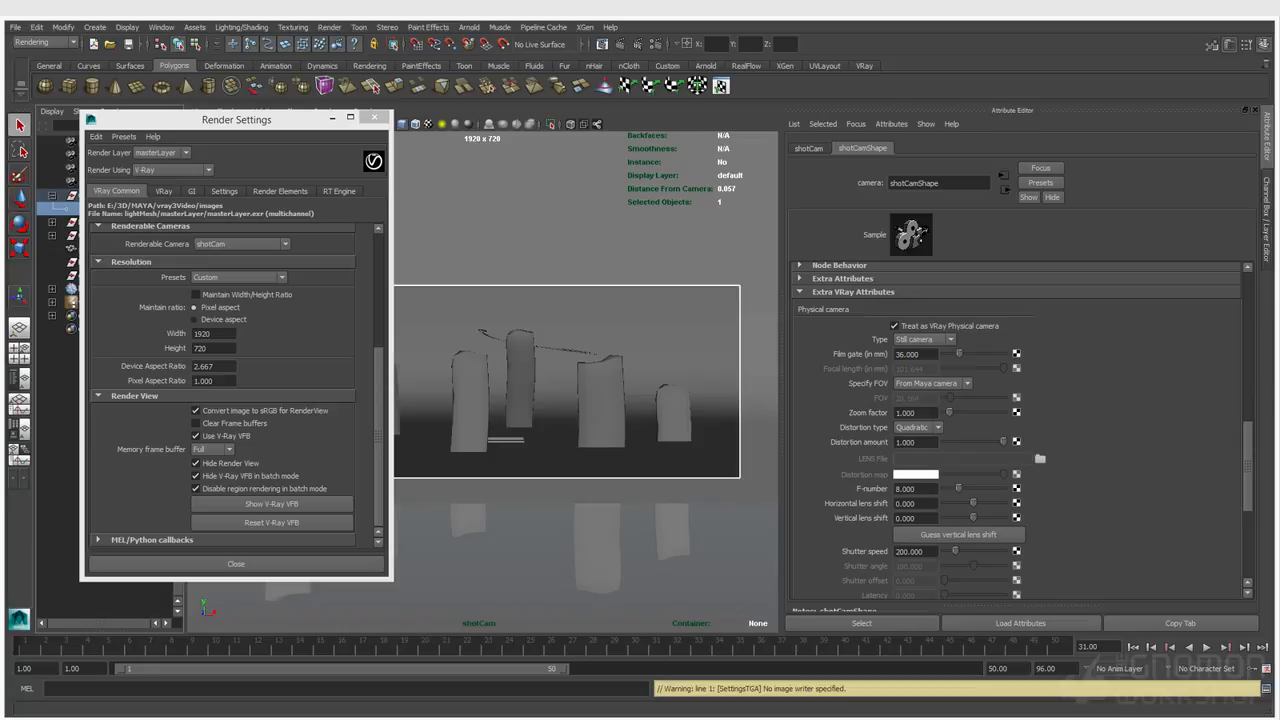
# Review shotCam's physical exposure settings and render the current frame again with V-Ray
pyautogui.scroll(-3, 958, 454)
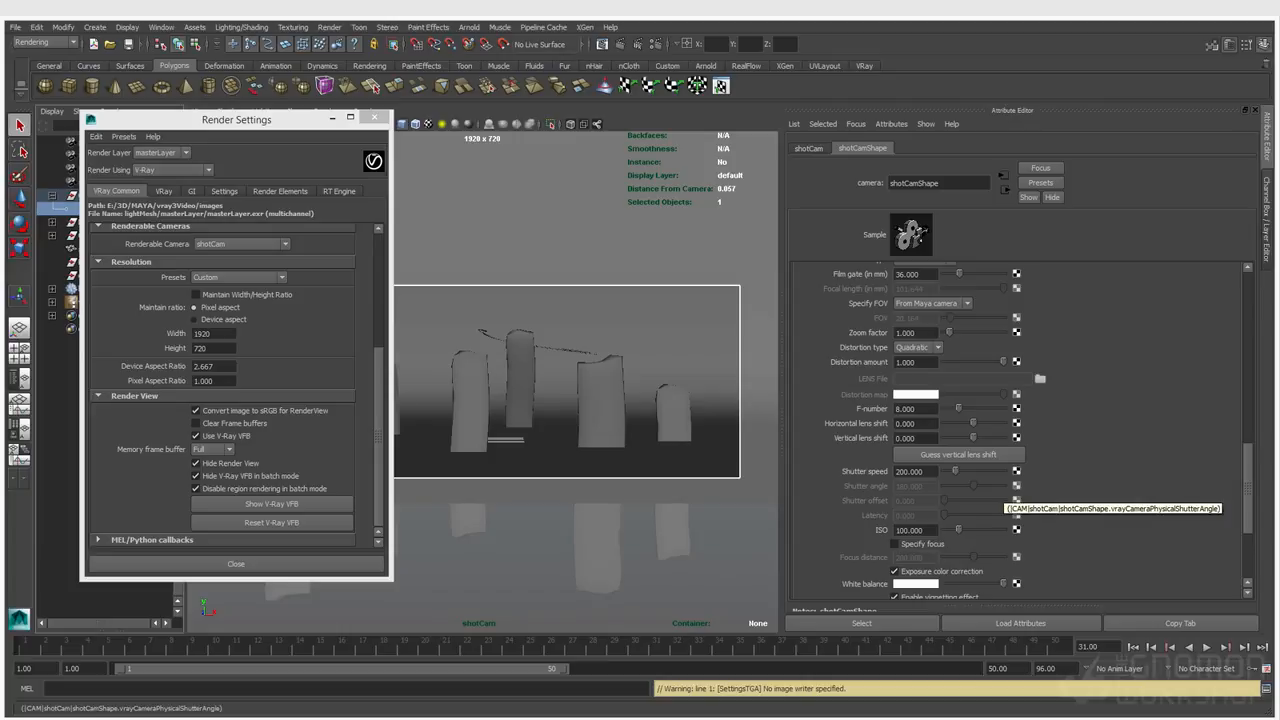
pyautogui.scroll(2, 1015, 500)
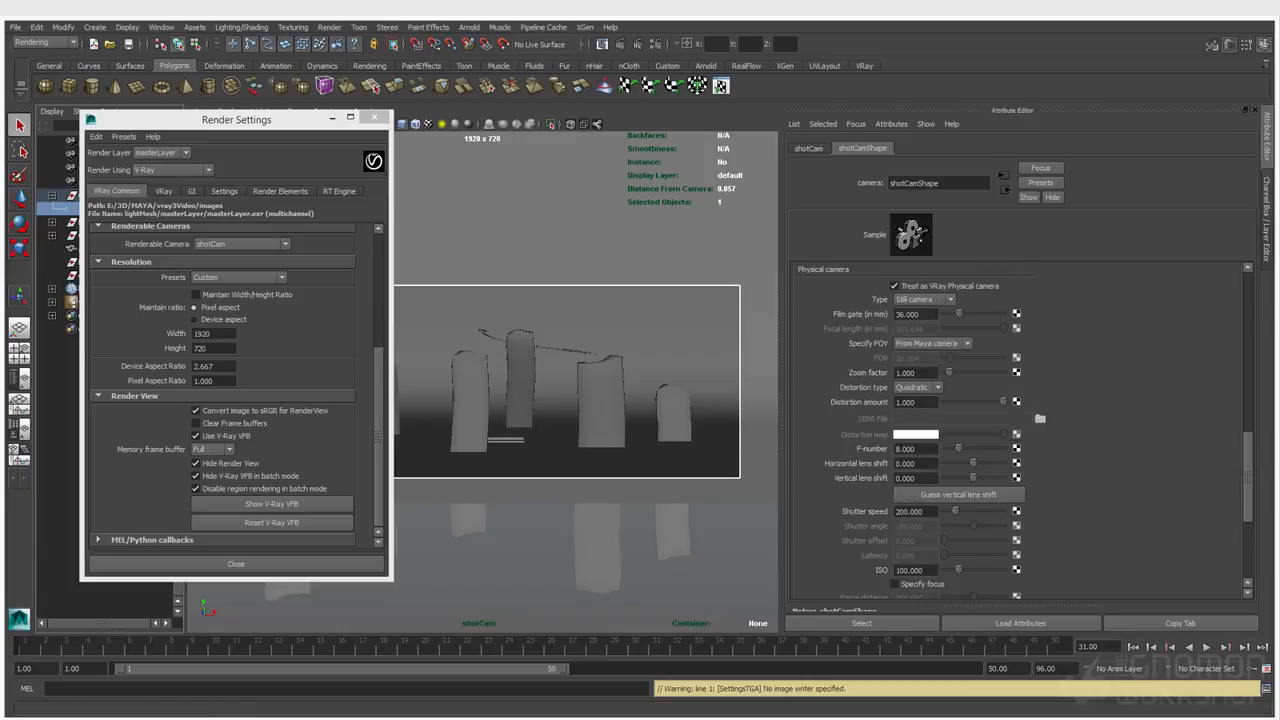
pyautogui.click(670, 250)
pyautogui.click(638, 44)
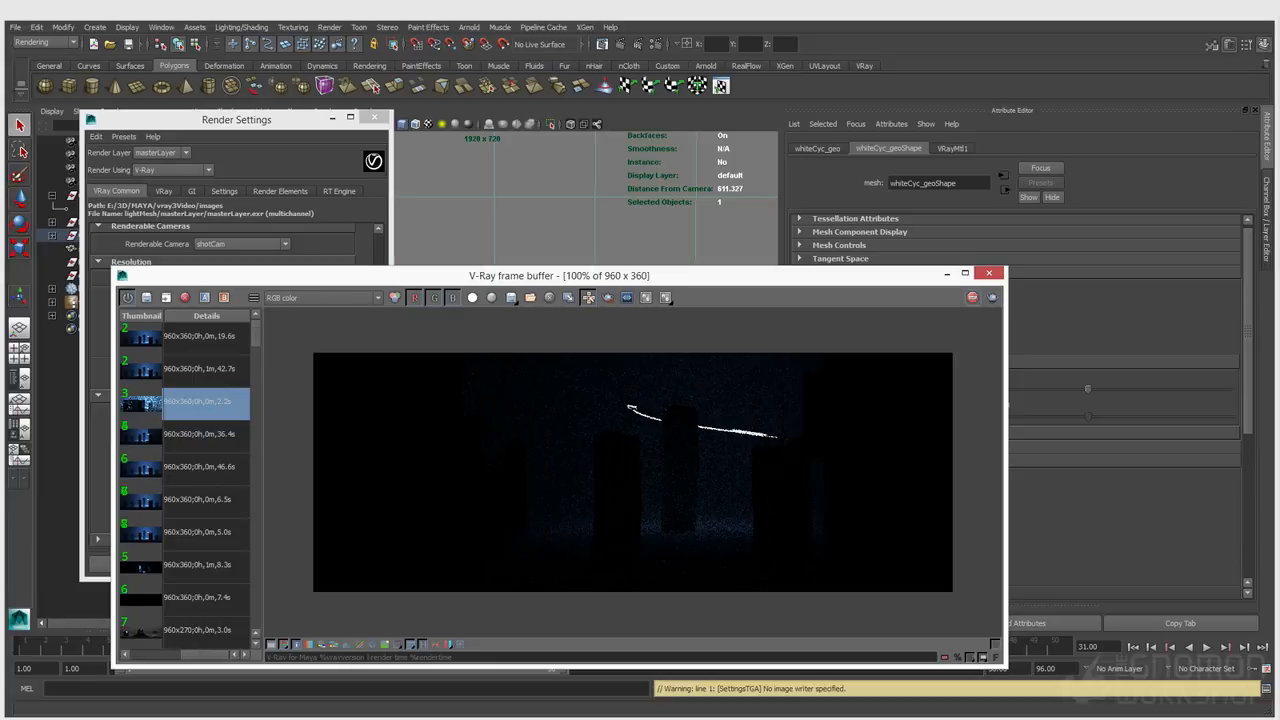
# Close the render settings, hide the frame buffer's render history, and select shotCam with the buffer window kept open beside its attributes
pyautogui.click(374, 118)
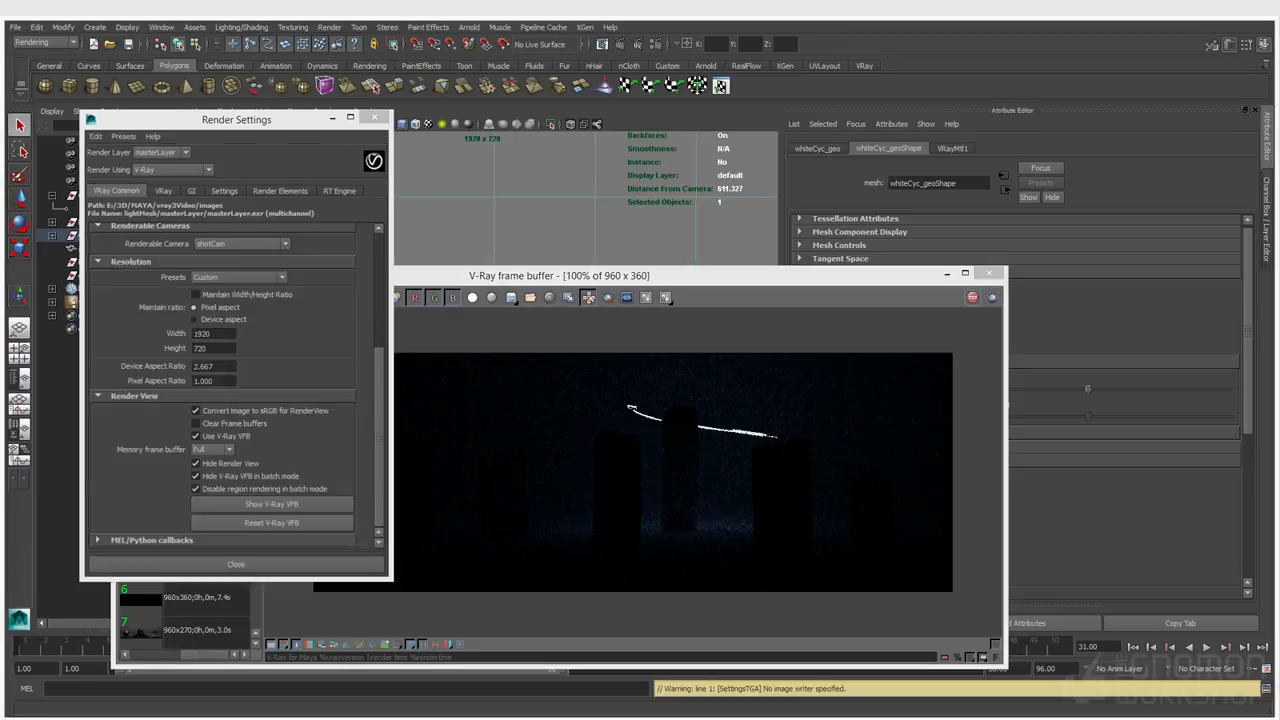
pyautogui.moveTo(432, 275); pyautogui.dragTo(392, 261)
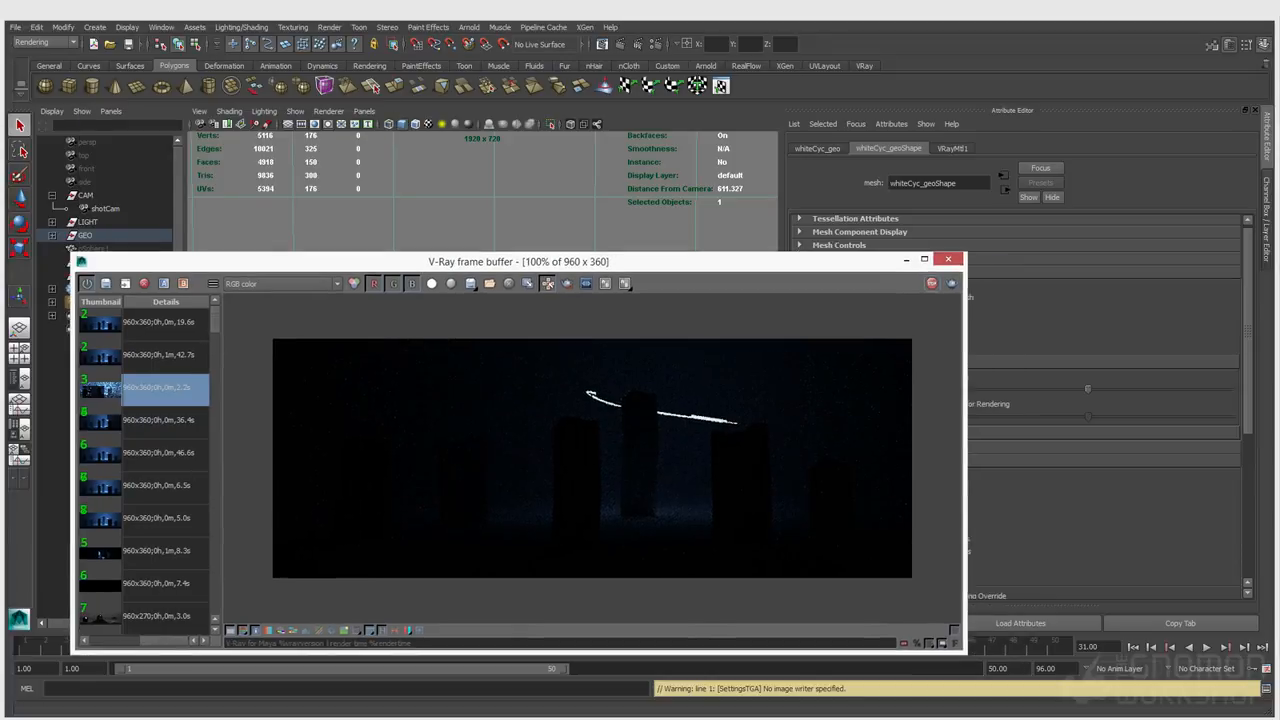
pyautogui.click(382, 630)
pyautogui.moveTo(432, 262); pyautogui.dragTo(387, 203)
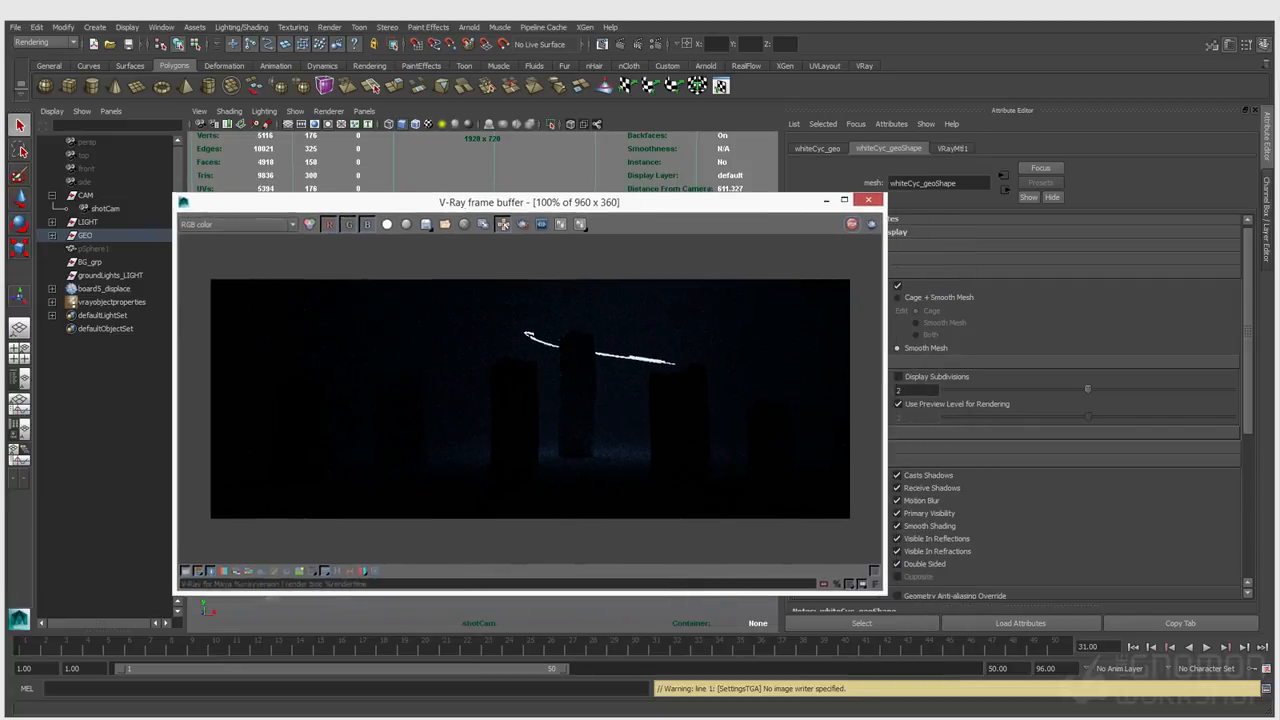
pyautogui.click(85, 207)
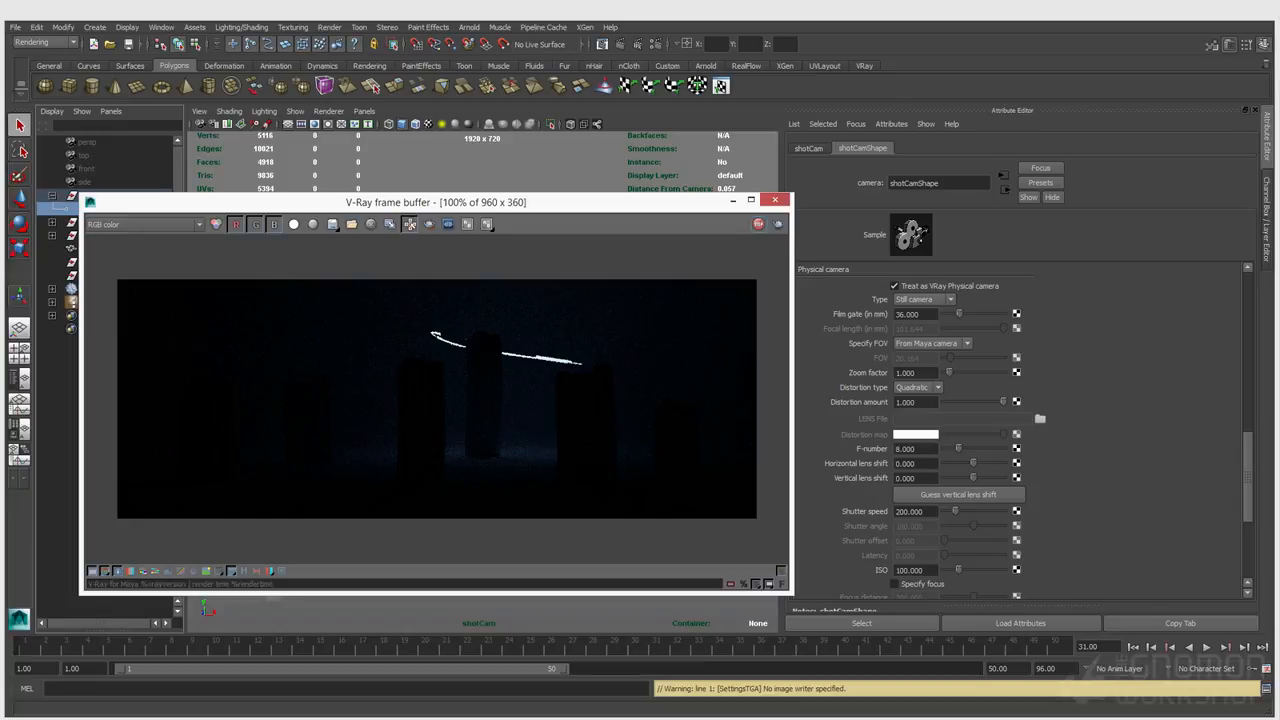
# Review the F-number, shutter speed and ISO in shotCam's physical camera attributes
pyautogui.doubleClick(906, 449)
pyautogui.doubleClick(909, 511)
pyautogui.doubleClick(909, 570)
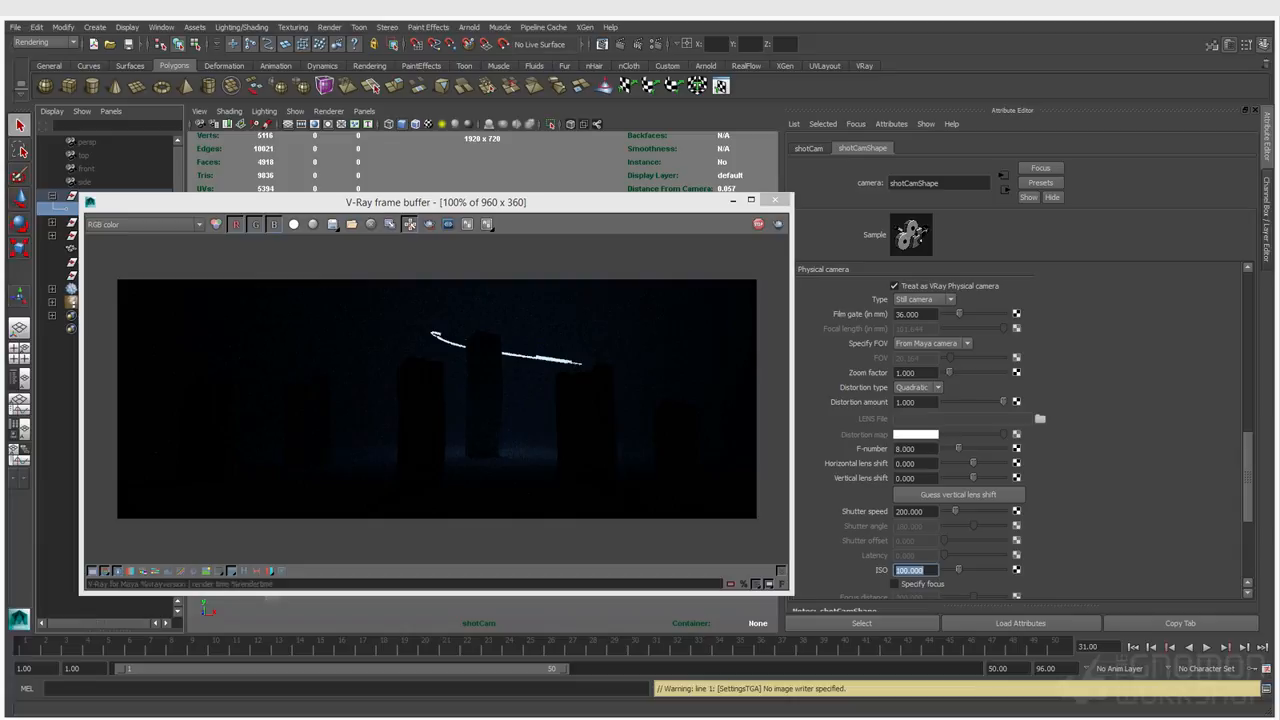
pyautogui.click(912, 448)
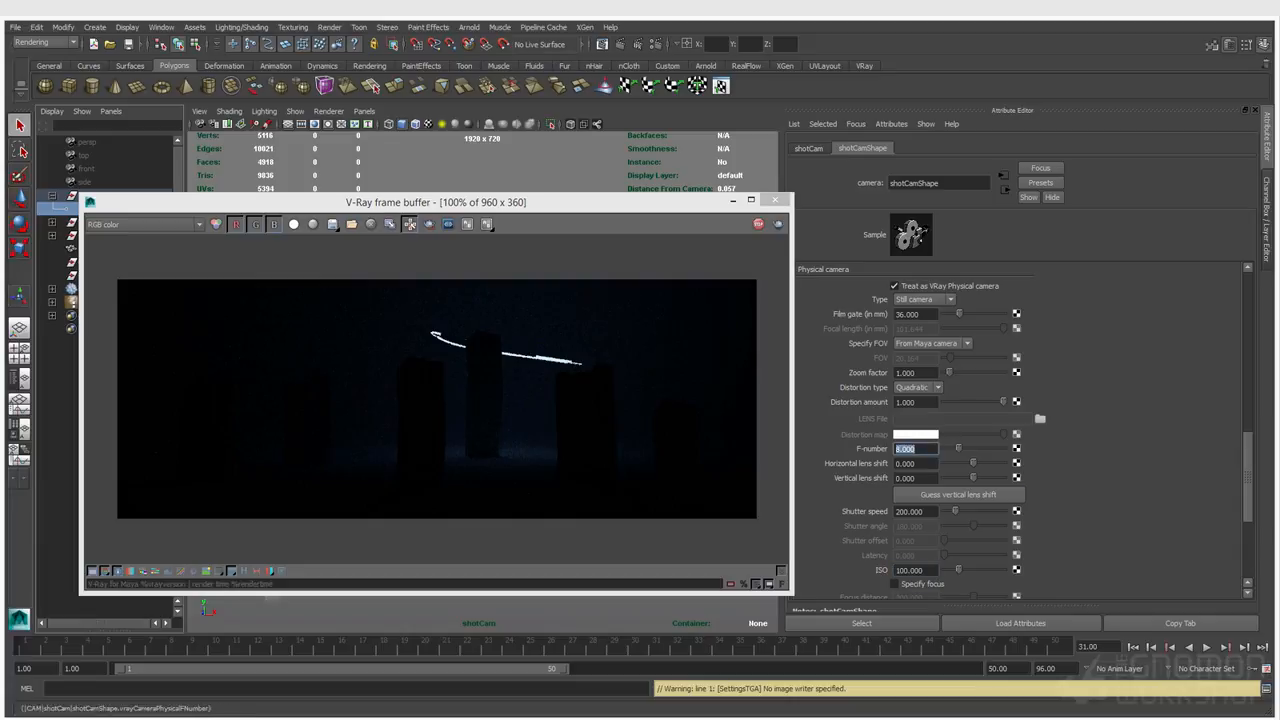
pyautogui.click(911, 449)
# Set shotCam's F-number to 22 and inspect the updated render up close
pyautogui.doubleClick(906, 449)
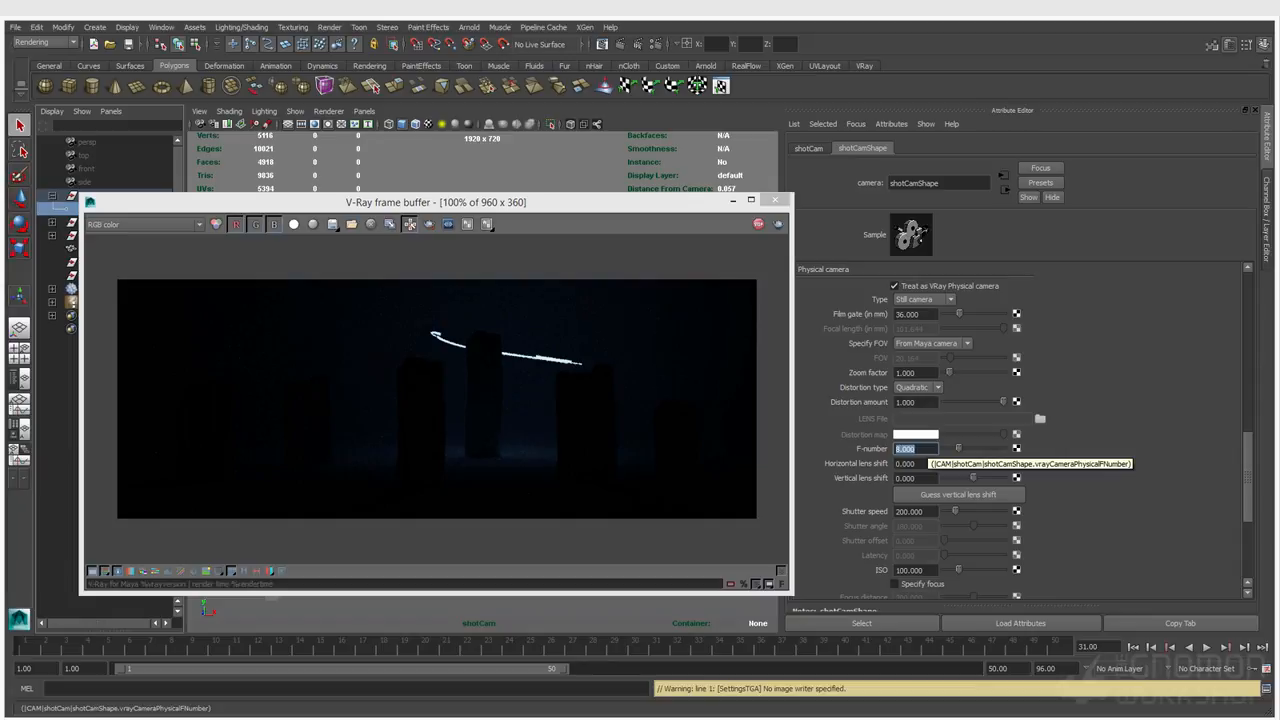
pyautogui.write('22')
pyautogui.press('Return')
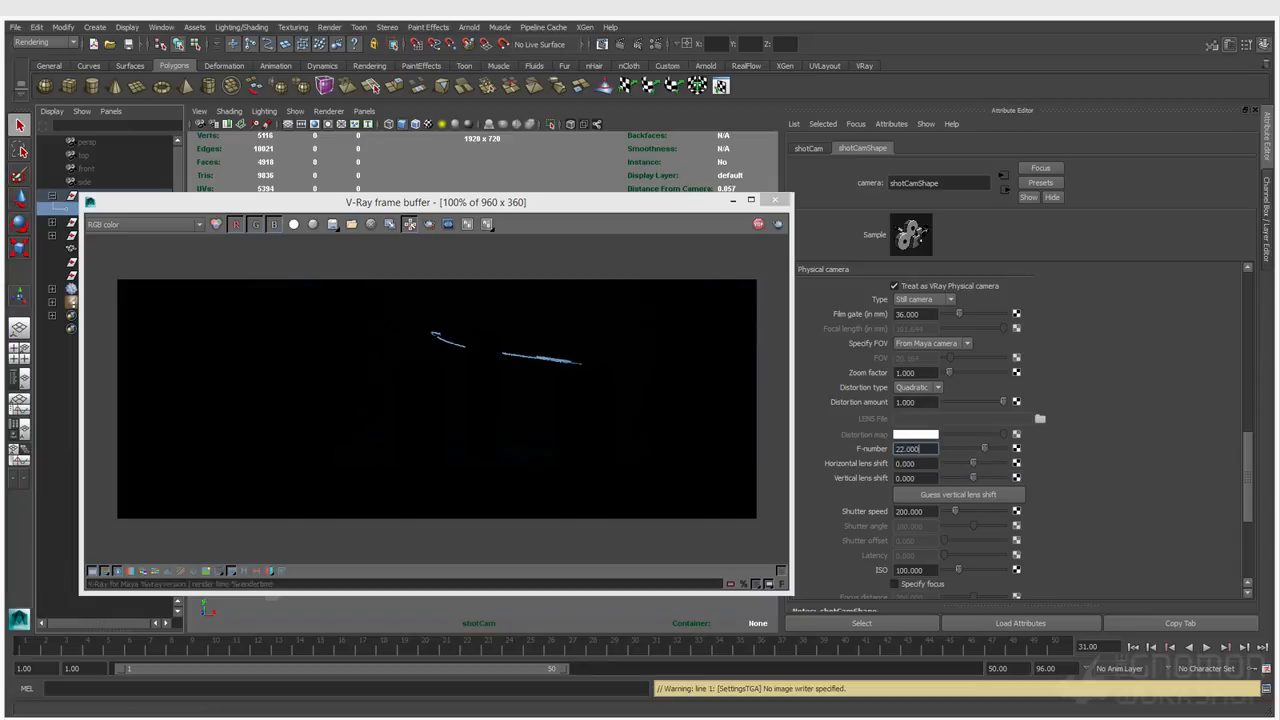
pyautogui.scroll(2, 508, 346)
pyautogui.scroll(-1, 510, 360)
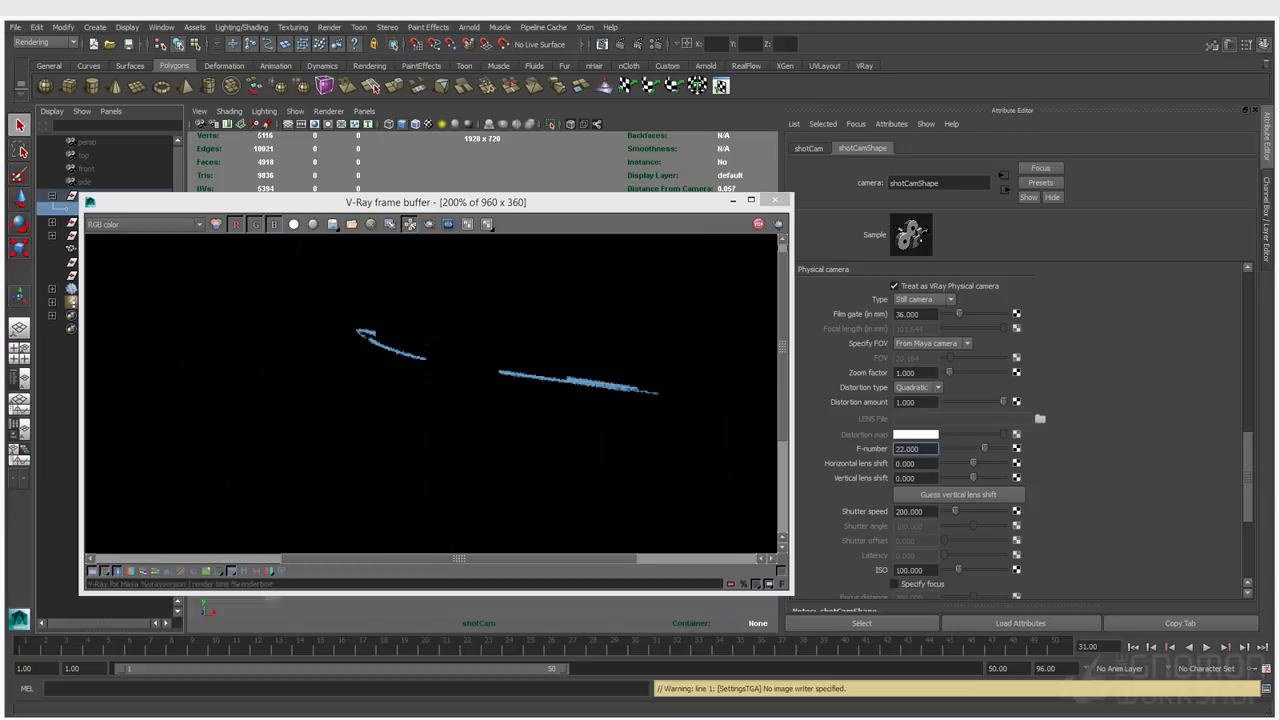
# Set shotCam's F-number to 1.4
pyautogui.doubleClick(908, 449)
pyautogui.scroll(-2, 432, 395)
pyautogui.scroll(1, 432, 395)
pyautogui.write('4')
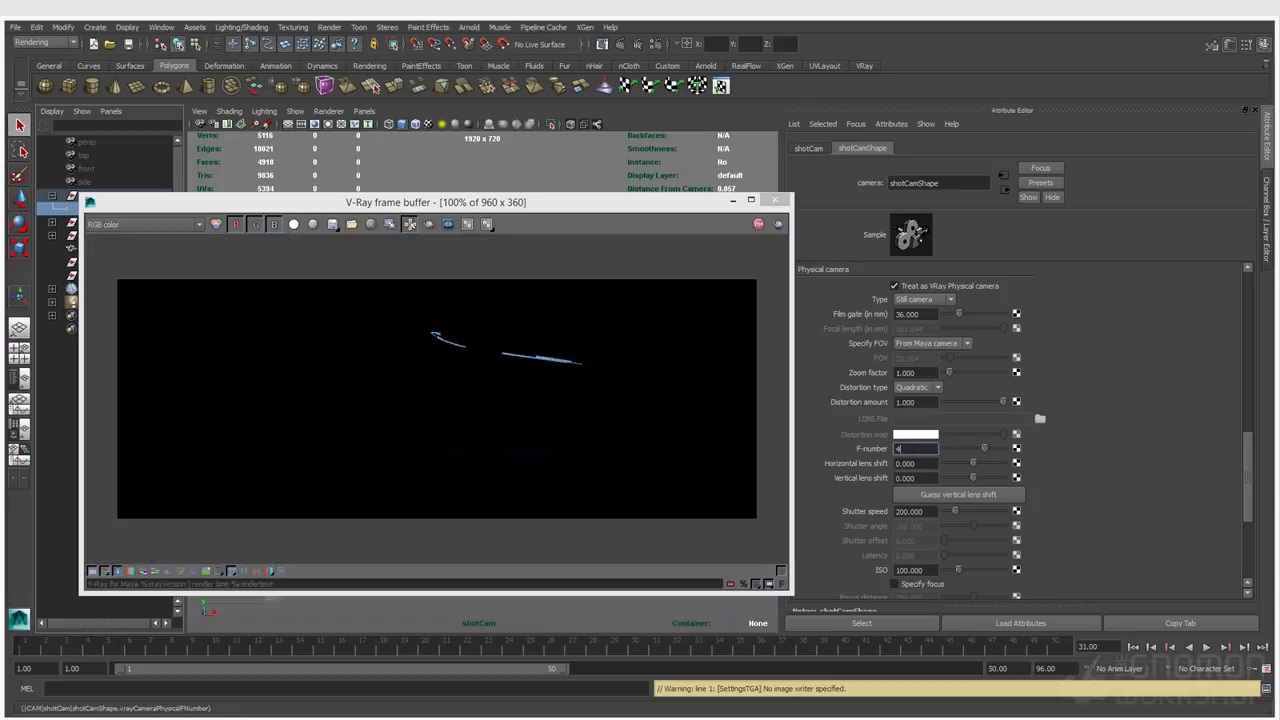
pyautogui.press('BackSpace')
pyautogui.write('1.4')
pyautogui.press('Return')
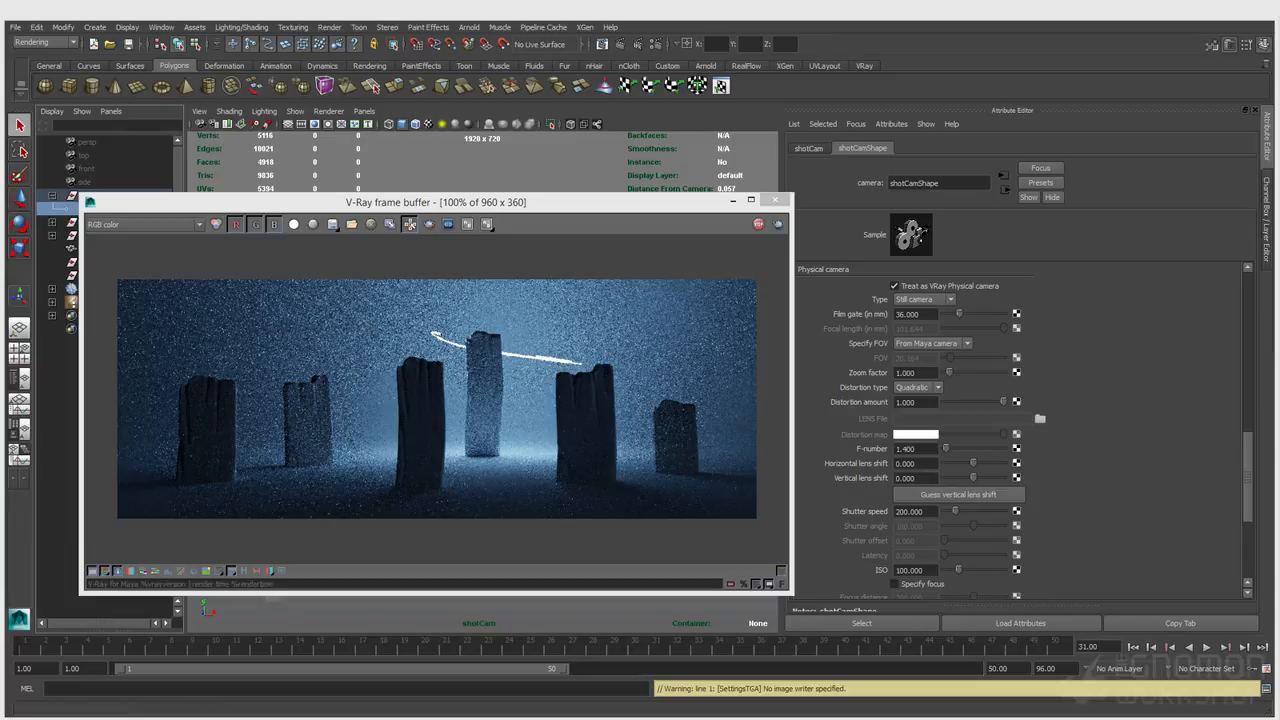
# Compare shotCam's shutter speed setting with its F-number
pyautogui.doubleClick(929, 511)
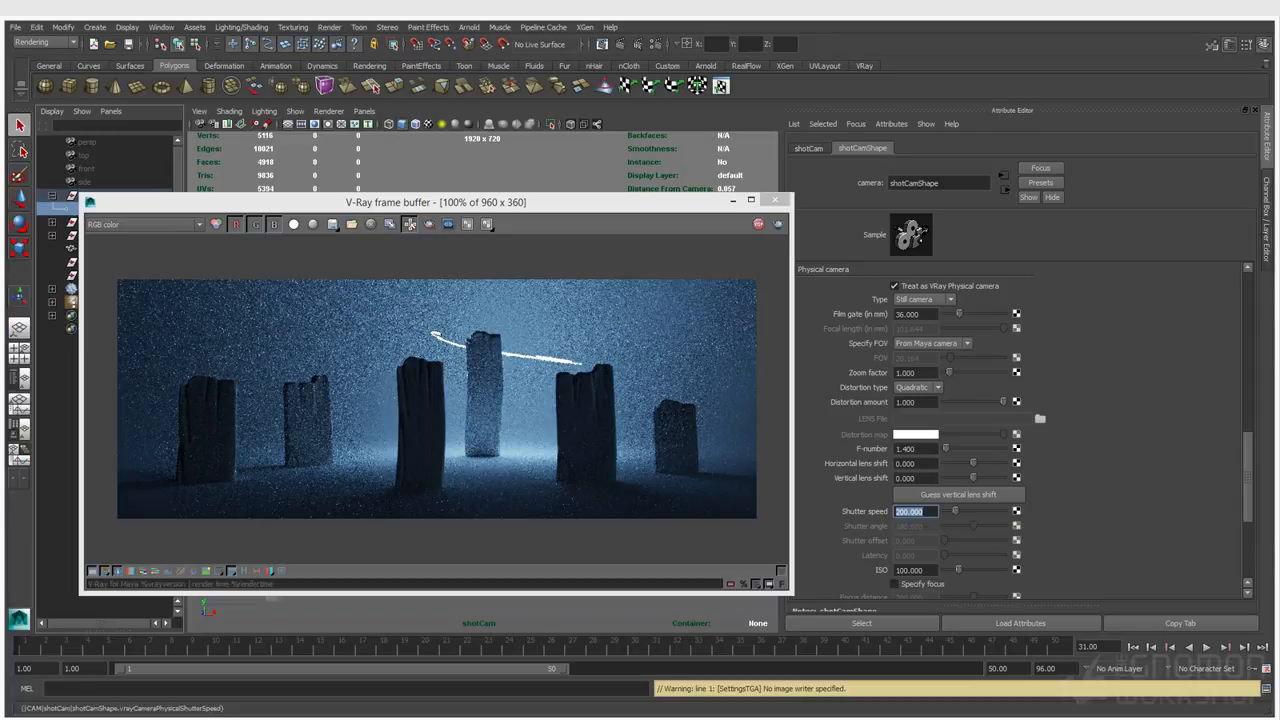
pyautogui.doubleClick(915, 449)
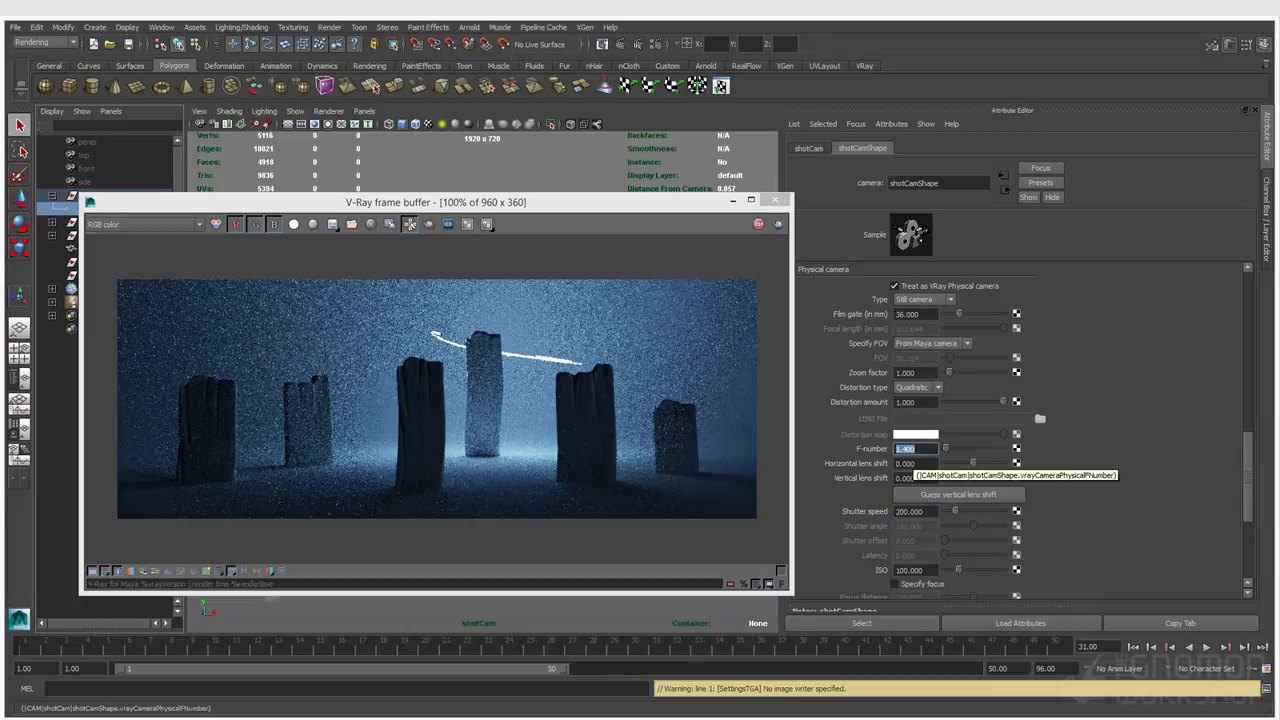
pyautogui.click(909, 511)
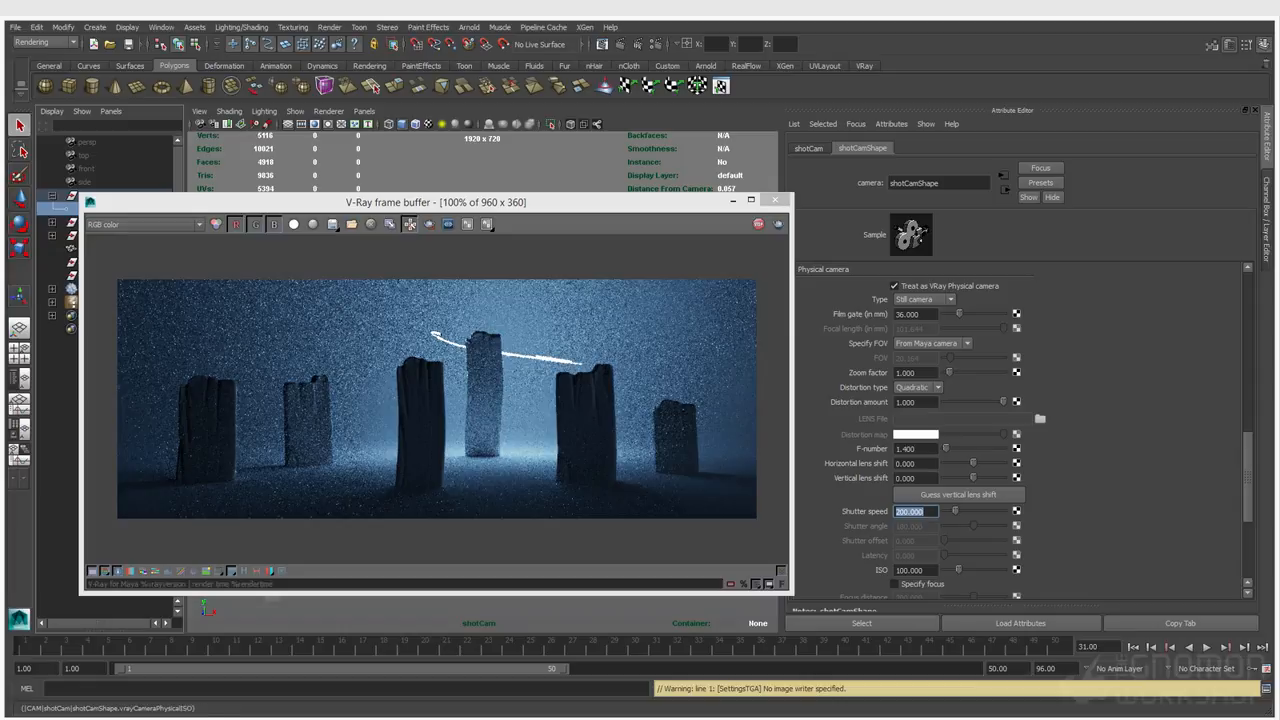
pyautogui.doubleClick(906, 449)
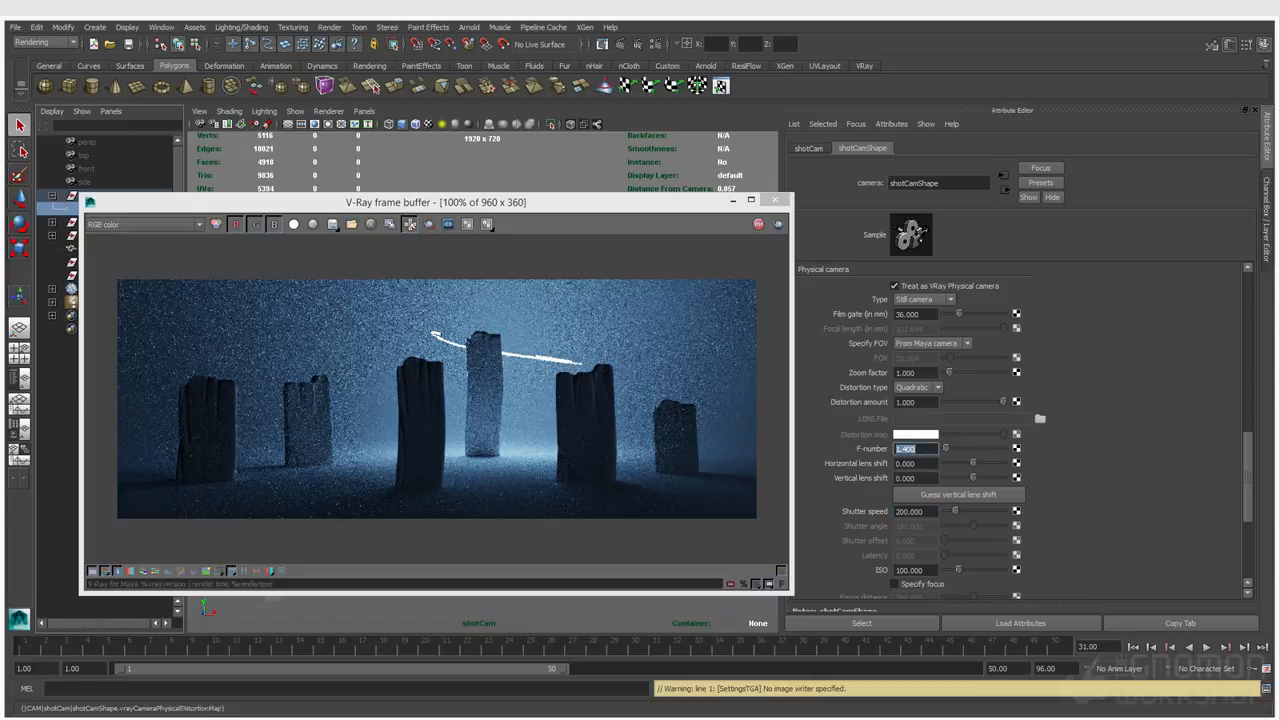
# Enable depth of field and Specify focus in shotCam's physical camera attributes
pyautogui.moveTo(620, 202); pyautogui.dragTo(601, 369)
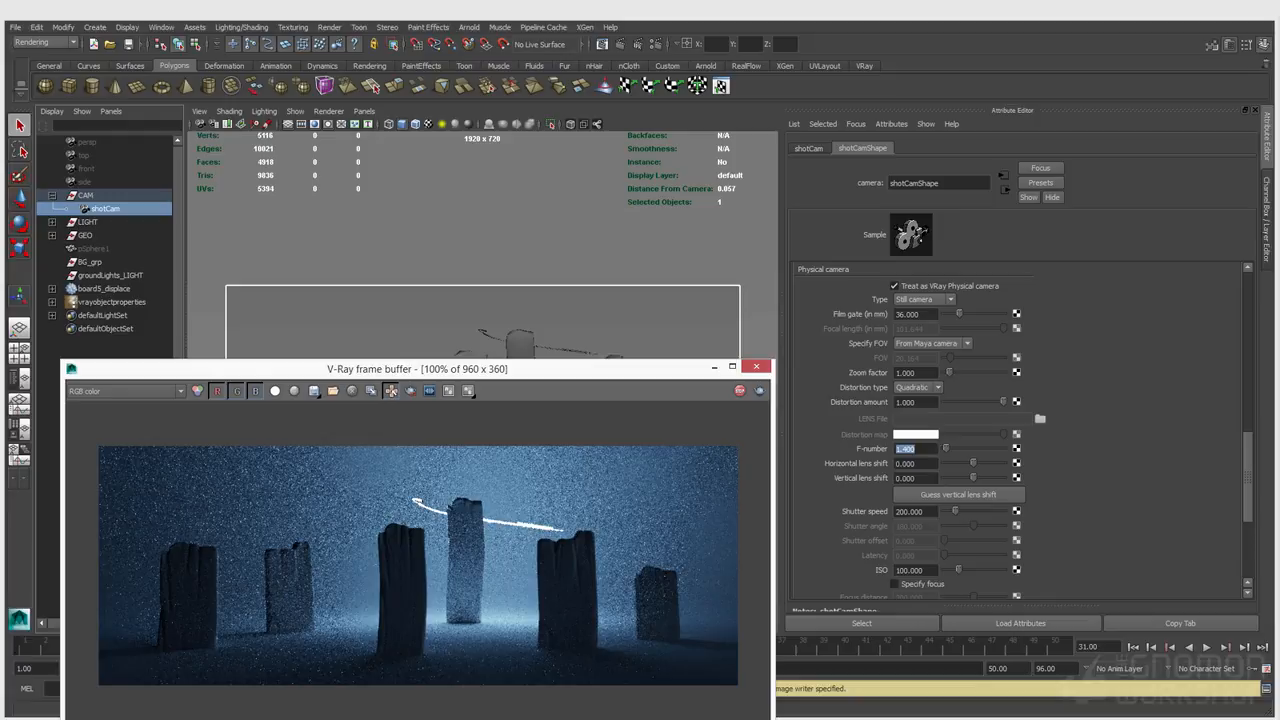
pyautogui.moveTo(601, 369); pyautogui.dragTo(591, 281)
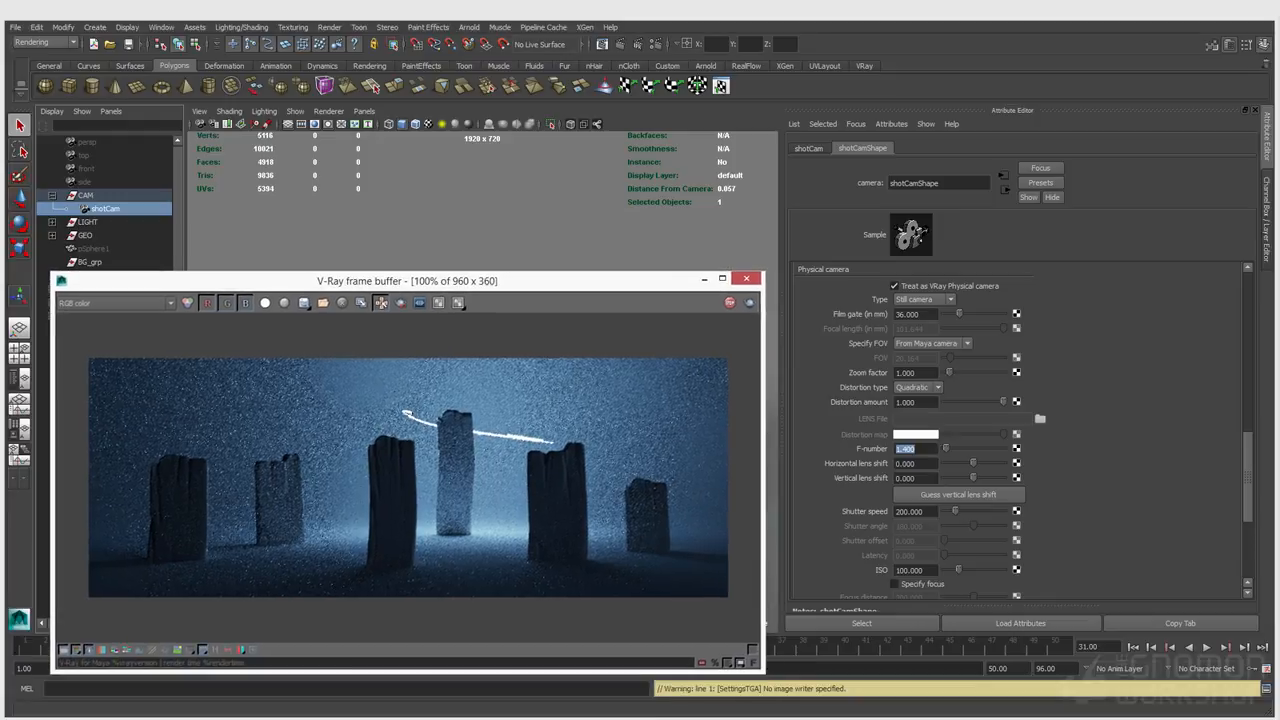
pyautogui.scroll(-2, 930, 541)
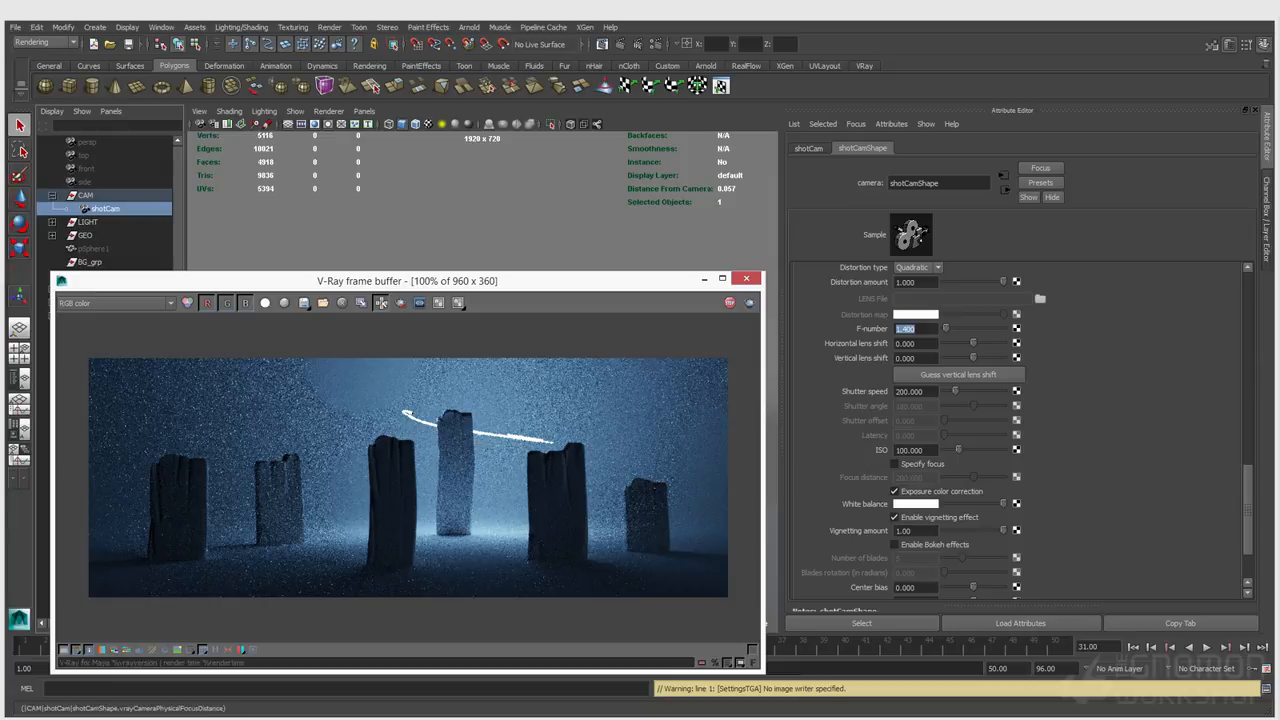
pyautogui.scroll(-2, 915, 450)
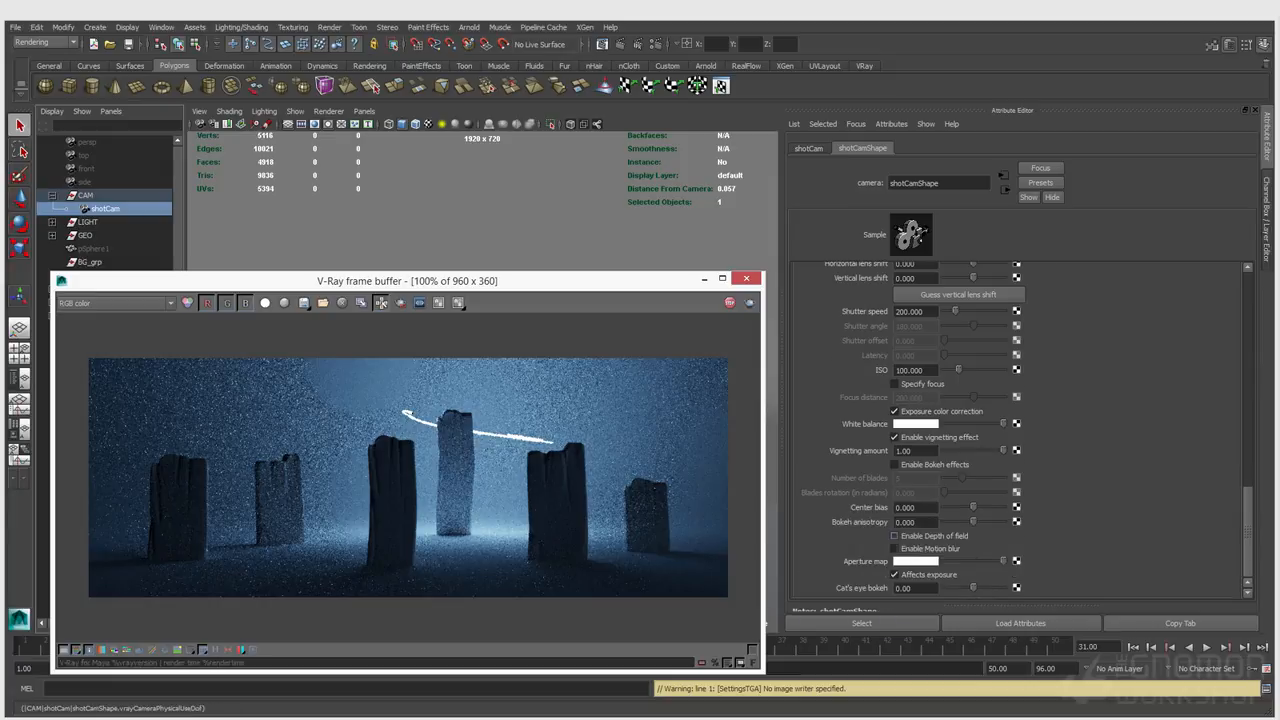
pyautogui.click(895, 536)
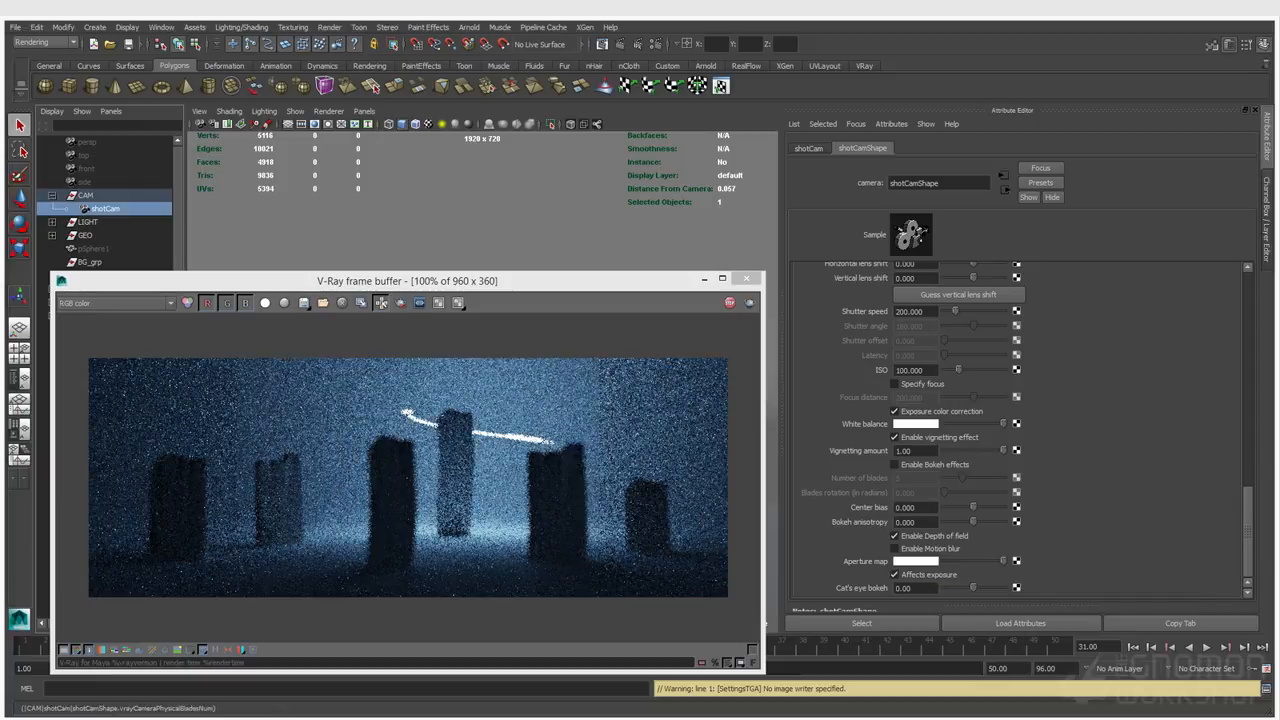
pyautogui.click(894, 384)
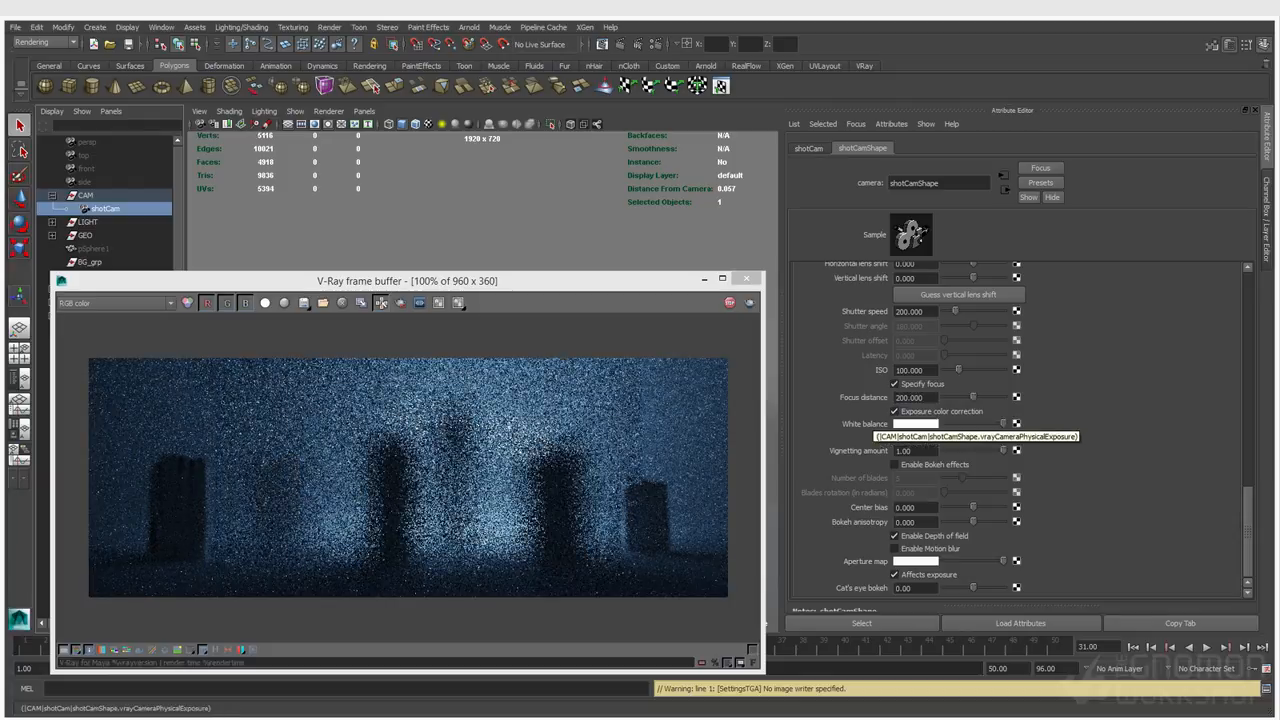
# Select the tall board in the centre of the camera view, check its distance from camera, and look up the Heads Up Display options
pyautogui.moveTo(450, 281); pyautogui.dragTo(627, 464)
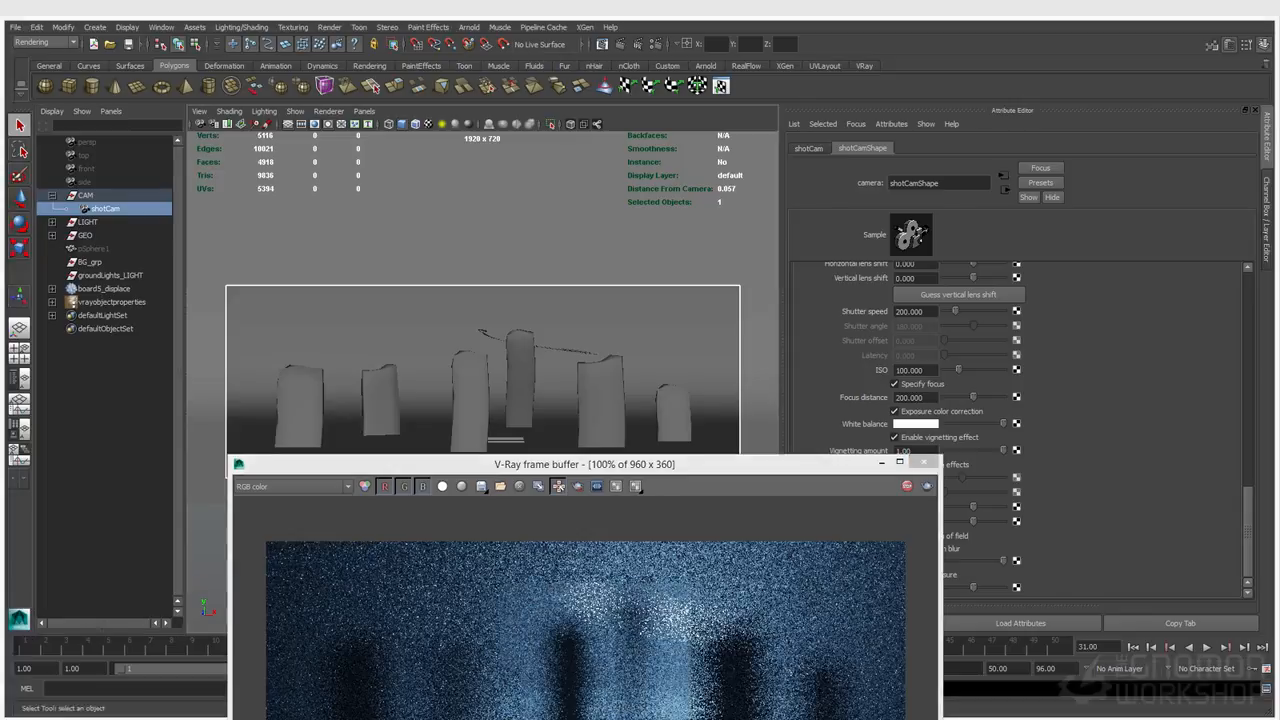
pyautogui.click(520, 384)
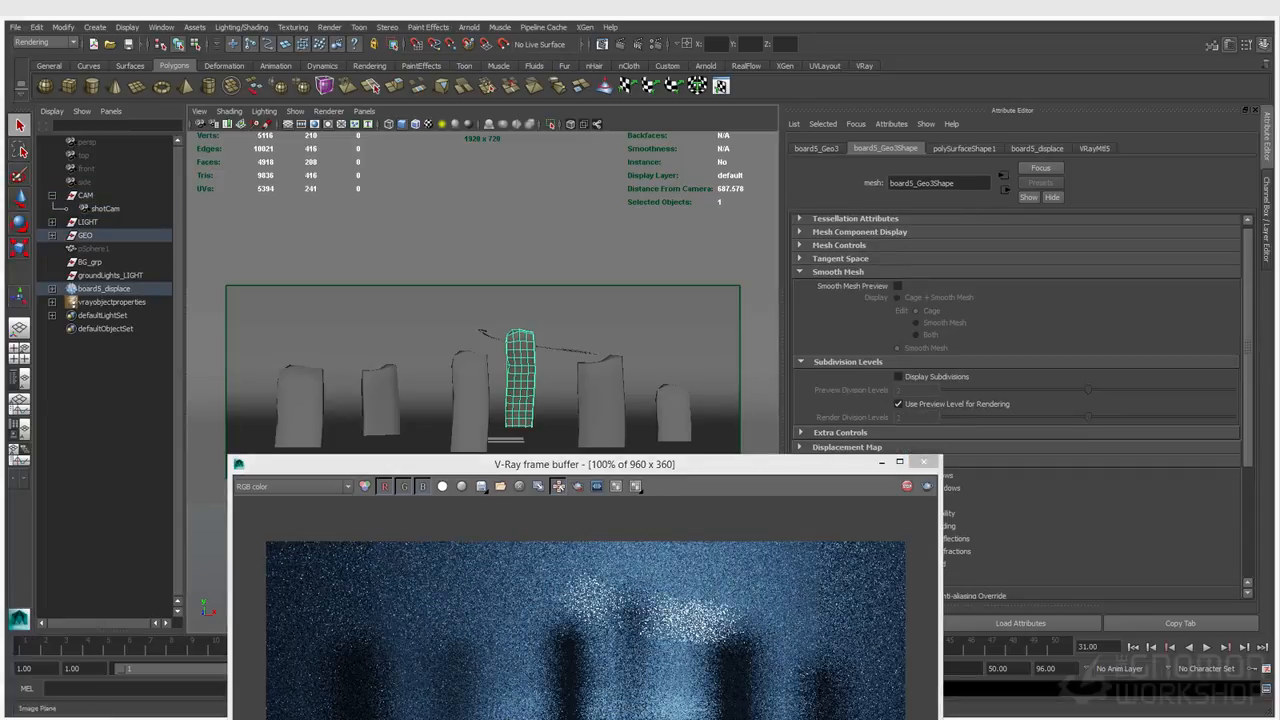
pyautogui.click(127, 27)
pyautogui.moveTo(155, 72)
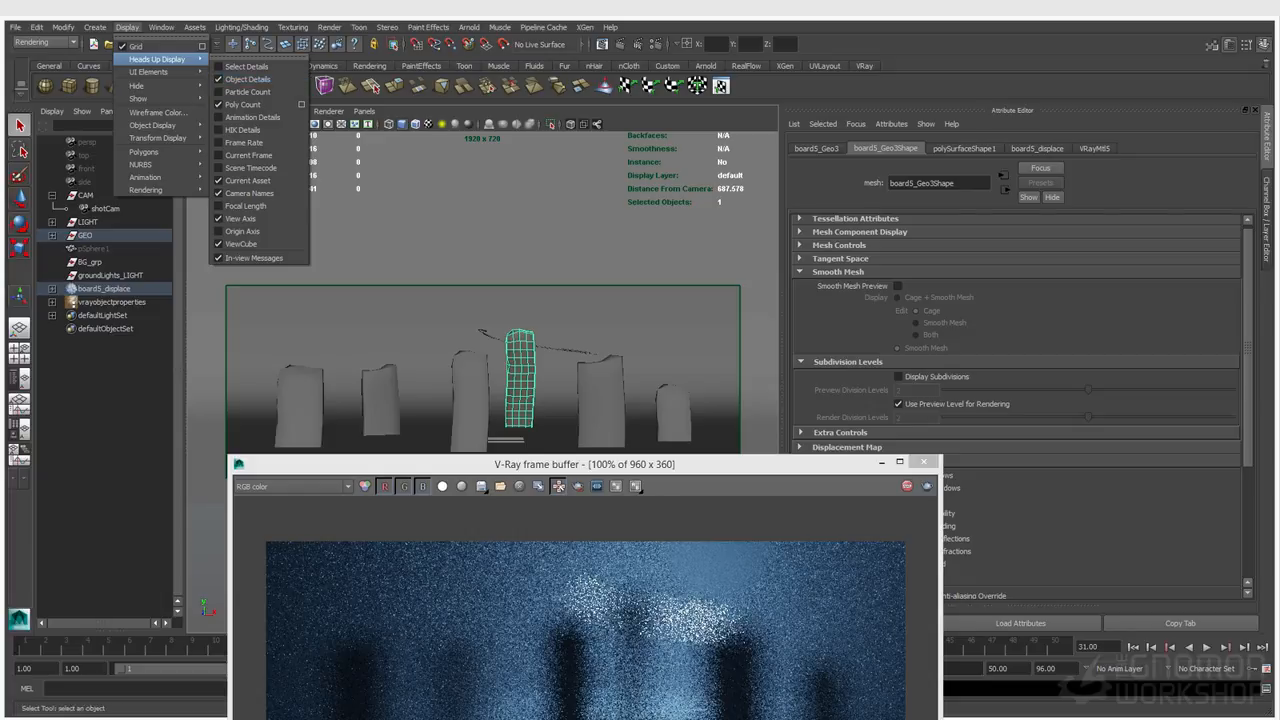
pyautogui.click(585, 464)
pyautogui.moveTo(585, 464); pyautogui.dragTo(561, 374)
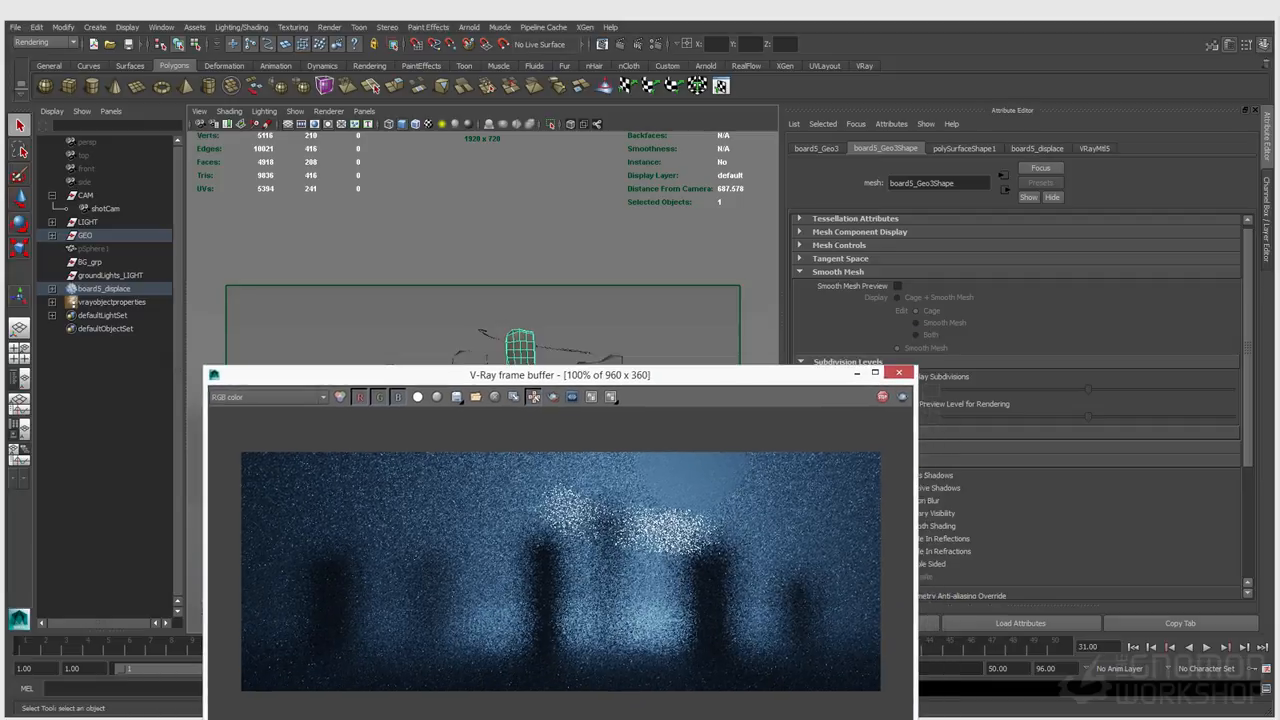
# Reselect shotCam and set its physical camera focus distance to 687
pyautogui.click(85, 208)
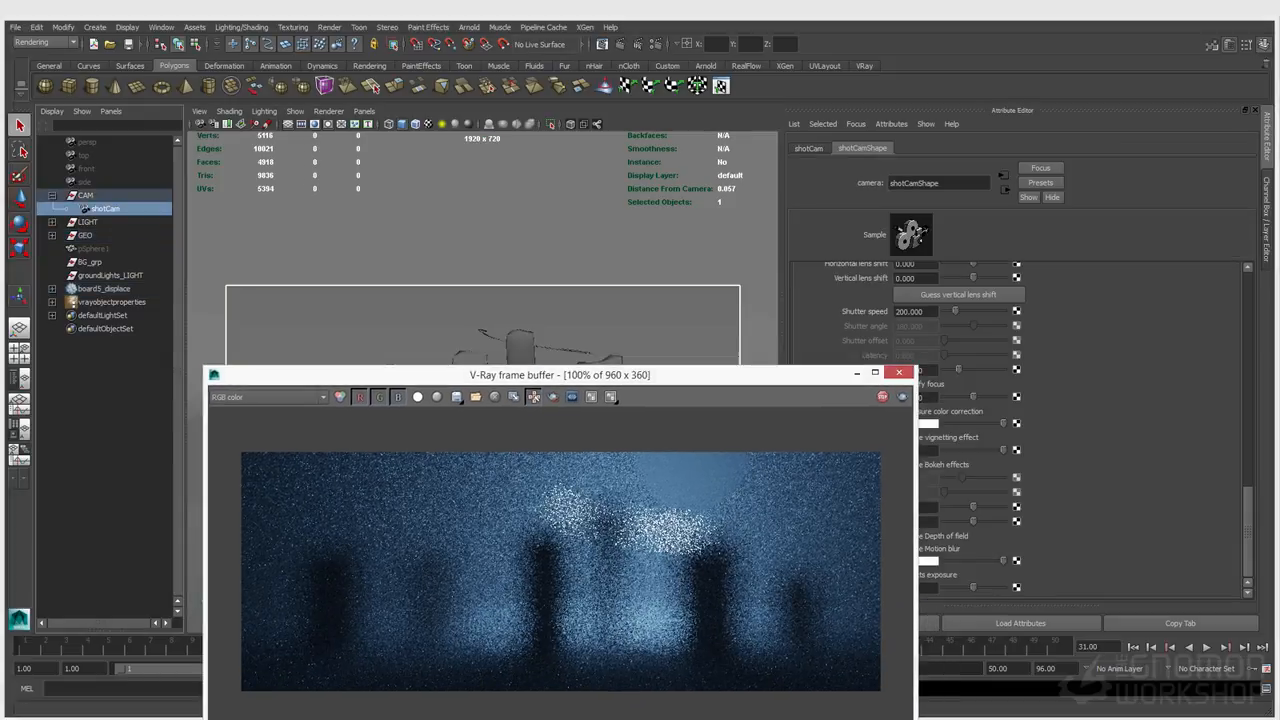
pyautogui.moveTo(560, 375); pyautogui.dragTo(496, 330)
pyautogui.doubleClick(911, 398)
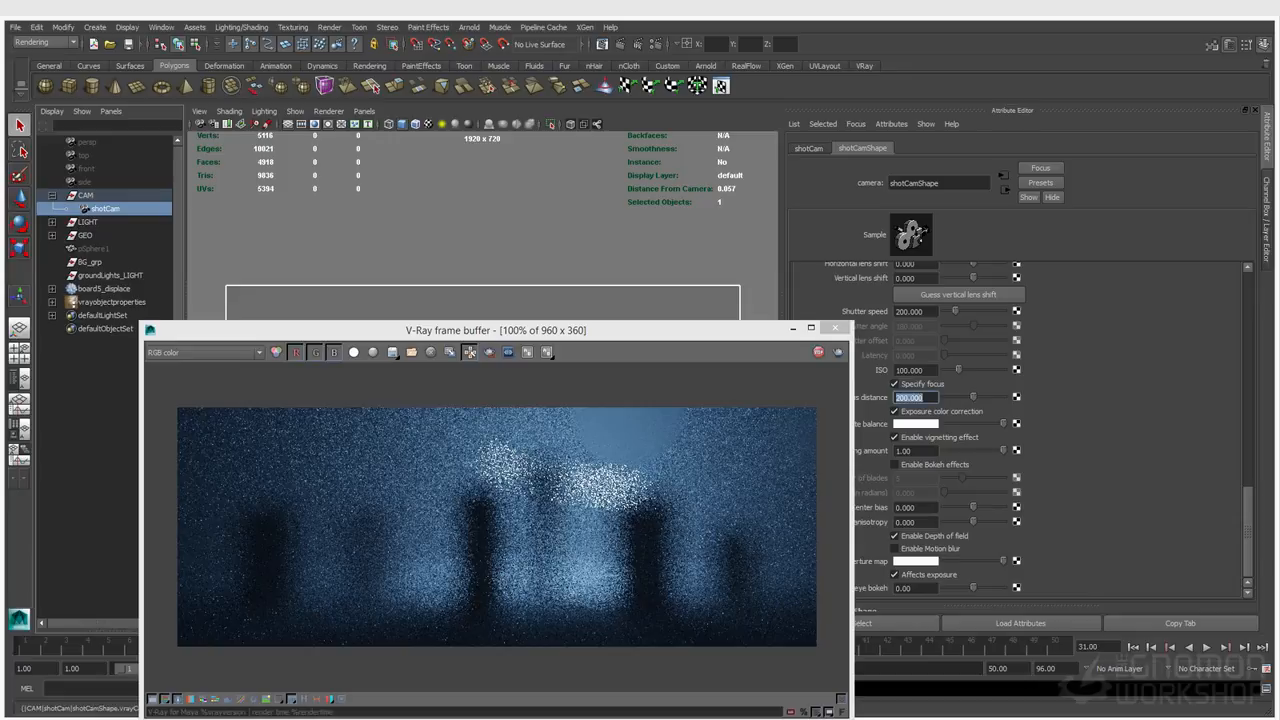
pyautogui.write('687')
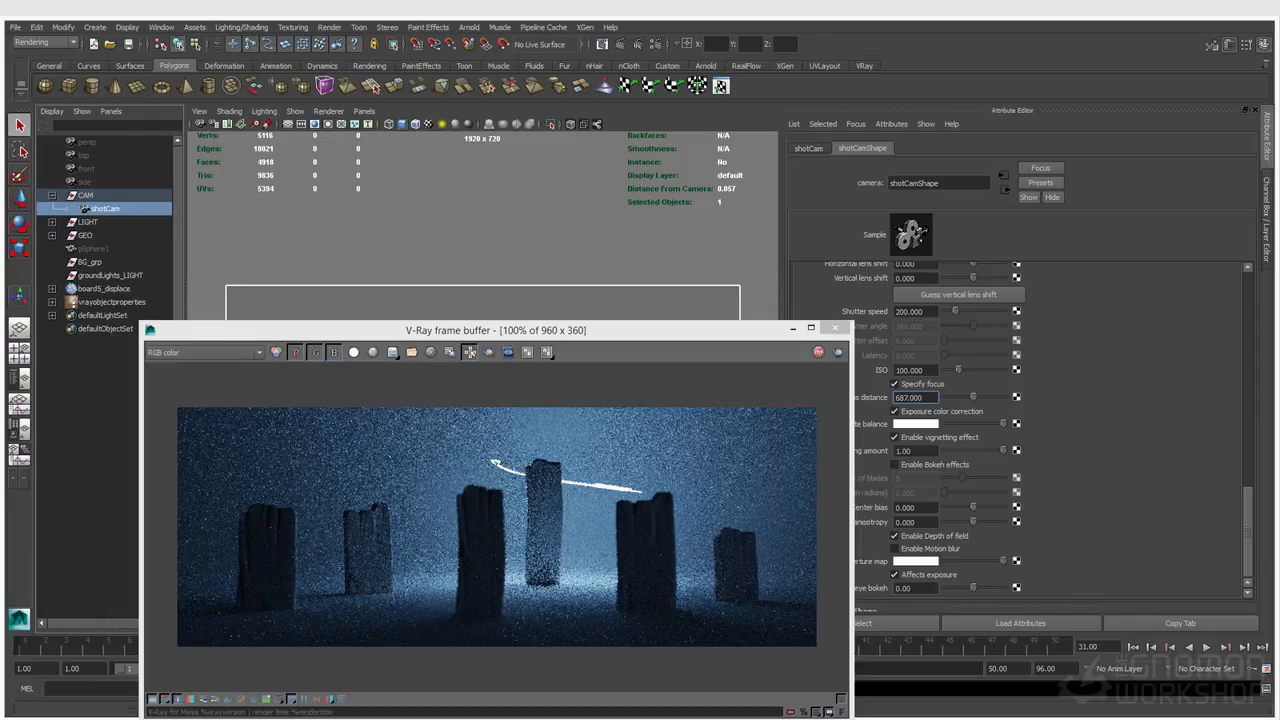
pyautogui.moveTo(640, 330); pyautogui.dragTo(604, 298)
pyautogui.scroll(1, 915, 432)
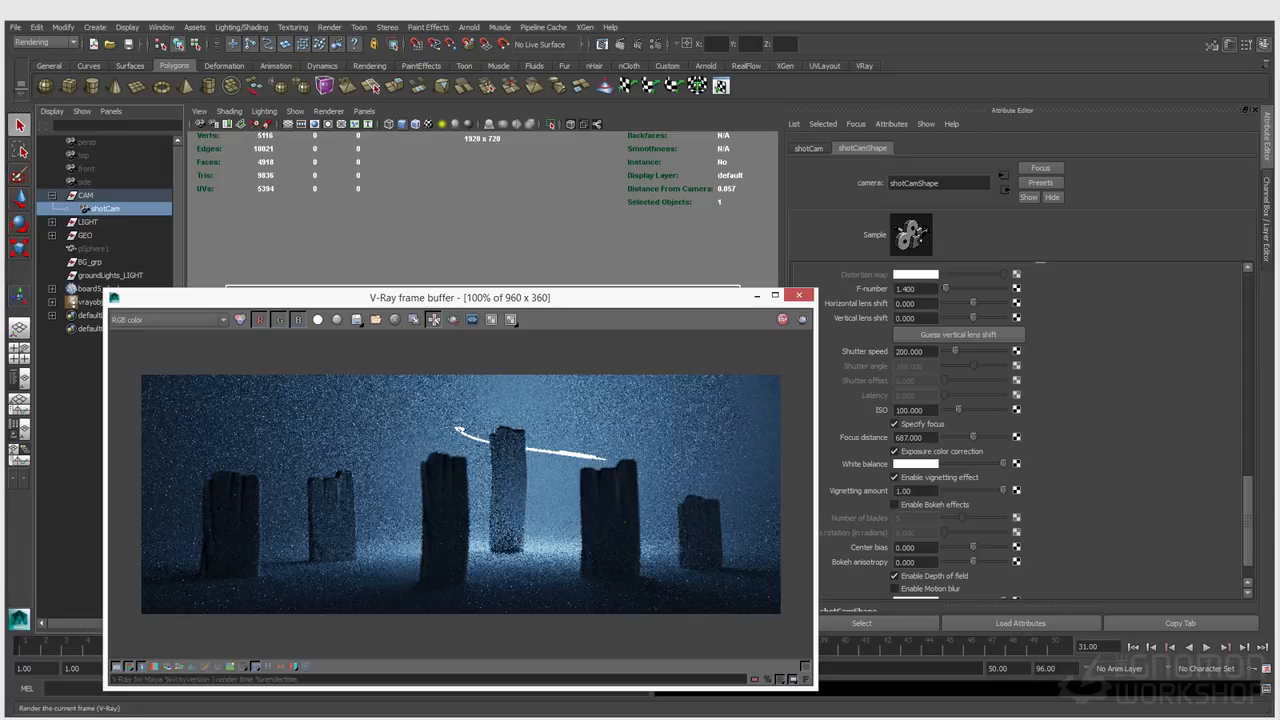
# Open the Camera section of the V-Ray render settings and enable Depth of Field there
pyautogui.click(655, 44)
pyautogui.click(164, 191)
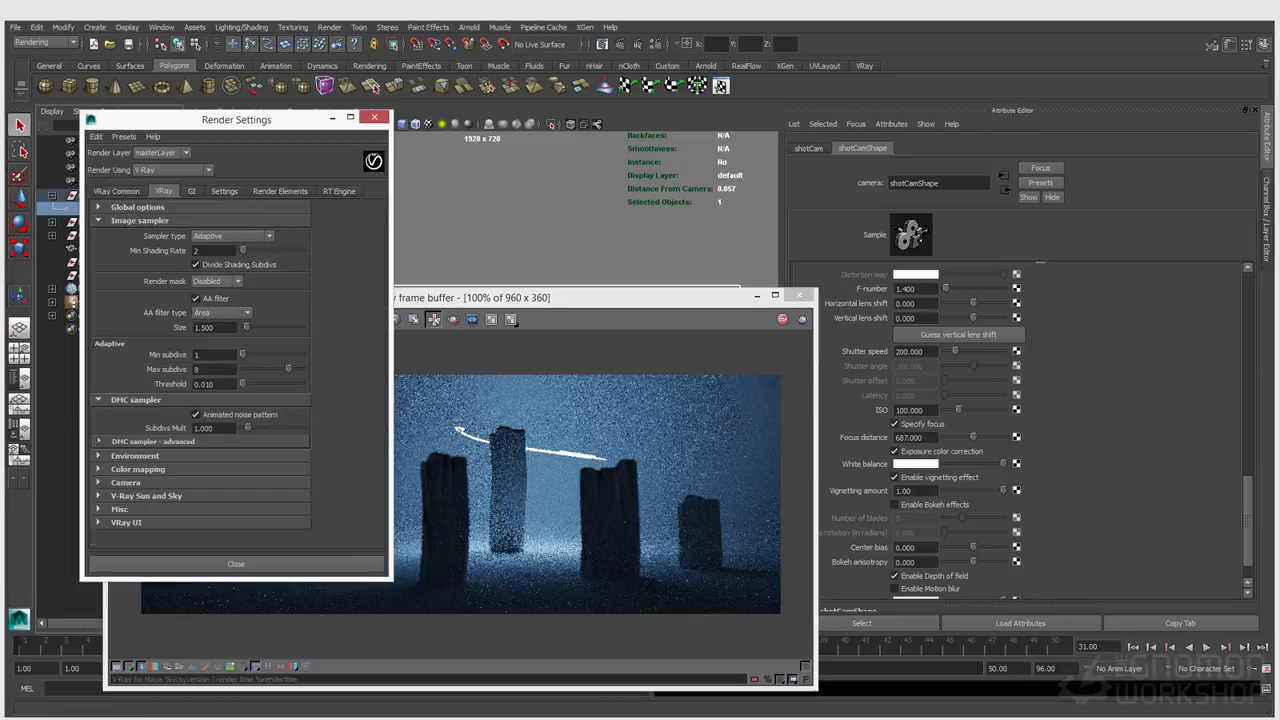
pyautogui.click(126, 483)
pyautogui.scroll(-2, 126, 483)
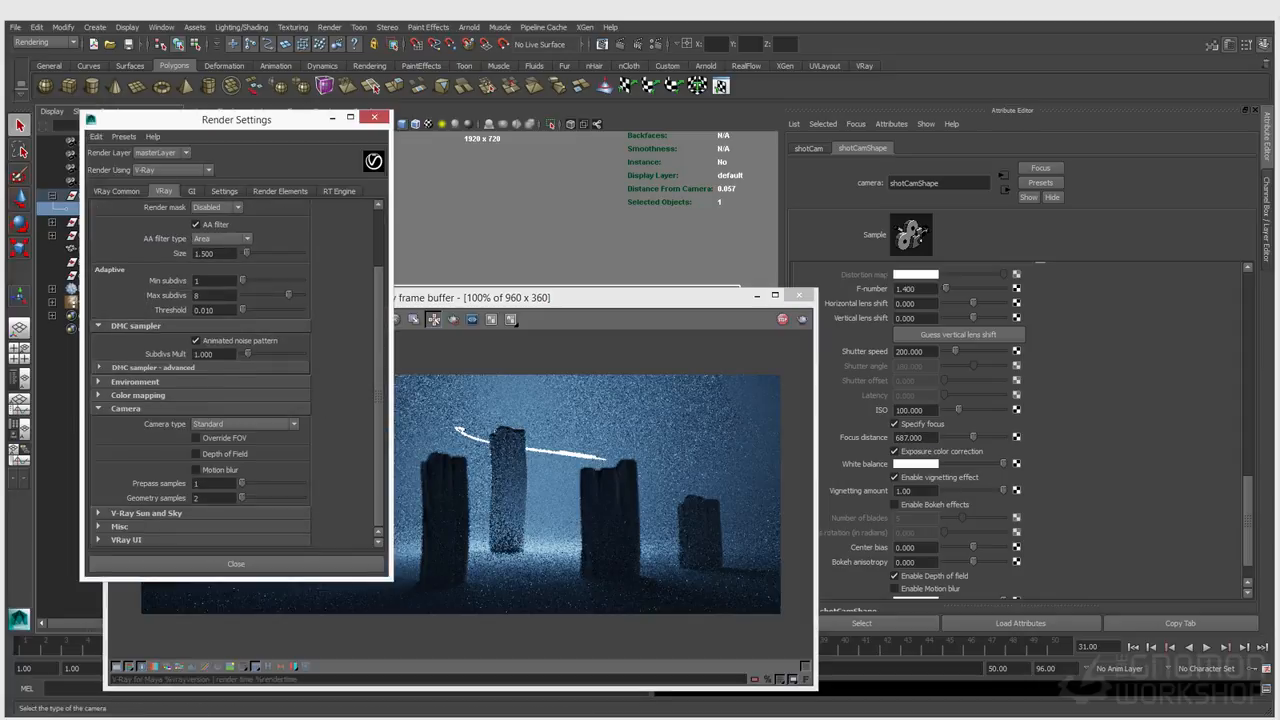
pyautogui.click(196, 453)
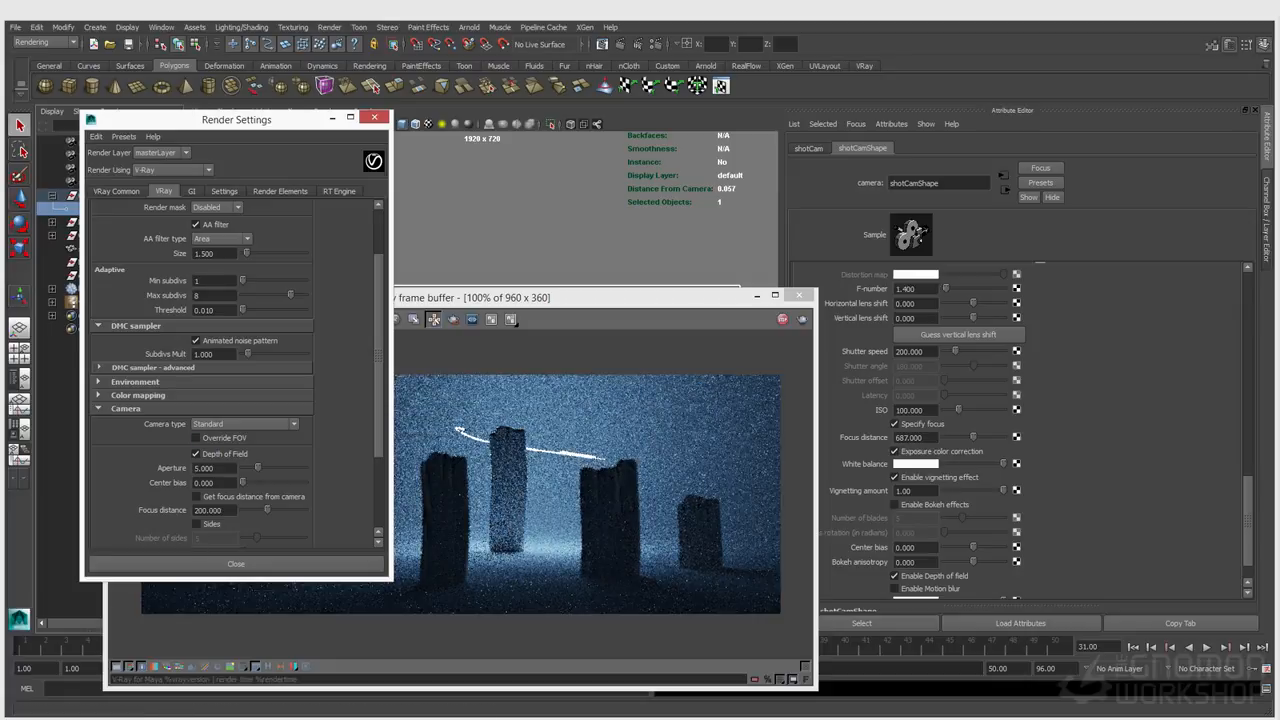
# Compare the render settings' Aperture field with shotCam's F-number, and switch Depth of Field off in the render settings
pyautogui.click(217, 468)
pyautogui.doubleClick(214, 468)
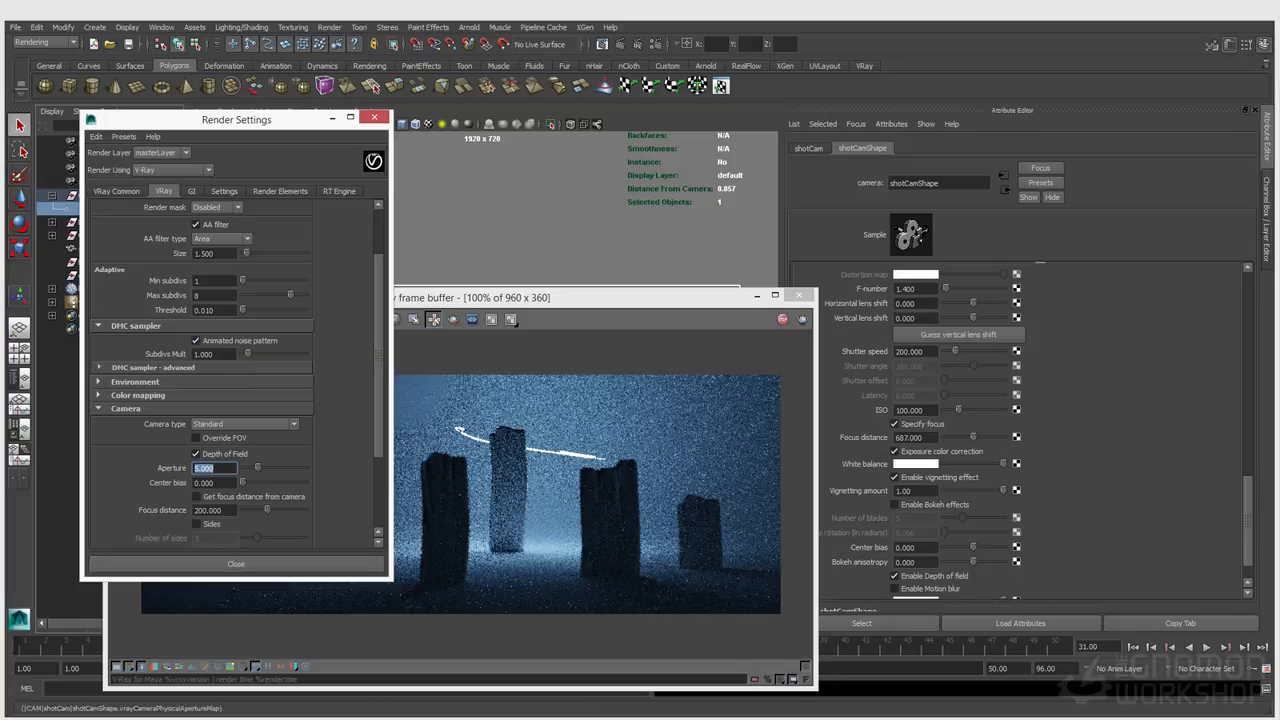
pyautogui.doubleClick(913, 289)
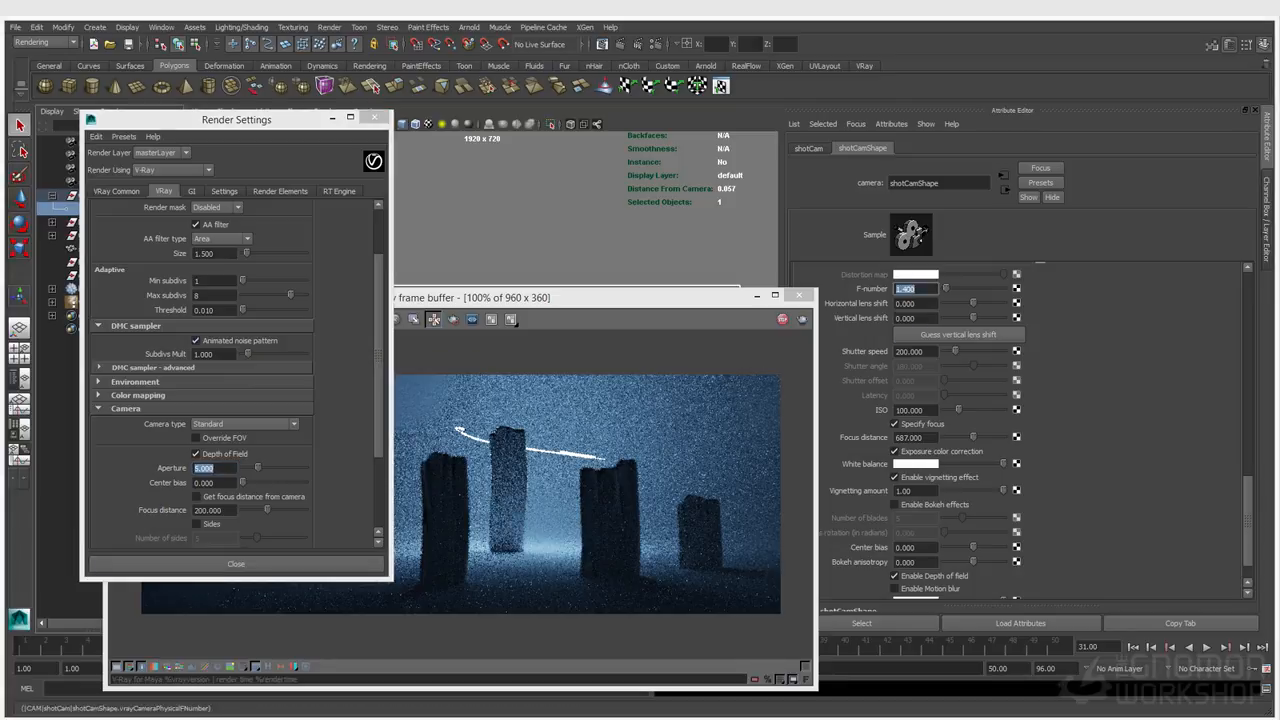
pyautogui.doubleClick(913, 289)
pyautogui.click(196, 453)
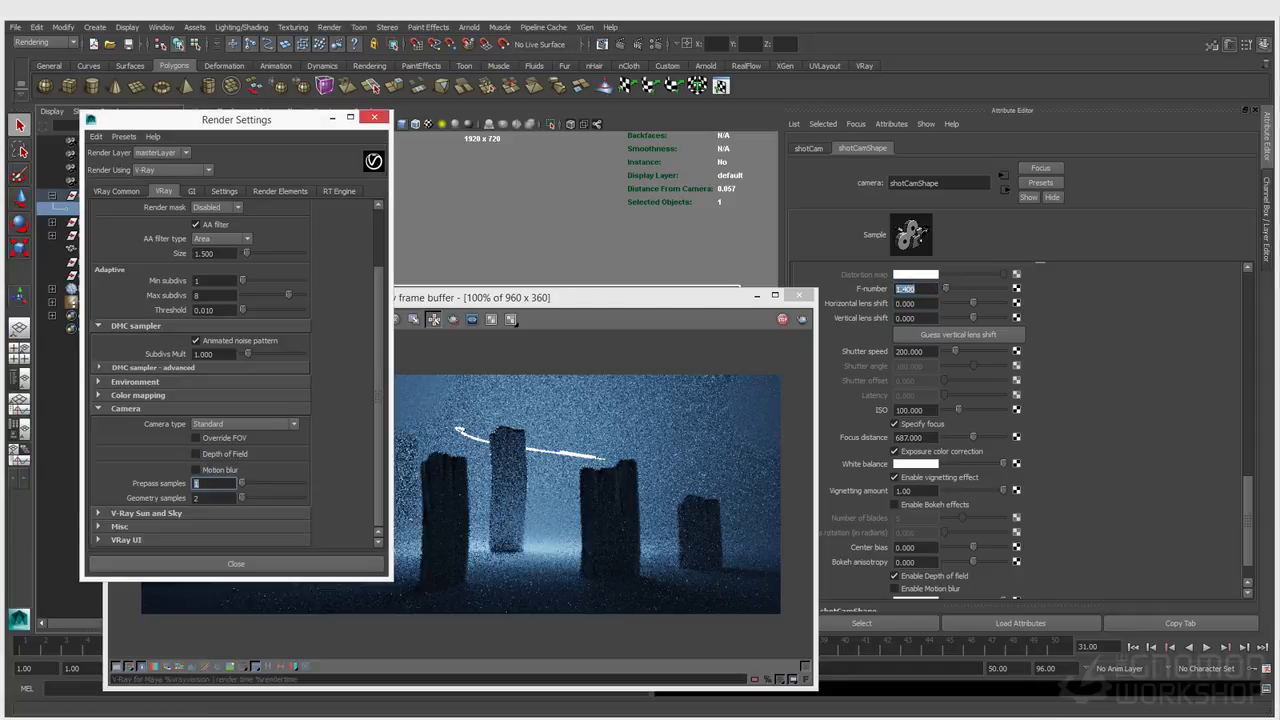
# Toggle Depth of Field on and off in the render settings, and set shotCam's F-number to 1.2
pyautogui.click(196, 453)
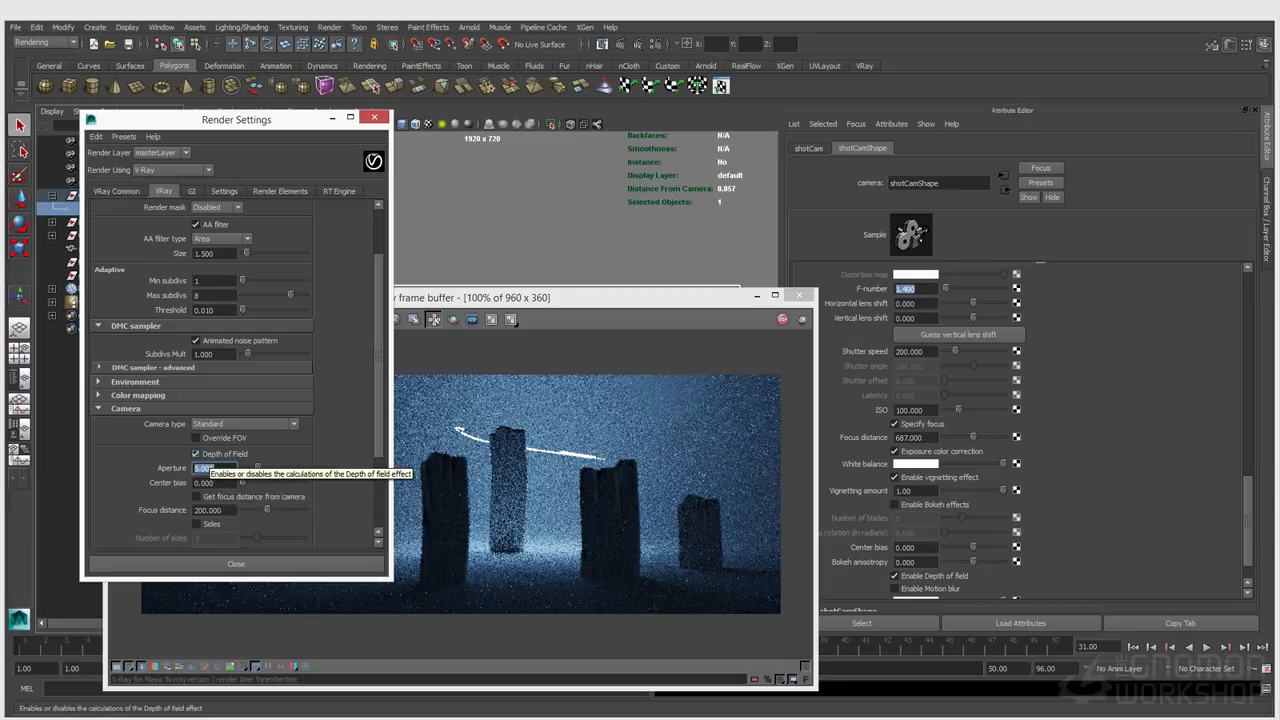
pyautogui.click(196, 454)
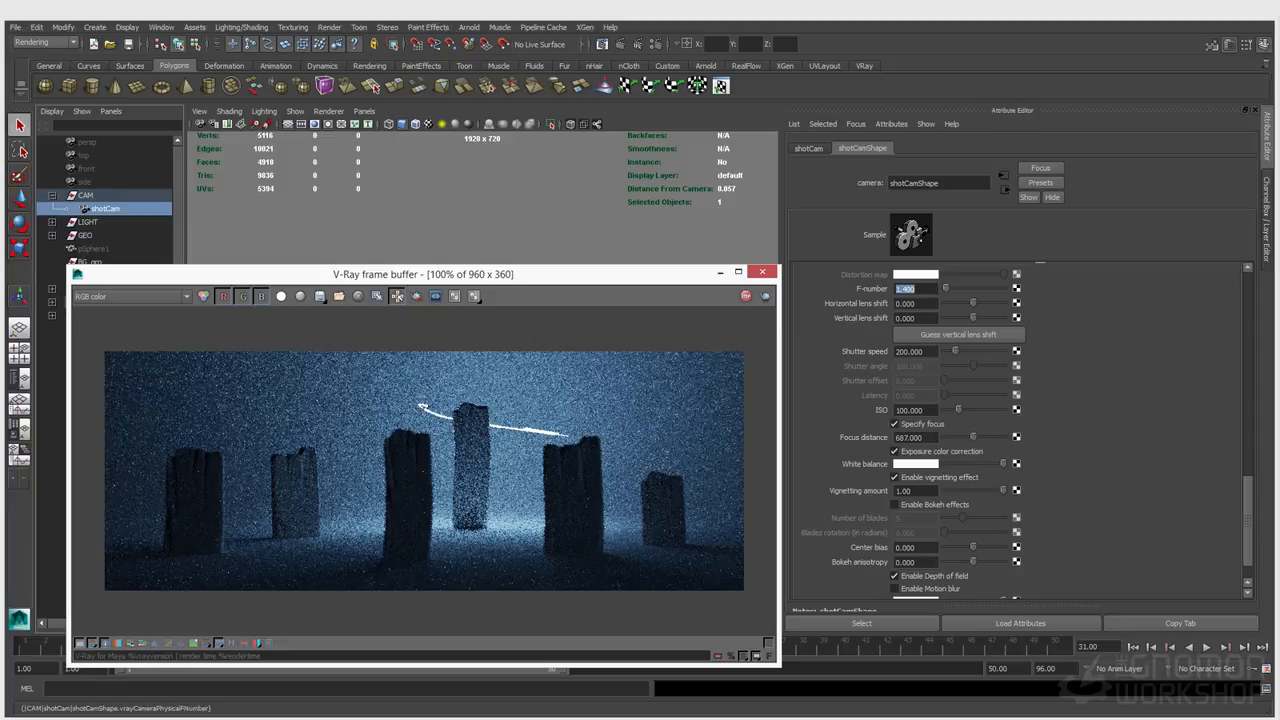
pyautogui.doubleClick(906, 289)
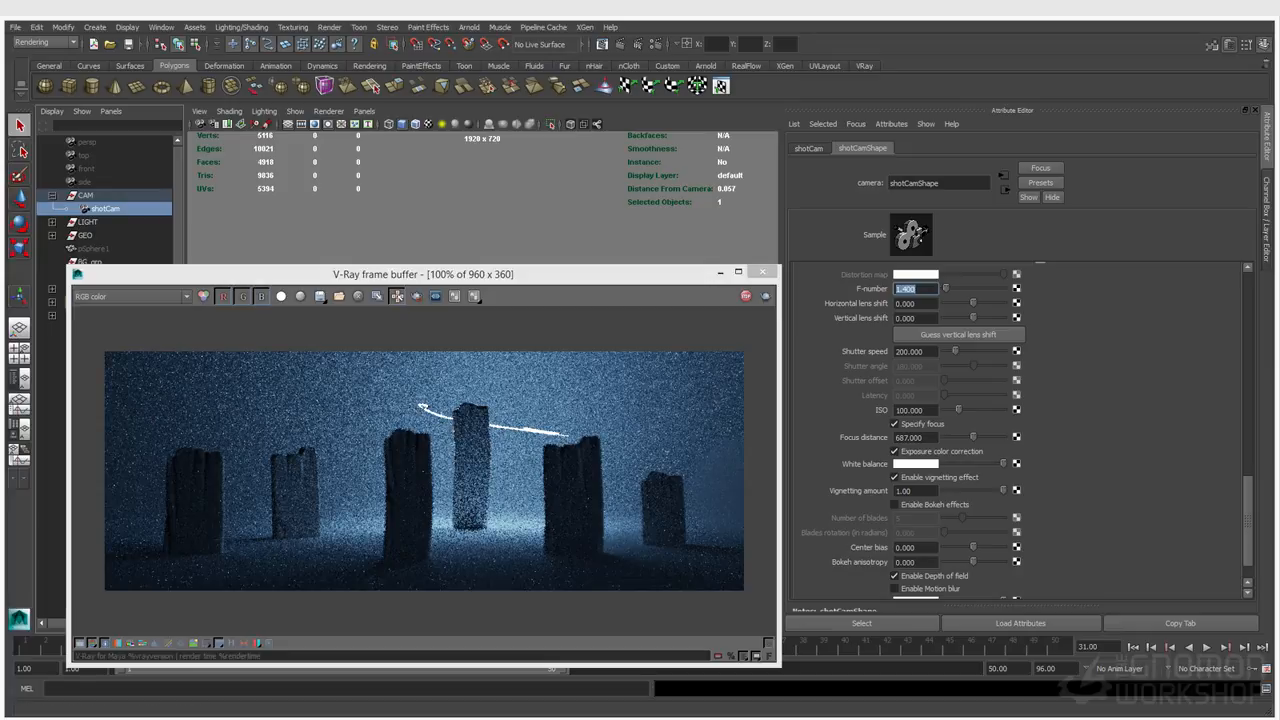
pyautogui.write('1')
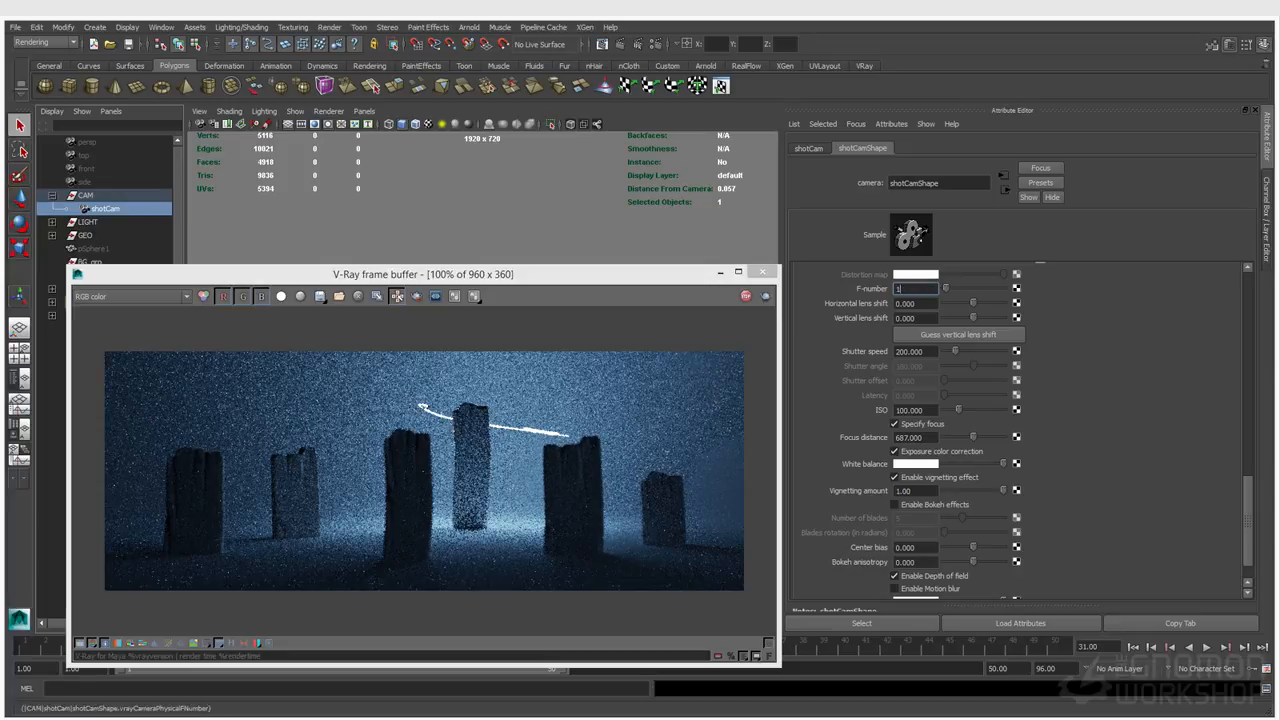
pyautogui.write('.2')
pyautogui.press('Return')
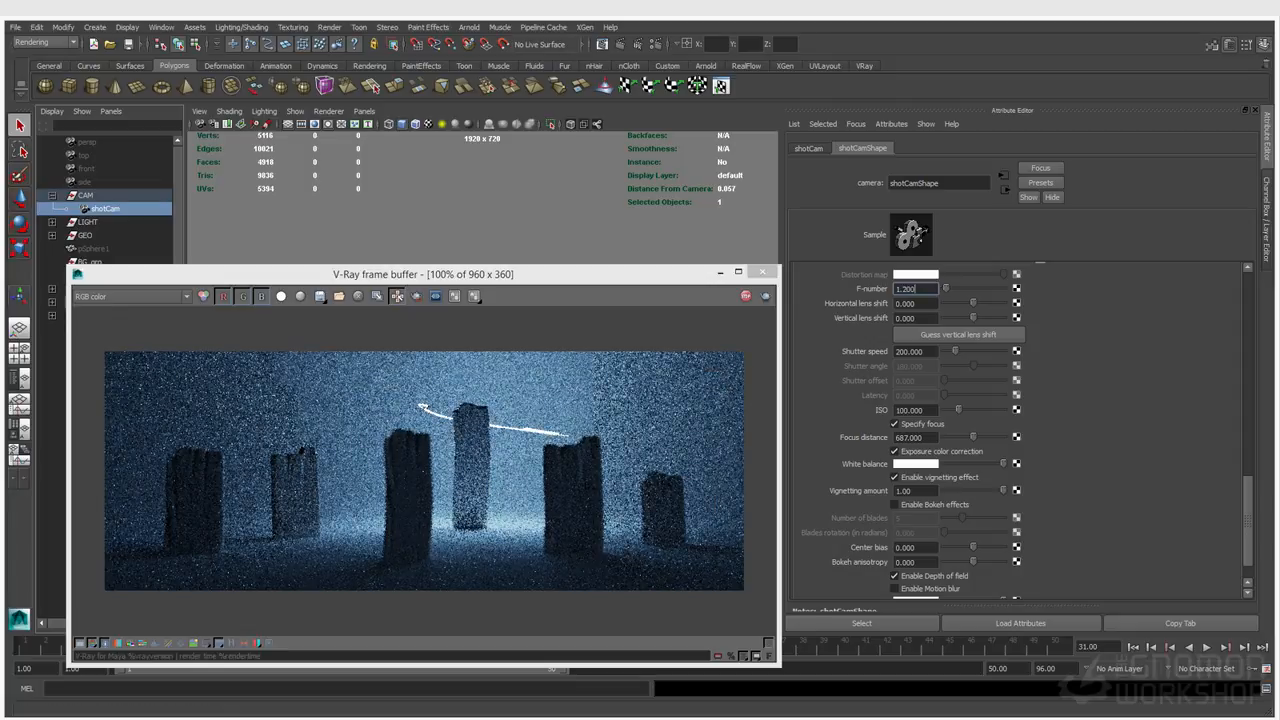
# Switch the viewport to the perspective camera and select shotCam to locate it in the scene
pyautogui.moveTo(500, 273); pyautogui.dragTo(600, 498)
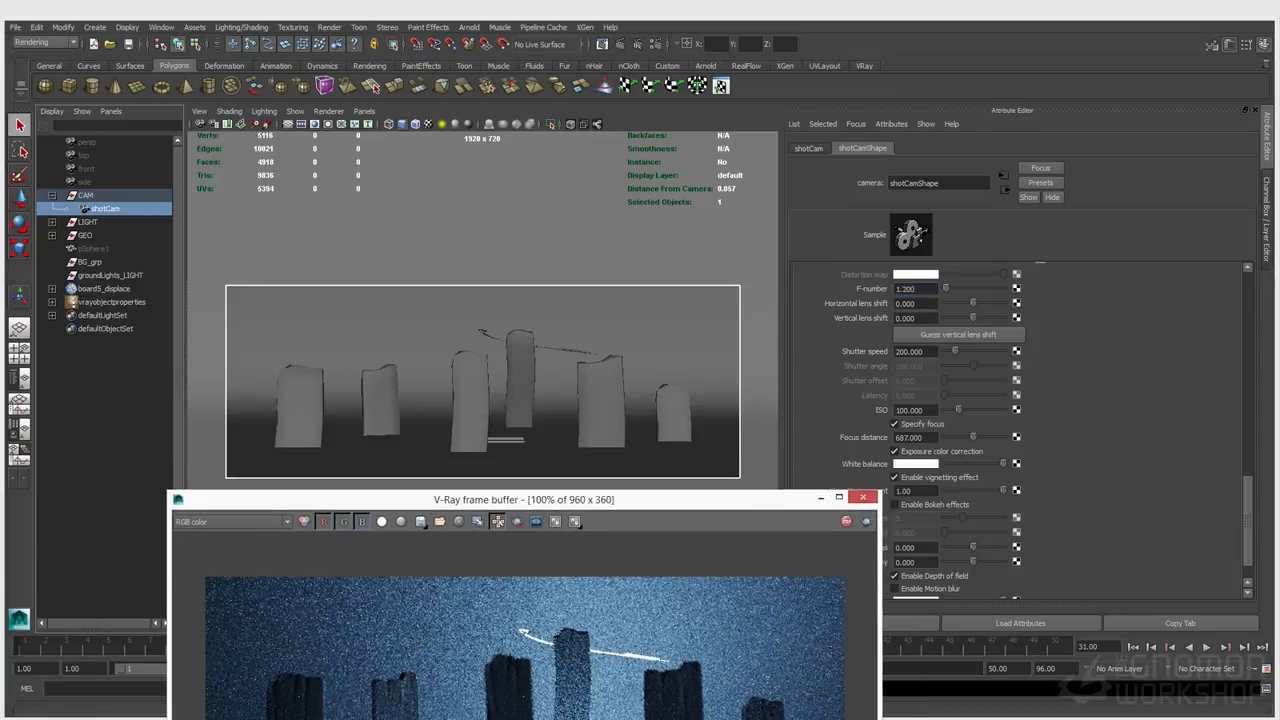
pyautogui.click(95, 27)
pyautogui.click(470, 402)
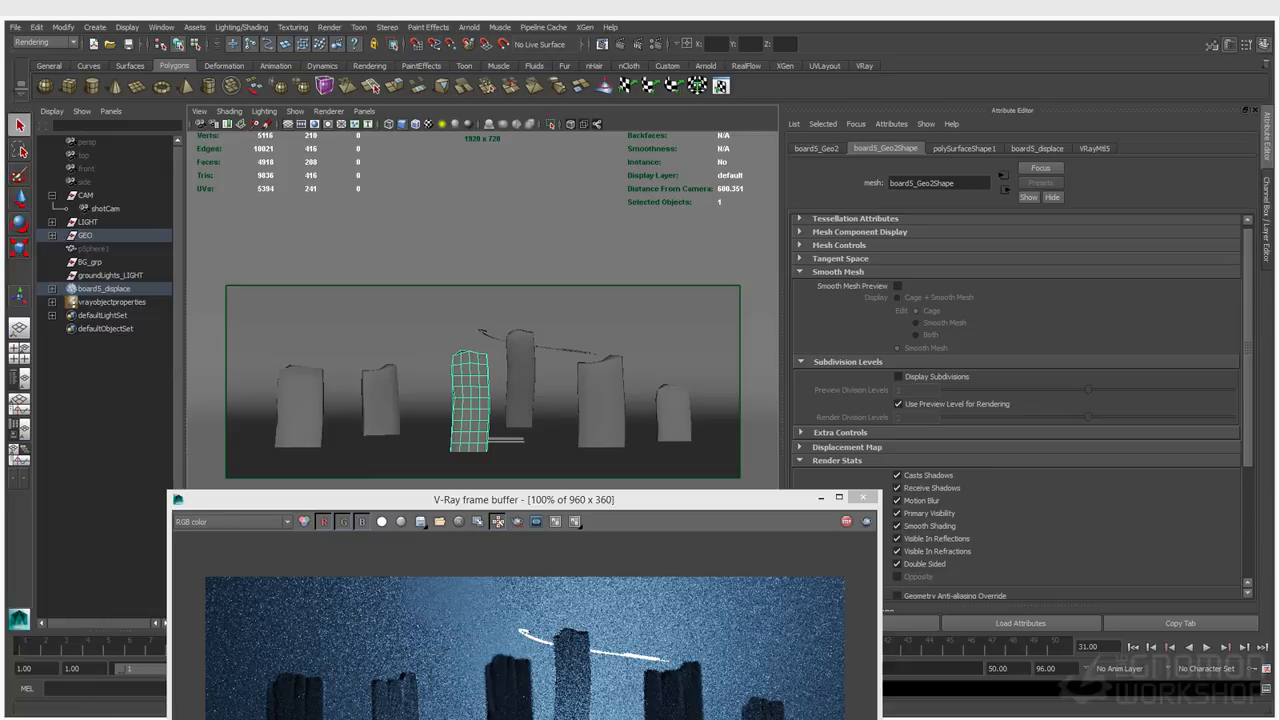
pyautogui.click(364, 111)
pyautogui.moveTo(390, 124)
pyautogui.click(482, 136)
pyautogui.moveTo(440, 330)
pyautogui.keyDown('alt'); pyautogui.mouseDown()
pyautogui.moveTo(455, 345)
pyautogui.moveTo(540, 300)
pyautogui.moveTo(520, 325)
pyautogui.moveTo(426, 351)
pyautogui.mouseUp(); pyautogui.keyUp('alt')
pyautogui.click(85, 208)
pyautogui.press('w')
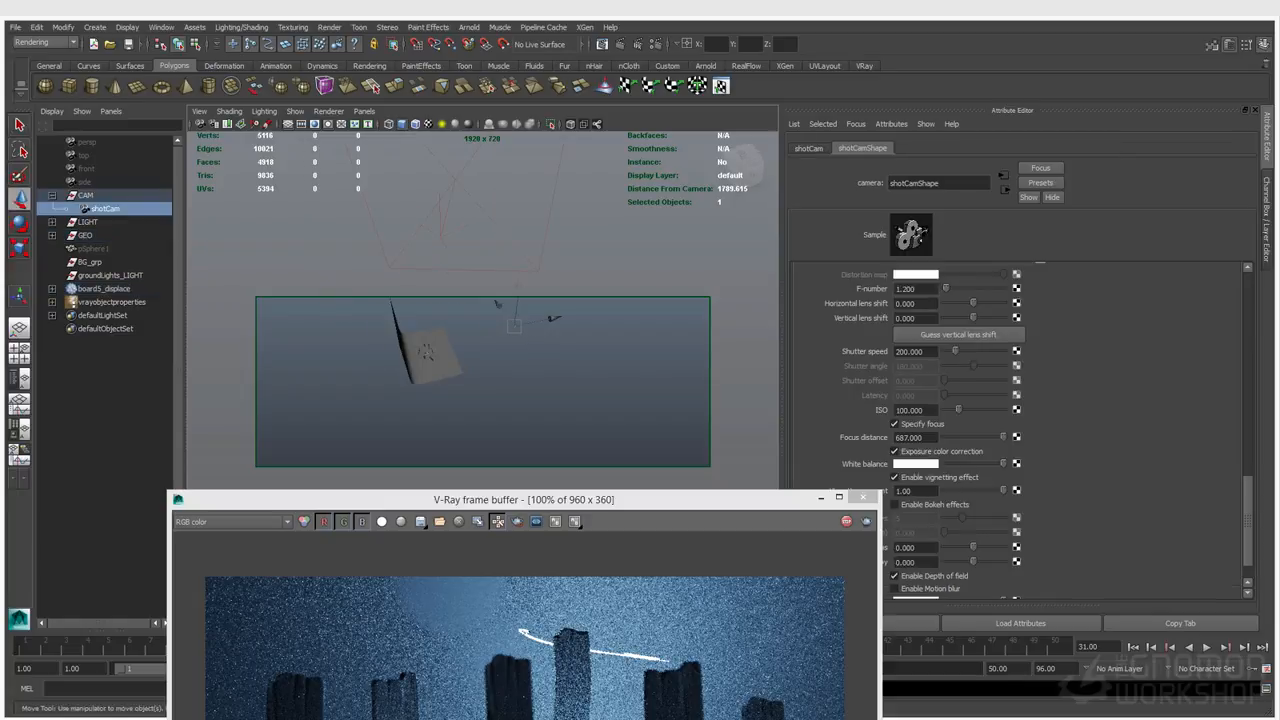
# Create a polygon sphere and move it in front of shotCam, to about Y 49 and Z 381.8
pyautogui.click(45, 86)
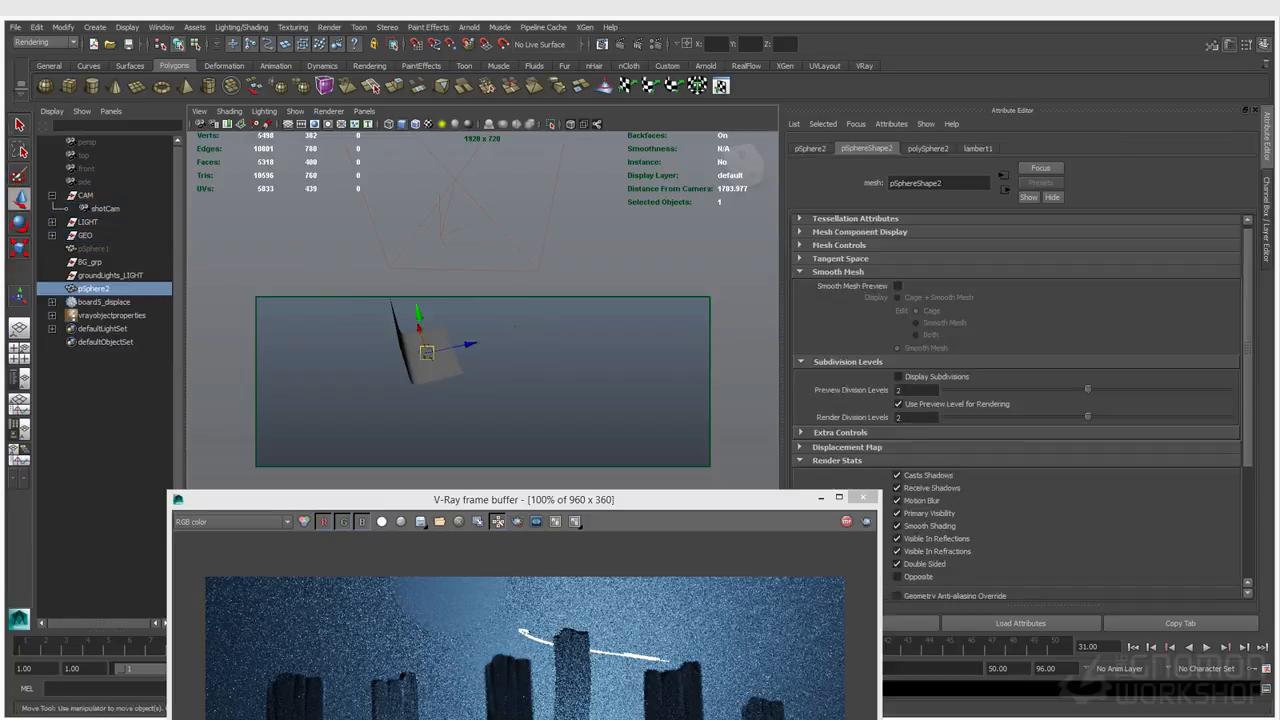
pyautogui.moveTo(427, 352); pyautogui.dragTo(480, 340)
pyautogui.moveTo(540, 499); pyautogui.dragTo(587, 412)
pyautogui.keyDown('alt'); pyautogui.moveTo(500, 365); pyautogui.dragTo(483, 297); pyautogui.keyUp('alt')
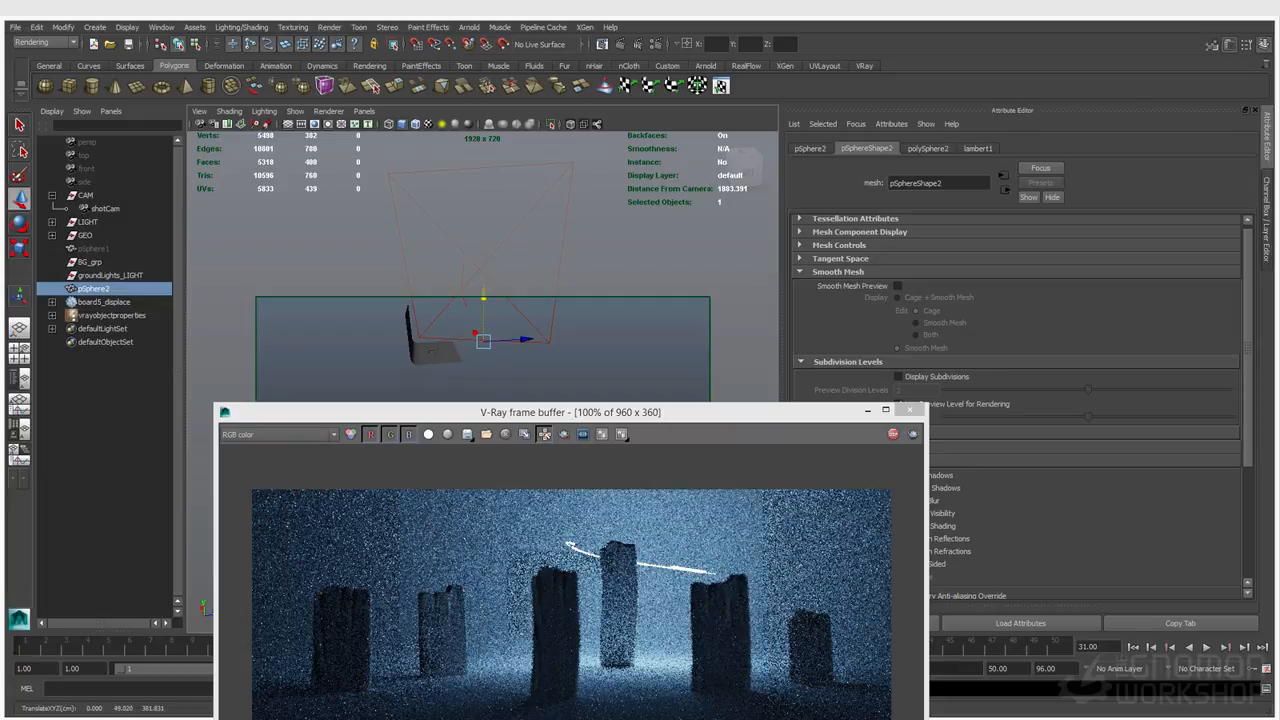
# Look through shotCam, raise the sphere to about Y 58.3 and shift it just right of the tall centre board
pyautogui.click(364, 111)
pyautogui.moveTo(410, 124)
pyautogui.click(485, 137)
pyautogui.moveTo(560, 412); pyautogui.dragTo(821, 529)
pyautogui.moveTo(518, 364); pyautogui.dragTo(518, 316)
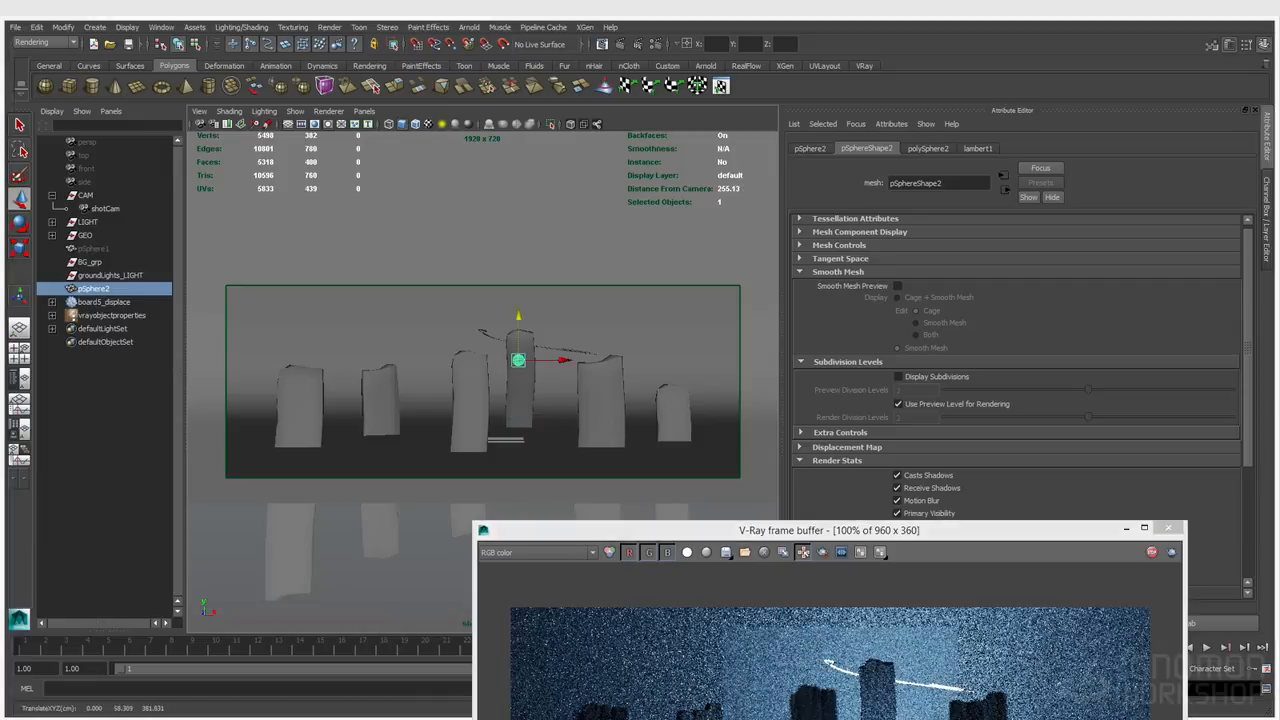
pyautogui.moveTo(650, 531); pyautogui.dragTo(588, 360)
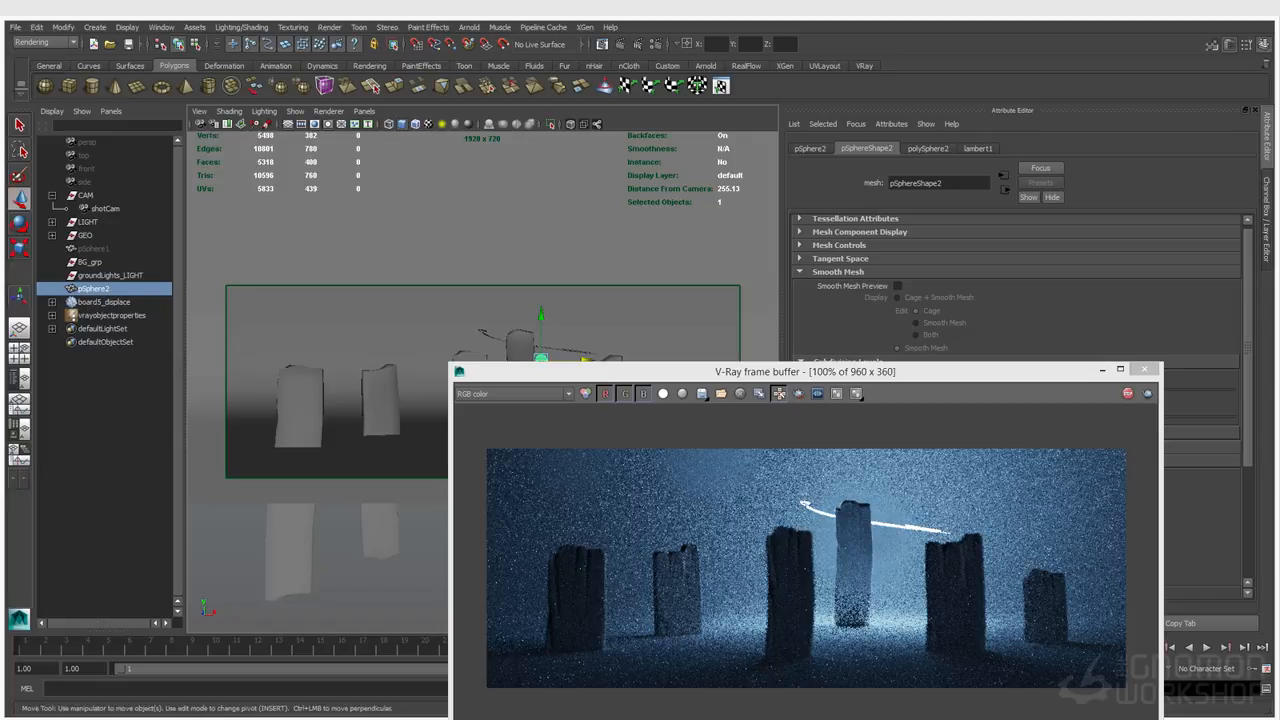
# Reselect shotCam and set its focus distance to 255
pyautogui.click(199, 111)
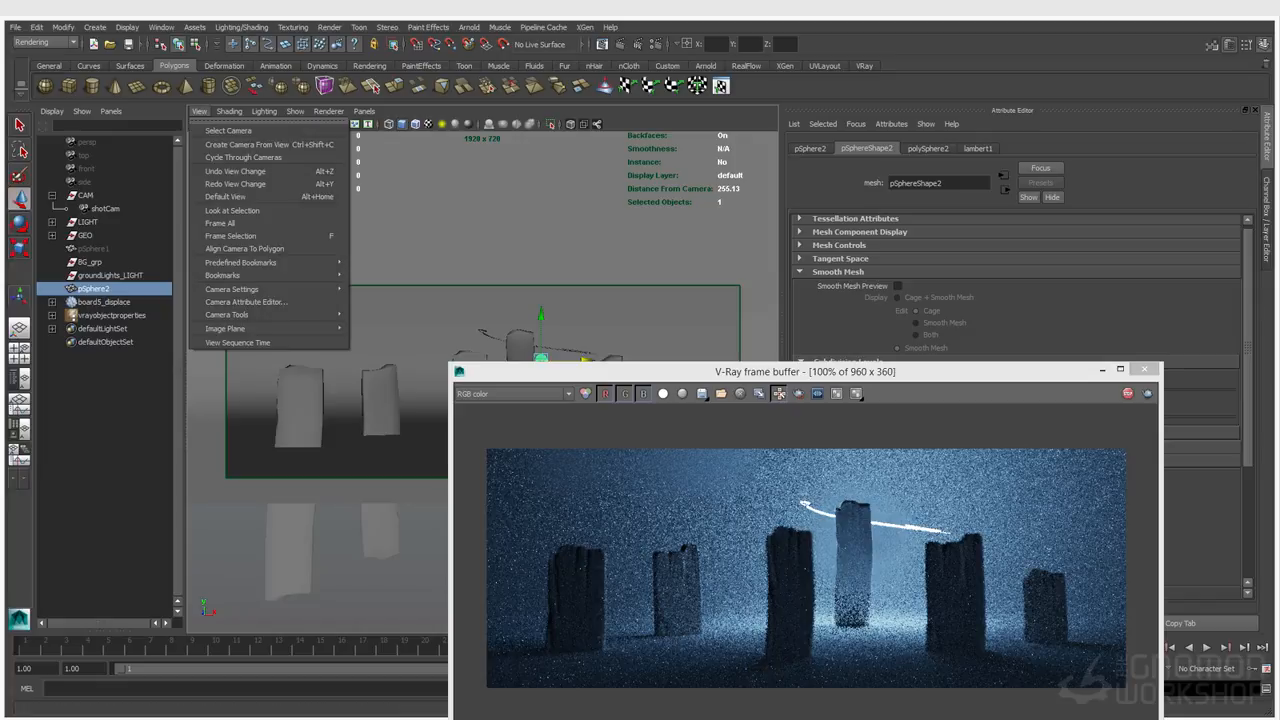
pyautogui.click(85, 208)
pyautogui.moveTo(700, 371); pyautogui.dragTo(307, 326)
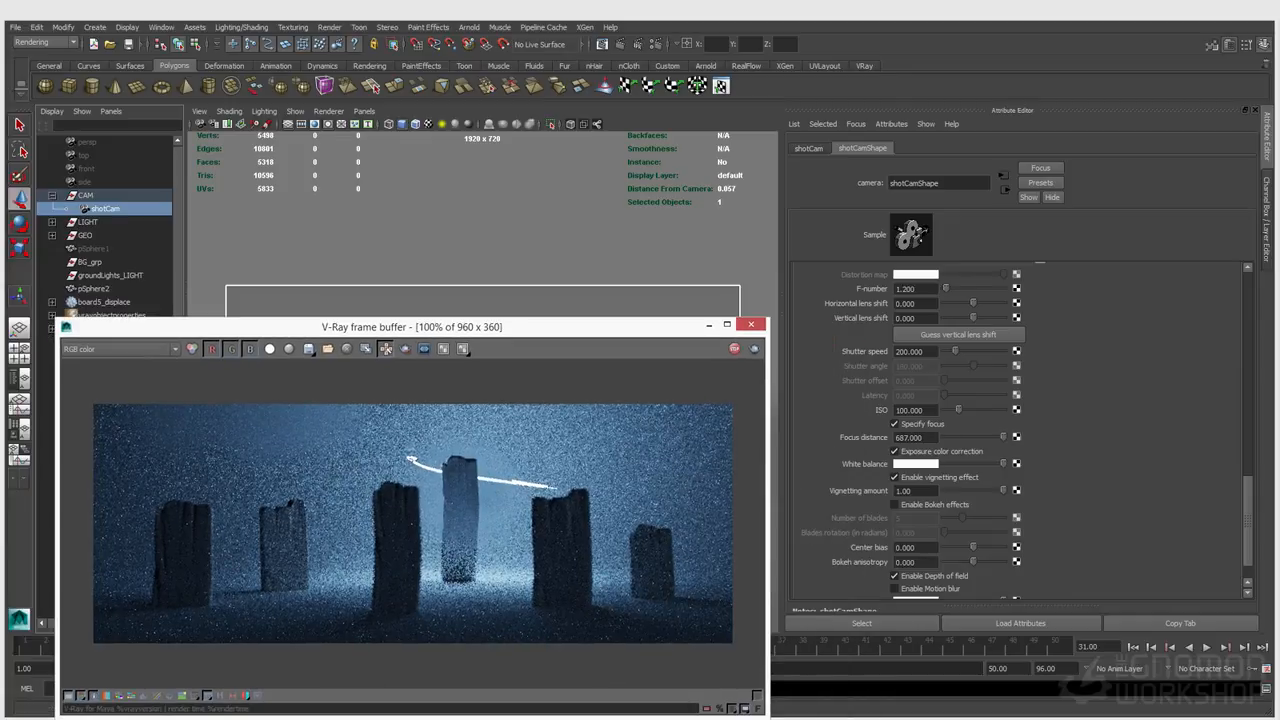
pyautogui.doubleClick(910, 438)
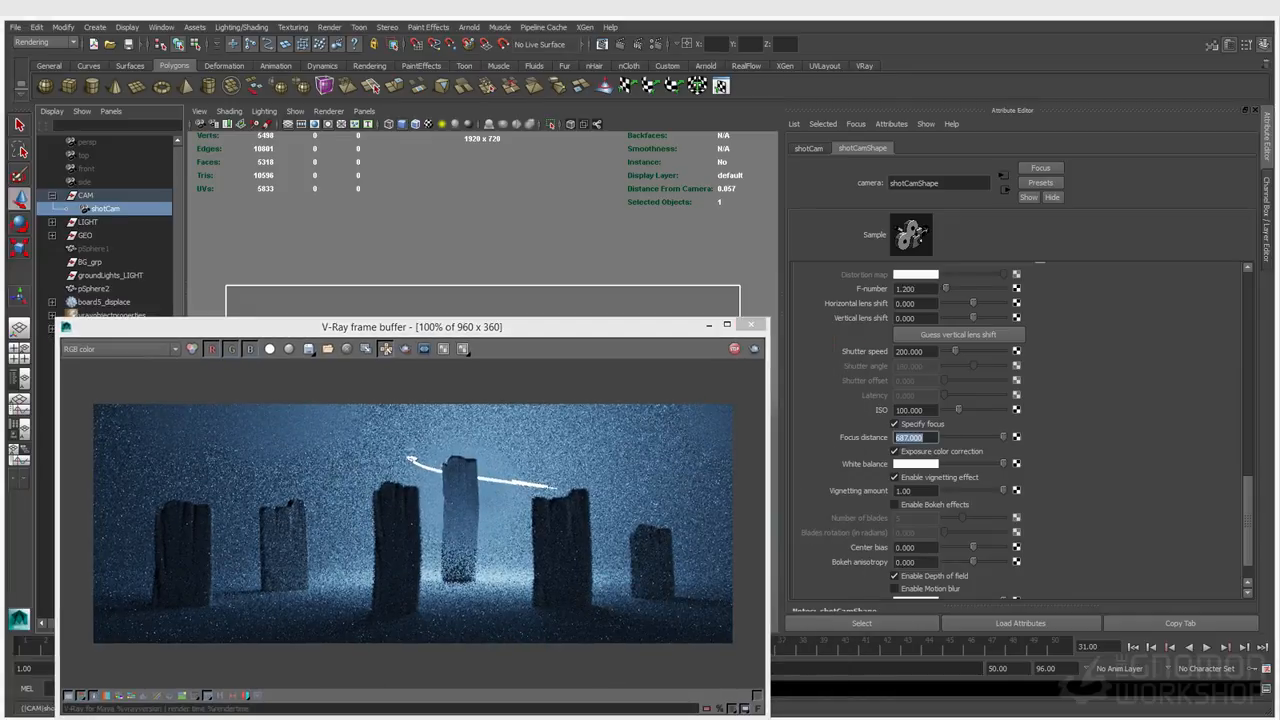
pyautogui.write('255')
pyautogui.press('Return')
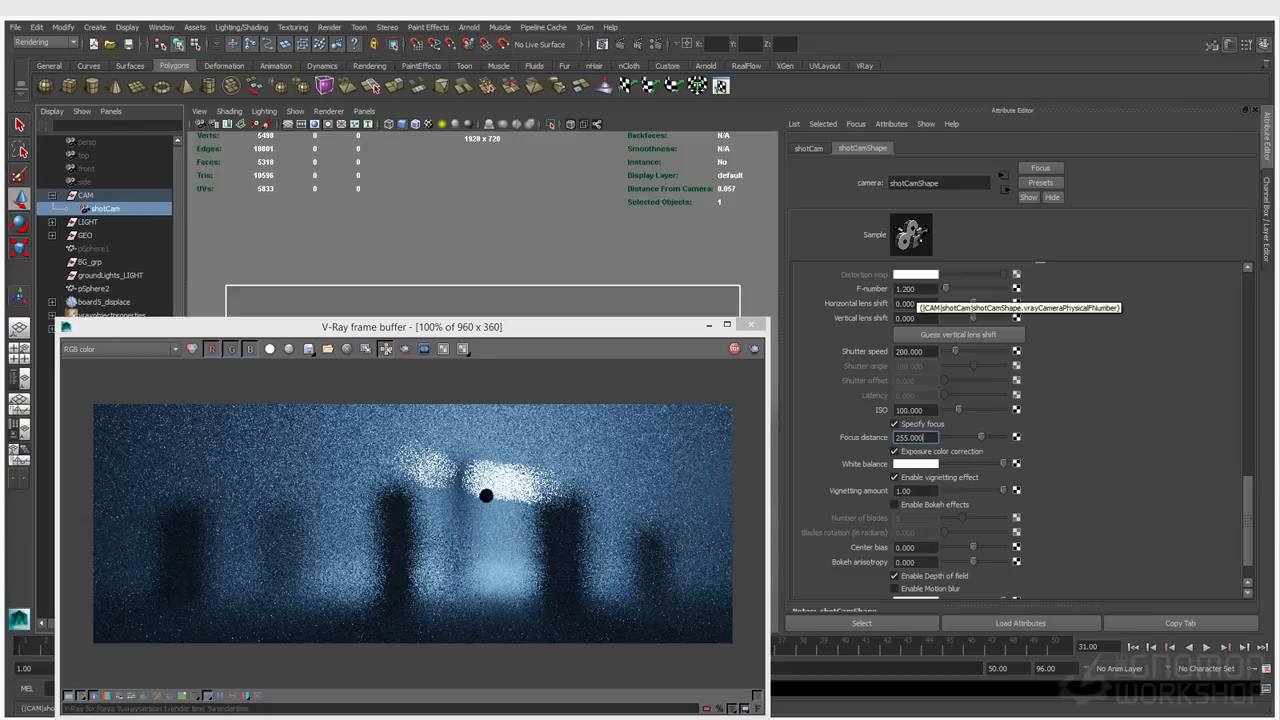
# Set shotCam's F-number to 8 and its shutter speed to 48
pyautogui.doubleClick(905, 289)
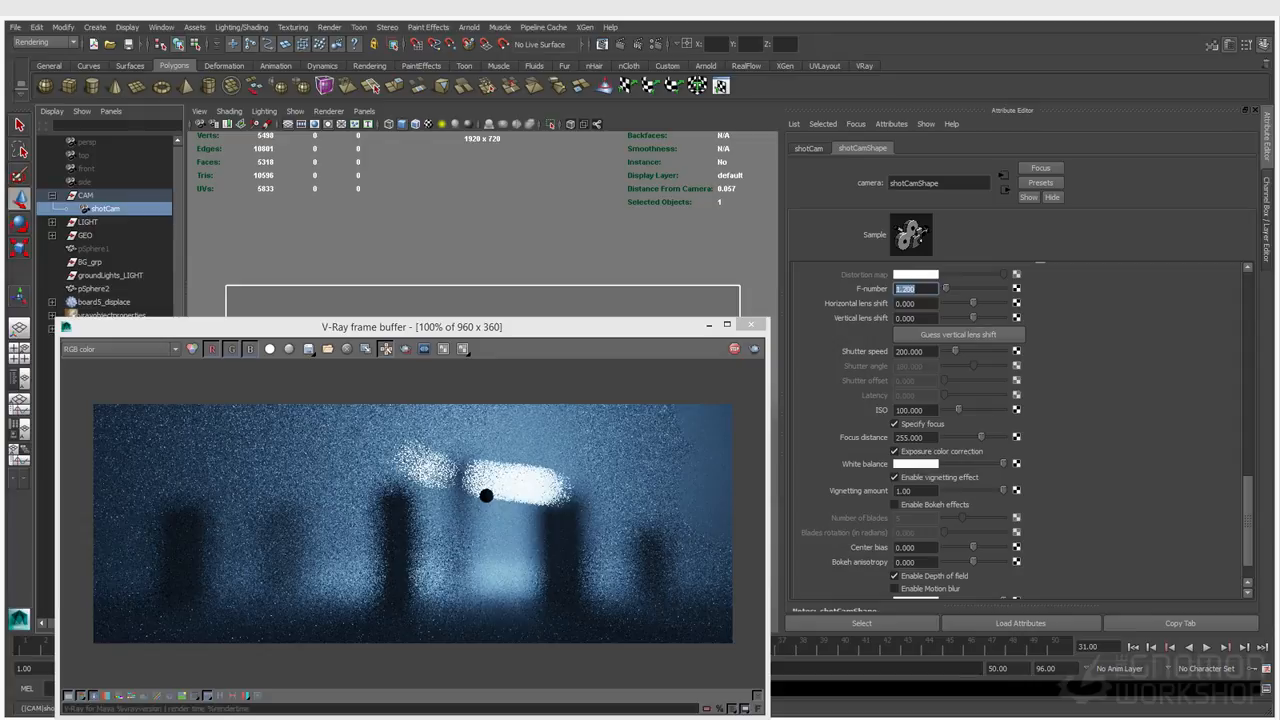
pyautogui.write('8')
pyautogui.press('Return')
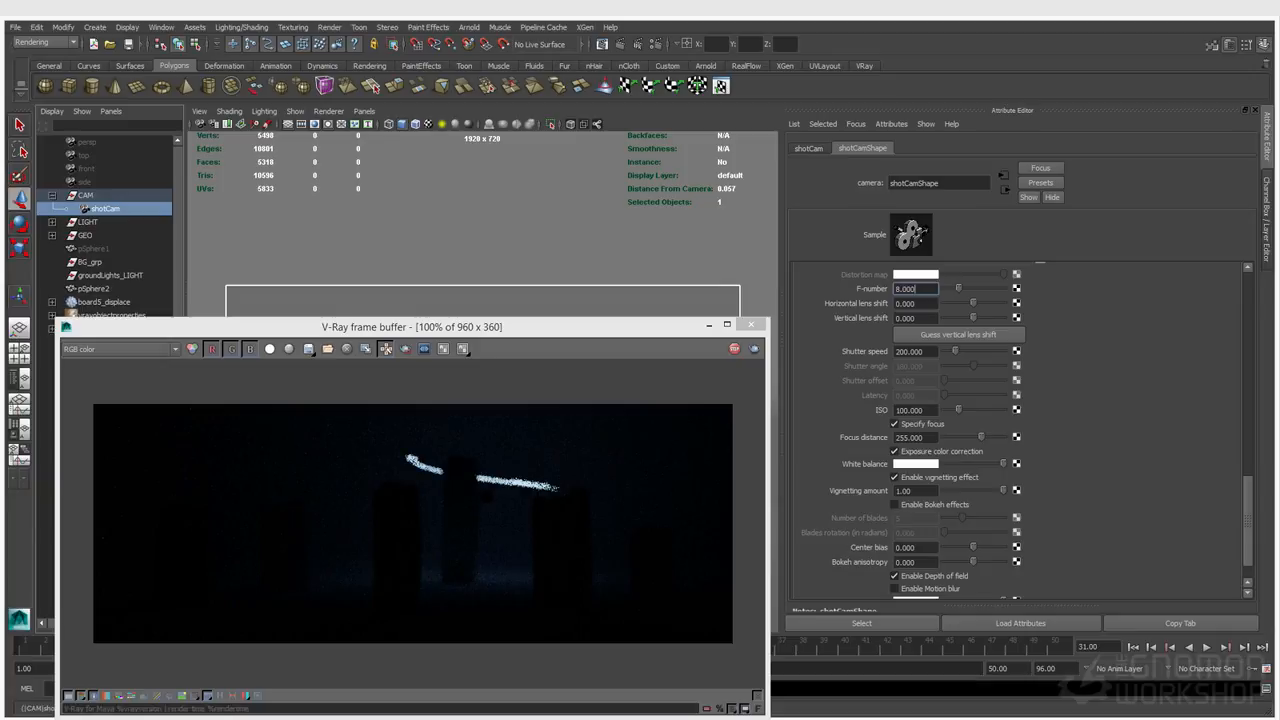
pyautogui.doubleClick(910, 352)
pyautogui.write('48')
pyautogui.press('Return')
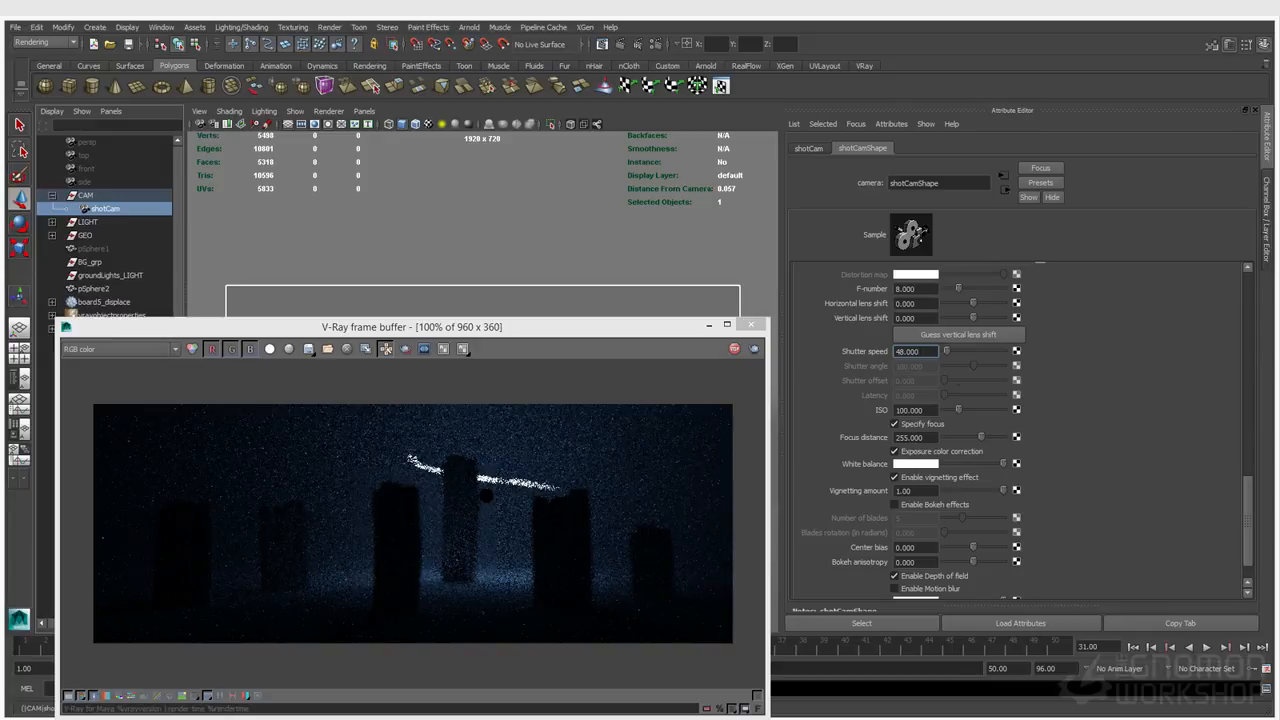
# Review shotCam's F-number and shutter speed fields, and set its ISO to 1000
pyautogui.click(923, 289)
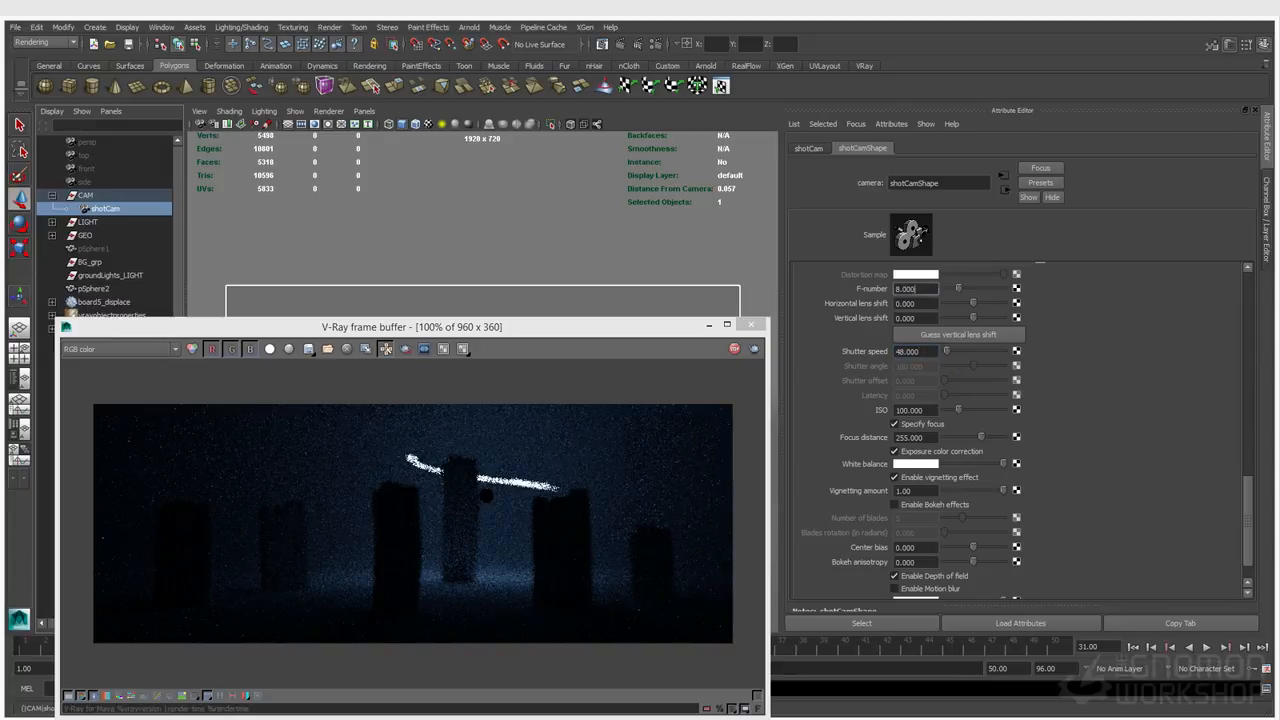
pyautogui.click(926, 352)
pyautogui.click(923, 289)
pyautogui.click(922, 352)
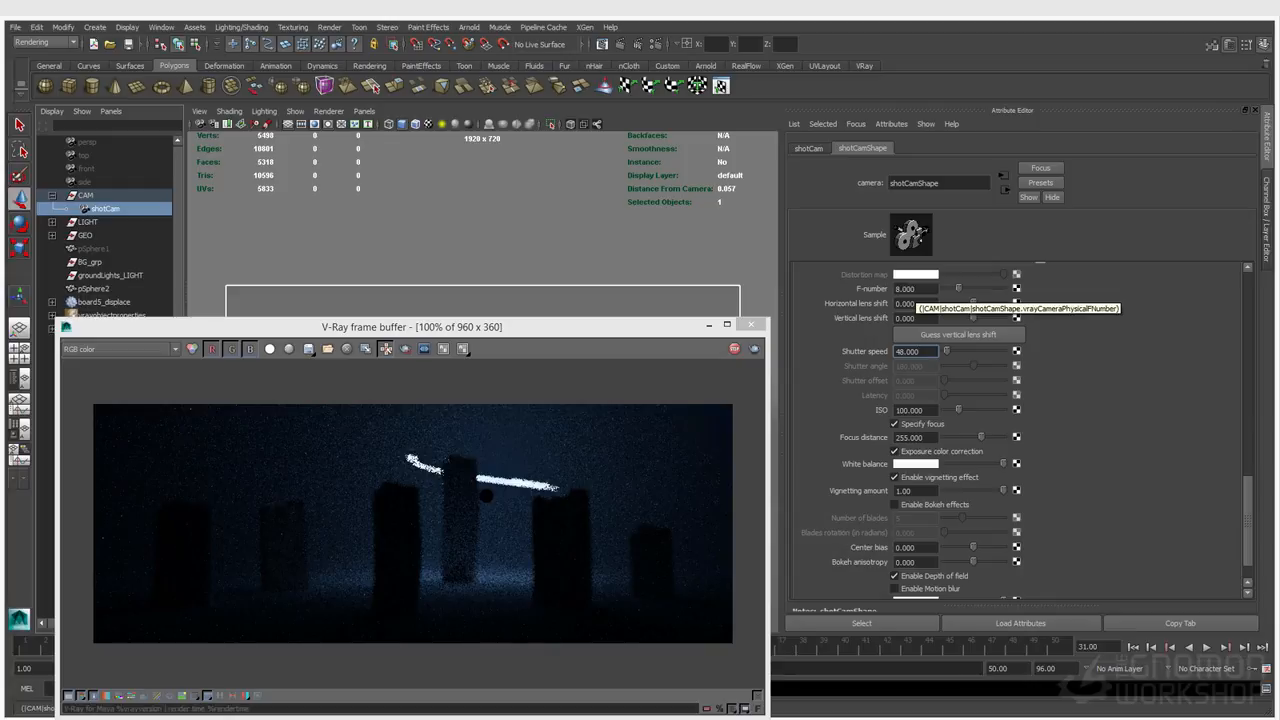
pyautogui.doubleClick(915, 352)
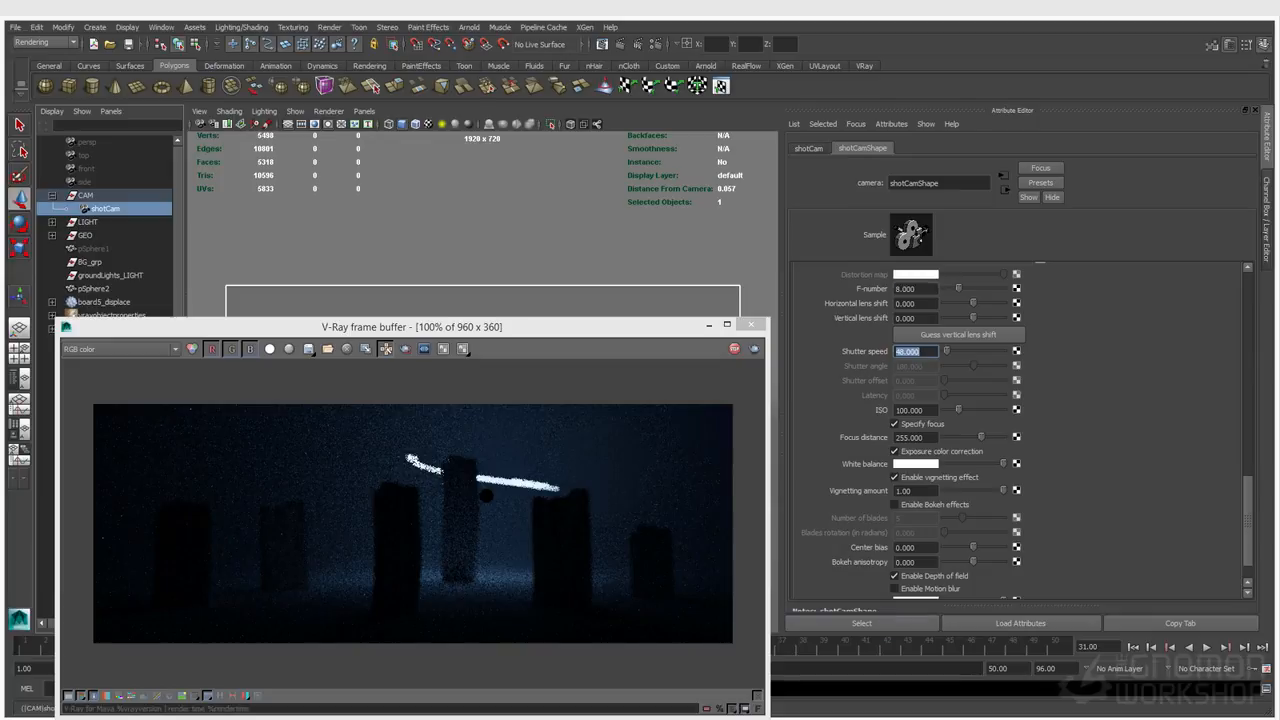
pyautogui.doubleClick(910, 289)
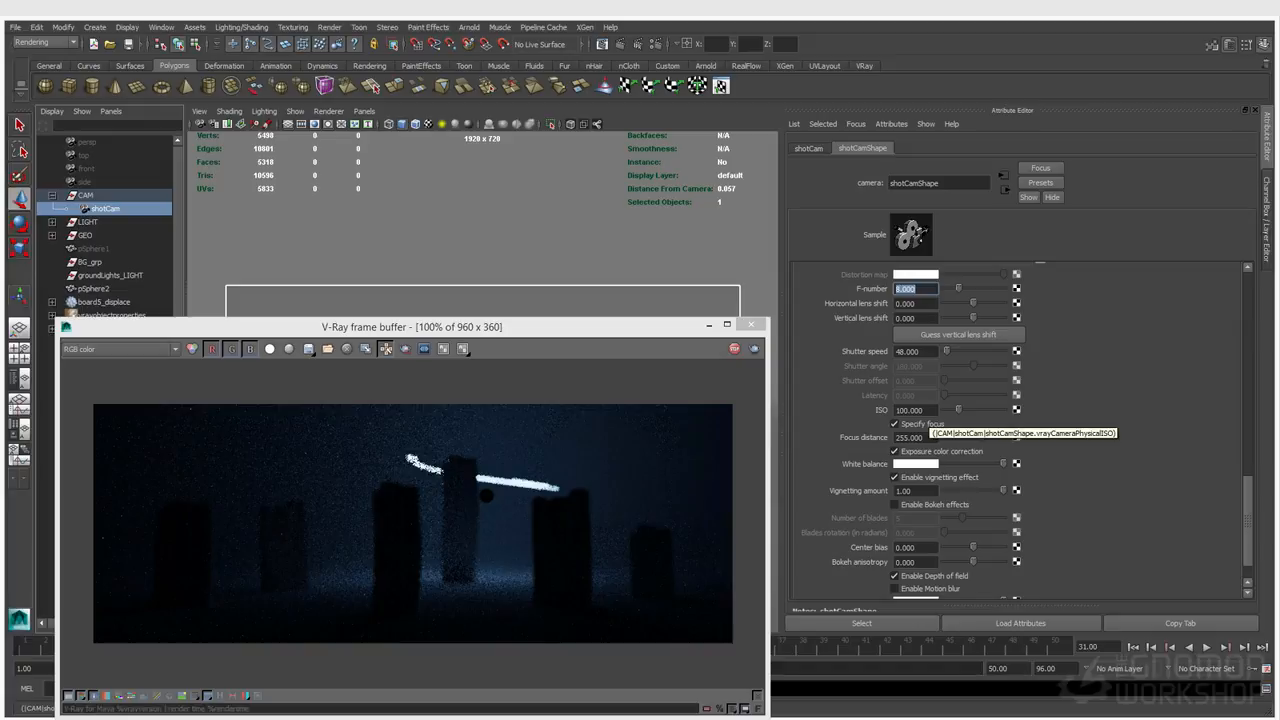
pyautogui.doubleClick(926, 411)
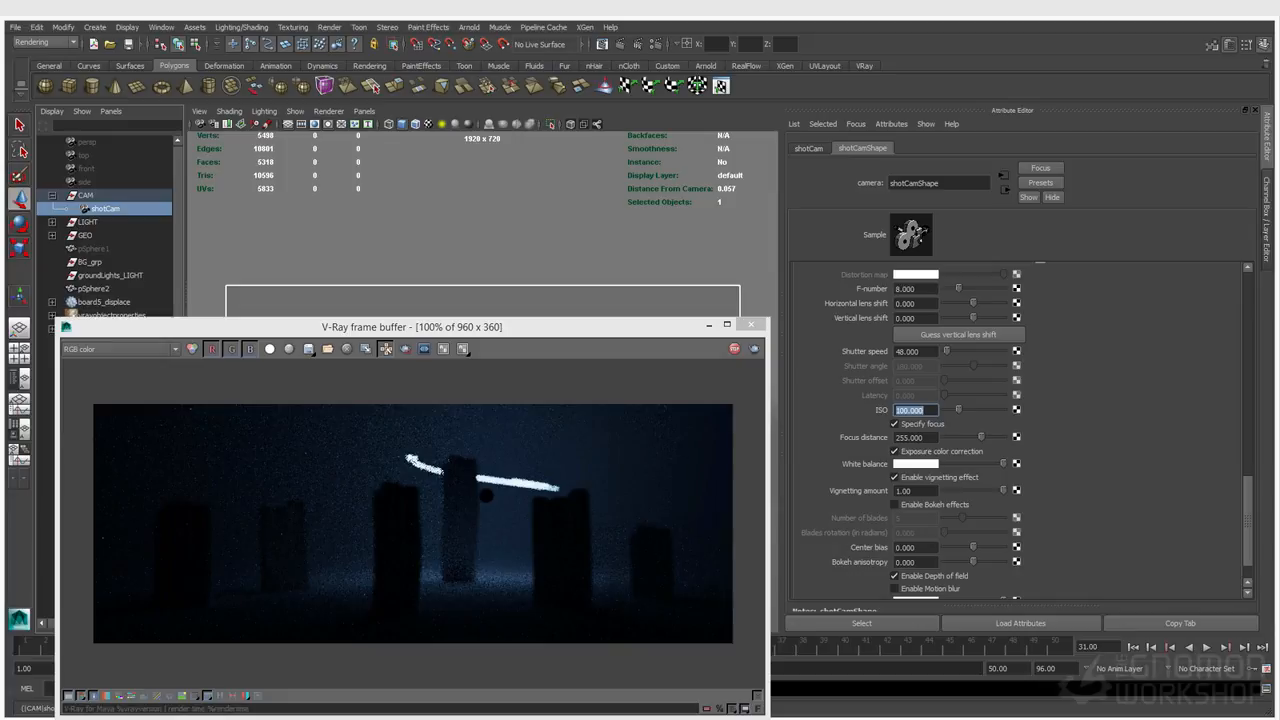
pyautogui.write('1000')
pyautogui.press('Return')
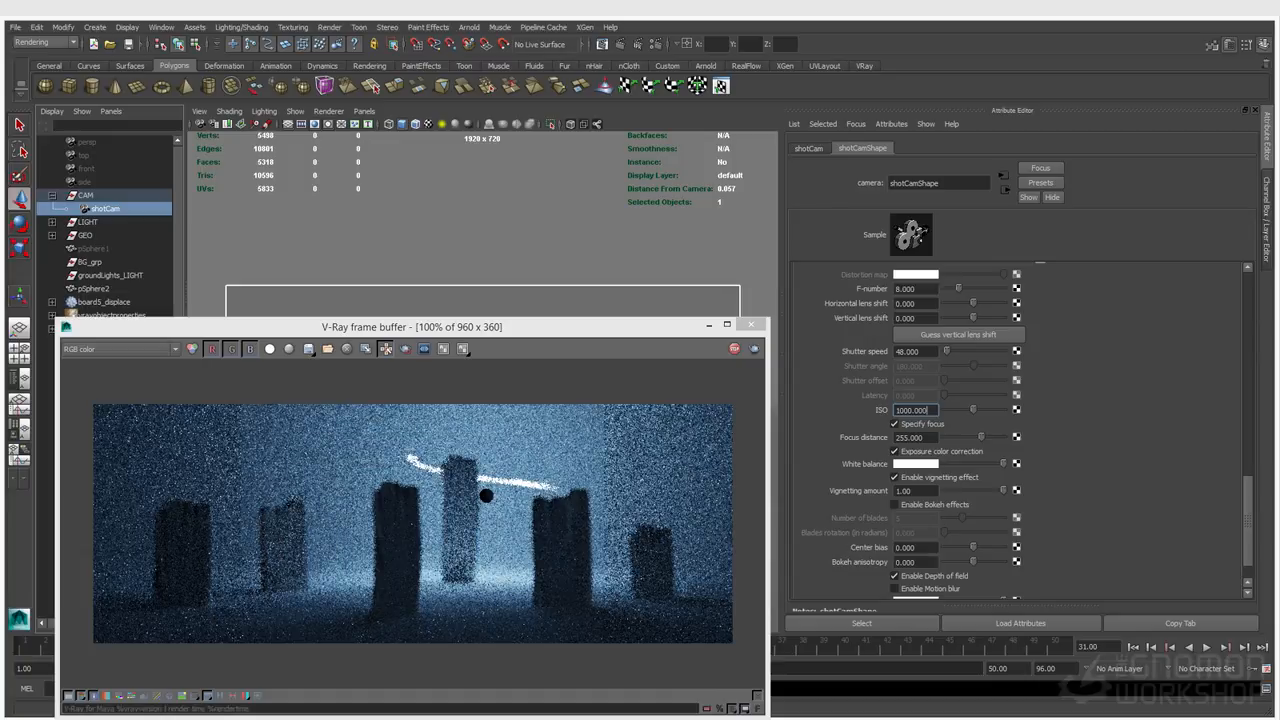
# Set shotCam's focus distance to 600 and recheck its F-number and shutter speed fields
pyautogui.doubleClick(910, 438)
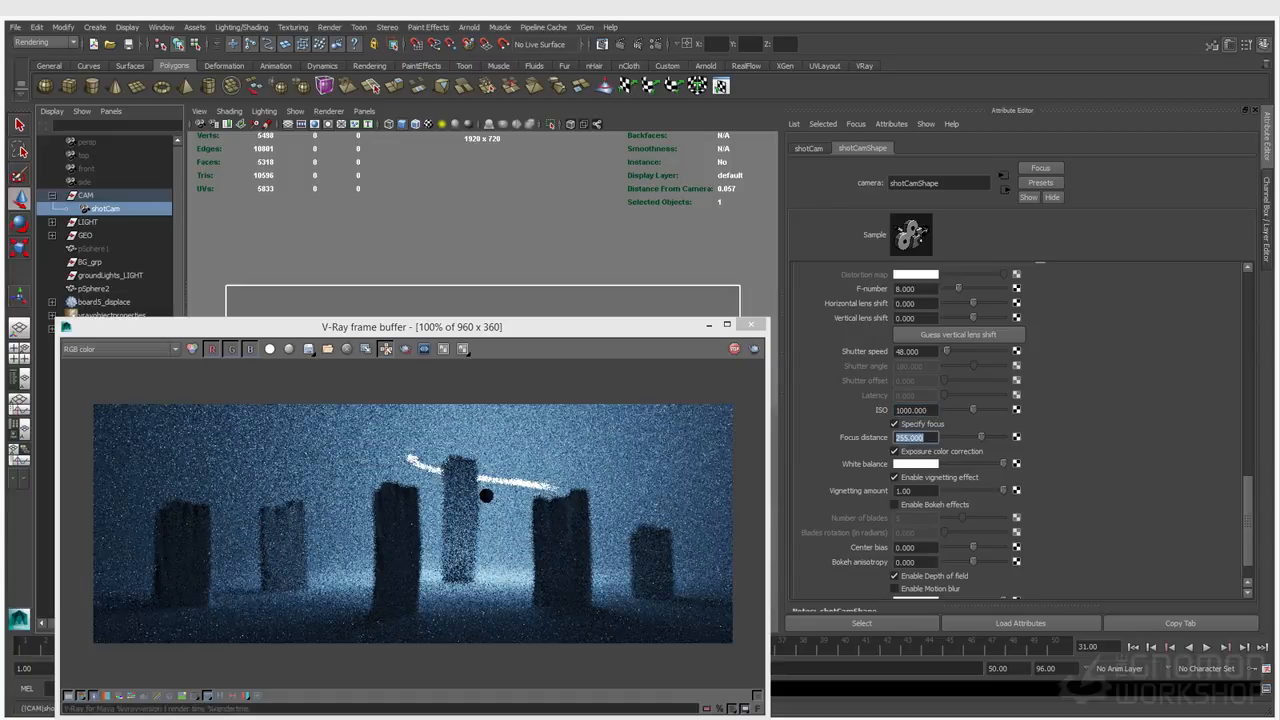
pyautogui.write('600')
pyautogui.press('Return')
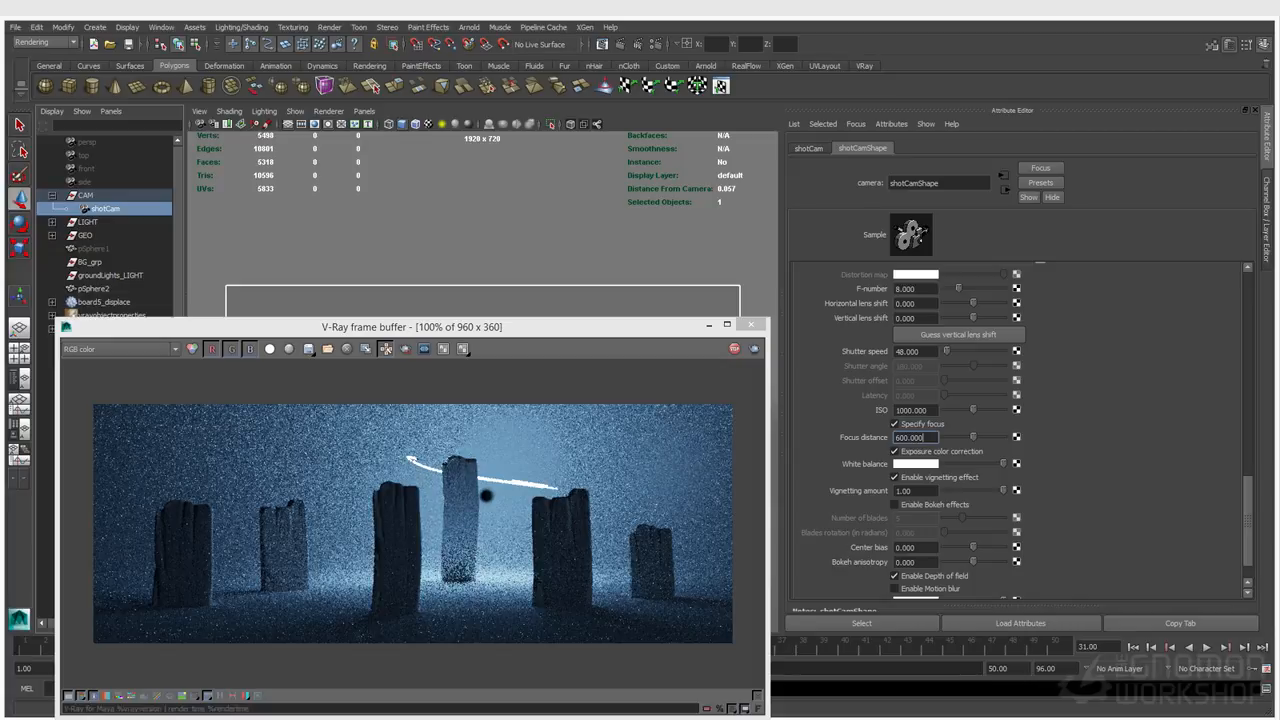
pyautogui.click(915, 289)
pyautogui.click(919, 352)
pyautogui.click(412, 327)
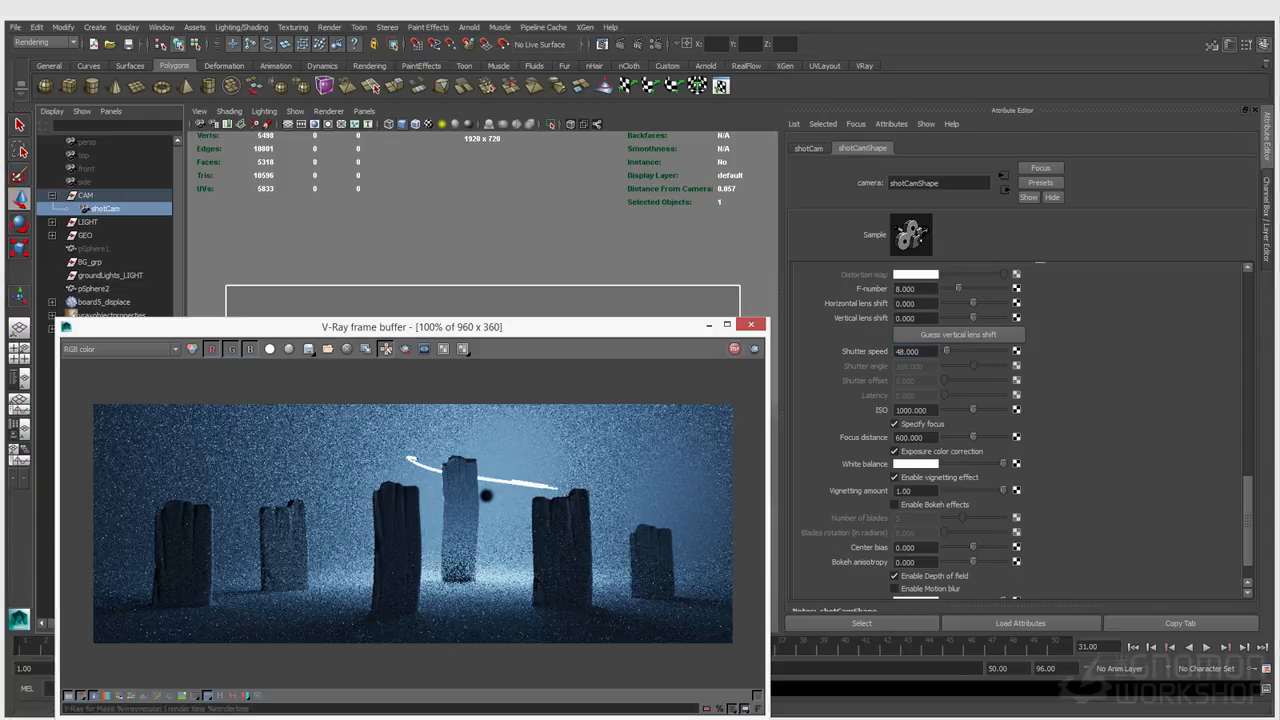
# Select the small sphere in the shotCam view and close the V-Ray frame buffer
pyautogui.moveTo(412, 327); pyautogui.dragTo(497, 579)
pyautogui.click(540, 360)
pyautogui.press('w')
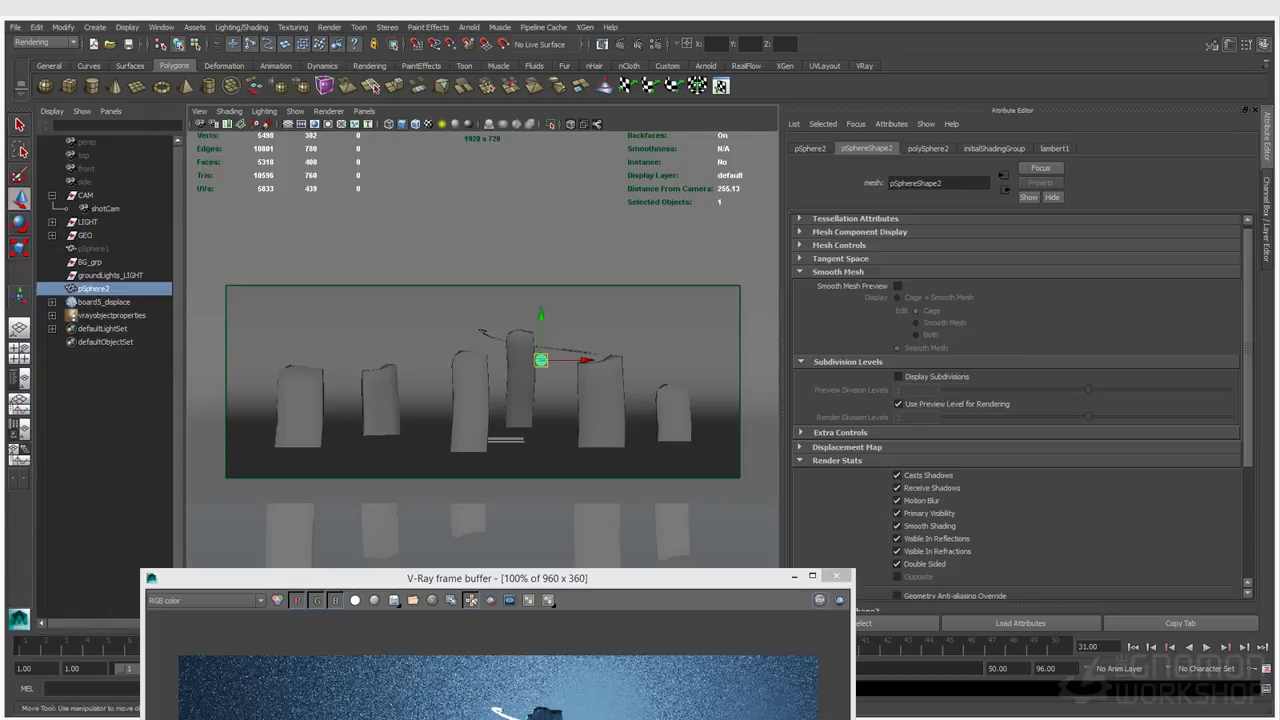
pyautogui.click(836, 576)
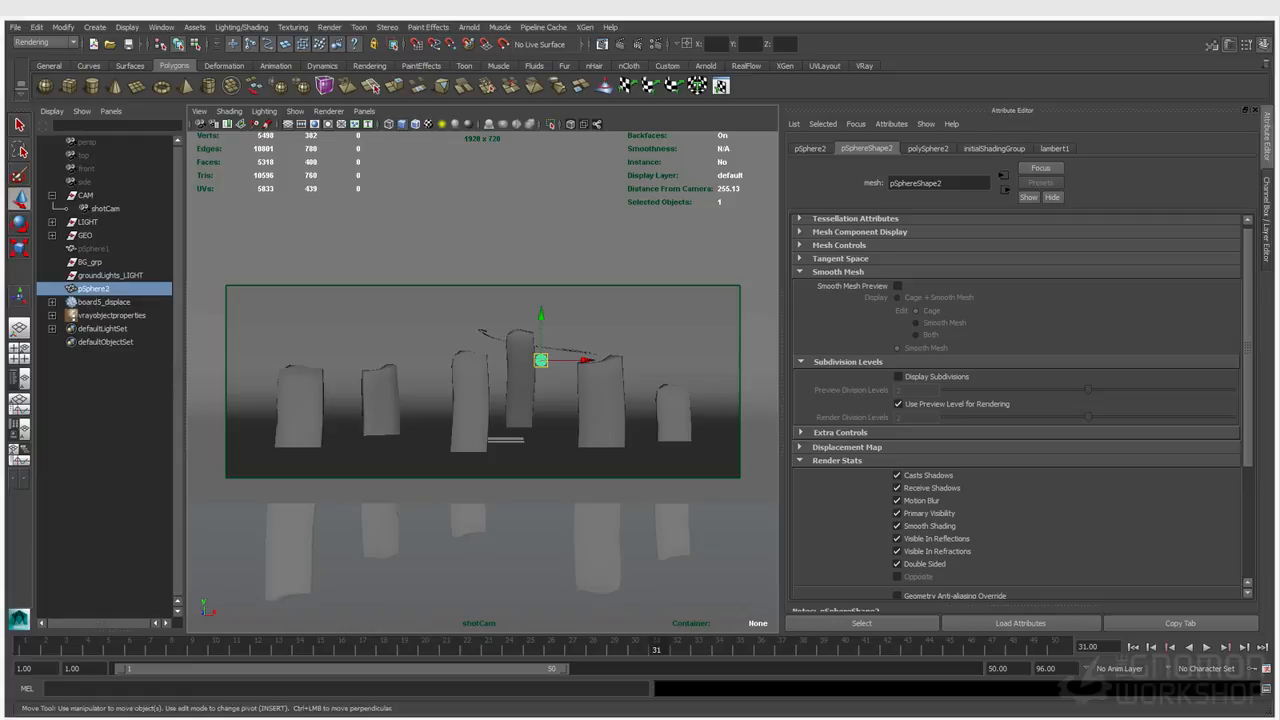
# Key the sphere at frame 31, move it left to X -4.822 at frame 28, and play back the motion
pyautogui.press('s')
pyautogui.moveTo(650, 648); pyautogui.dragTo(589, 648)
pyautogui.moveTo(587, 360); pyautogui.dragTo(537, 360)
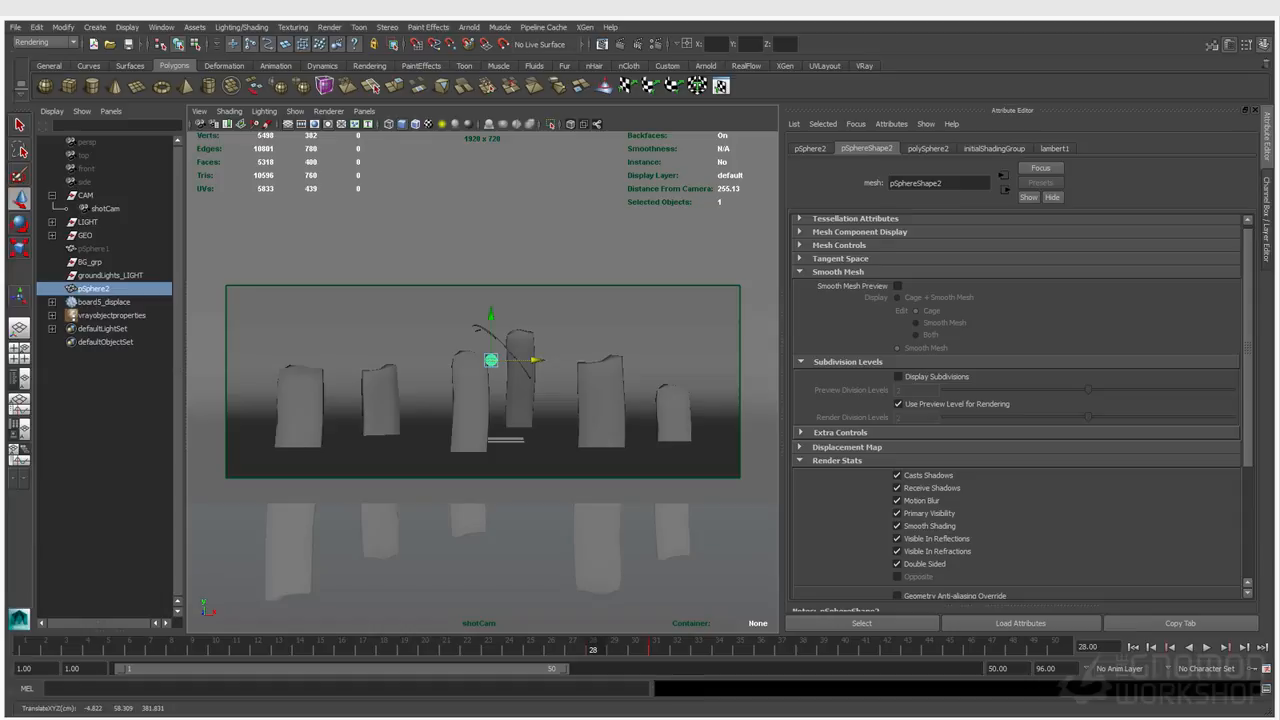
pyautogui.hotkey('alt', 'v')
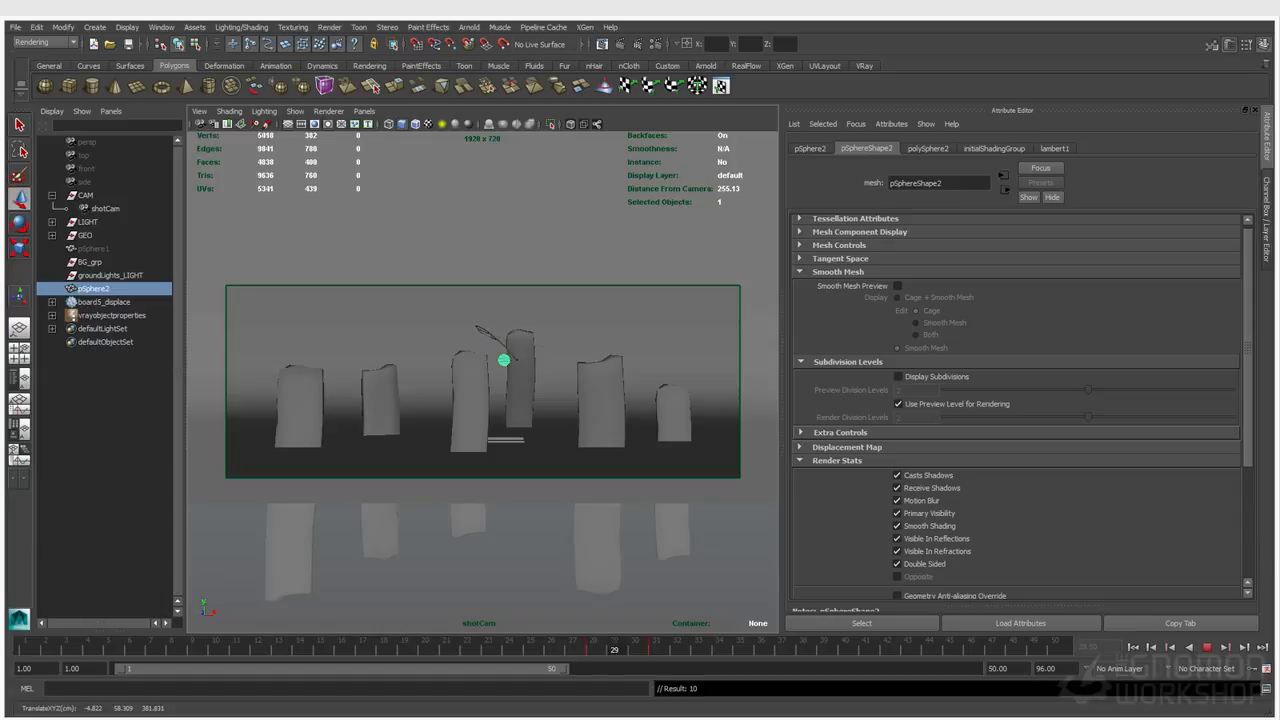
pyautogui.hotkey('alt', 'v')
# Move the sphere's key from frame 28 to frame 22
pyautogui.click(594, 648)
pyautogui.keyDown('shift'); pyautogui.click(594, 648); pyautogui.keyUp('shift')
pyautogui.moveTo(594, 648); pyautogui.dragTo(761, 648)
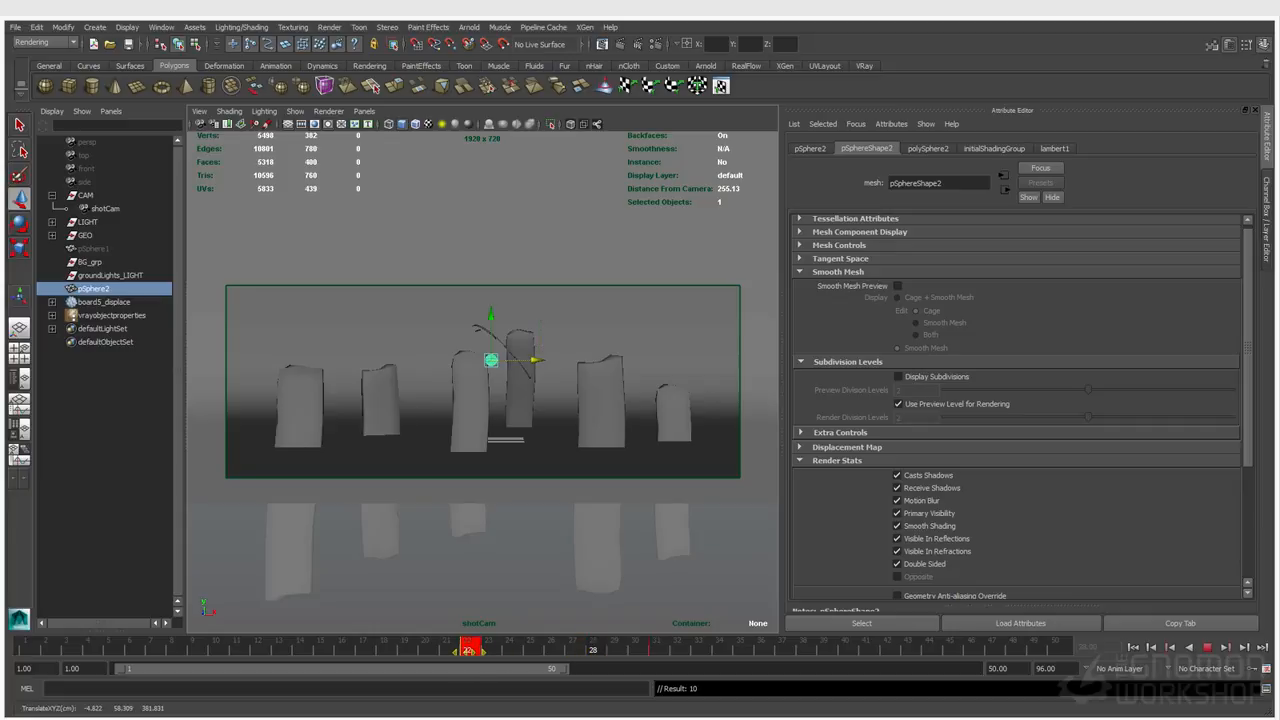
# Key the sphere at X 15.411 on frame 36 and play back its motion
pyautogui.click(531, 648)
pyautogui.click(161, 27)
pyautogui.click(161, 27)
pyautogui.hotkey('alt', 'v')
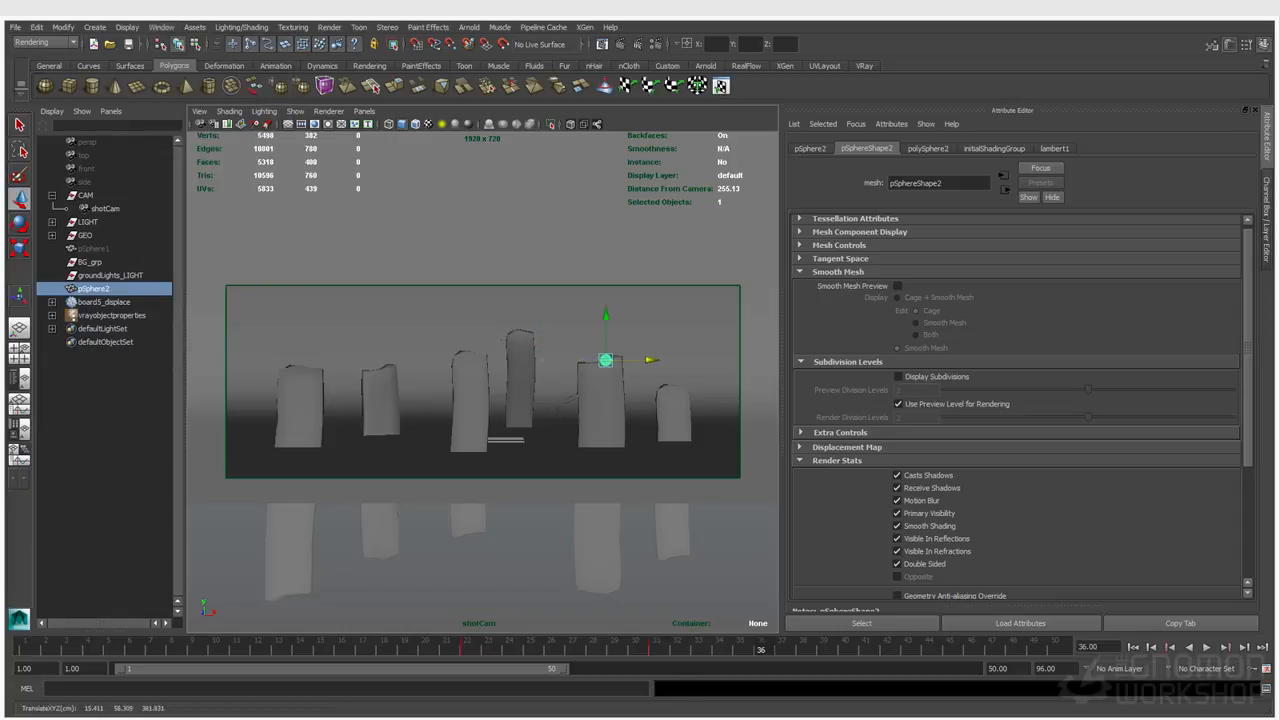
# Delete the sphere's key at frame 31 and play back the motion
pyautogui.rightClick(658, 650)
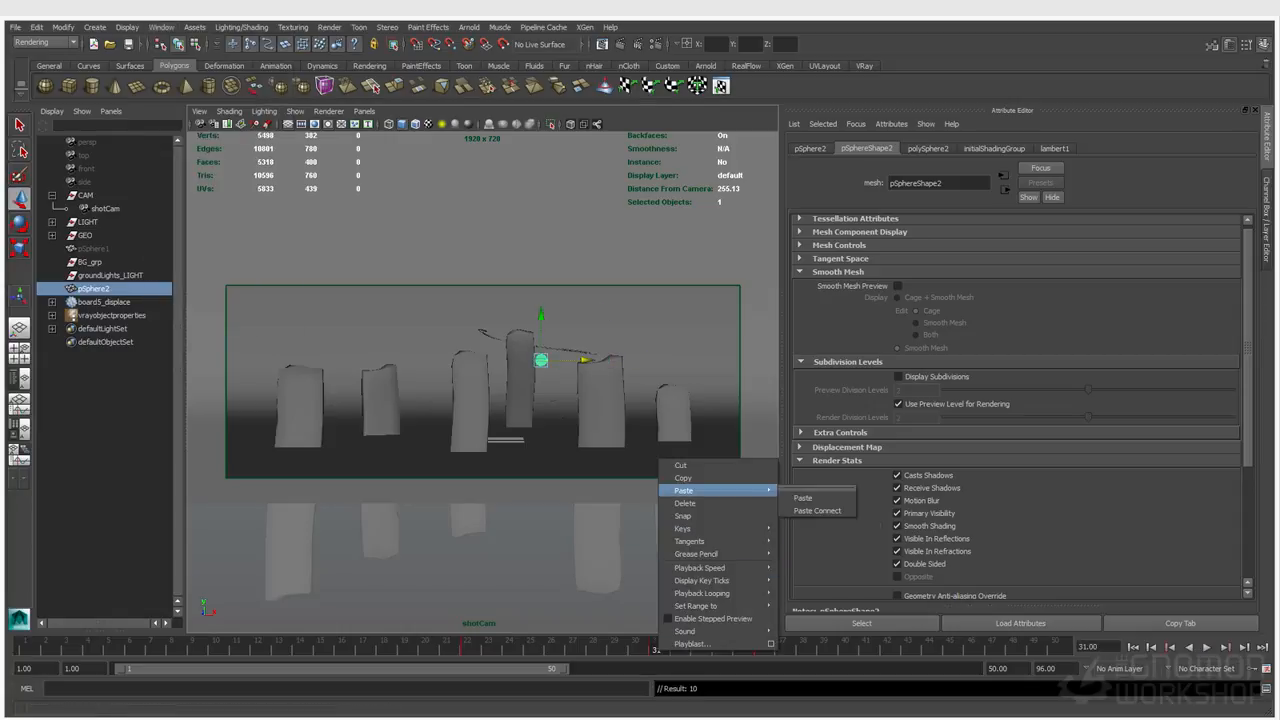
pyautogui.click(685, 503)
pyautogui.hotkey('alt', 'v')
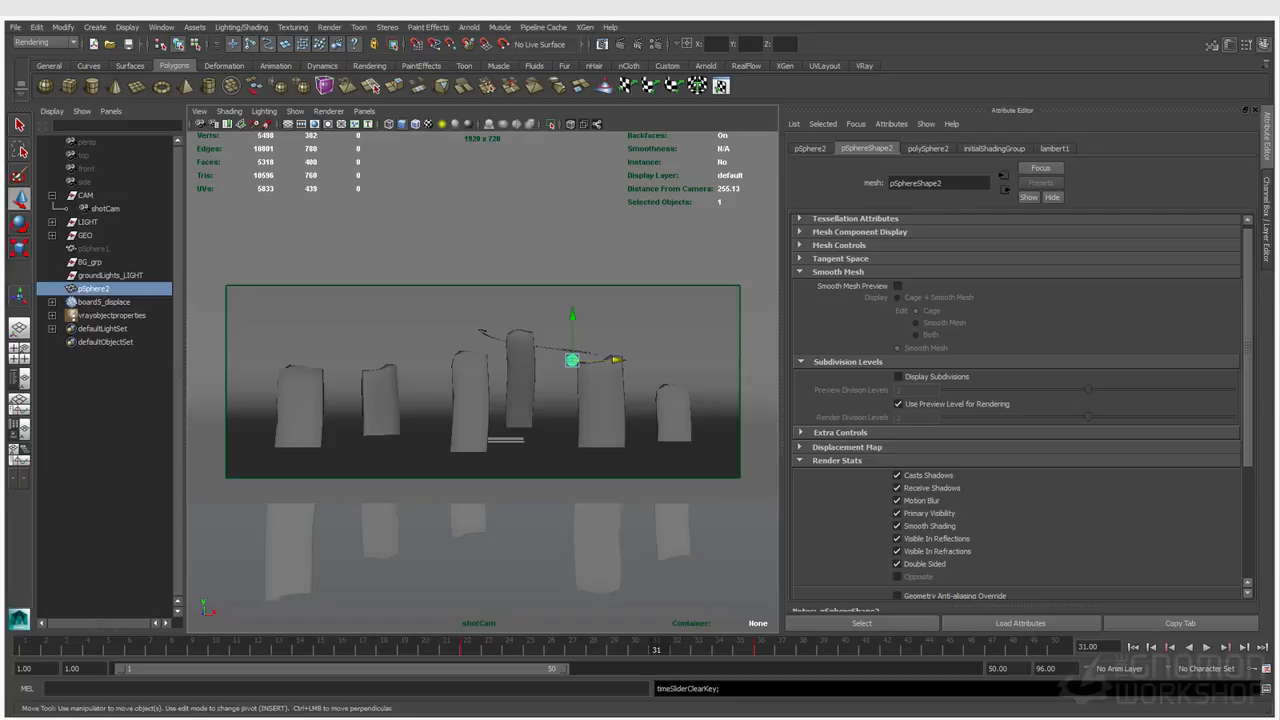
# Move the sphere's last key from frame 36 to frame 34 and play back the motion
pyautogui.click(760, 648)
pyautogui.keyDown('shift'); pyautogui.click(760, 648); pyautogui.keyUp('shift')
pyautogui.moveTo(762, 650); pyautogui.dragTo(656, 650)
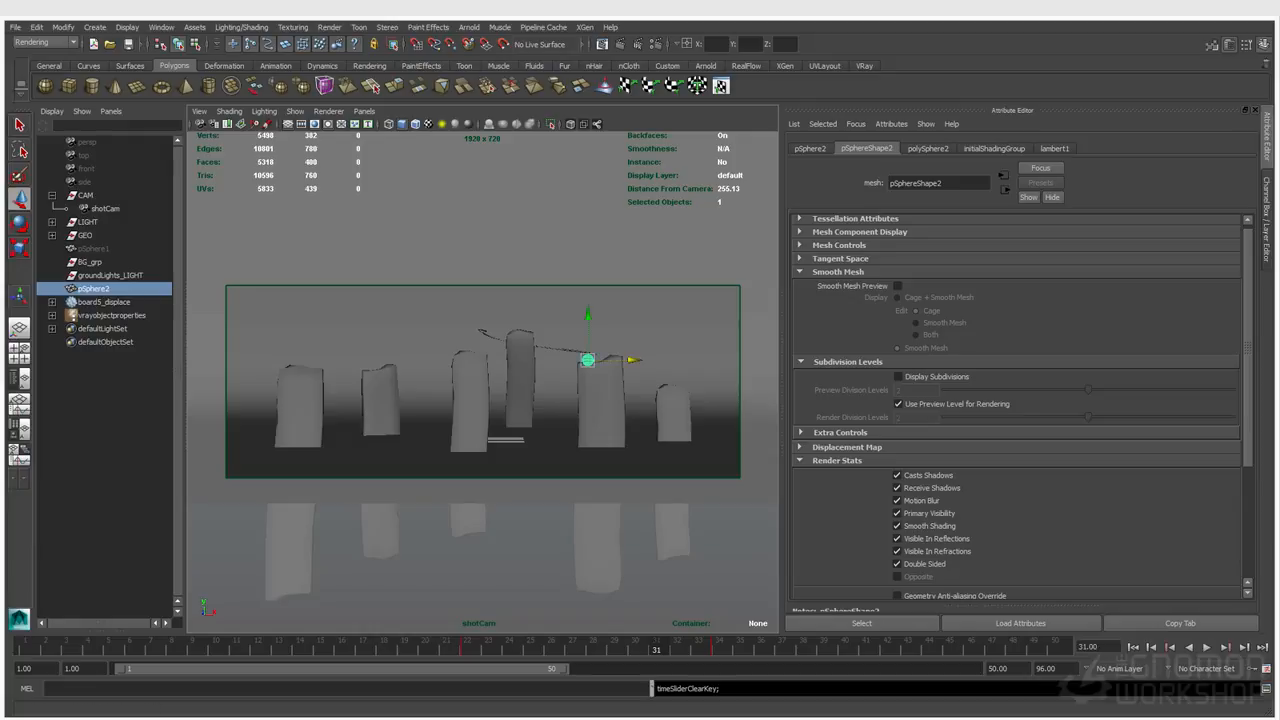
pyautogui.hotkey('alt', 'v')
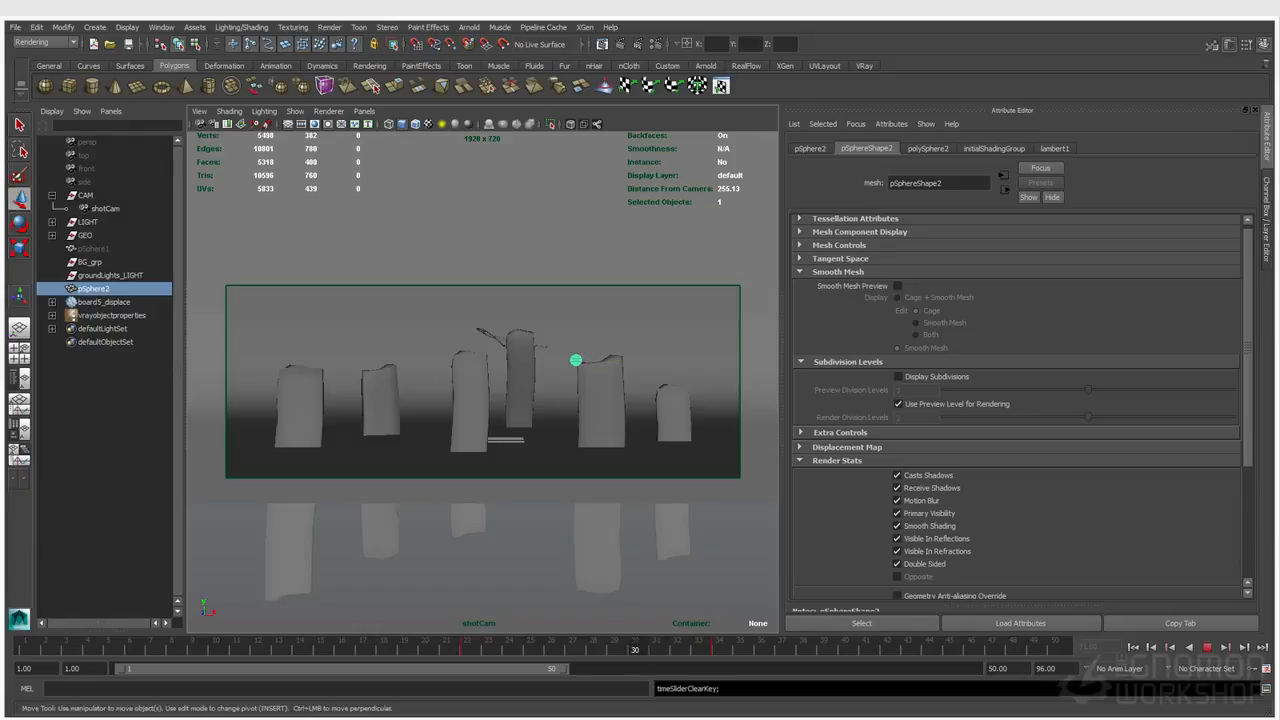
pyautogui.hotkey('alt', 'v')
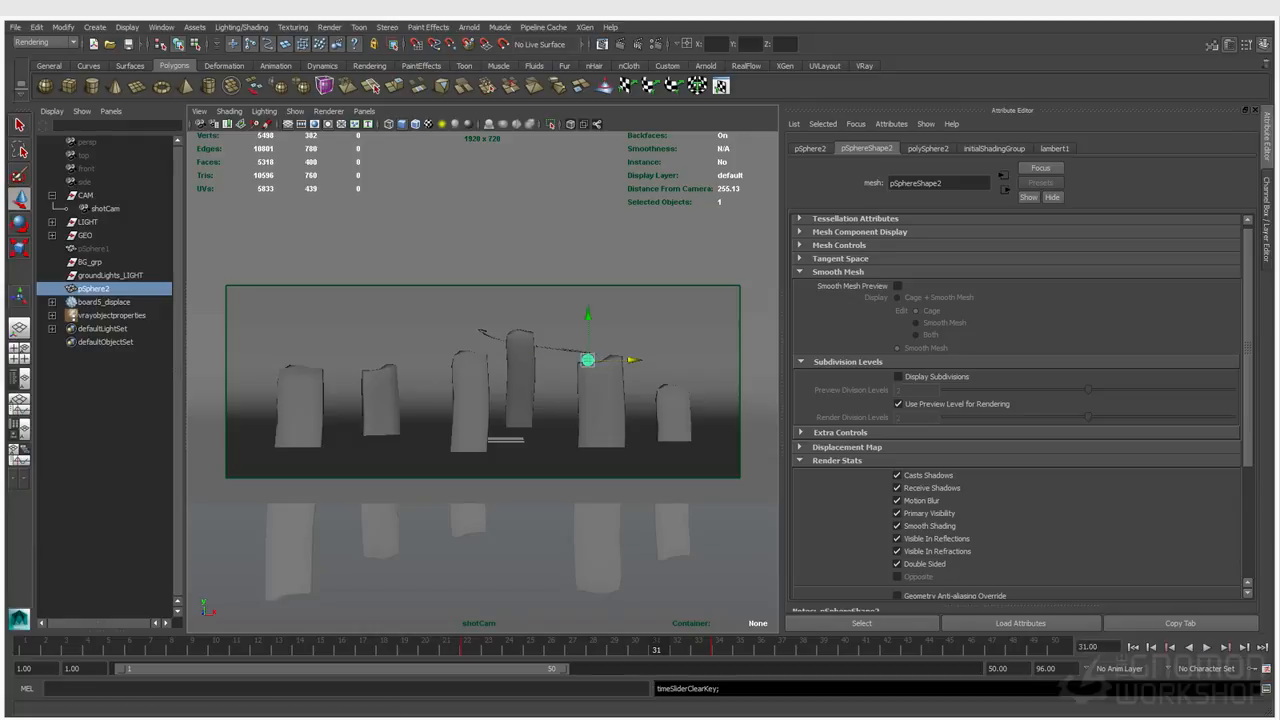
# Start a V-Ray render of the shotCam view at frame 31 and put the Render Settings window away
pyautogui.click(655, 44)
pyautogui.click(521, 375)
pyautogui.click(620, 44)
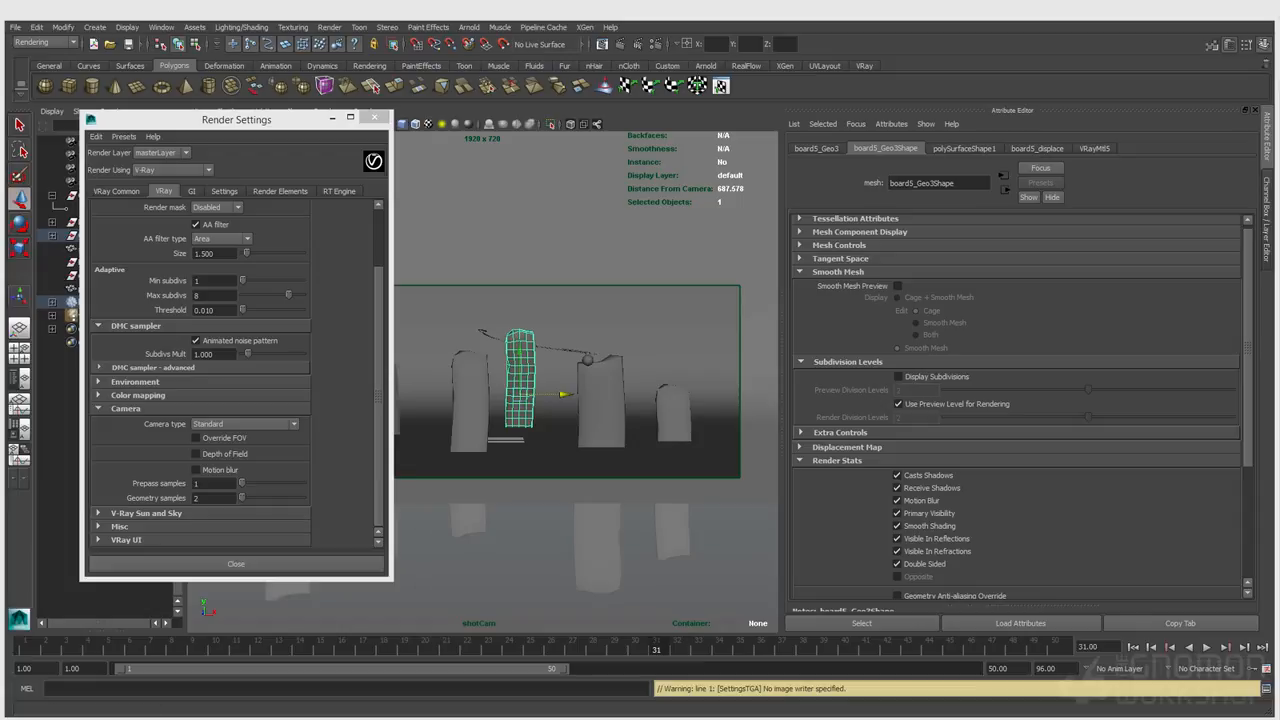
pyautogui.hotkey('alt', 'Tab')
pyautogui.moveTo(440, 245); pyautogui.dragTo(451, 287)
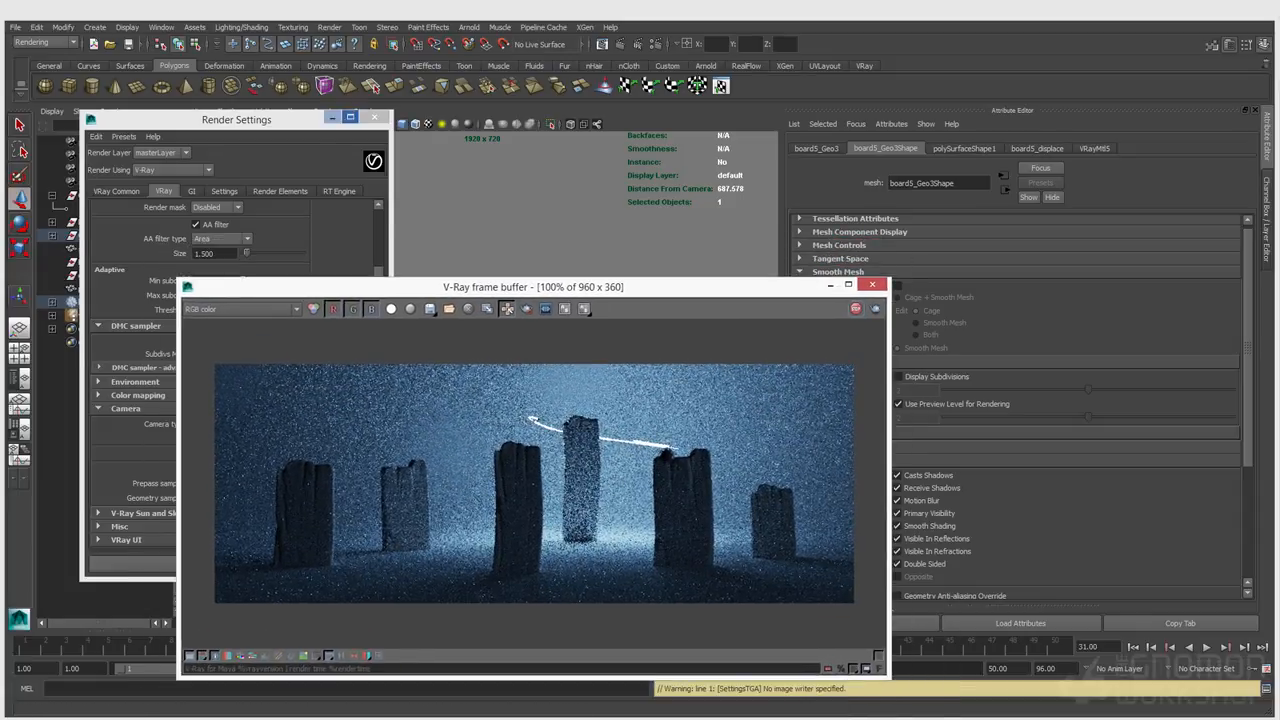
pyautogui.click(334, 118)
# Review shotCam's motion blur and depth of field options and the RT Engine render settings
pyautogui.click(105, 209)
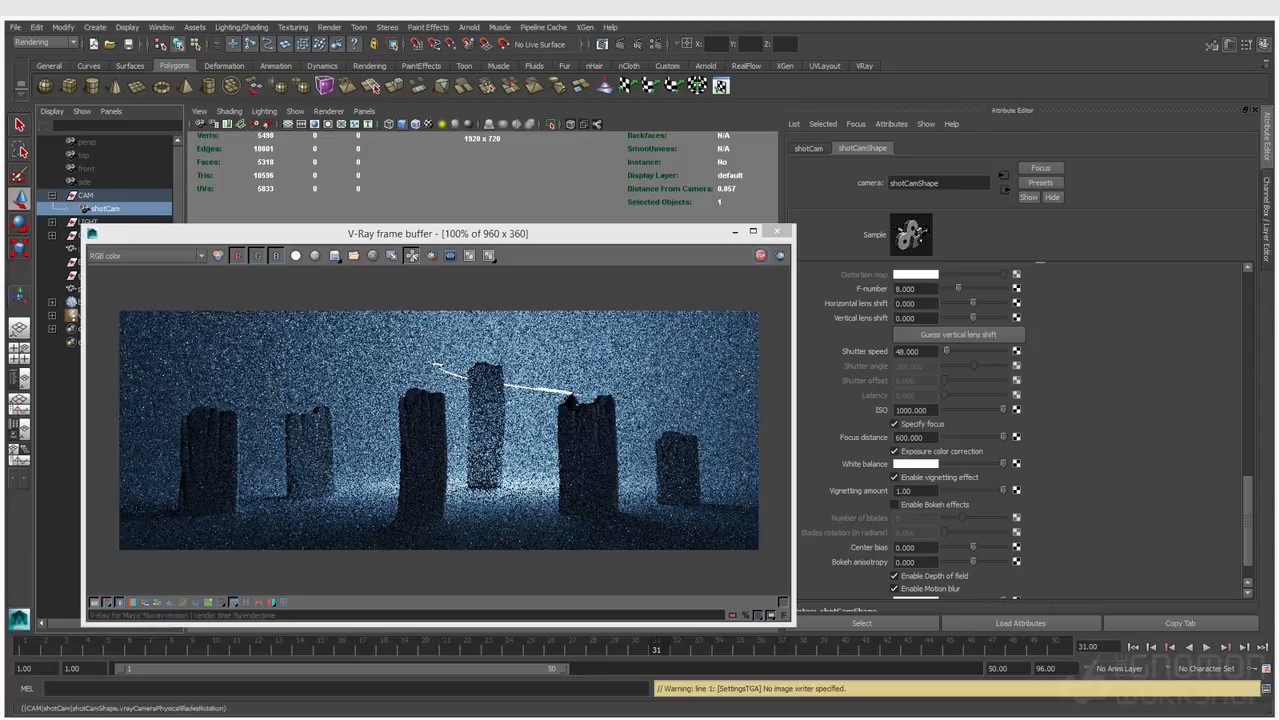
pyautogui.scroll(-1, 1020, 430)
pyautogui.click(655, 44)
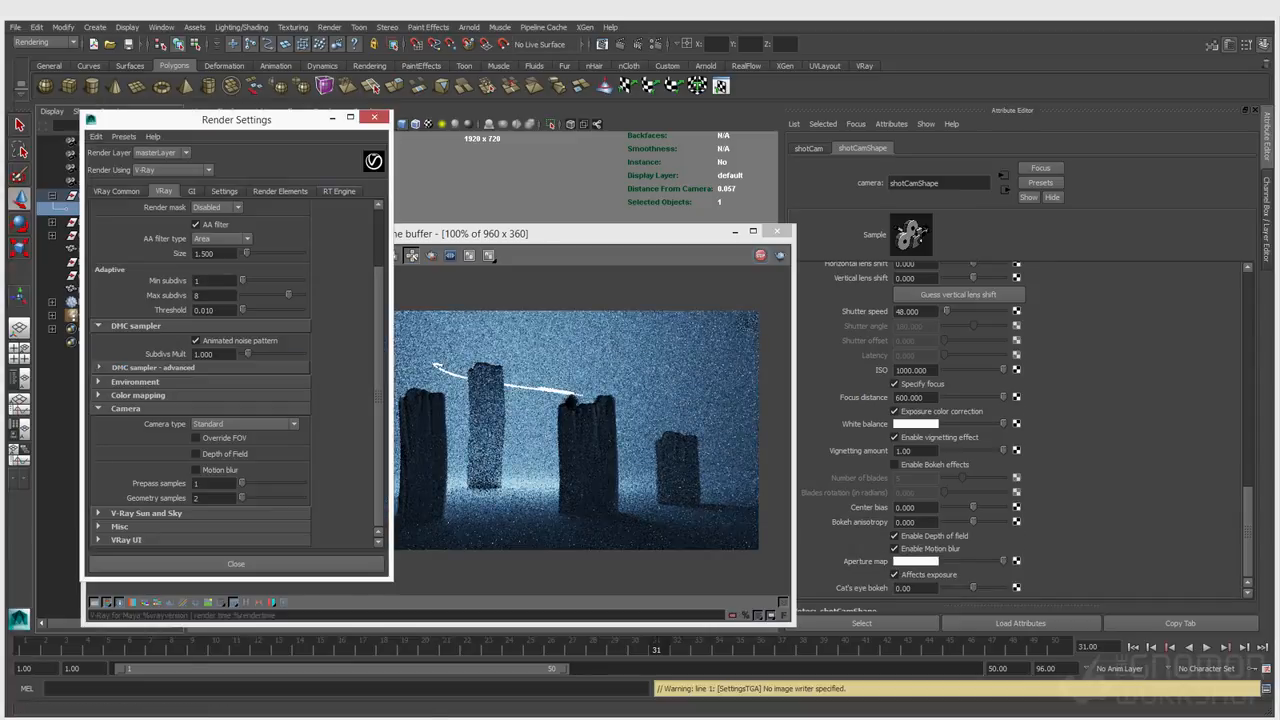
pyautogui.click(338, 190)
pyautogui.scroll(-1, 250, 427)
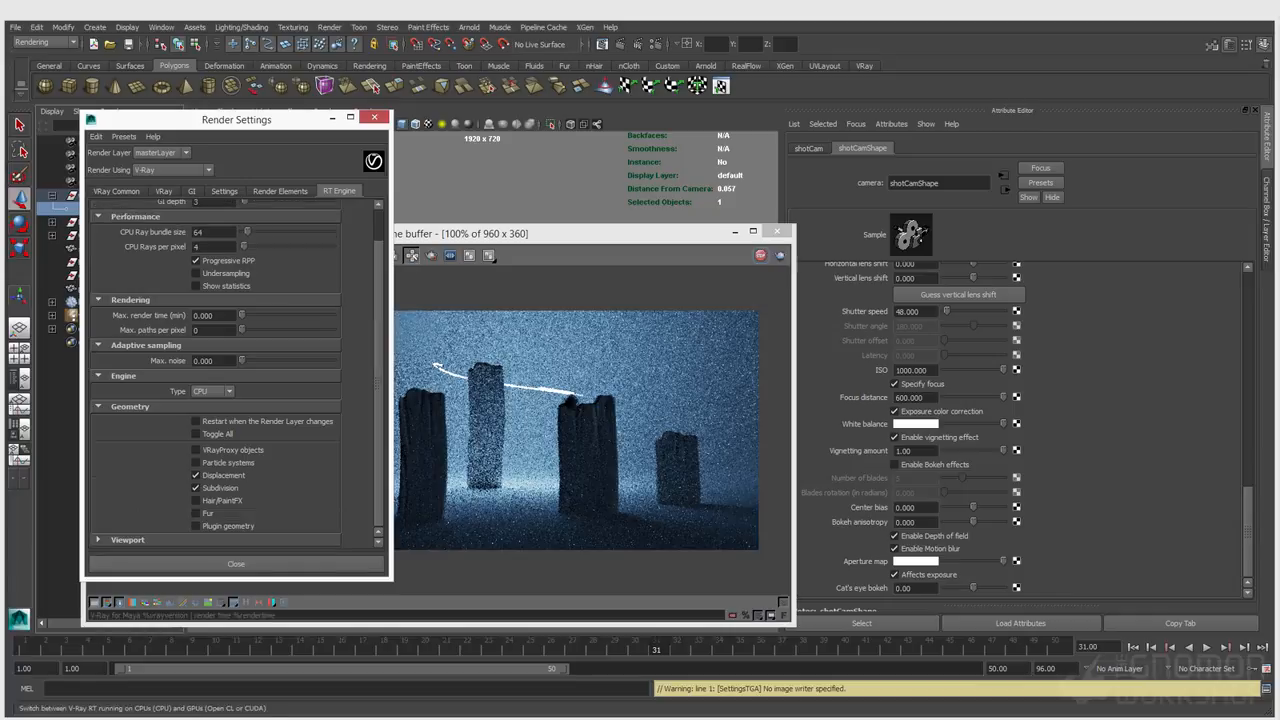
pyautogui.click(374, 117)
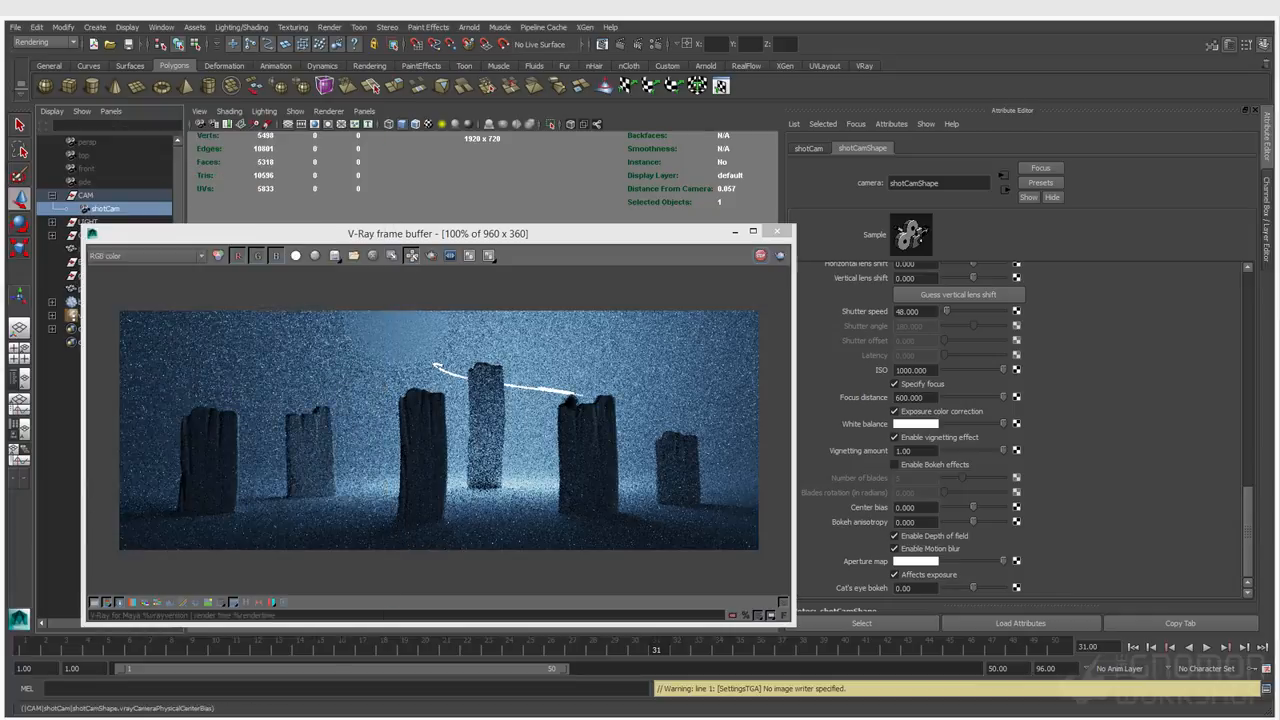
# Restart the interactive V-Ray render and place the frame buffer lower, clear of the upper viewport
pyautogui.moveTo(520, 233); pyautogui.dragTo(547, 393)
pyautogui.click(521, 354)
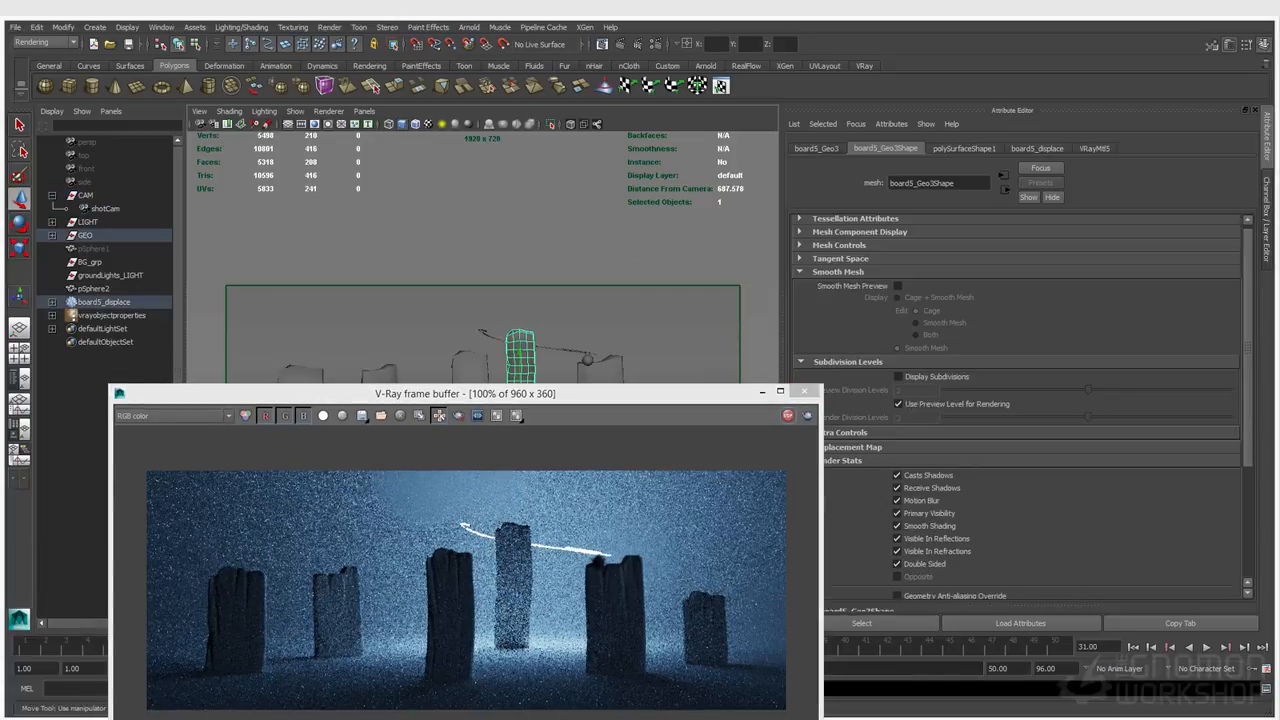
pyautogui.click(638, 44)
pyautogui.moveTo(580, 393); pyautogui.dragTo(522, 337)
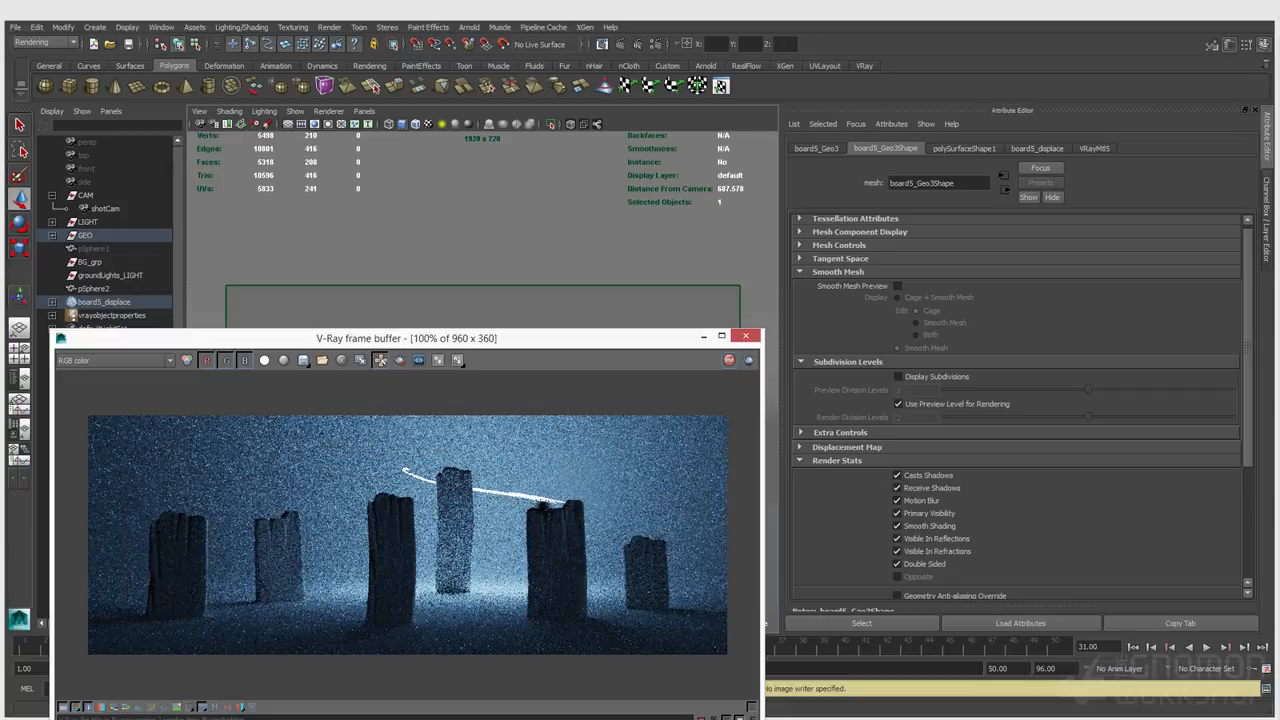
pyautogui.moveTo(406, 338); pyautogui.dragTo(437, 347)
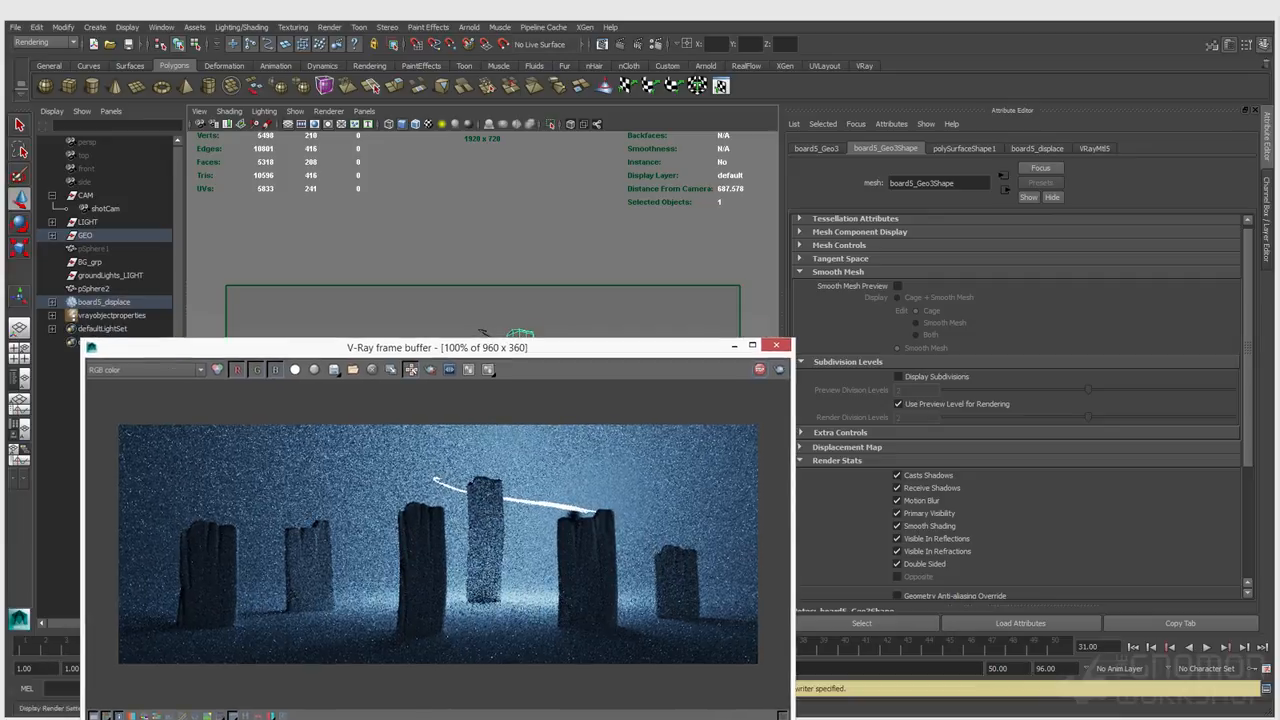
pyautogui.click(655, 44)
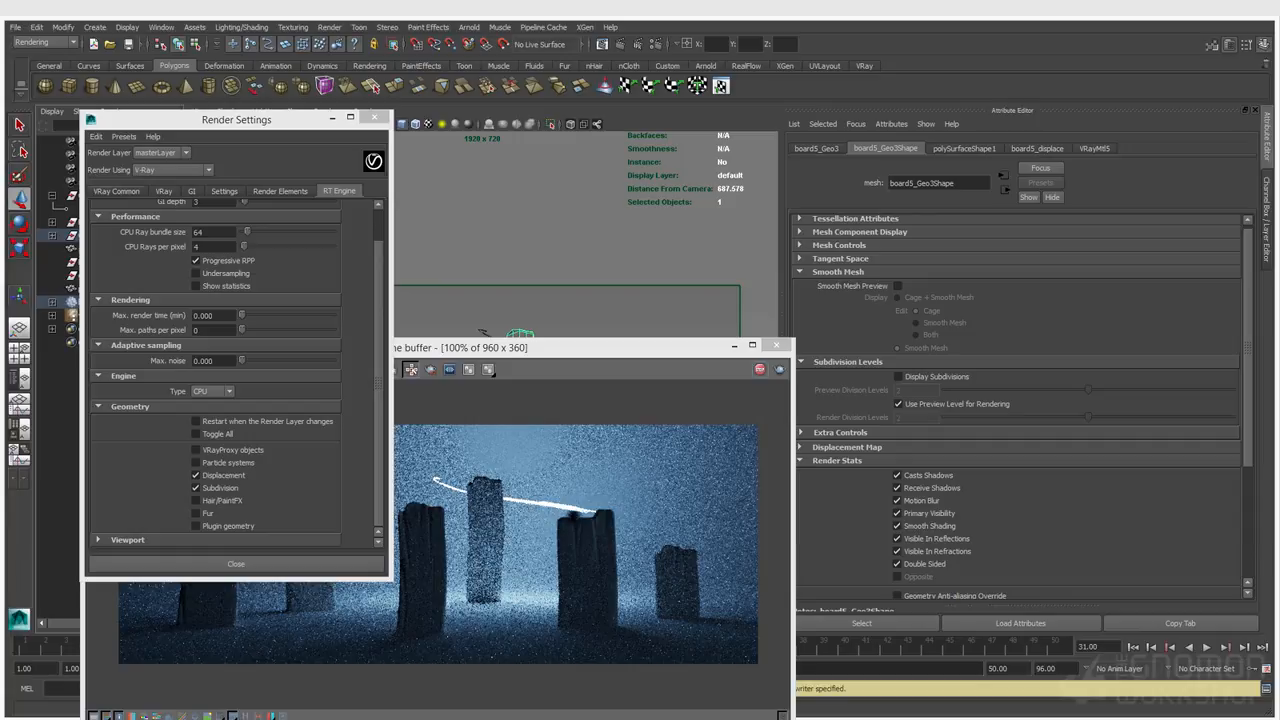
pyautogui.moveTo(300, 119); pyautogui.dragTo(321, 119)
pyautogui.click(395, 118)
# Set shotCam's focus distance to 255
pyautogui.click(84, 207)
pyautogui.doubleClick(912, 398)
pyautogui.write('255')
pyautogui.press('Return')
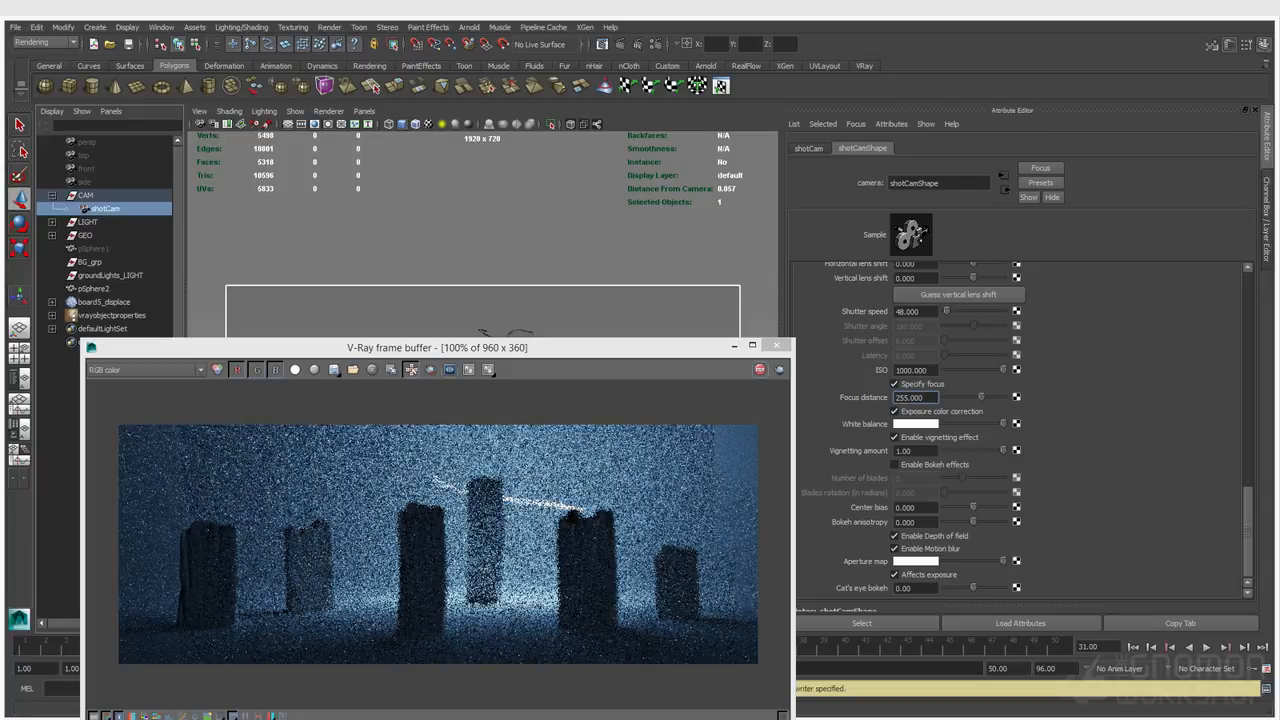
# Limit the render to a region around the sphere's streak and the nearby boards, and switch to frame 29
pyautogui.click(430, 370)
pyautogui.moveTo(535, 485); pyautogui.dragTo(605, 543)
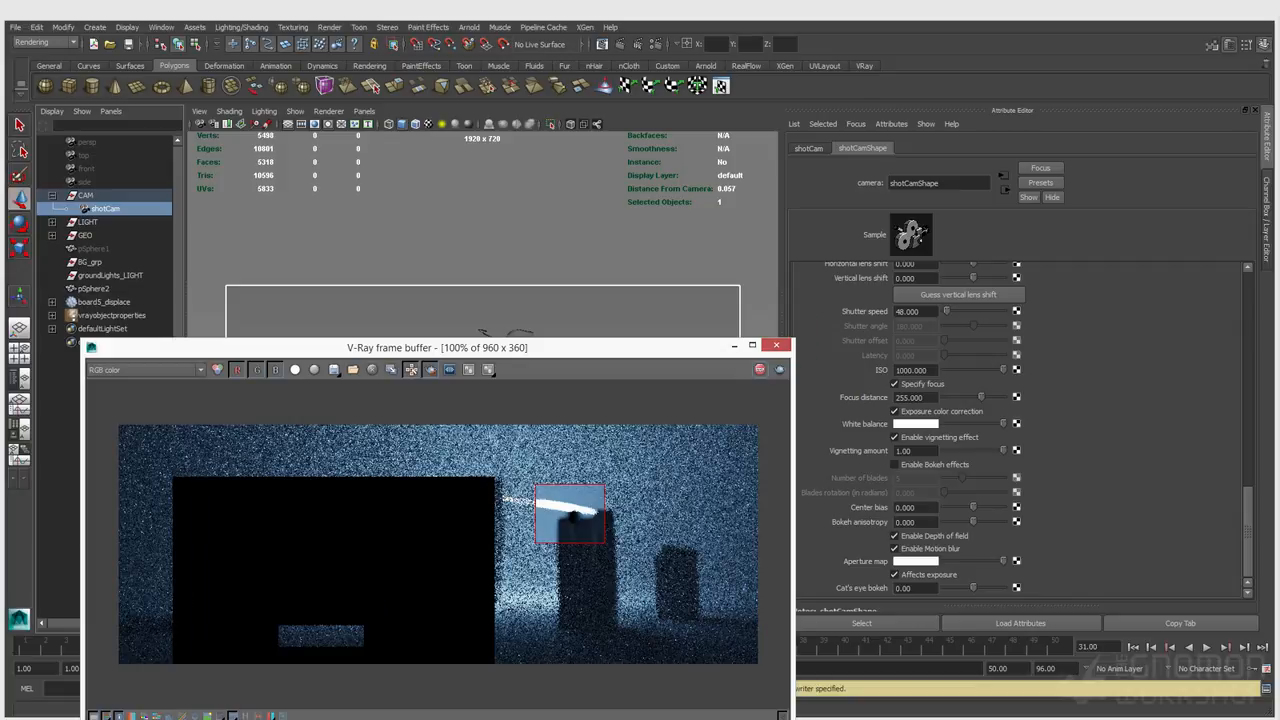
pyautogui.moveTo(440, 347); pyautogui.dragTo(502, 126)
pyautogui.click(593, 646)
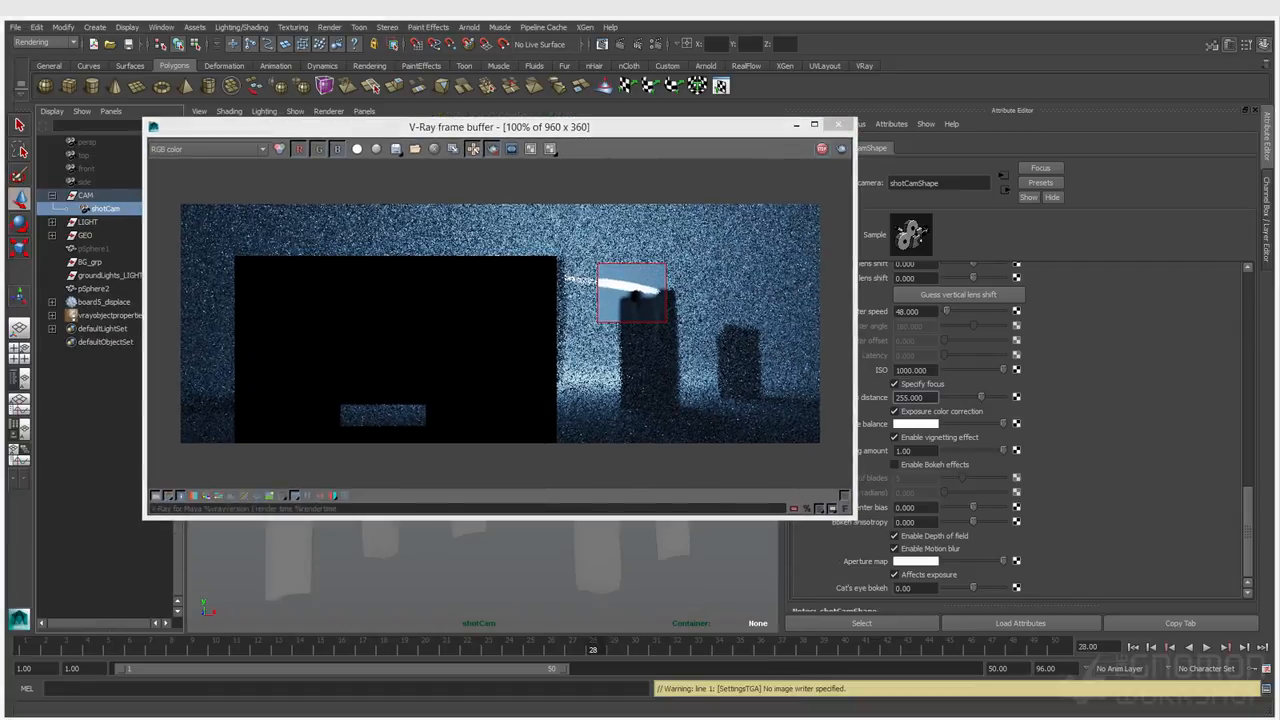
pyautogui.moveTo(668, 250); pyautogui.dragTo(463, 325)
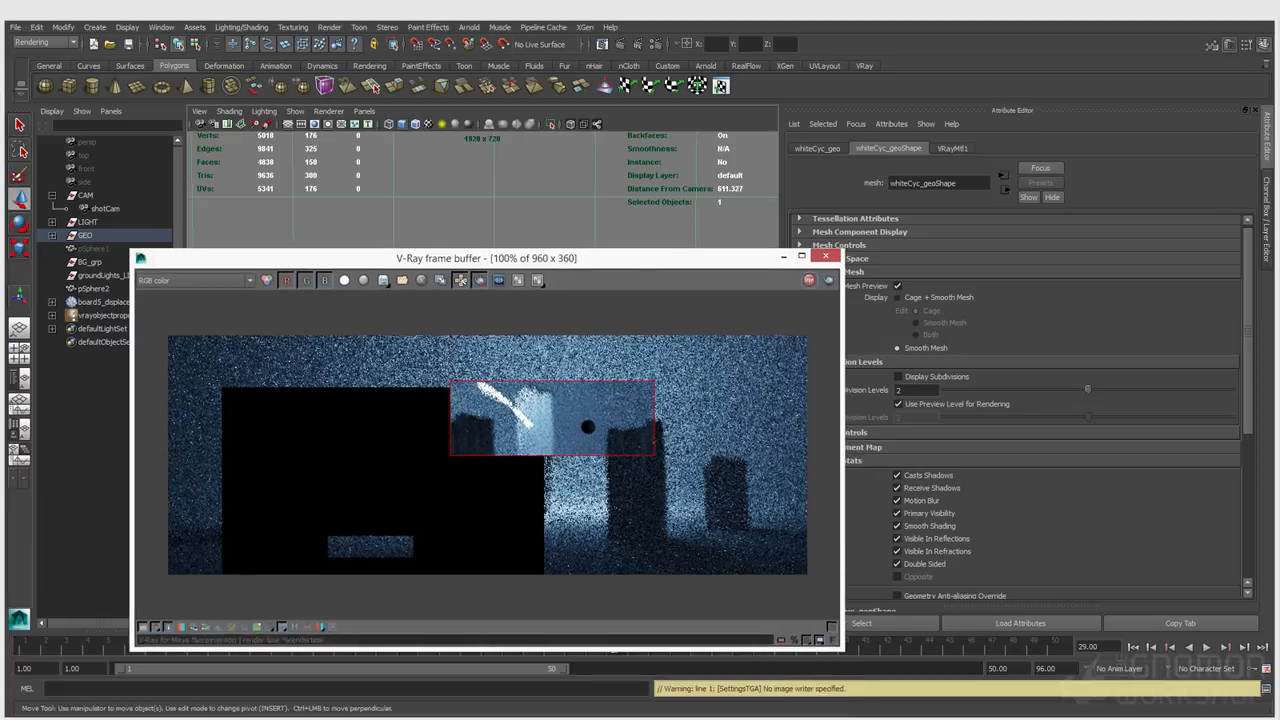
# Set shotCam's shutter speed to 10
pyautogui.click(86, 208)
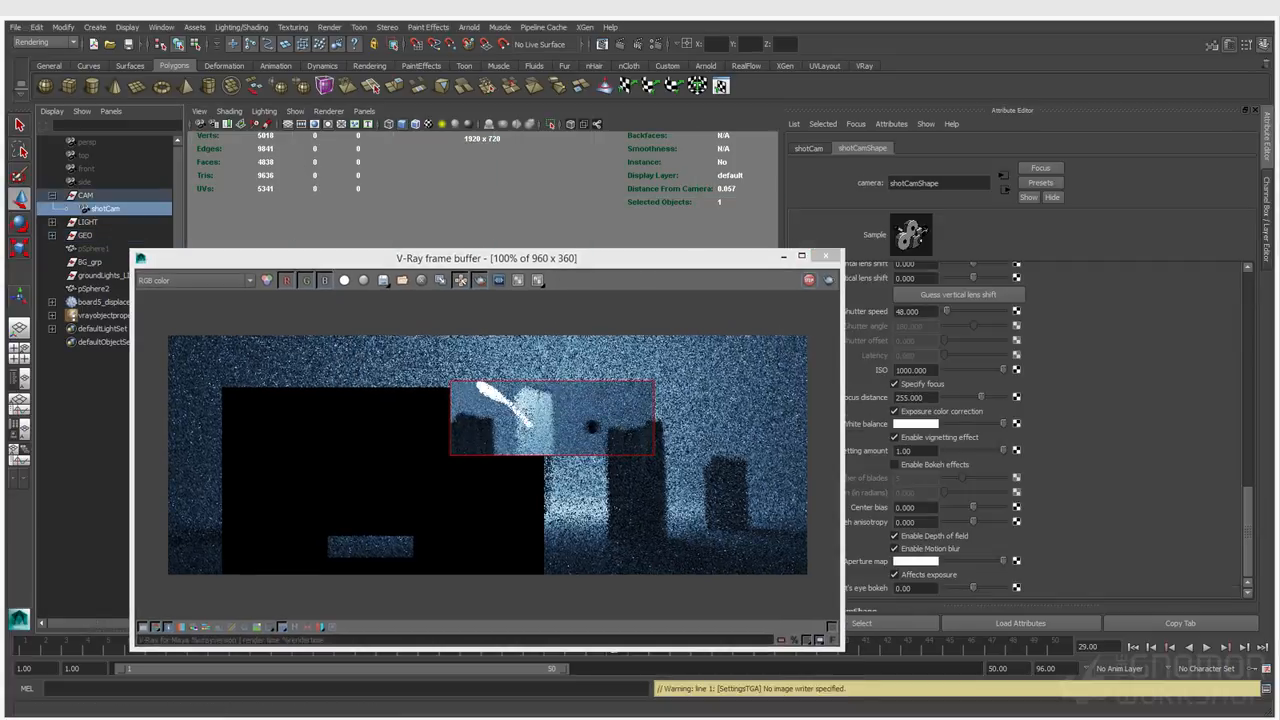
pyautogui.doubleClick(906, 311)
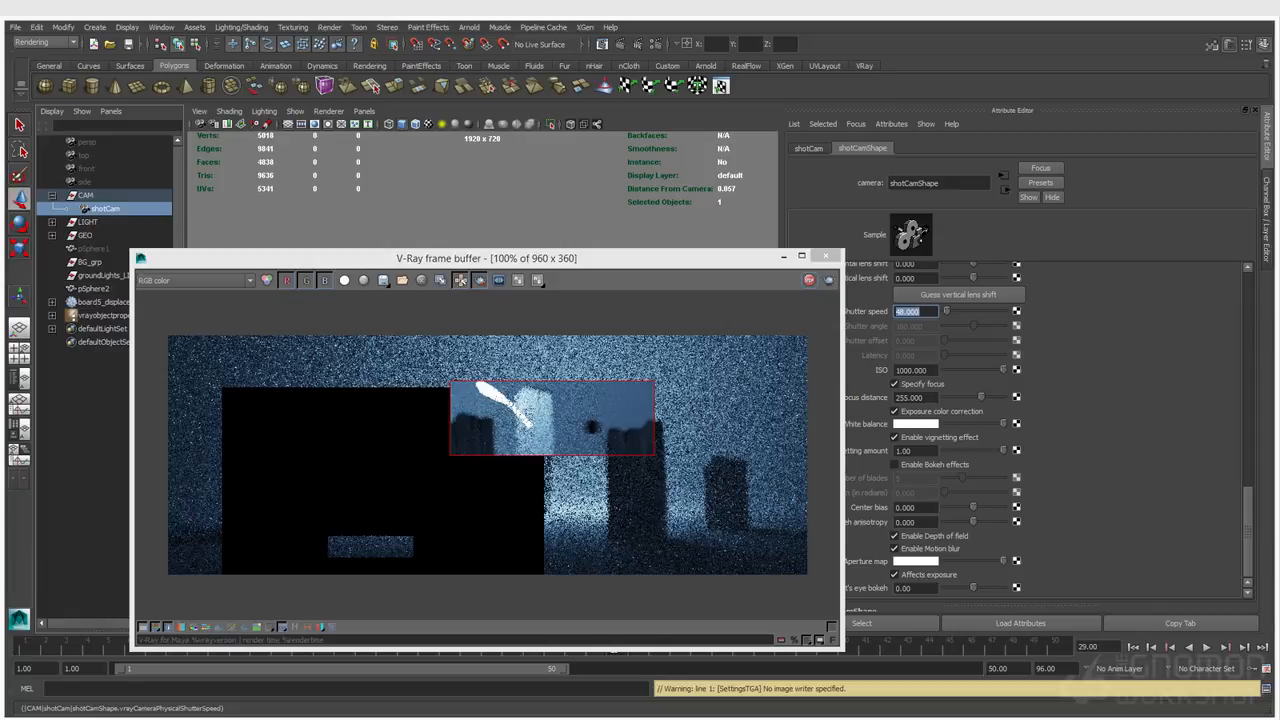
pyautogui.write('10')
pyautogui.press('Return')
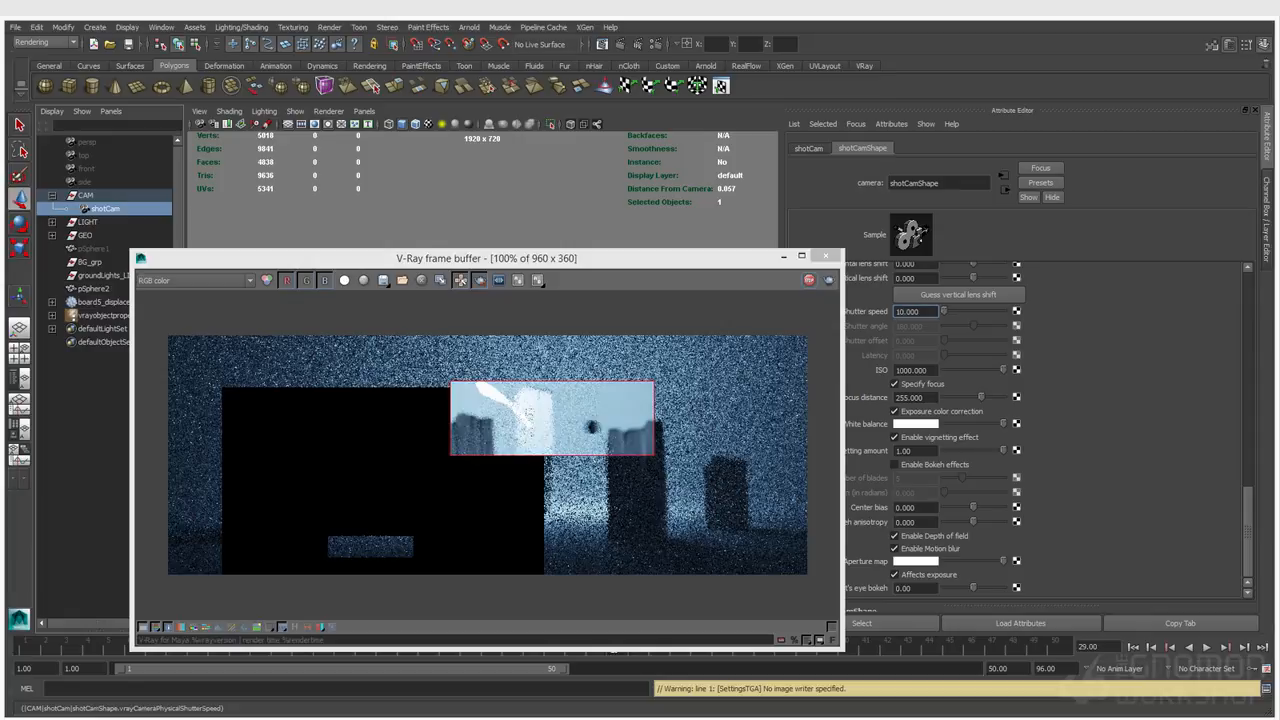
# Restore shotCam's shutter speed to 48 and shift the frame buffer clear of the camera attributes
pyautogui.click(660, 222)
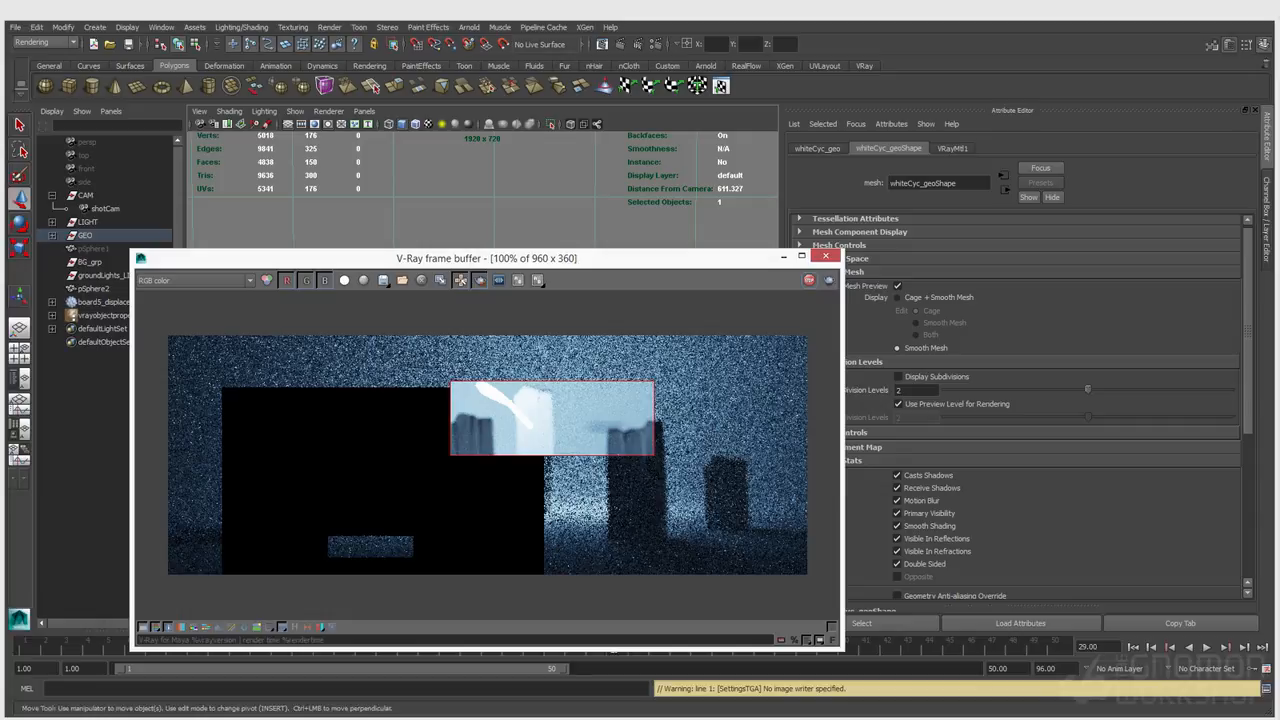
pyautogui.click(105, 209)
pyautogui.moveTo(270, 258); pyautogui.dragTo(213, 240)
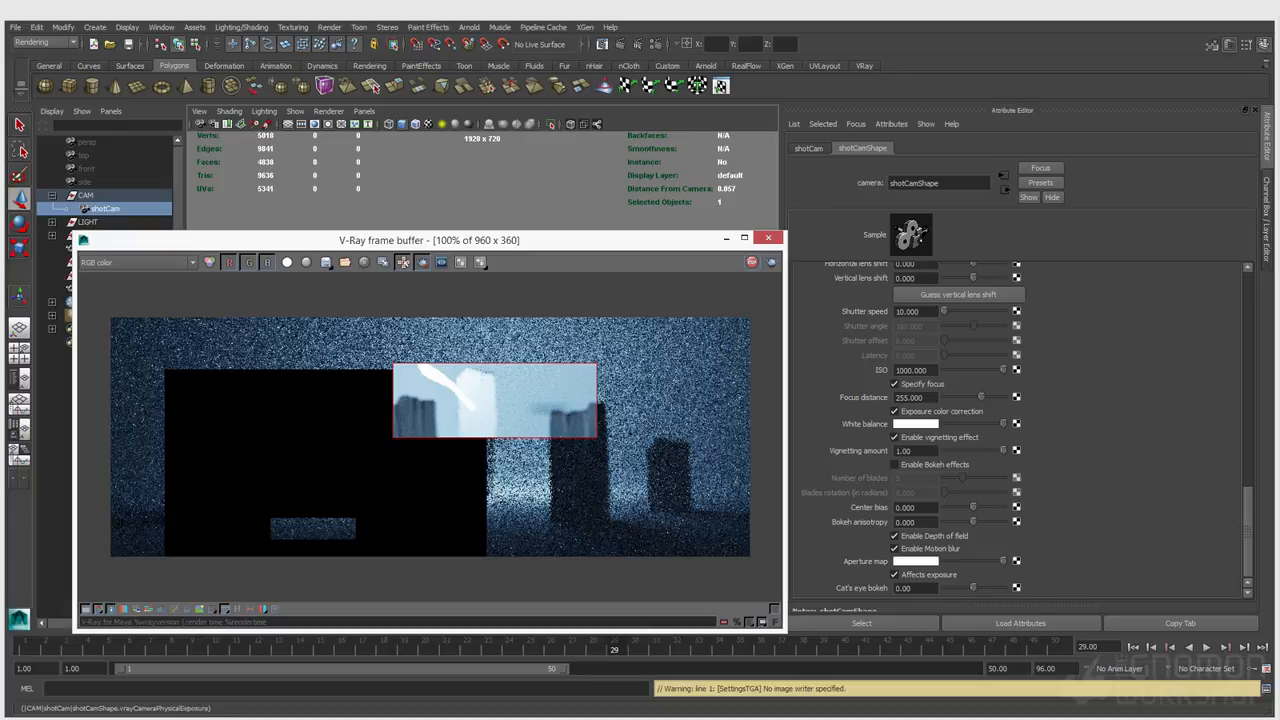
pyautogui.click(915, 311)
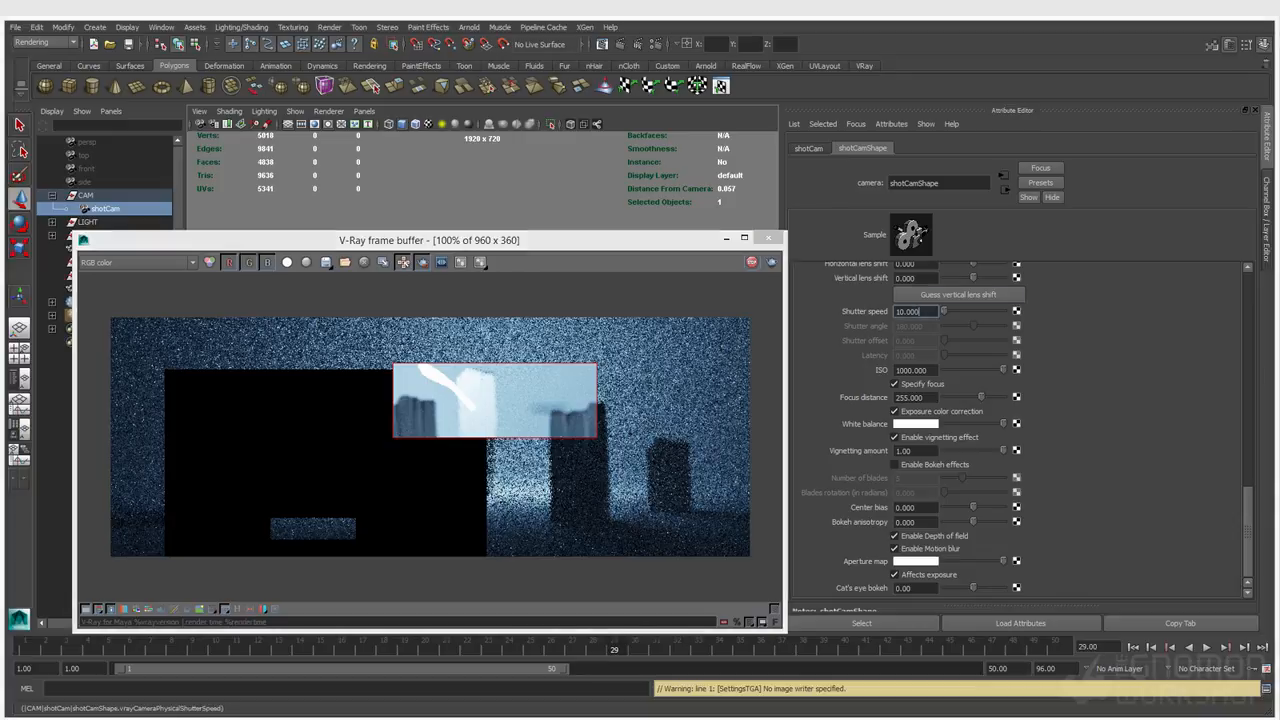
pyautogui.write('48')
pyautogui.press('Return')
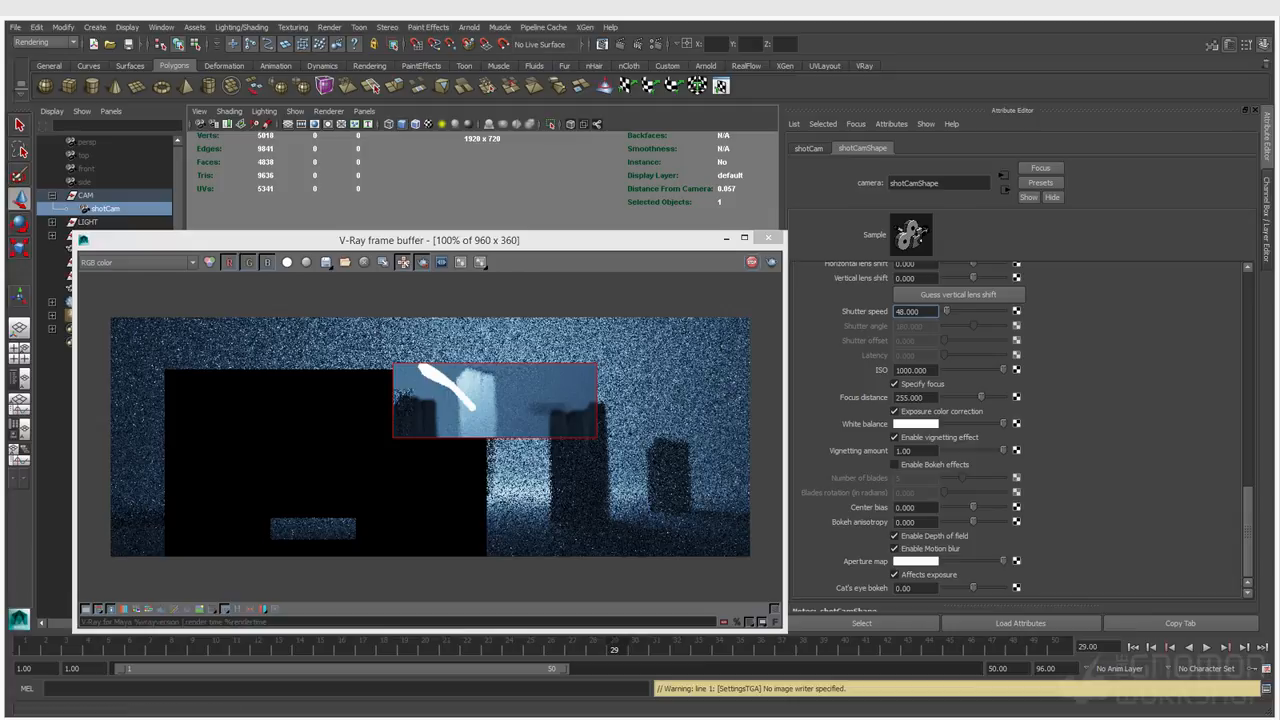
# Restart the interactive render with a region around the sphere's streak and bring up the V-Ray camera render settings
pyautogui.click(638, 44)
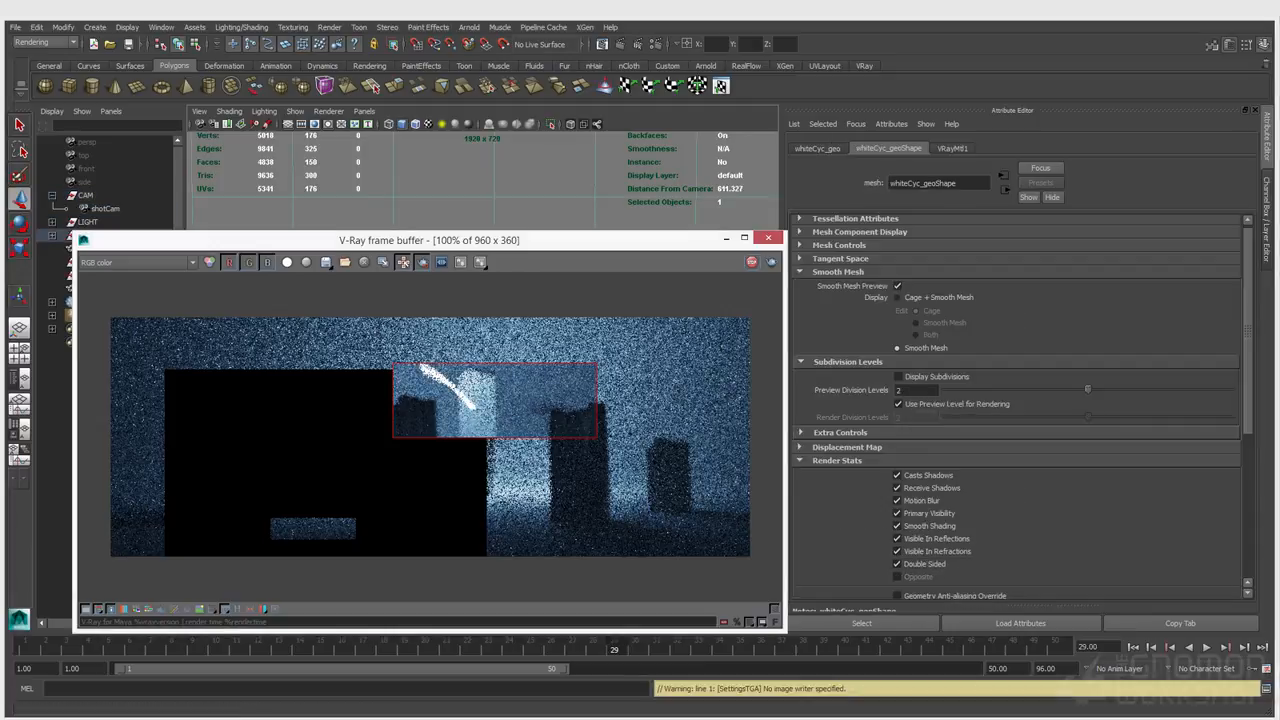
pyautogui.click(656, 44)
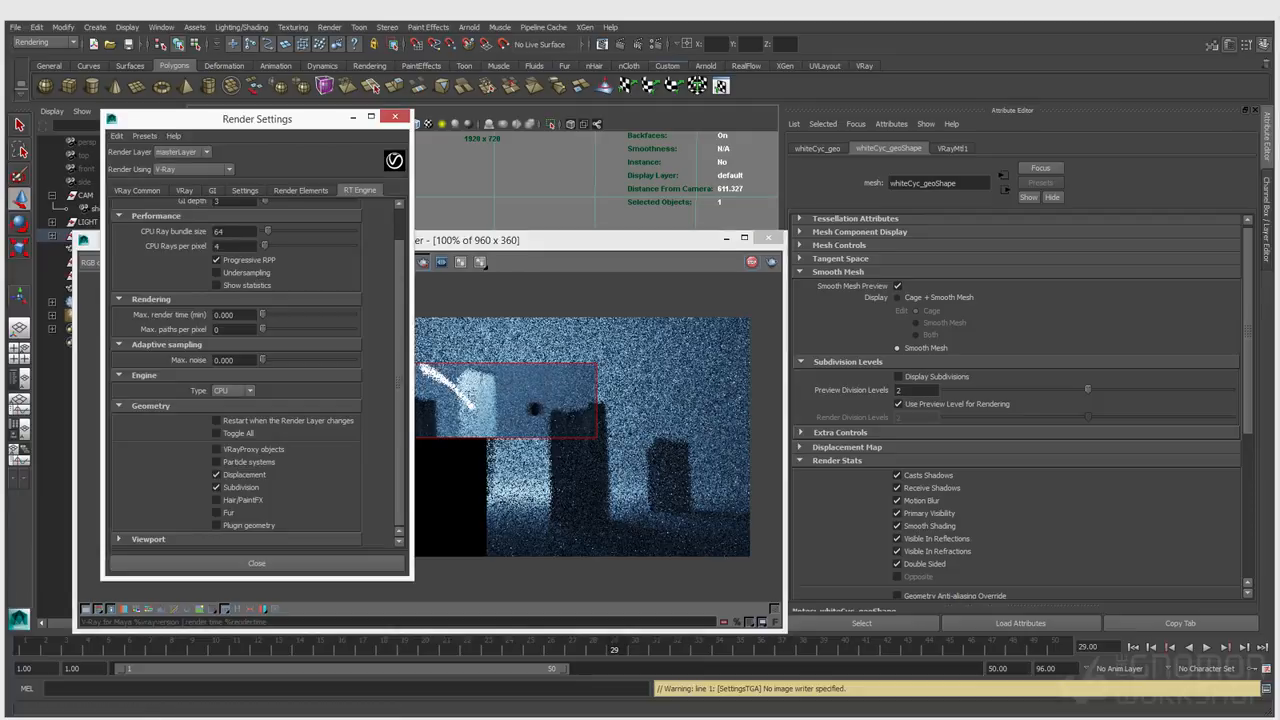
pyautogui.click(184, 190)
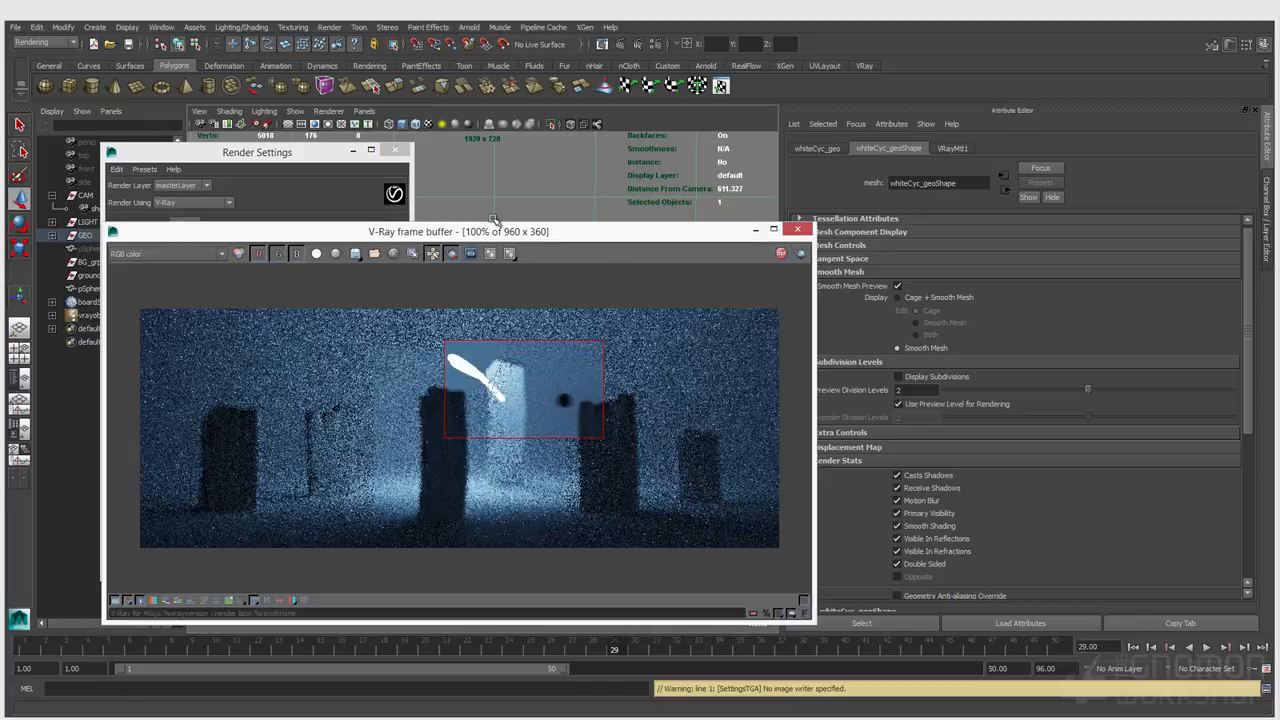
pyautogui.click(656, 45)
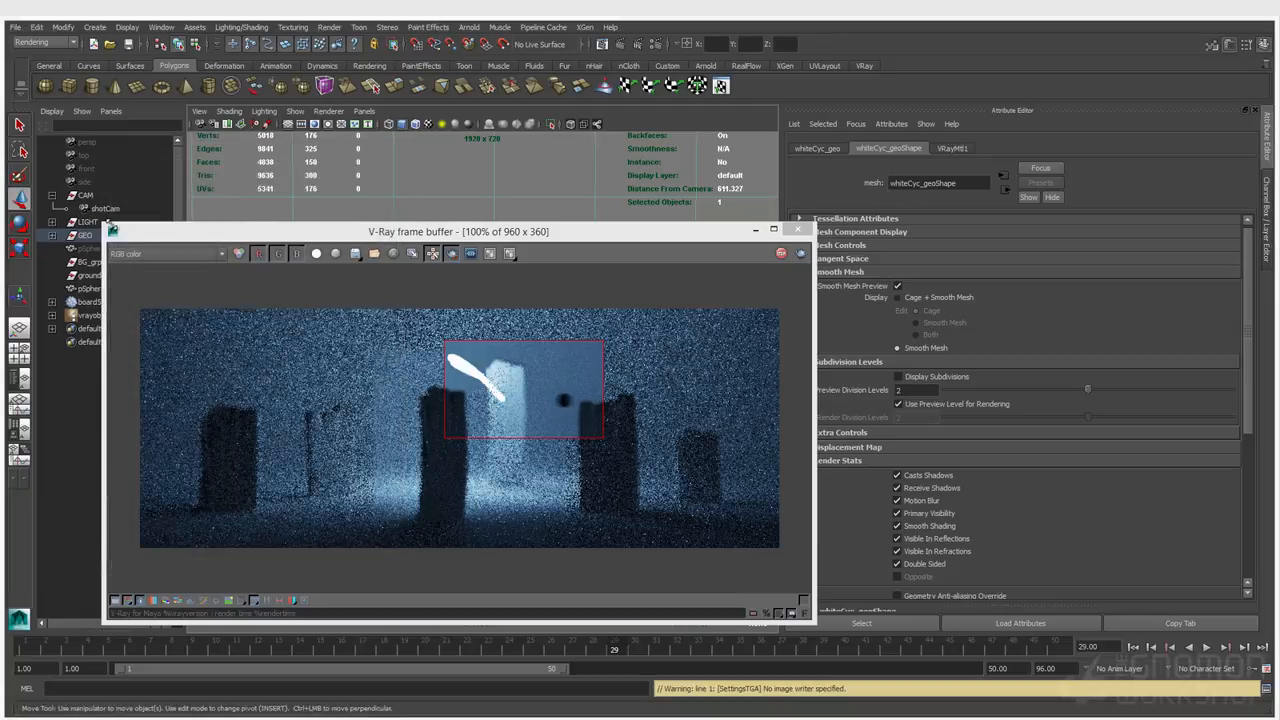
# Compare the motion blur option in the render settings with shotCam's V-Ray physical camera attributes
pyautogui.click(105, 208)
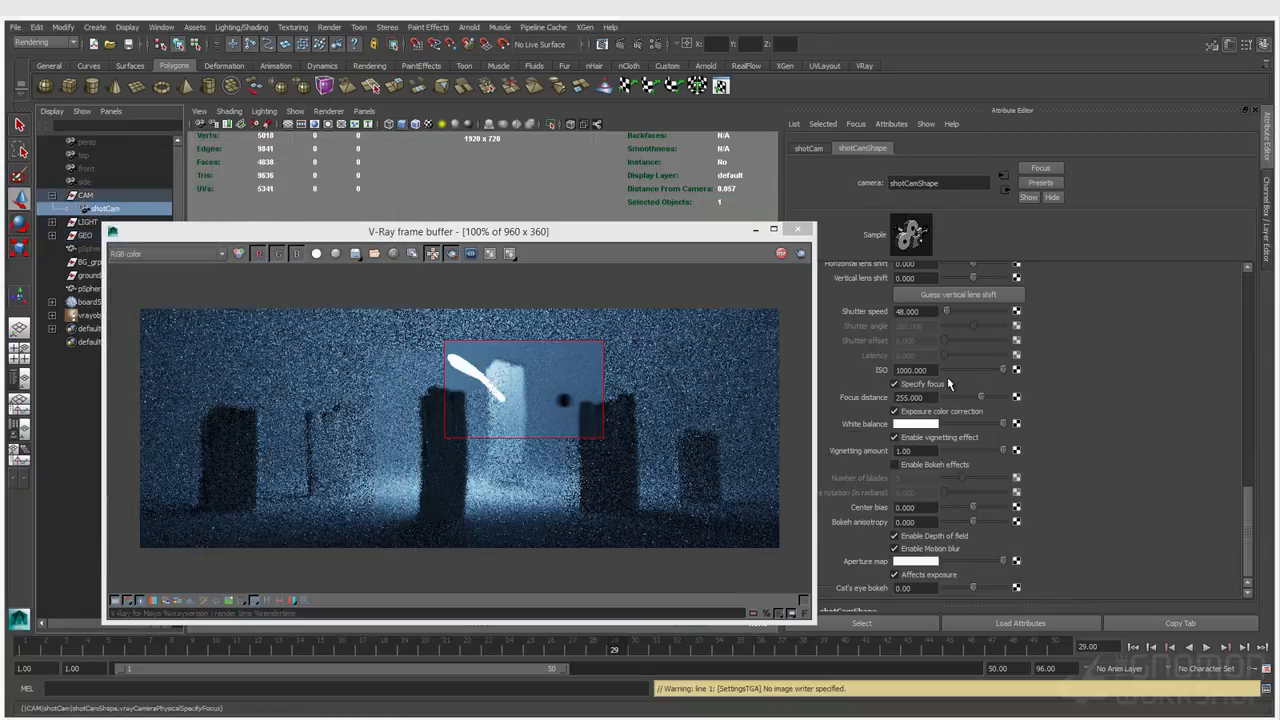
pyautogui.click(922, 311)
pyautogui.press('Return')
pyautogui.click(656, 45)
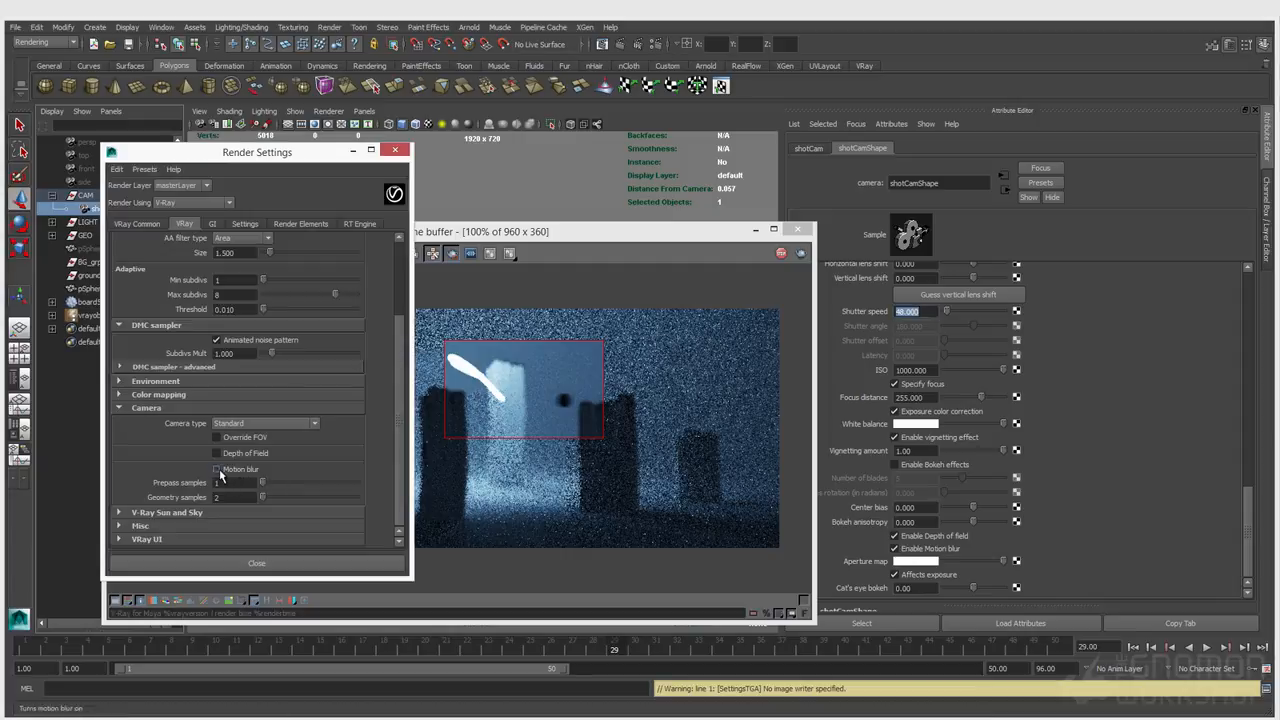
pyautogui.scroll(2, 1085, 480)
pyautogui.scroll(5, 1085, 480)
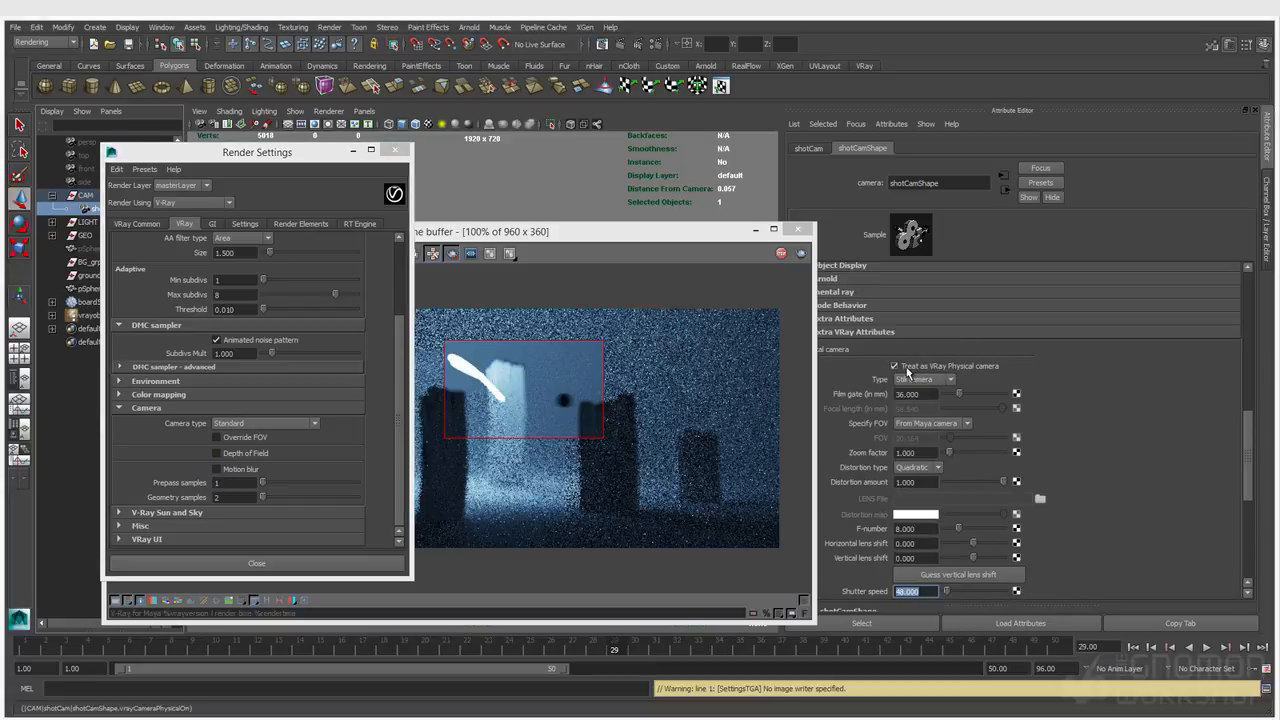
pyautogui.scroll(-6, 907, 375)
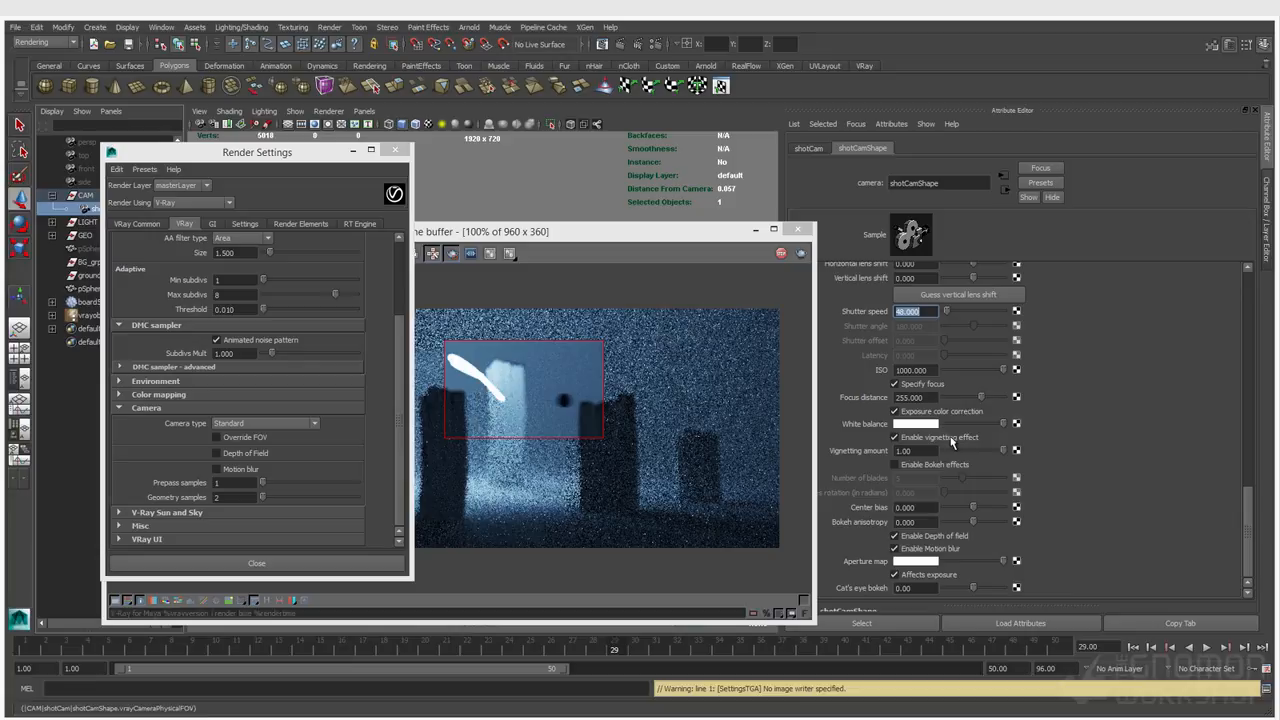
# Check shotCam's motion blur and physical camera options, stop the interactive render and shift the frame buffer clear of the render settings
pyautogui.click(895, 548)
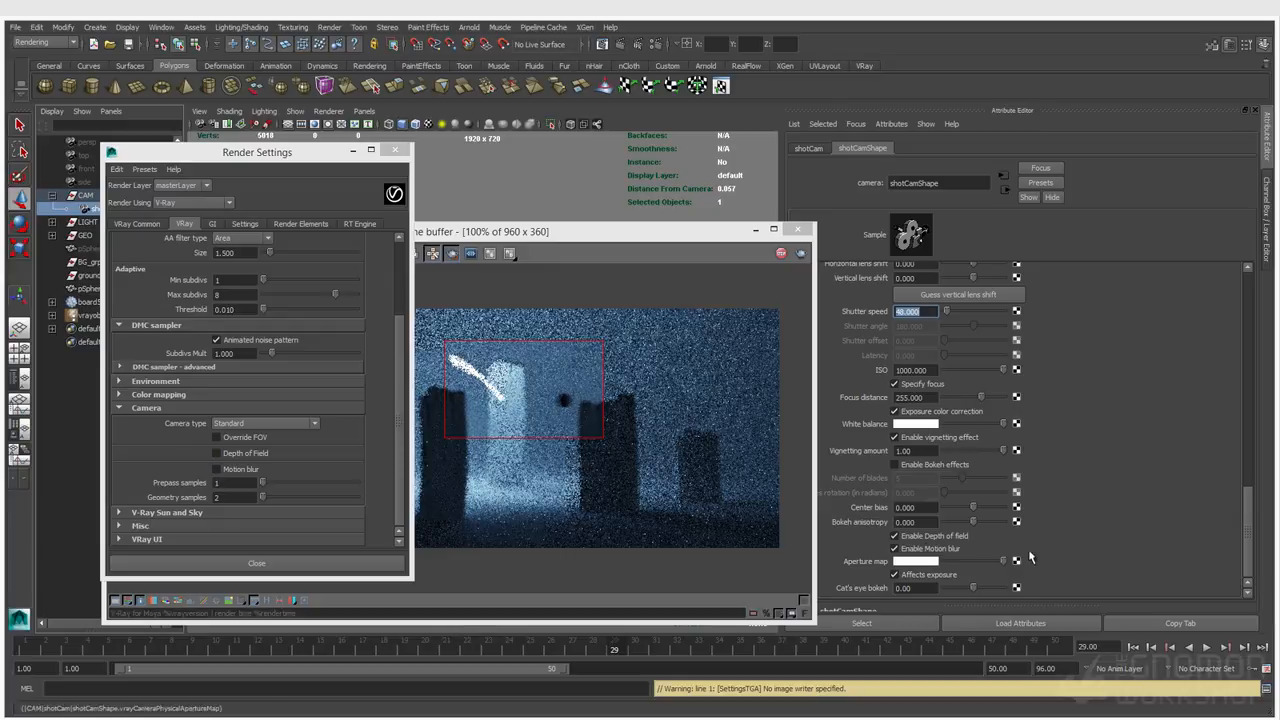
pyautogui.scroll(2, 920, 478)
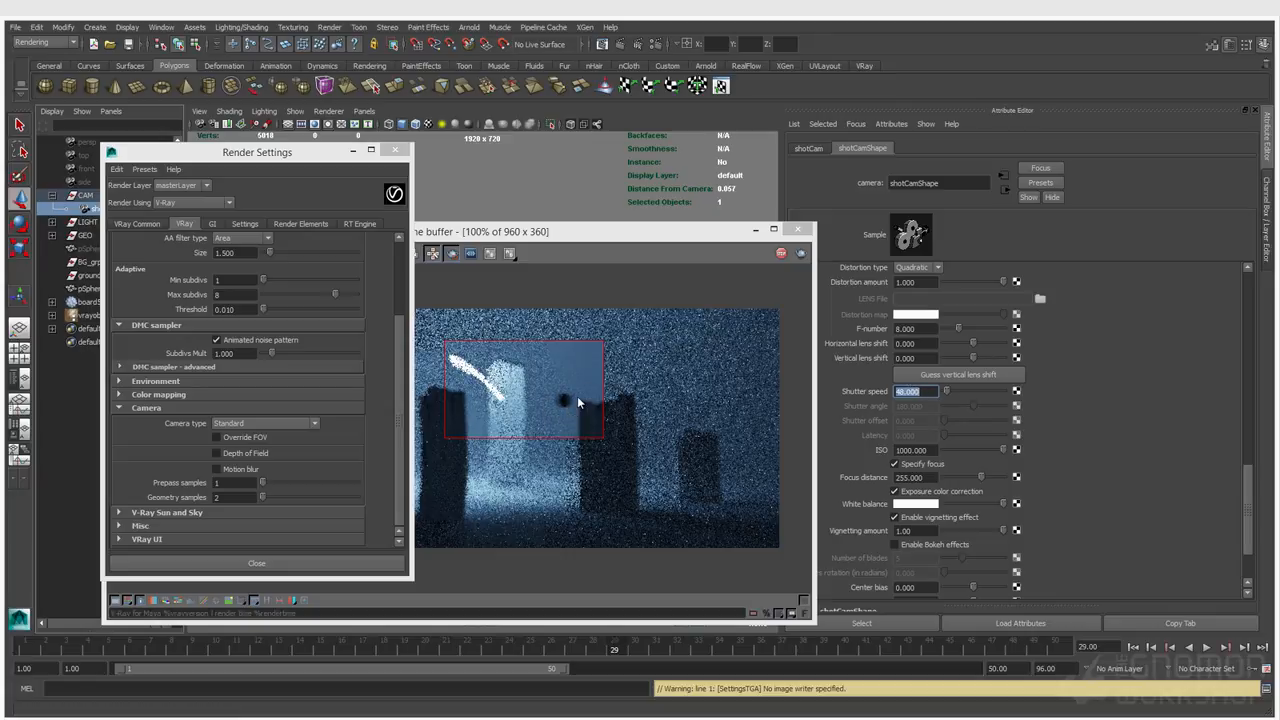
pyautogui.click(781, 255)
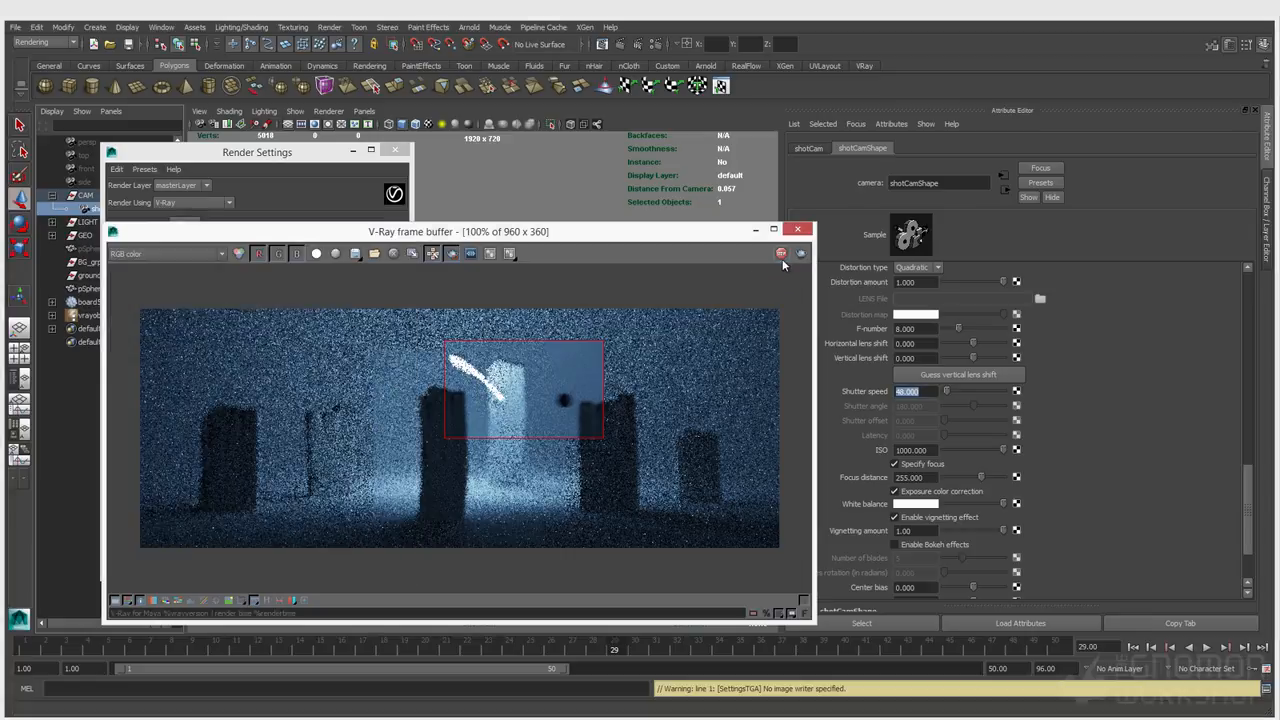
pyautogui.scroll(4, 1021, 455)
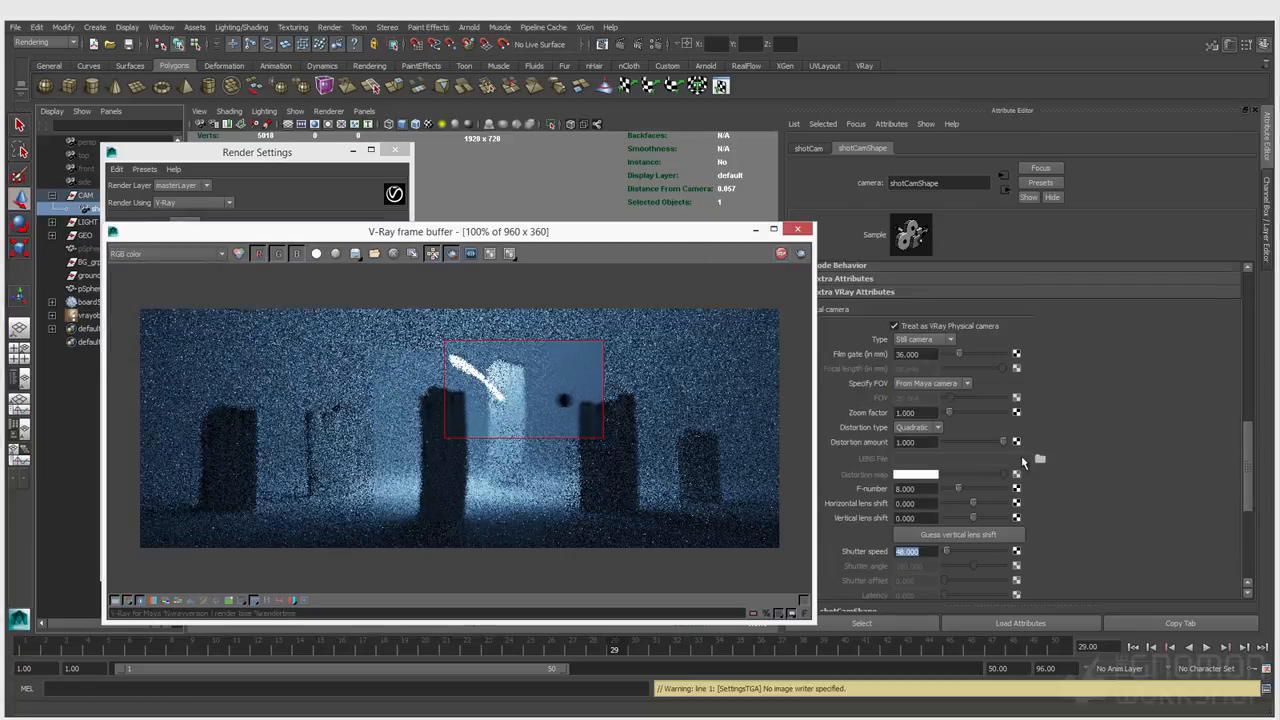
pyautogui.click(895, 326)
pyautogui.moveTo(636, 238); pyautogui.dragTo(881, 271)
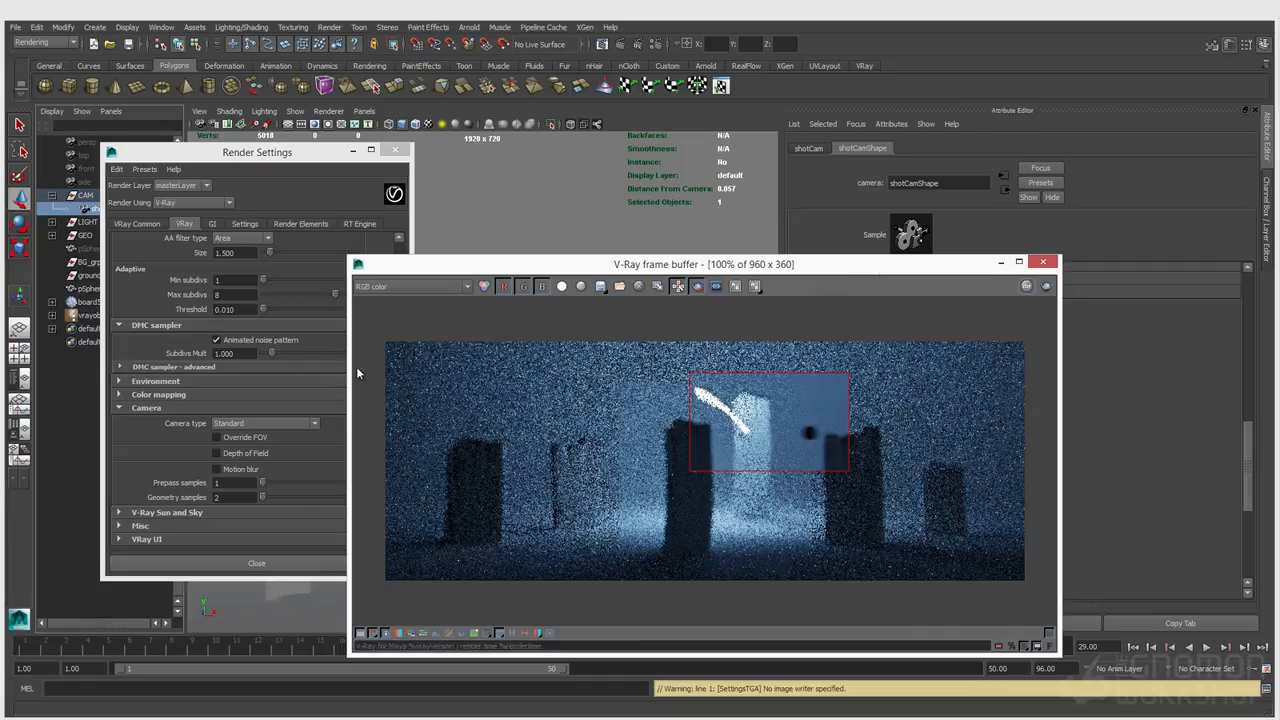
# Enable motion blur in the V-Ray camera render settings with a duration of 0.5 frames and restart the interactive render
pyautogui.click(240, 468)
pyautogui.doubleClick(248, 496)
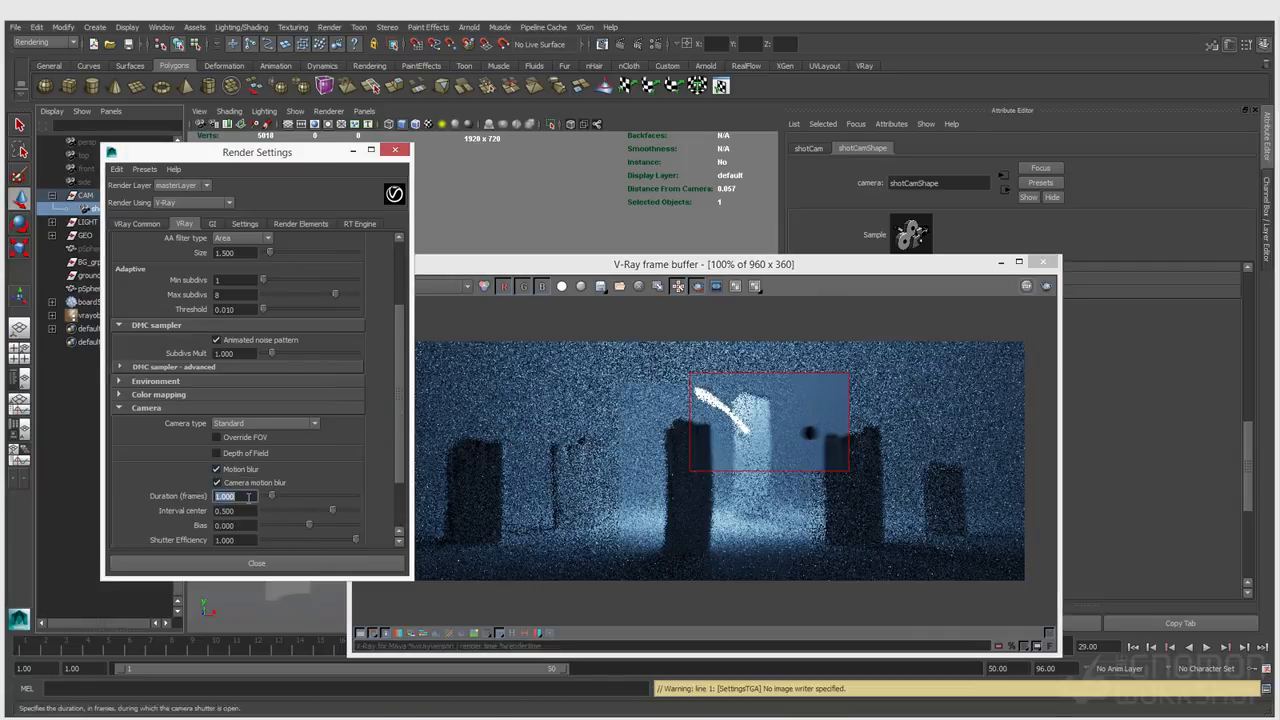
pyautogui.write('0.500')
pyautogui.click(557, 231)
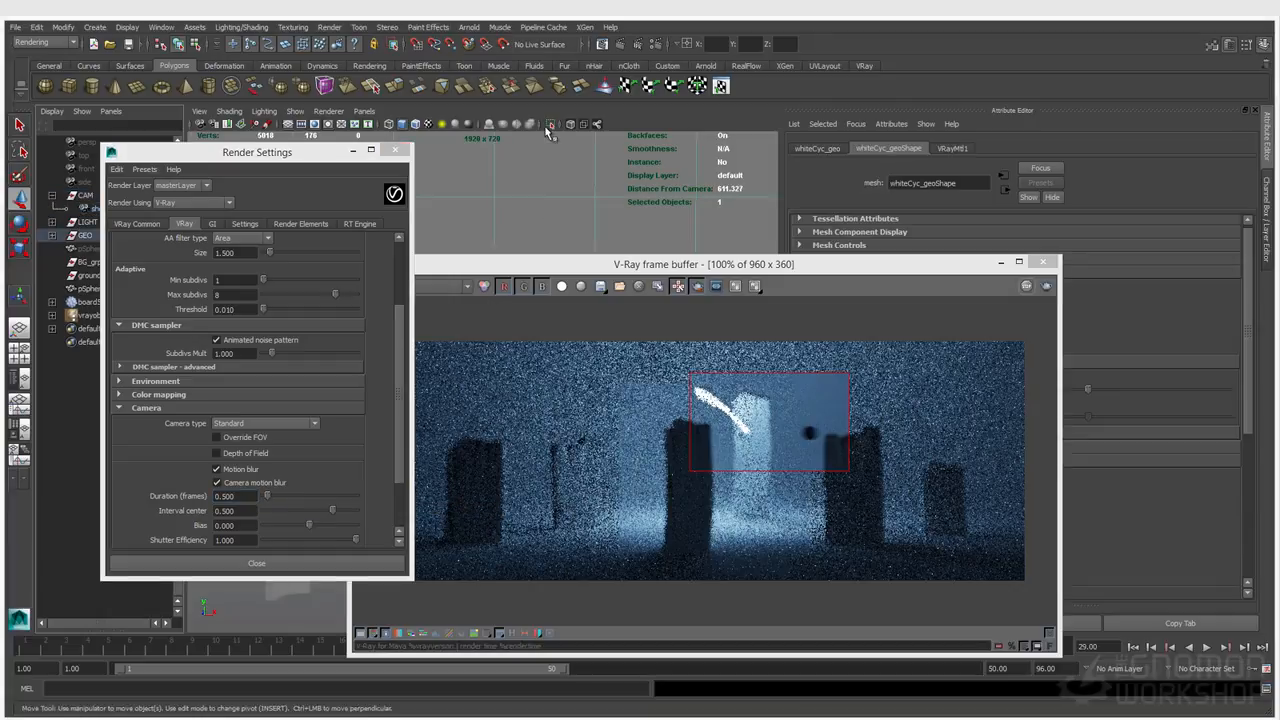
pyautogui.click(639, 46)
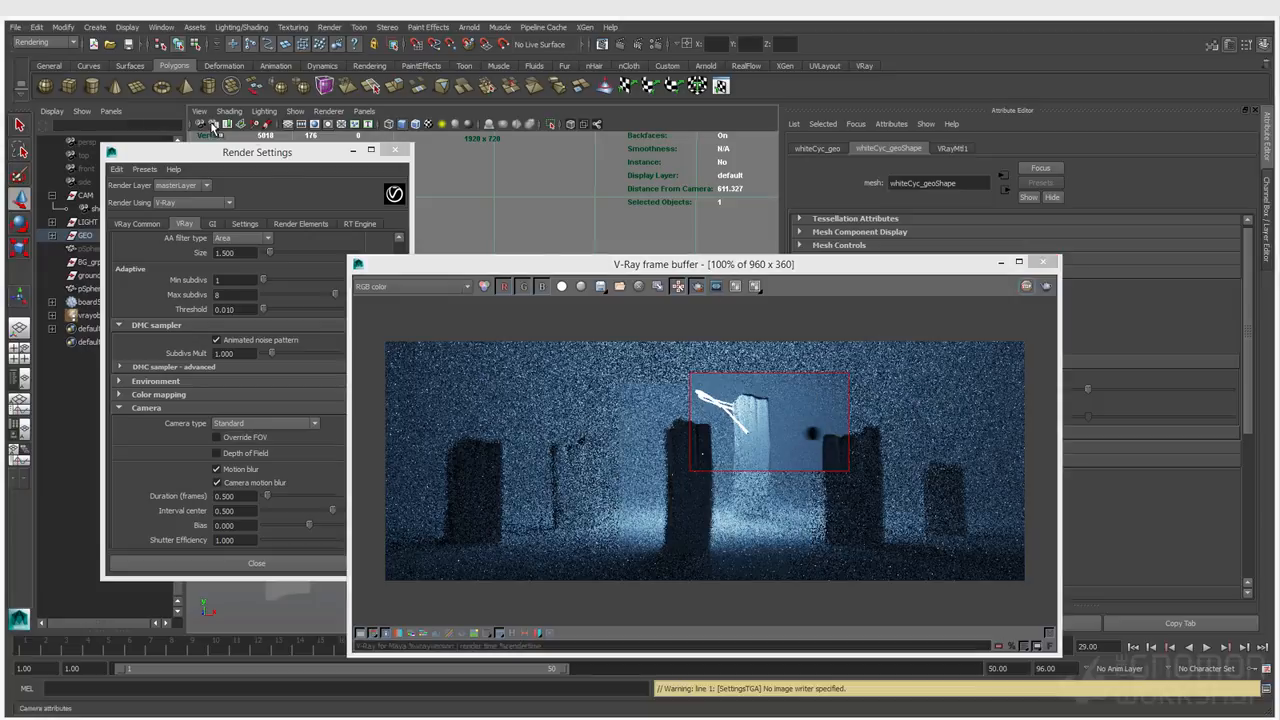
# Compare shotCam's shutter speed with the motion blur duration in the render settings, repositioning the windows to see both
pyautogui.click(95, 208)
pyautogui.moveTo(636, 266); pyautogui.dragTo(412, 260)
pyautogui.click(907, 551)
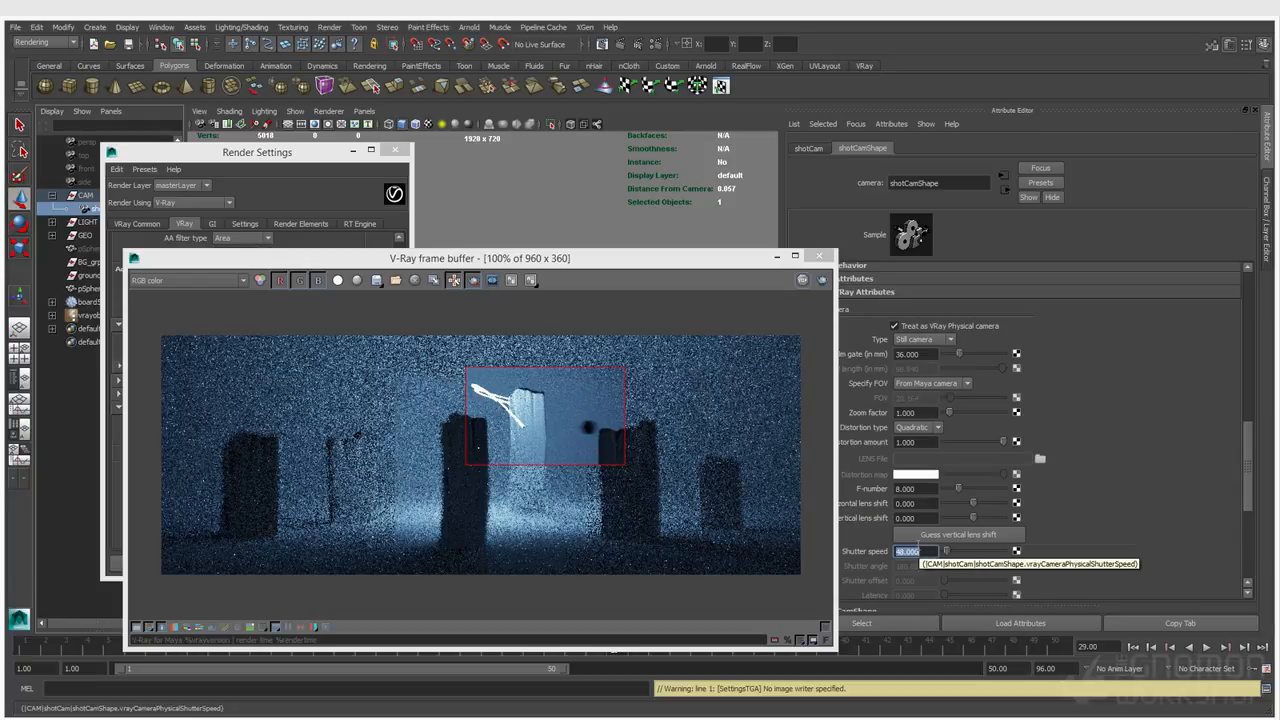
pyautogui.moveTo(358, 260); pyautogui.dragTo(441, 549)
pyautogui.click(243, 496)
pyautogui.doubleClick(243, 496)
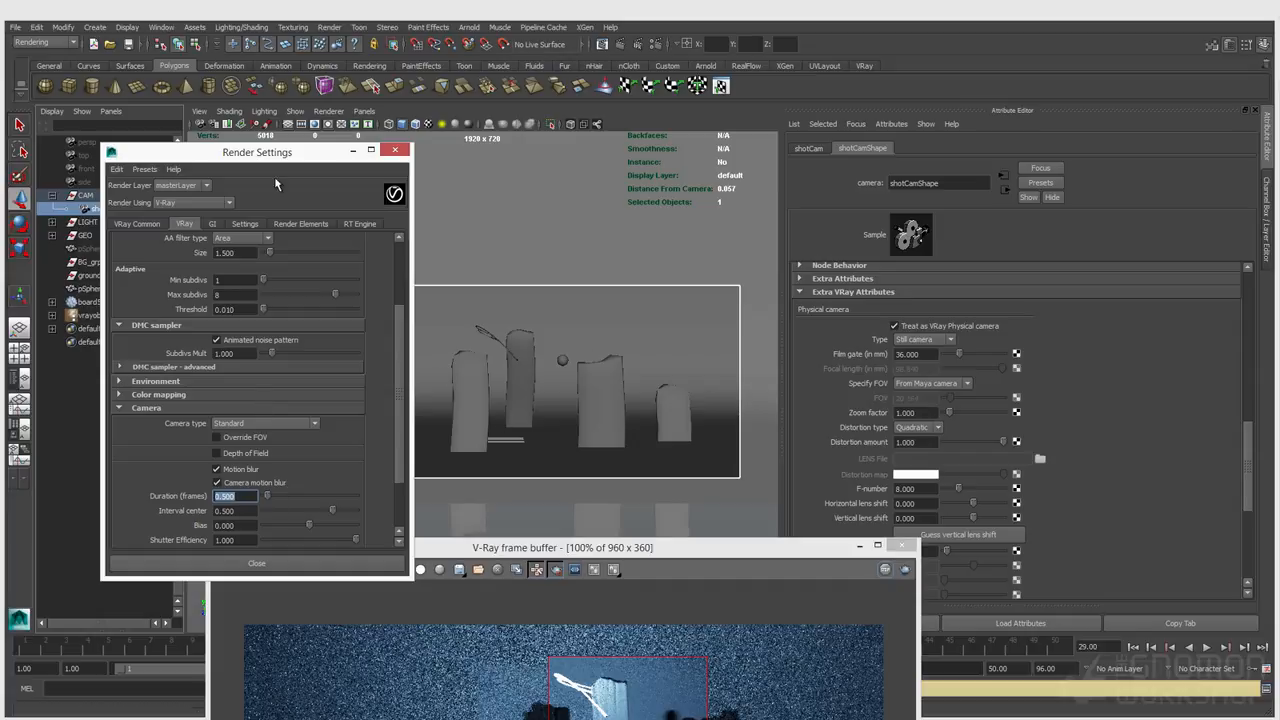
pyautogui.moveTo(267, 162); pyautogui.dragTo(211, 191)
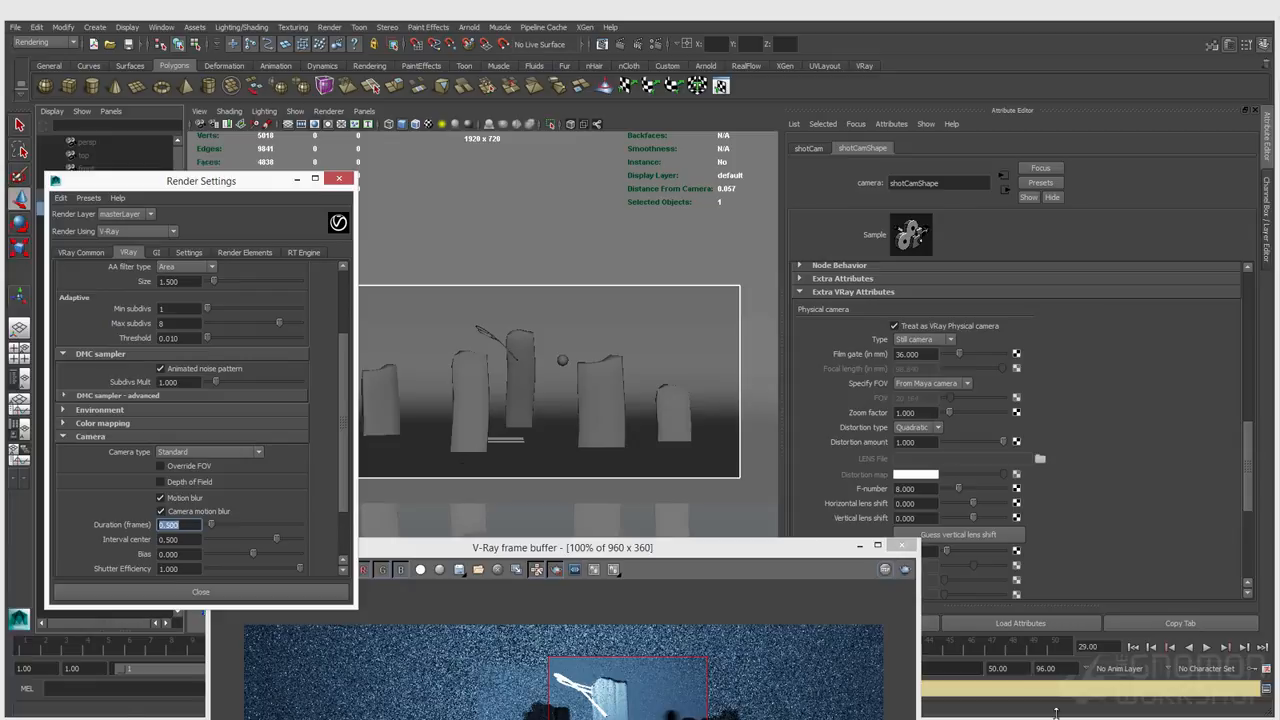
pyautogui.moveTo(818, 560); pyautogui.dragTo(700, 399)
# Set shotCam's shutter speed to 60 and restart the interactive render around the sphere's streak
pyautogui.click(930, 551)
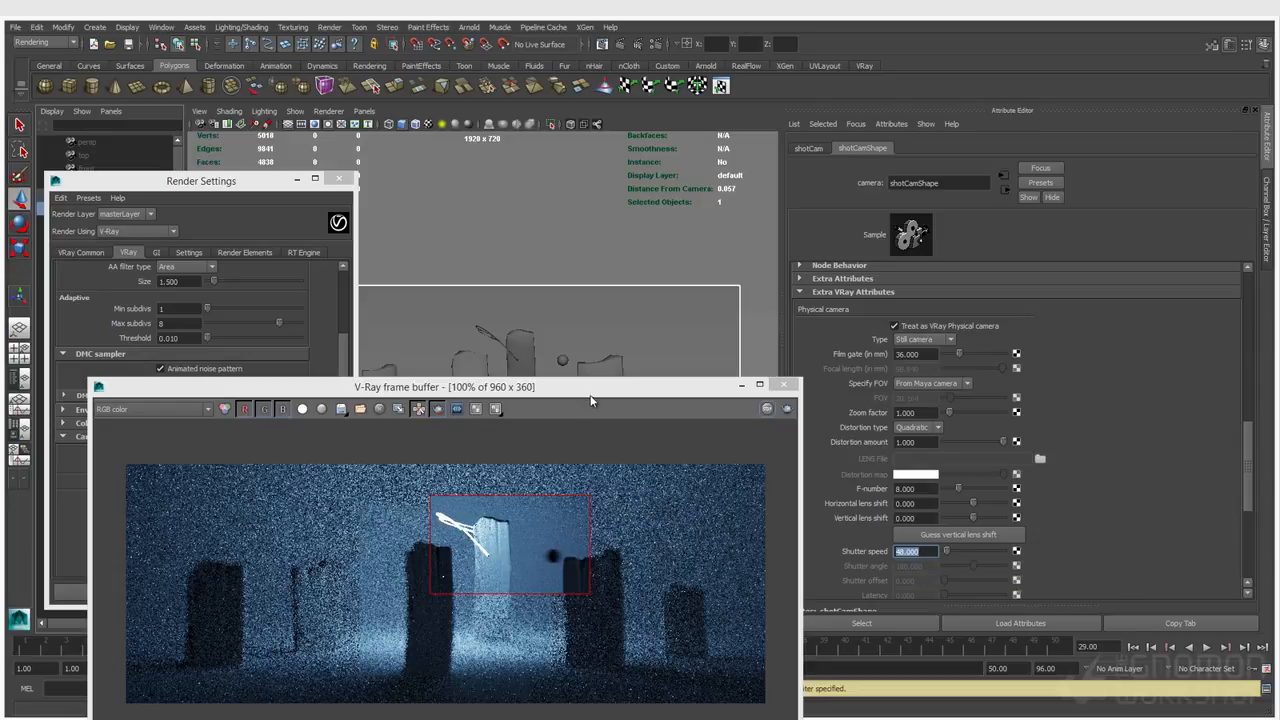
pyautogui.moveTo(586, 390); pyautogui.dragTo(584, 303)
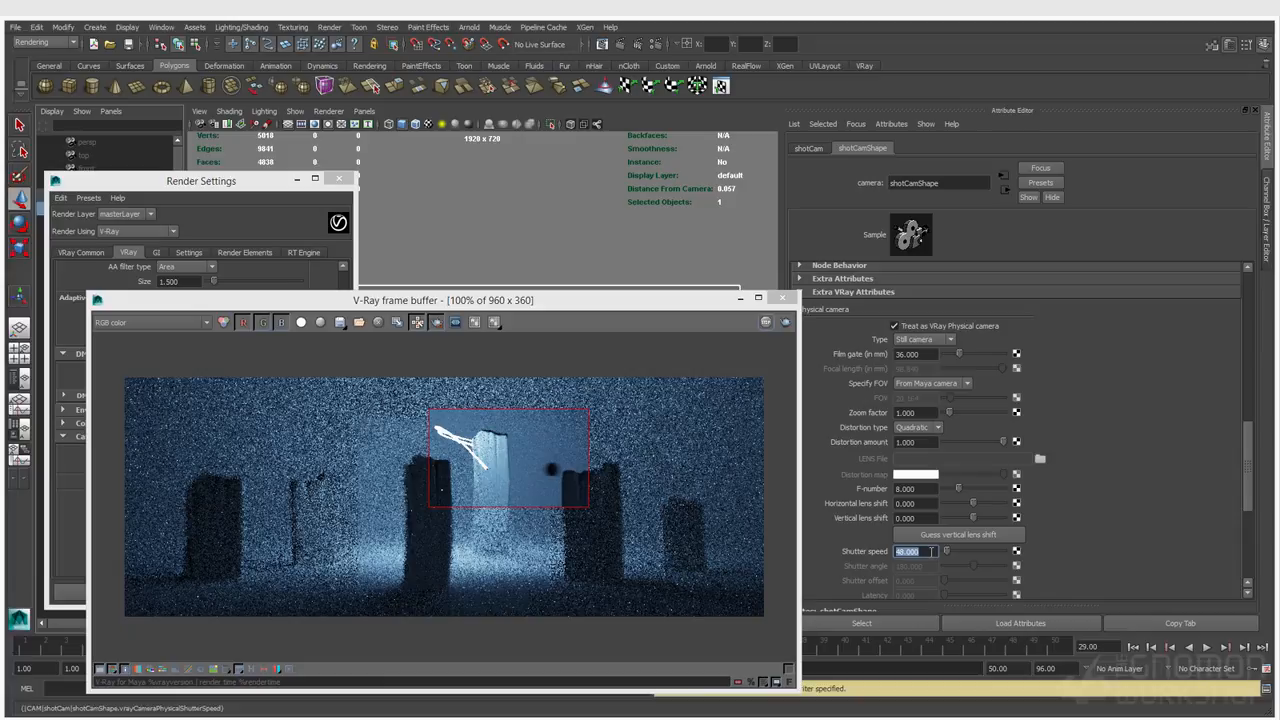
pyautogui.write('24')
pyautogui.press('Return')
pyautogui.click(450, 157)
pyautogui.click(662, 465)
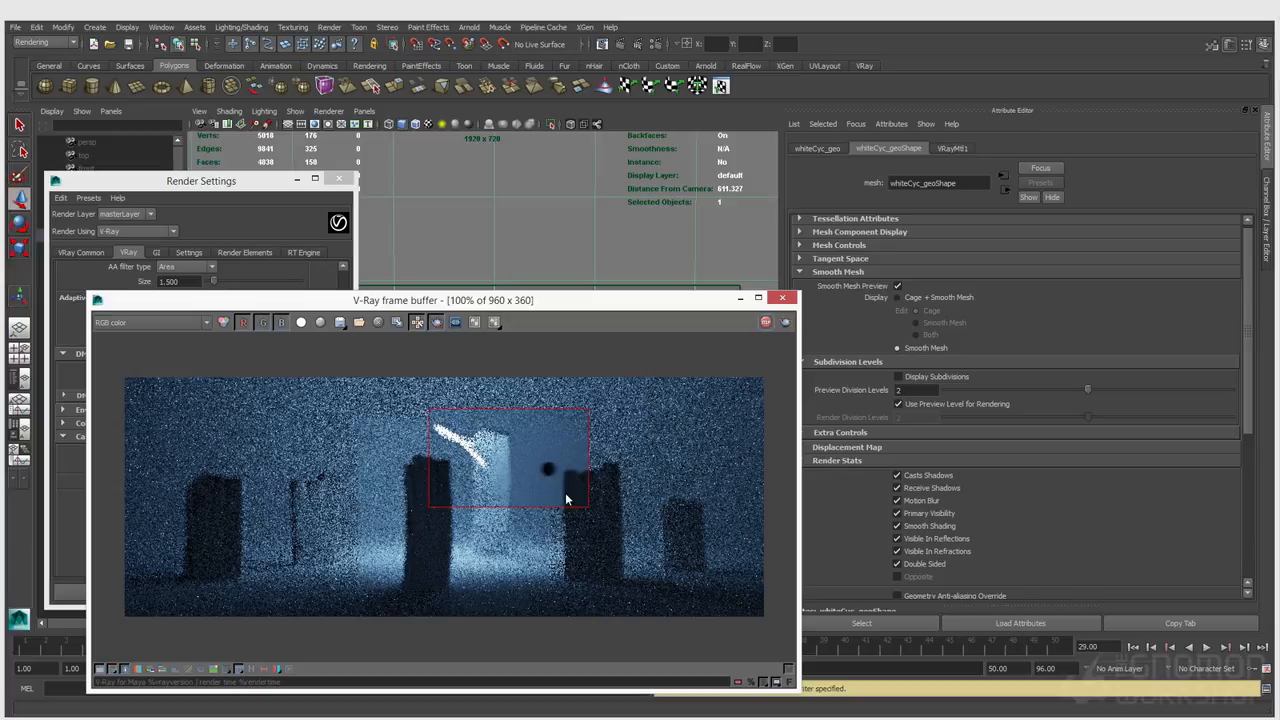
# Close the render settings, turn off the render region and rerun the interactive render on the full frame
pyautogui.moveTo(482, 300); pyautogui.dragTo(479, 282)
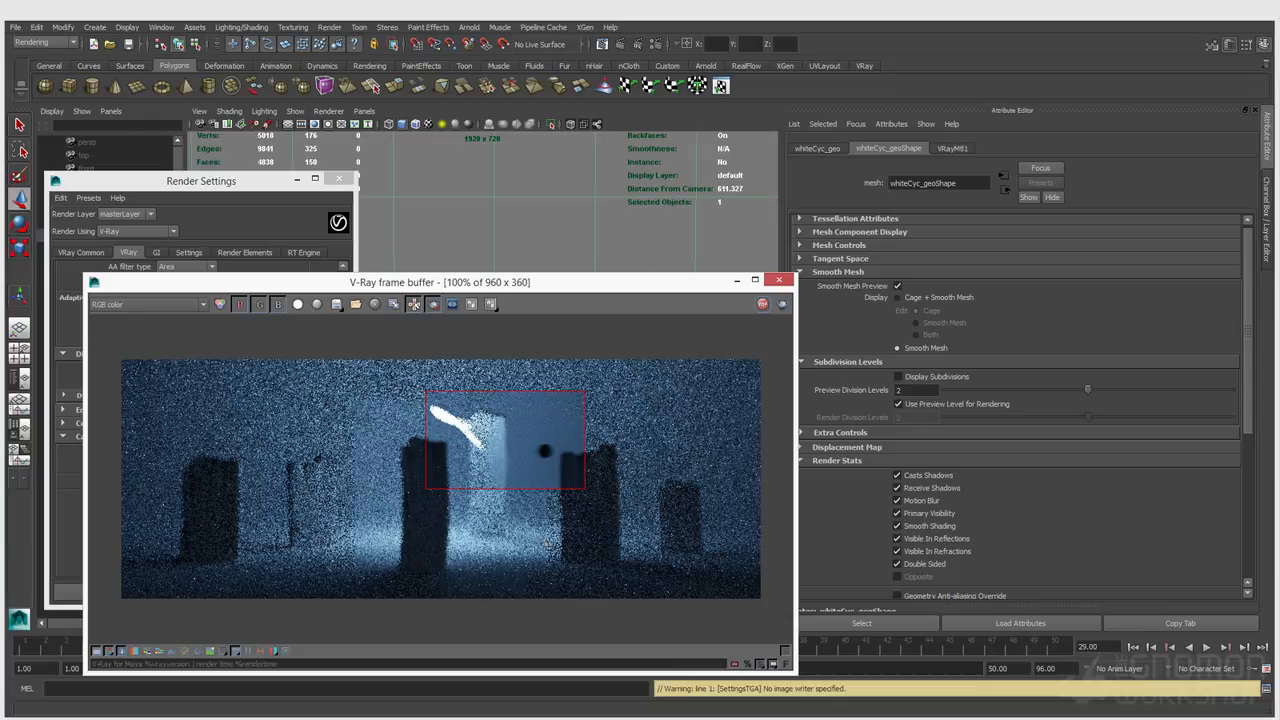
pyautogui.click(338, 178)
pyautogui.click(105, 208)
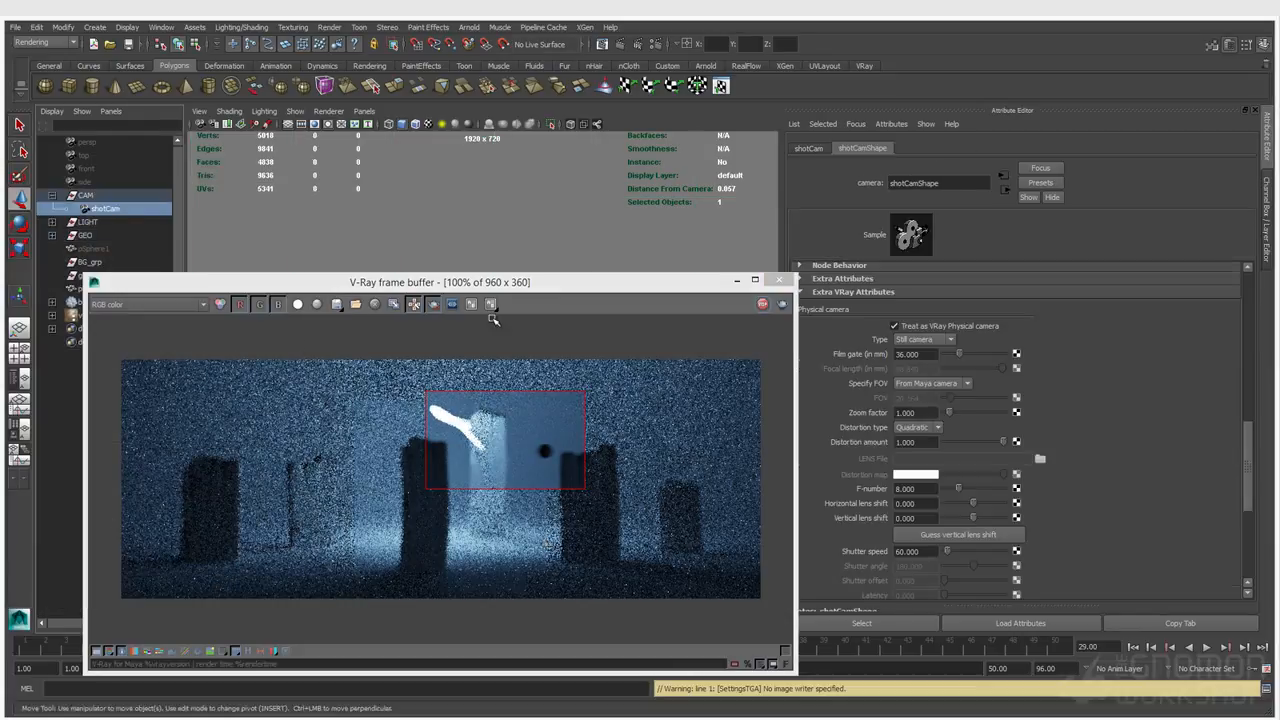
pyautogui.click(562, 236)
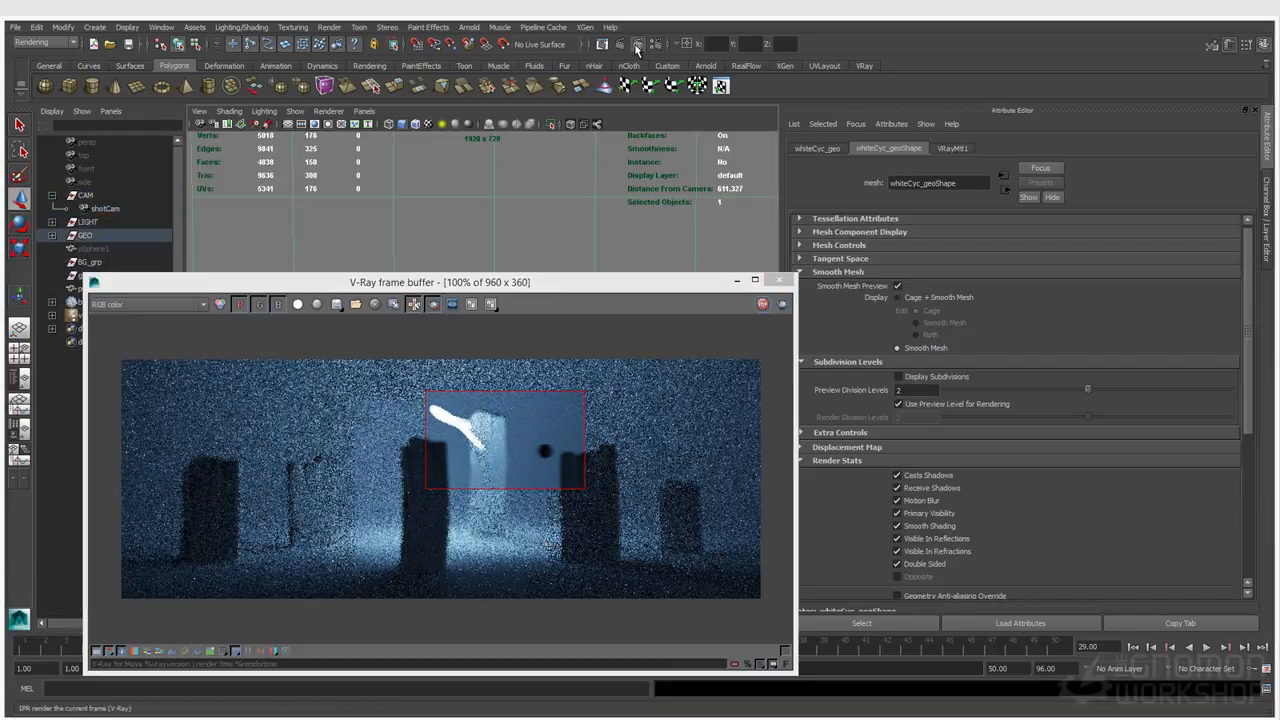
pyautogui.click(433, 306)
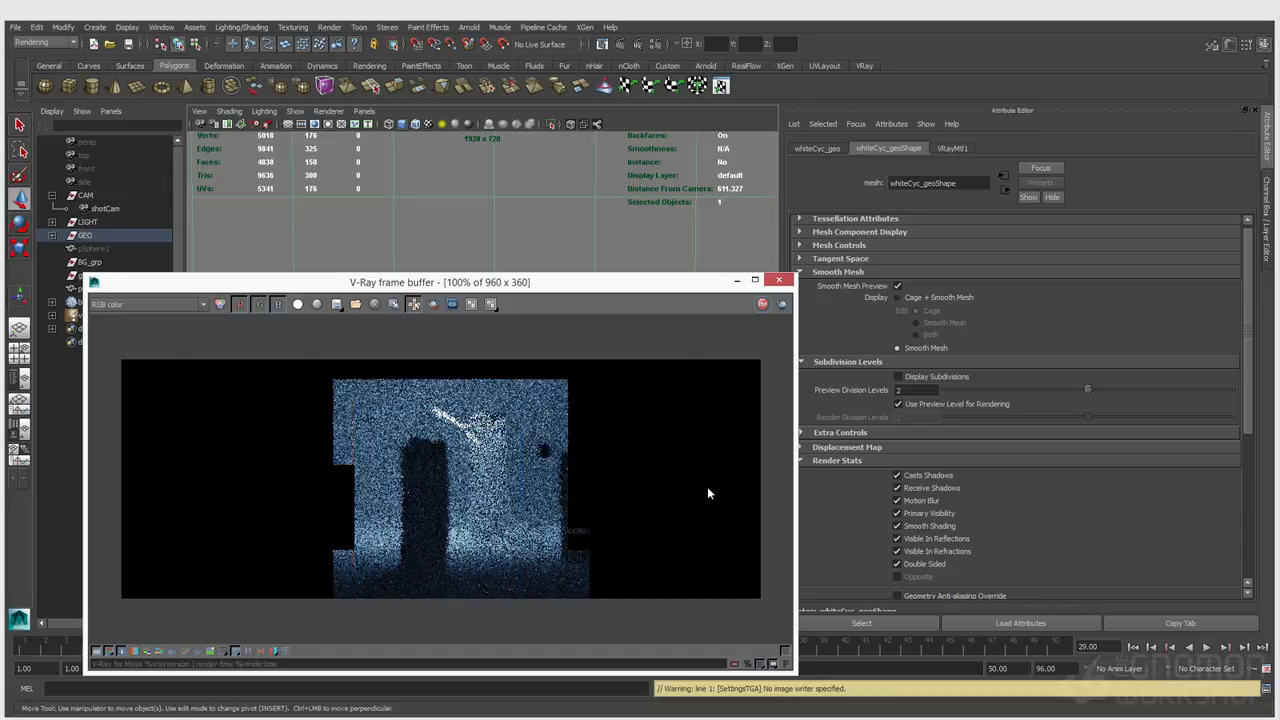
# Try ISO values of 1200 and 2000 on shotCam and settle on 1500
pyautogui.click(104, 208)
pyautogui.scroll(-5, 958, 537)
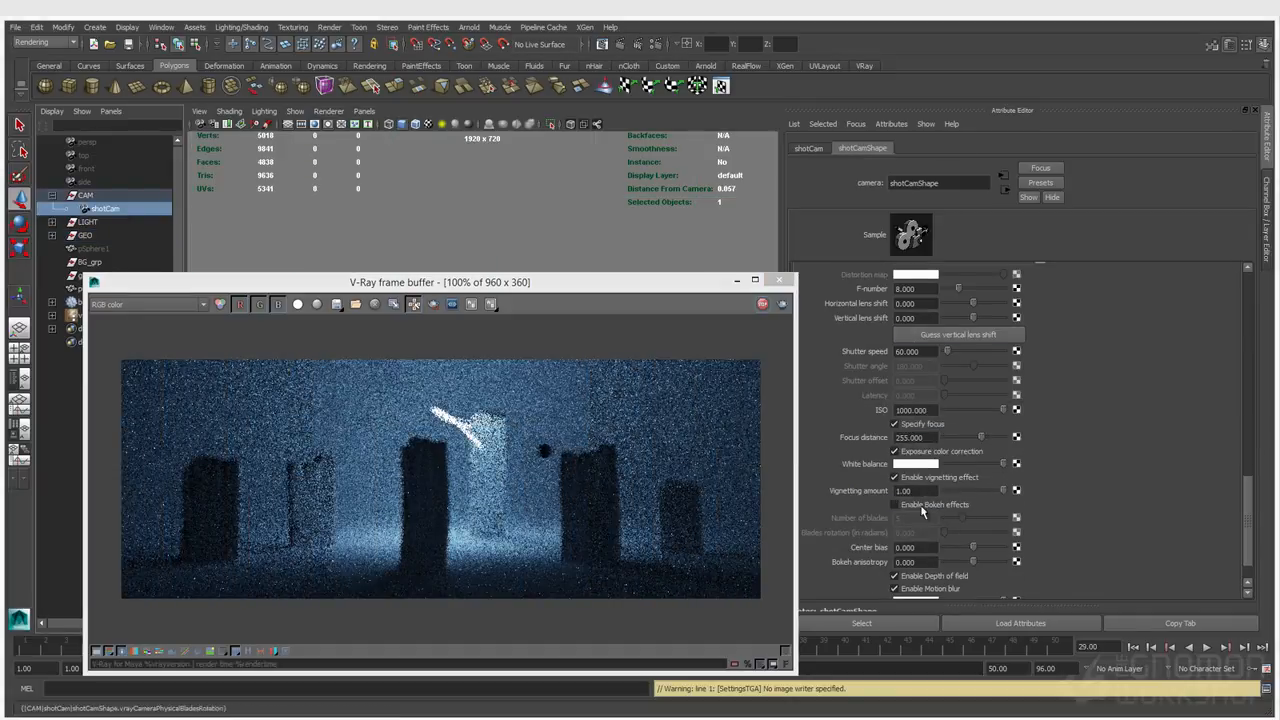
pyautogui.click(912, 410)
pyautogui.write('1200')
pyautogui.press('Return')
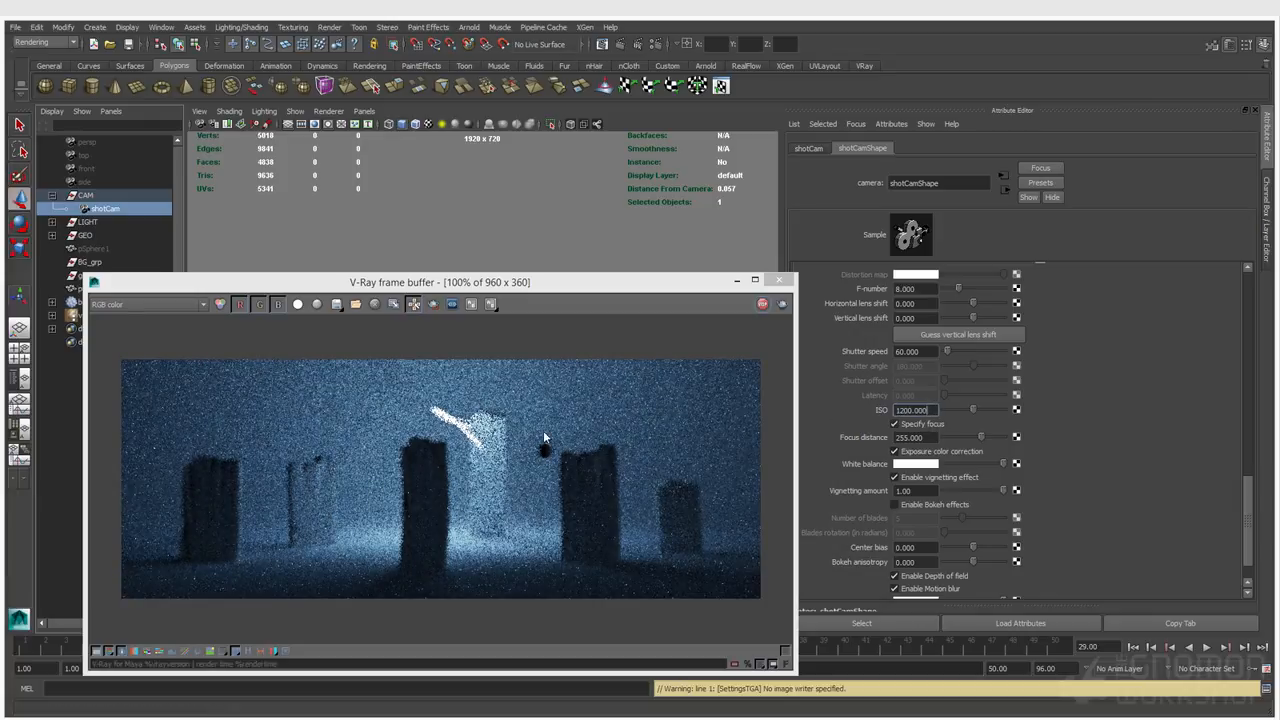
pyautogui.click(933, 410)
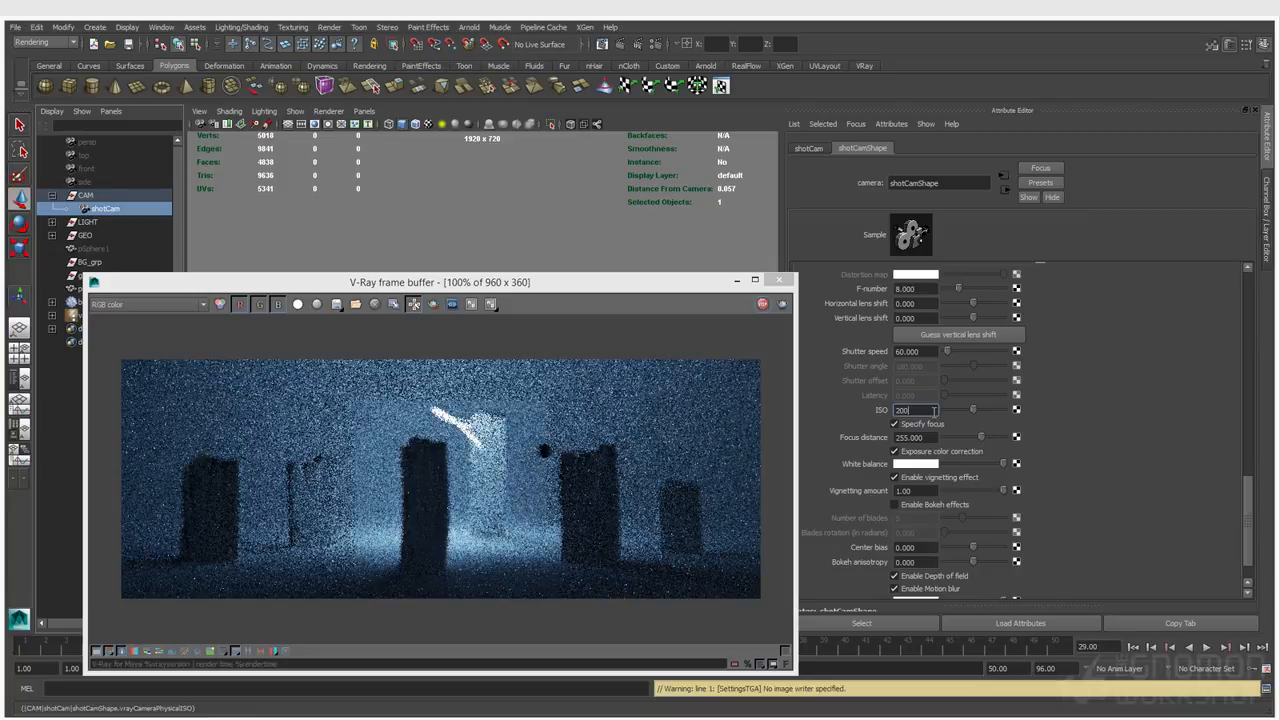
pyautogui.write('2000')
pyautogui.press('Return')
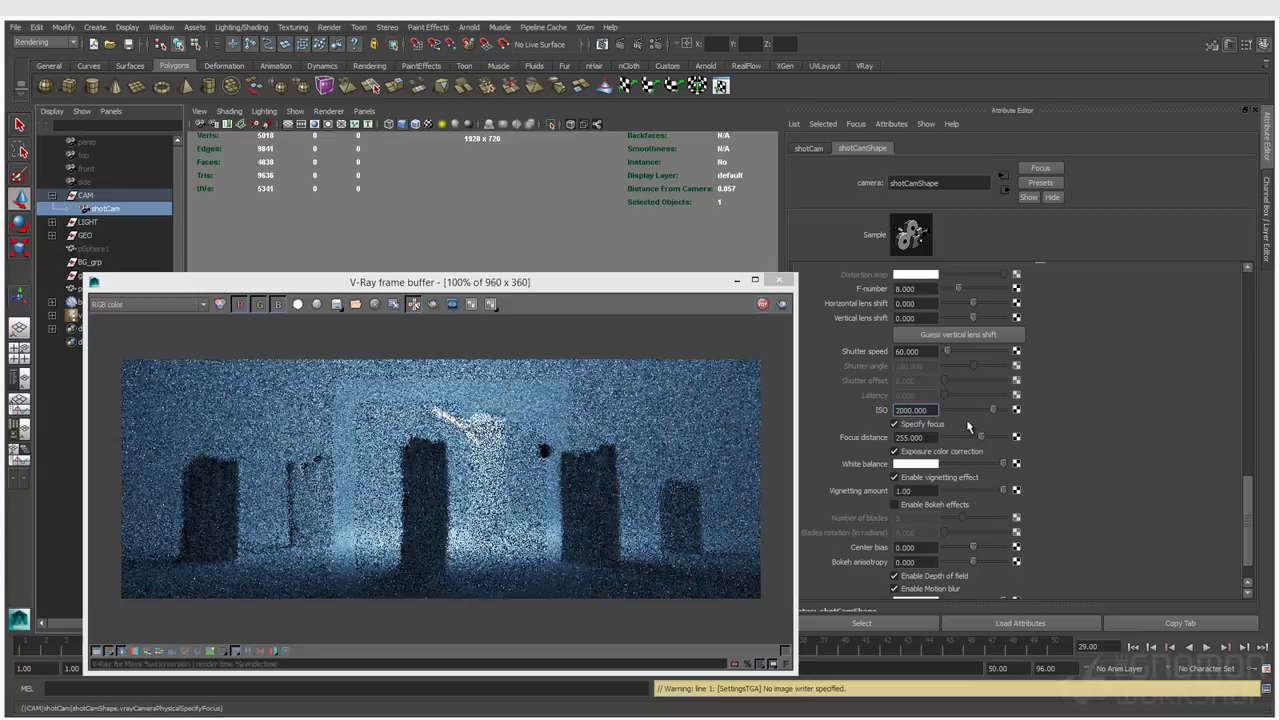
pyautogui.click(912, 410)
pyautogui.write('1500')
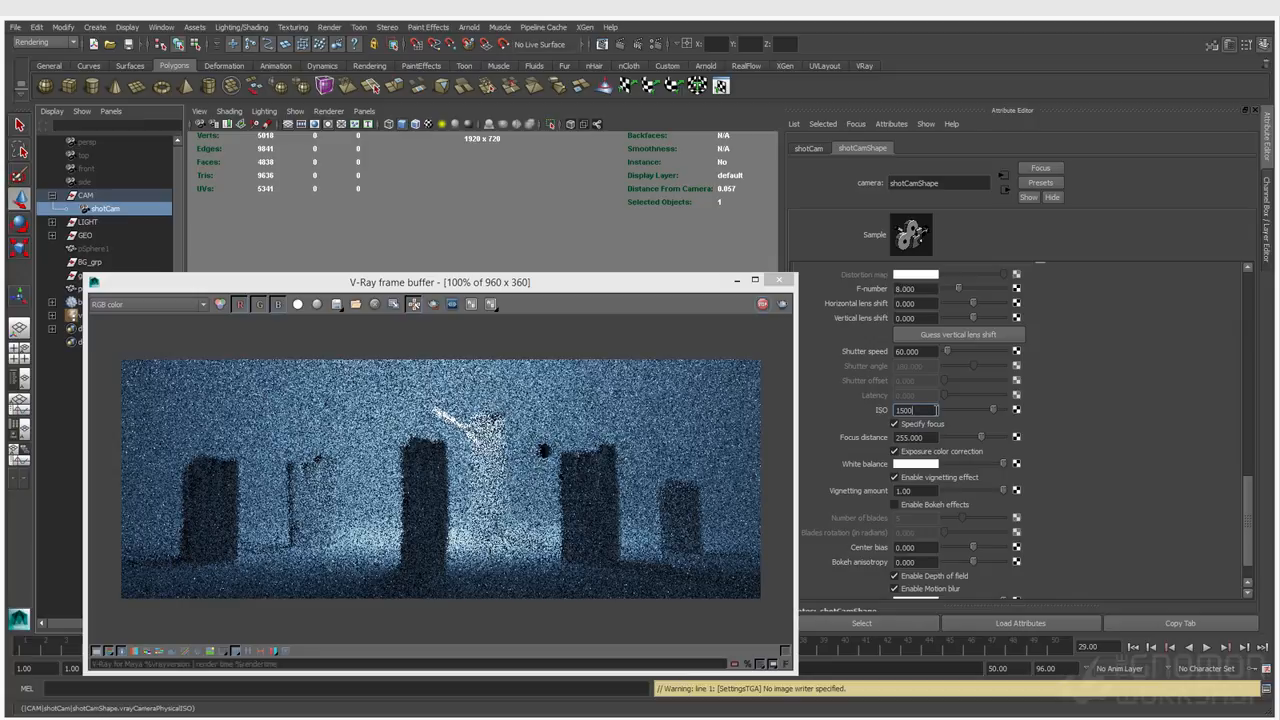
pyautogui.press('Return')
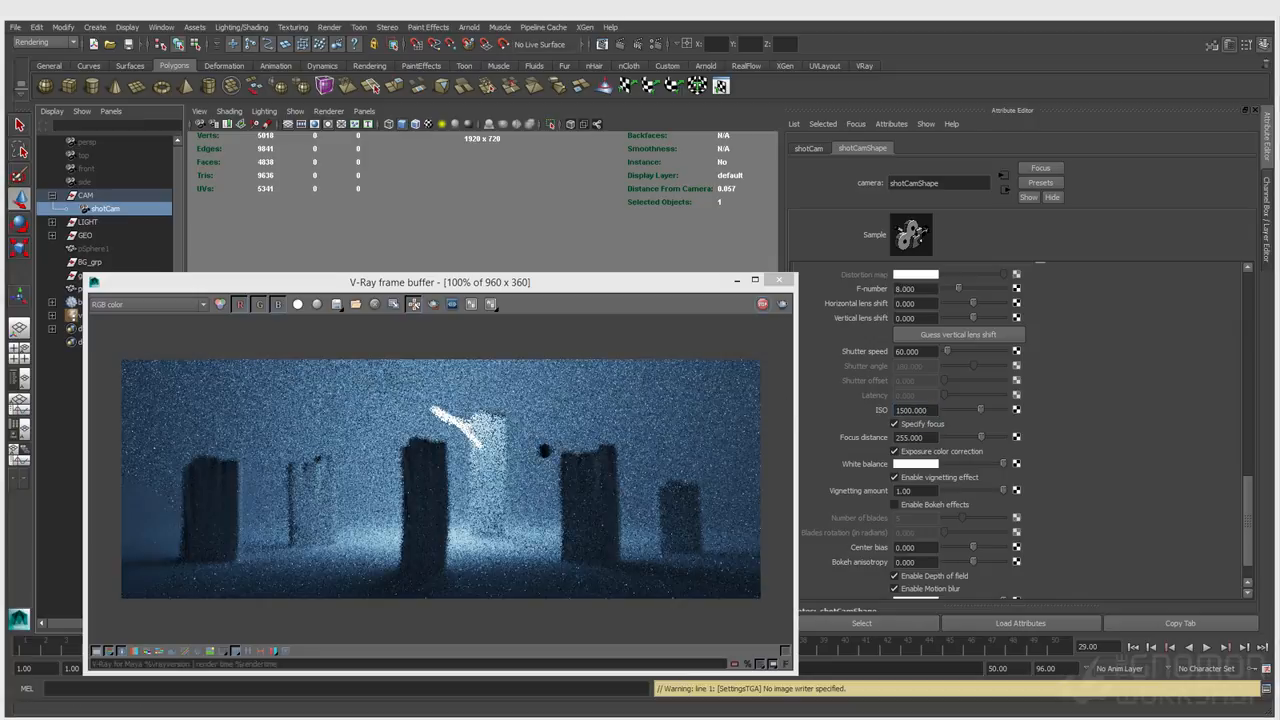
# Set shotCam's focus distance to 687
pyautogui.click(929, 438)
pyautogui.write('687')
pyautogui.press('Return')
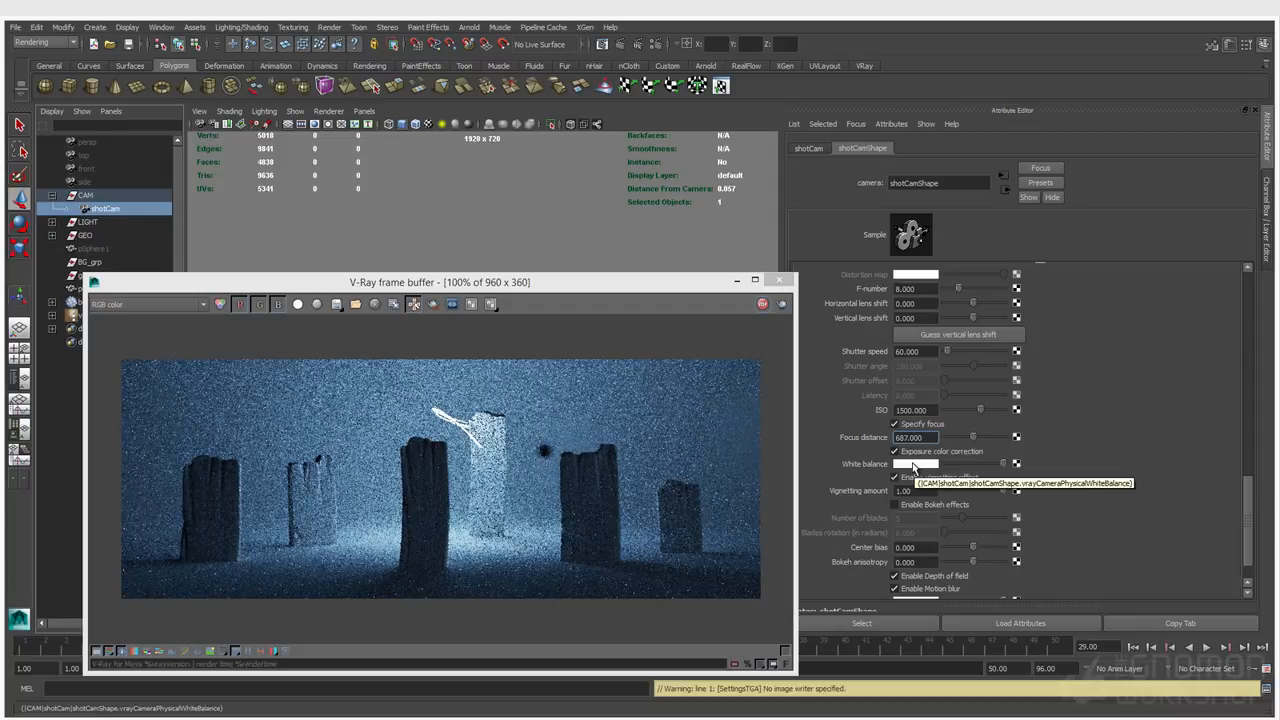
# Try a light cyan white balance on shotCam, with hue about 186, saturation 0.427 and value 1, and restore white
pyautogui.click(911, 465)
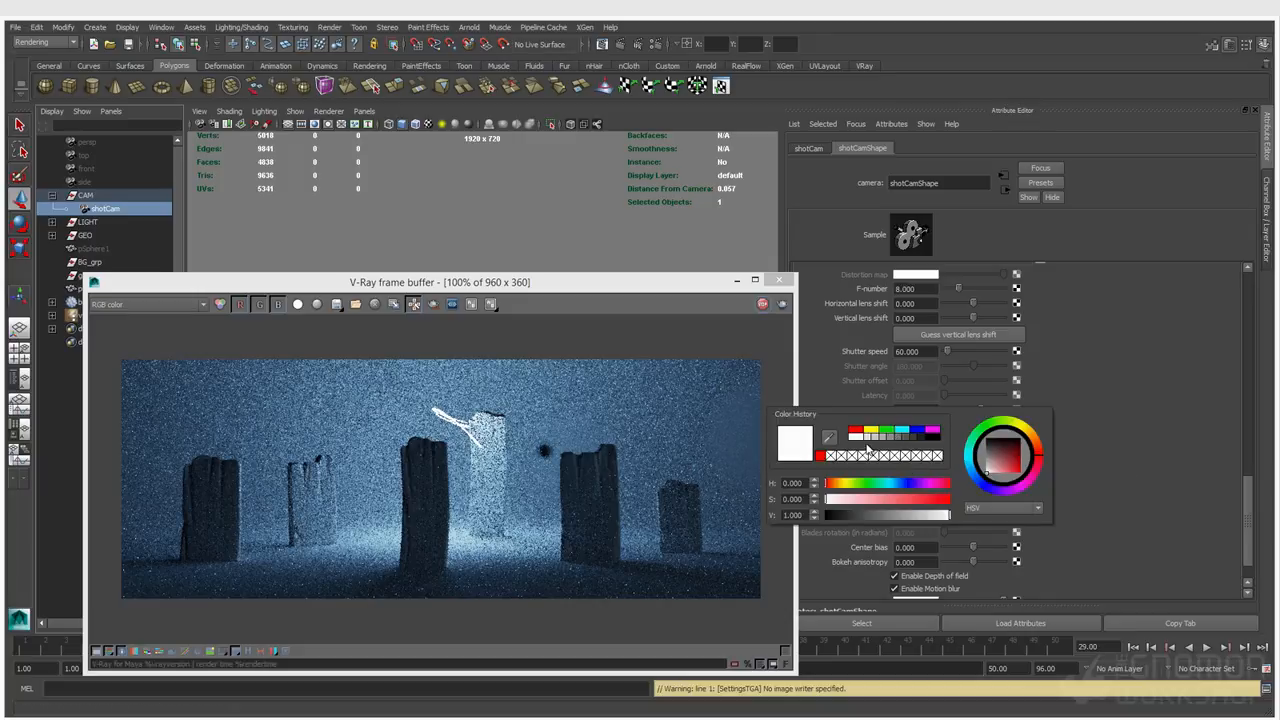
pyautogui.click(913, 463)
pyautogui.moveTo(874, 486); pyautogui.dragTo(896, 501)
pyautogui.click(876, 499)
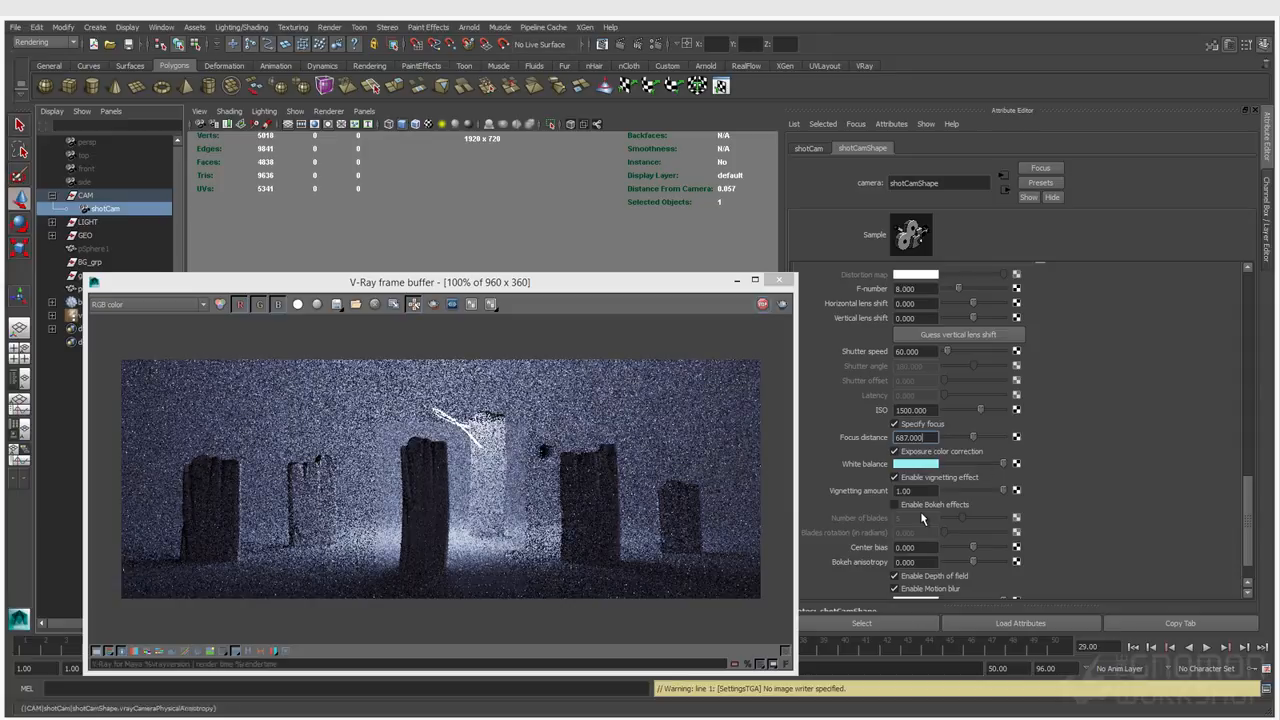
pyautogui.click(908, 467)
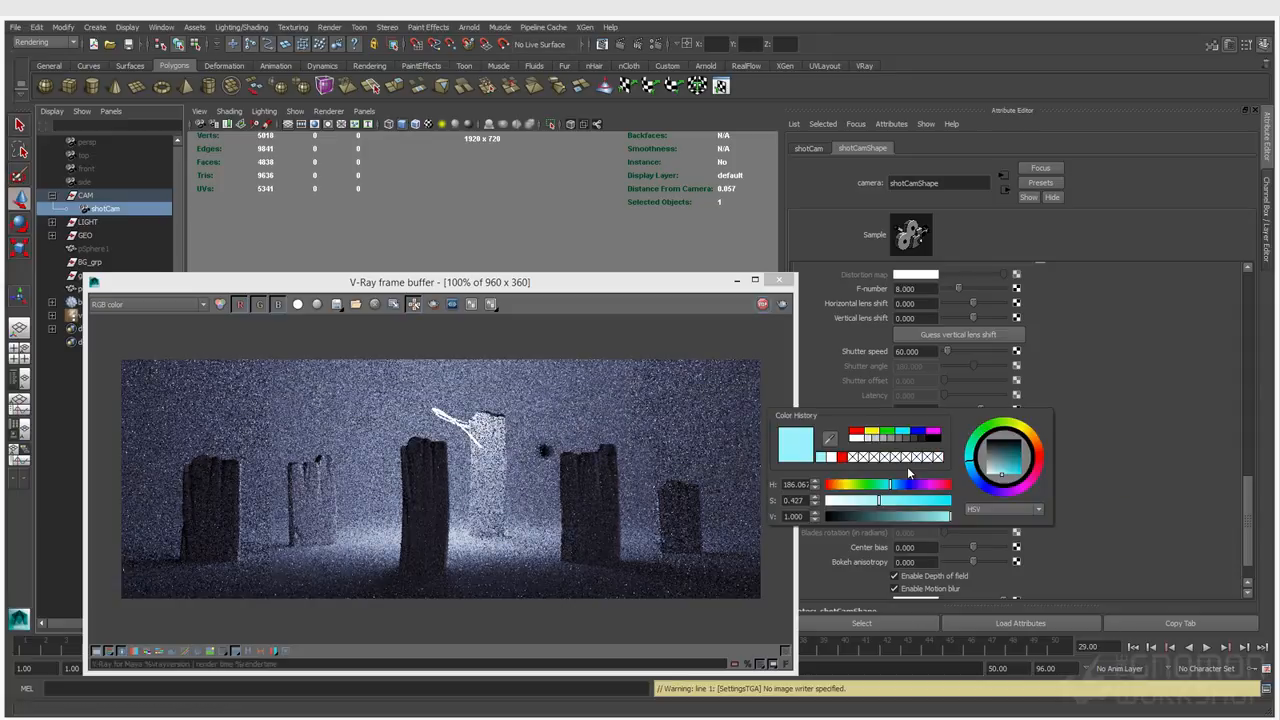
pyautogui.click(832, 458)
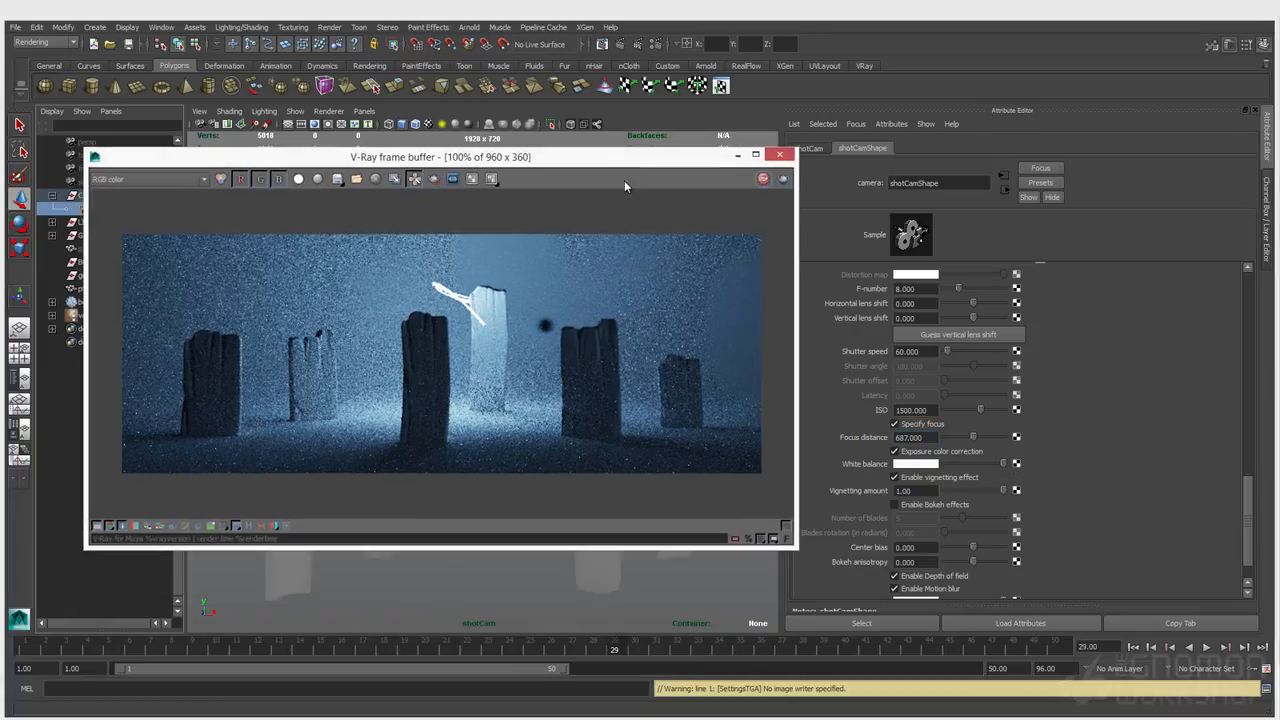
# Turn off shotCam's vignetting effect and rerun the interactive render at frame 31
pyautogui.click(895, 479)
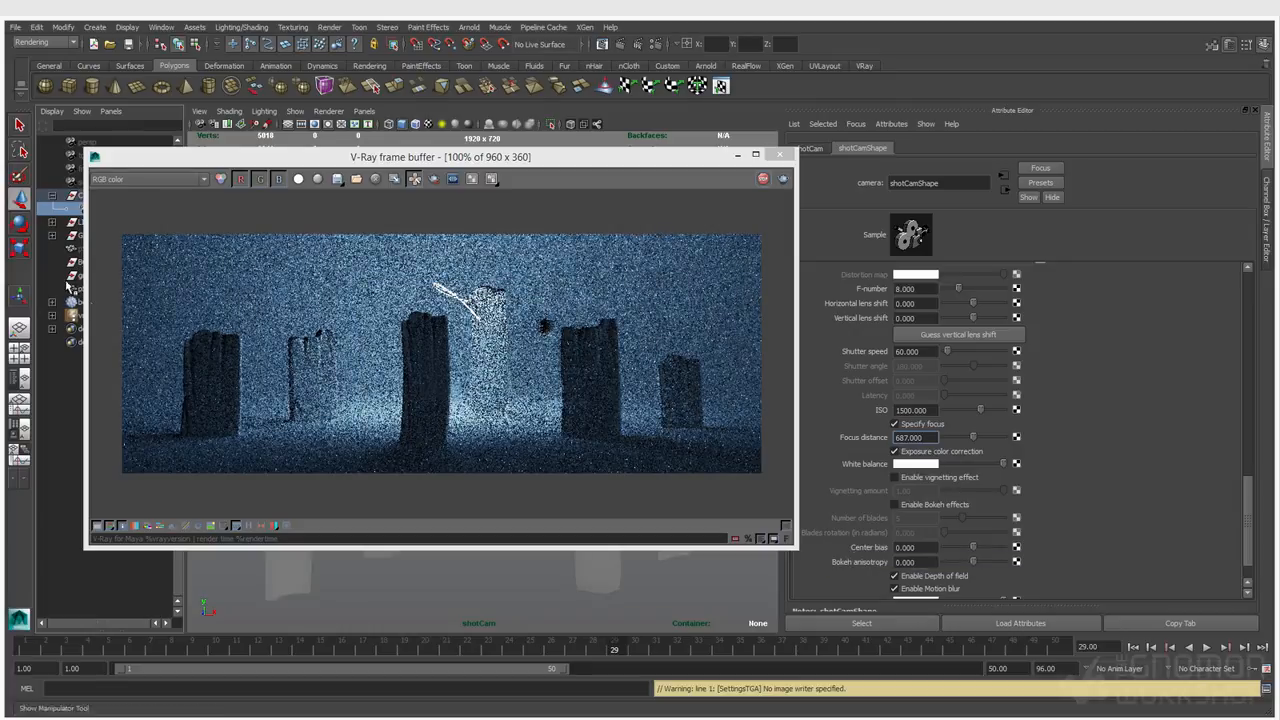
pyautogui.moveTo(602, 157); pyautogui.dragTo(410, 301)
pyautogui.click(605, 234)
pyautogui.click(656, 652)
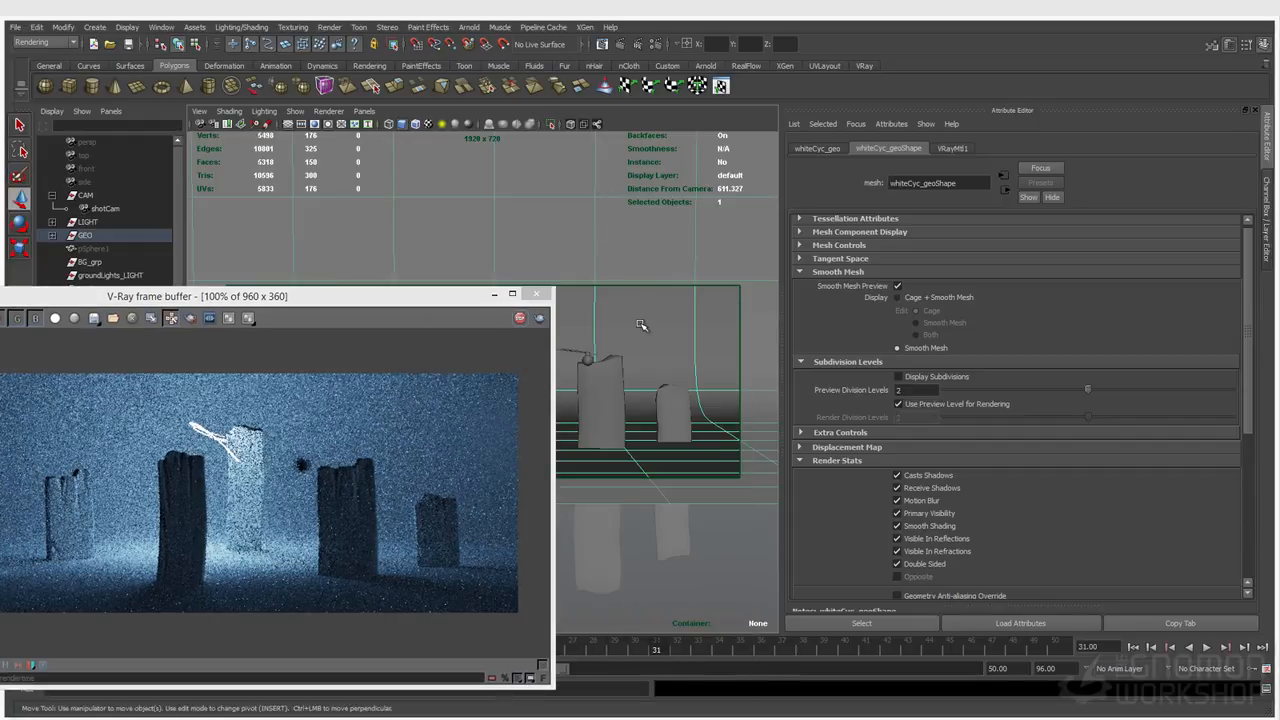
pyautogui.click(634, 46)
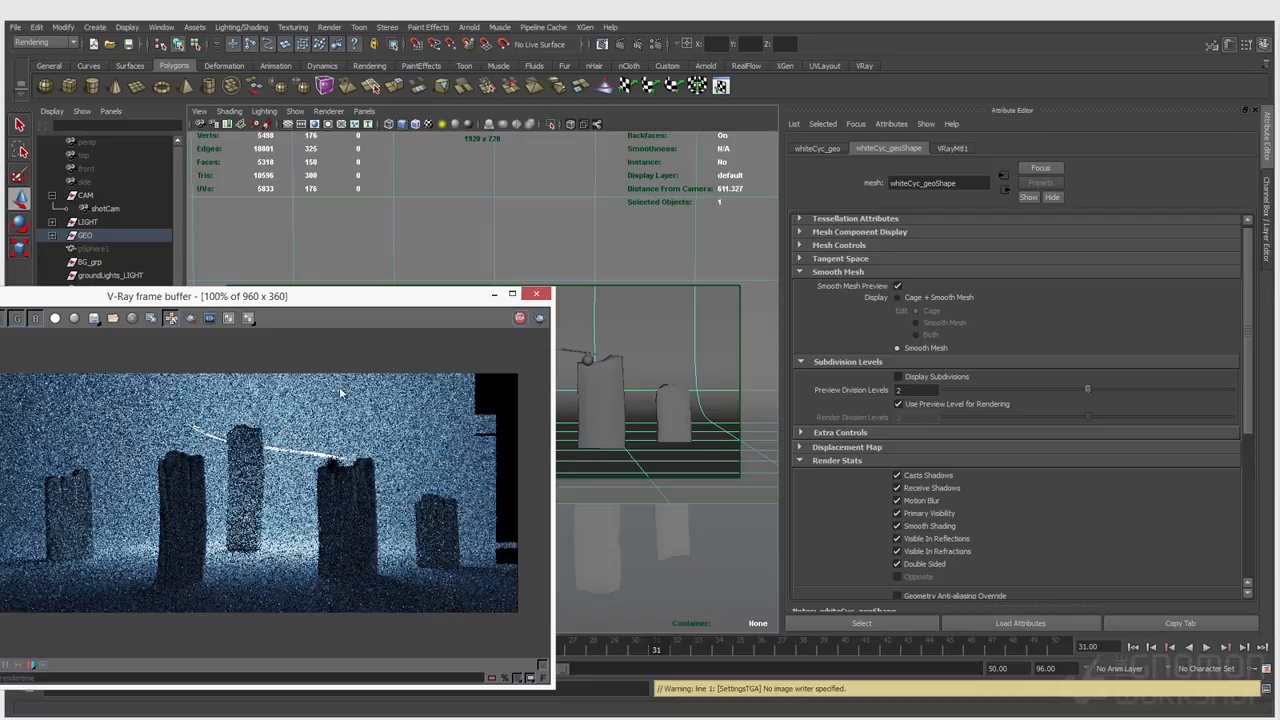
pyautogui.moveTo(395, 298); pyautogui.dragTo(637, 221)
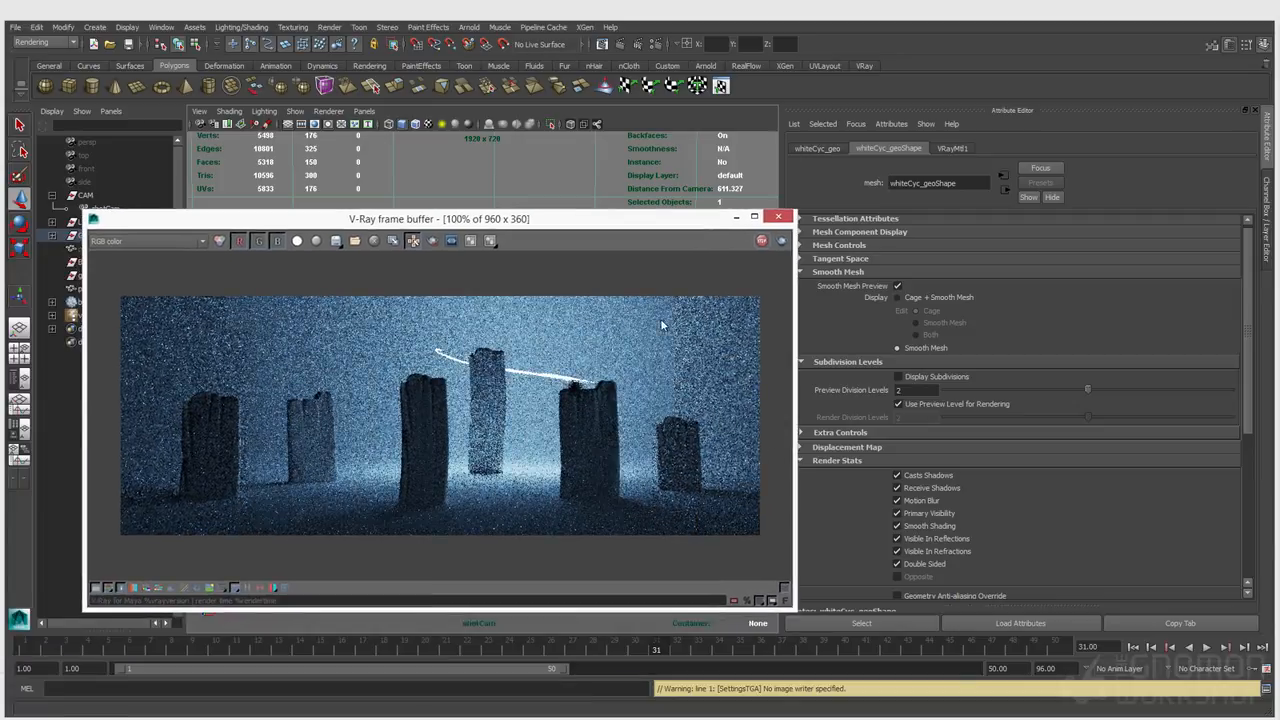
# Reselect the viewport's camera, shotCam, and turn its vignetting effect back on
pyautogui.click(199, 111)
pyautogui.click(202, 126)
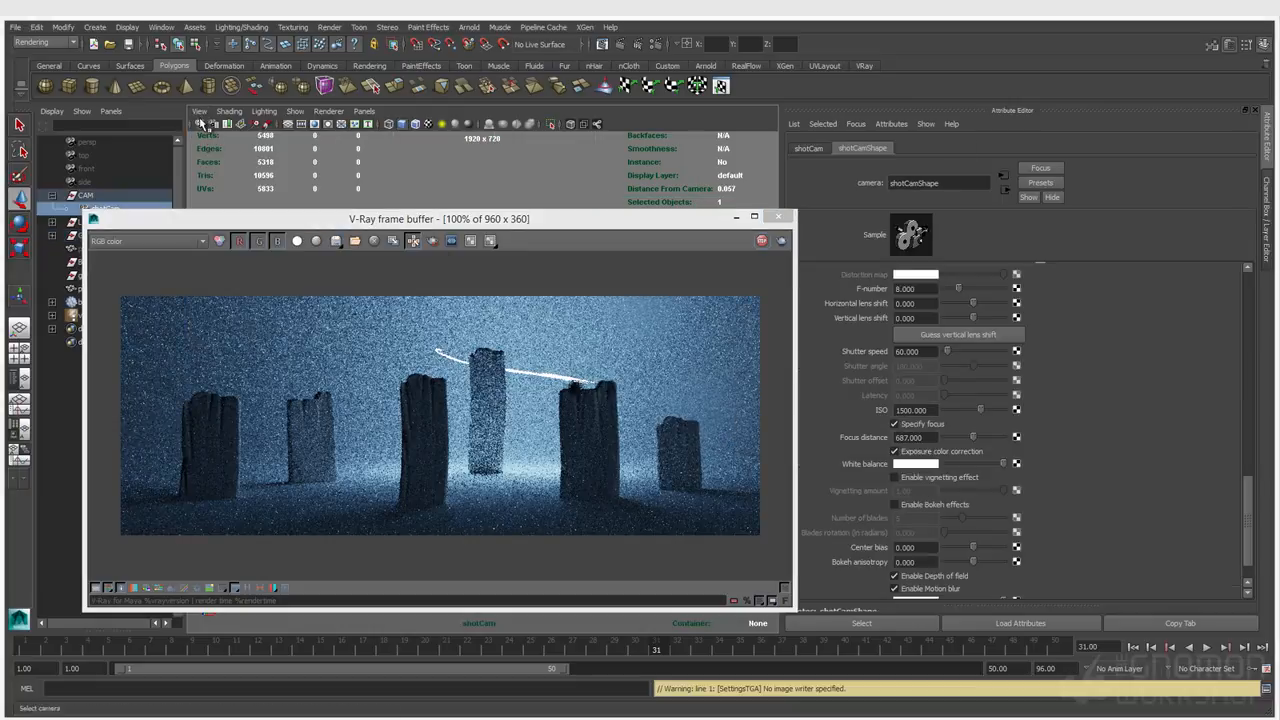
pyautogui.click(907, 482)
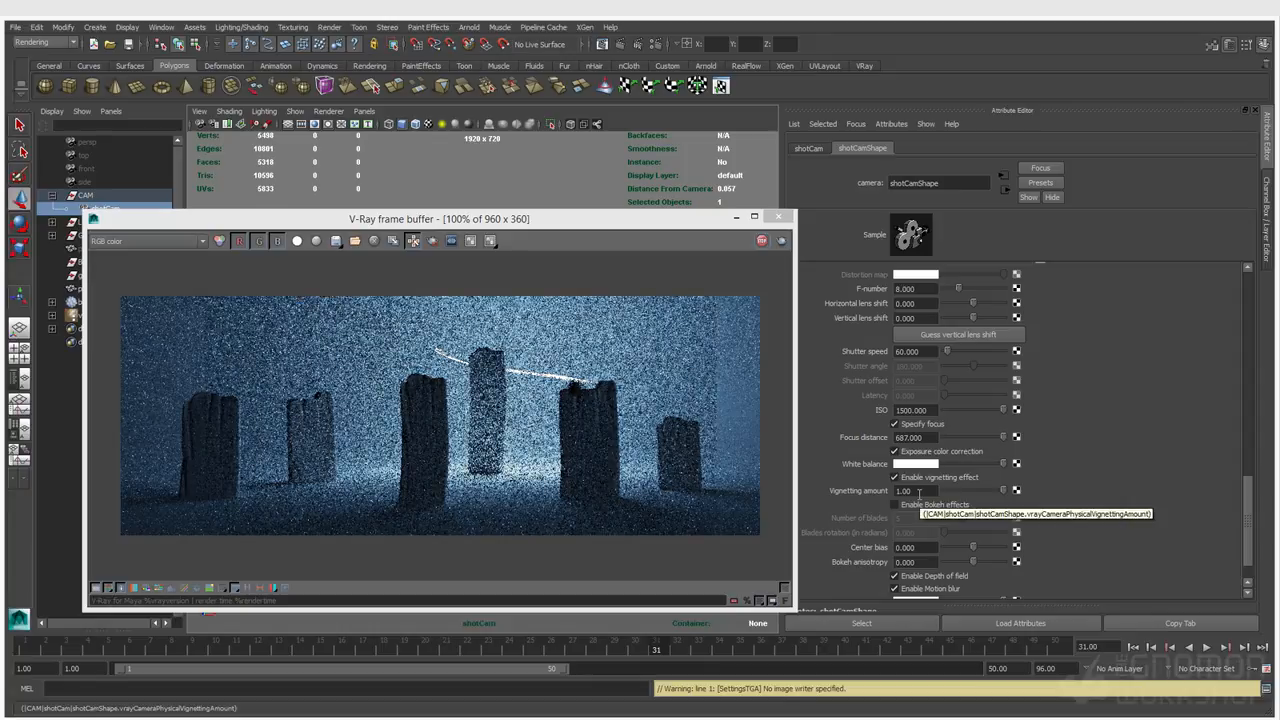
# Turn on region rendering and render the upper-right corner of the frame with the vignetting effect enabled
pyautogui.click(767, 357)
pyautogui.click(433, 242)
pyautogui.moveTo(660, 285); pyautogui.dragTo(794, 357)
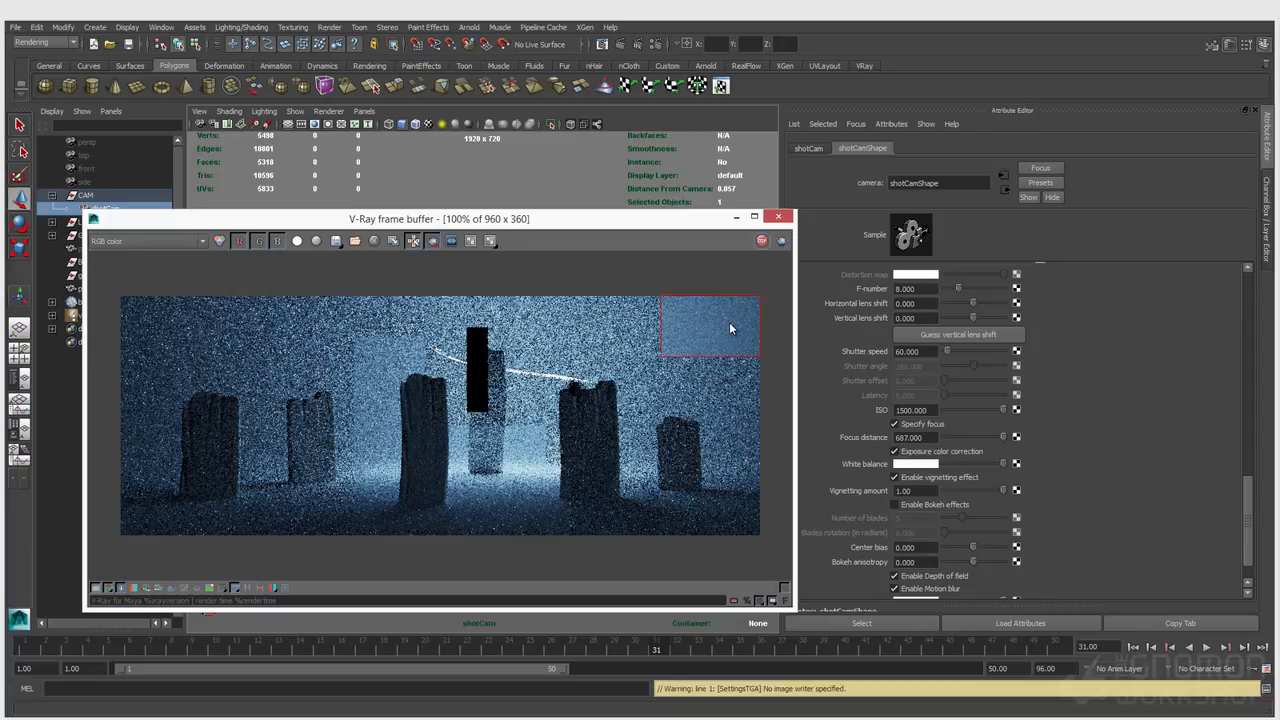
pyautogui.moveTo(712, 287); pyautogui.dragTo(768, 350)
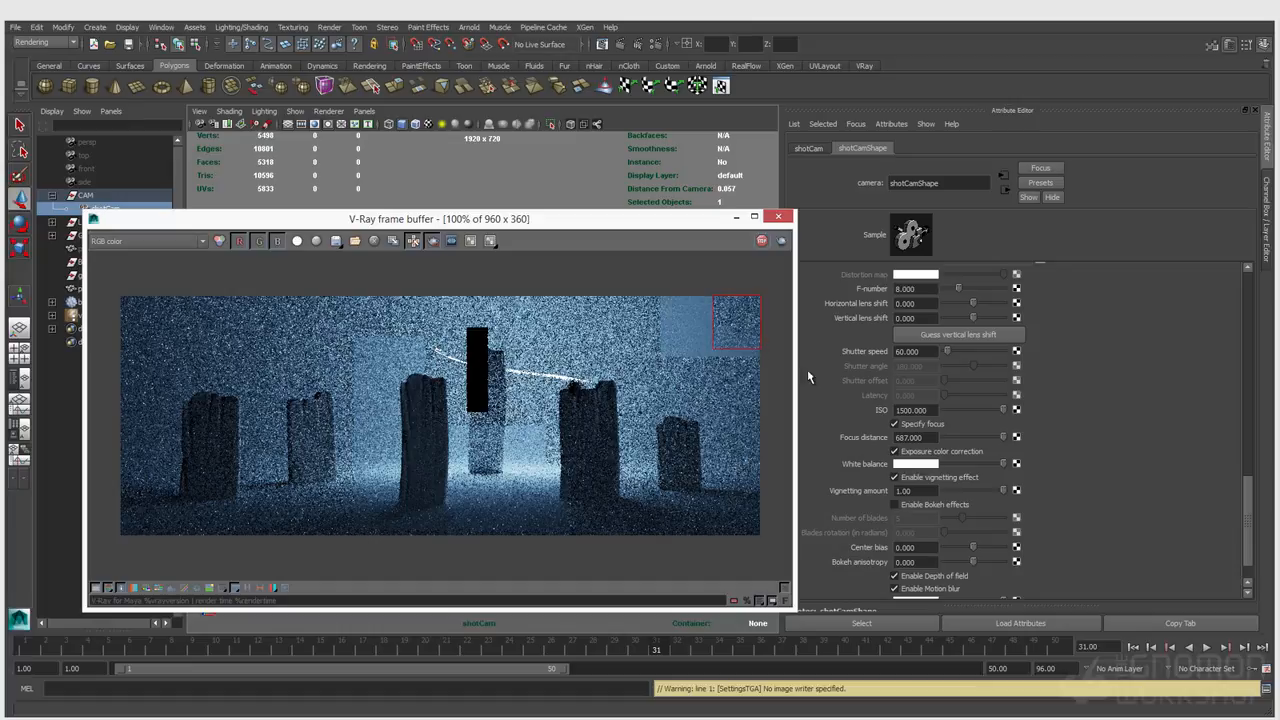
# Turn off shotCam's vignetting effect, render a region in the upper-right corner for comparison, and re-enable vignetting
pyautogui.click(909, 480)
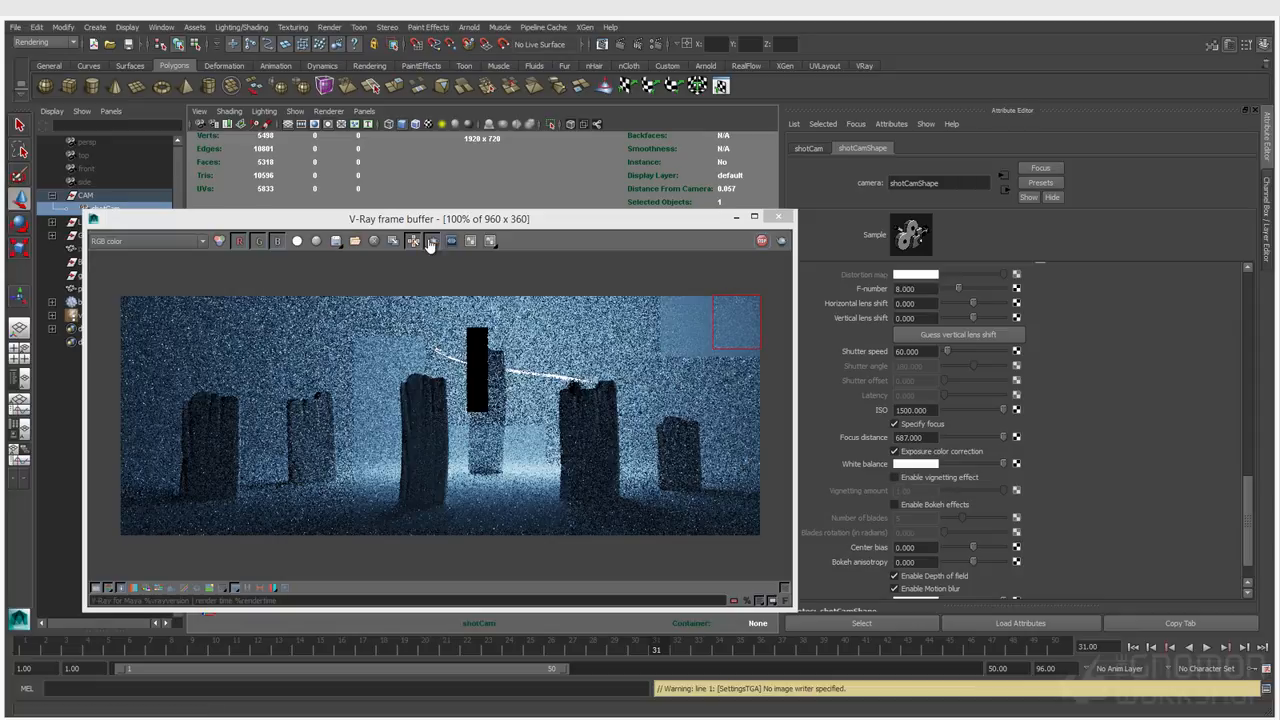
pyautogui.moveTo(671, 330); pyautogui.dragTo(754, 367)
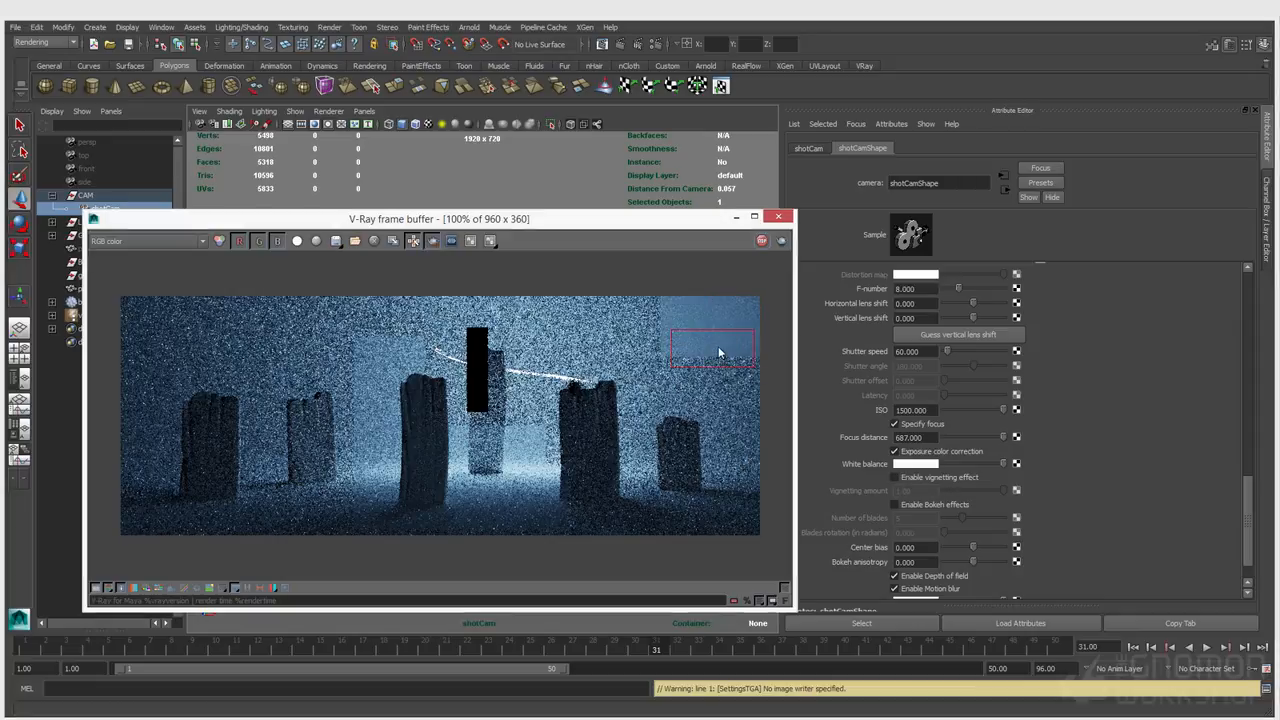
pyautogui.scroll(1, 722, 332)
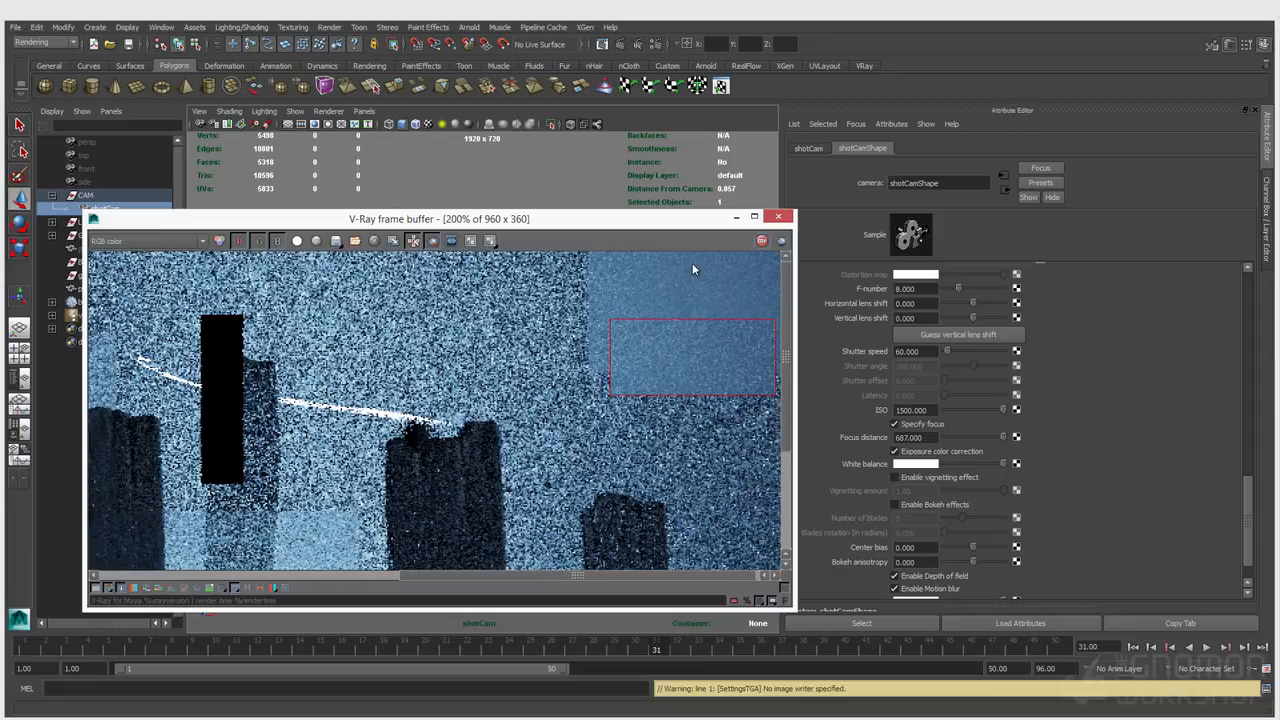
pyautogui.scroll(-1, 692, 305)
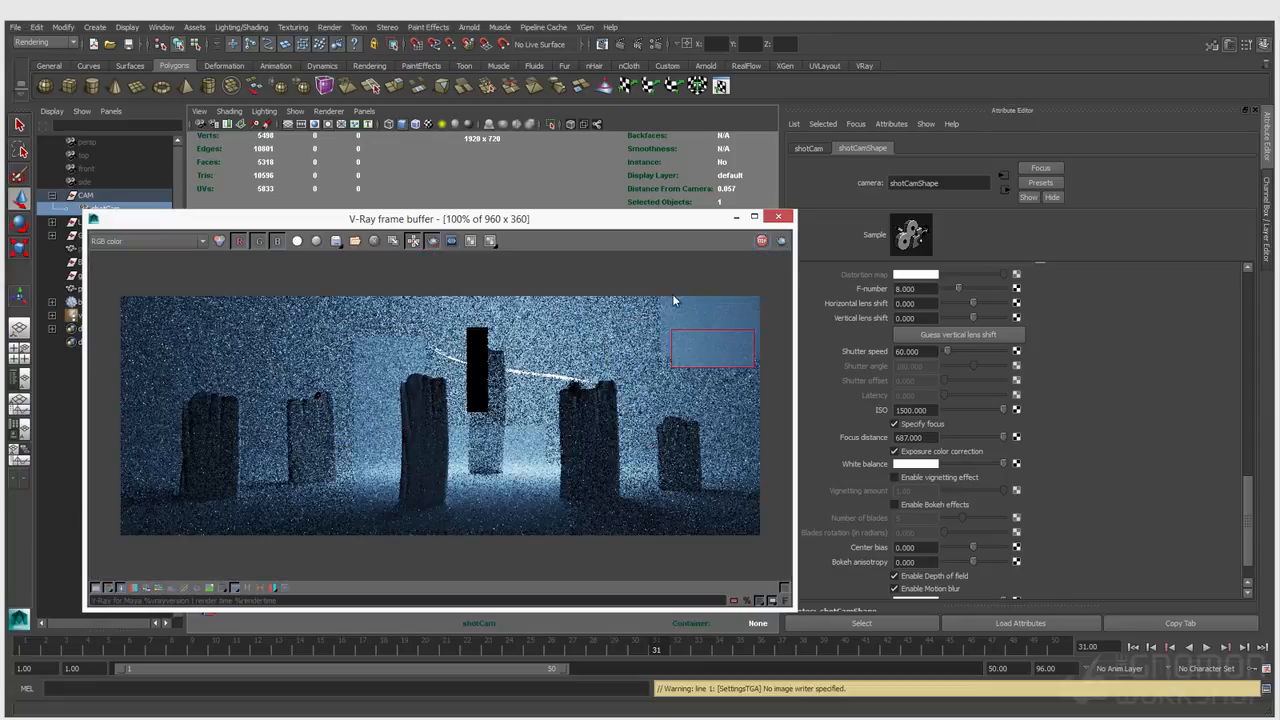
pyautogui.click(894, 477)
# Try vignetting amounts of 3 and 10 on shotCam, rendering the upper-right corner and the whole frame
pyautogui.doubleClick(906, 491)
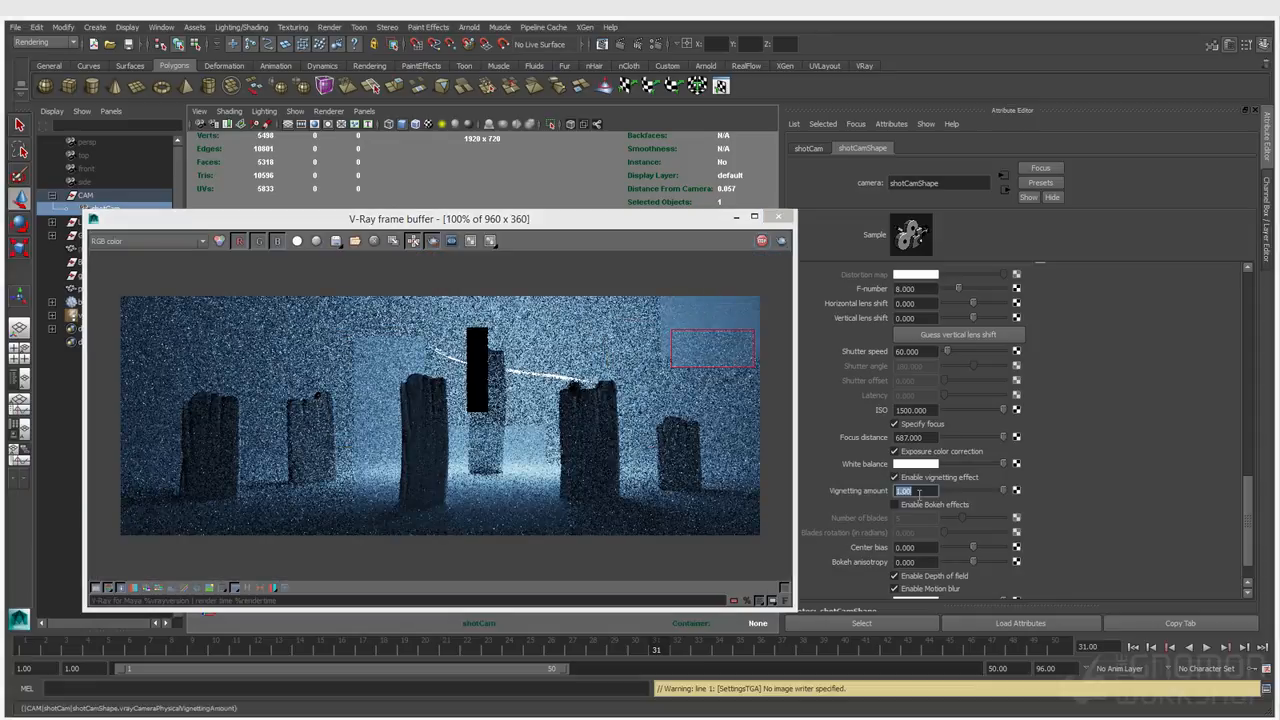
pyautogui.write('3')
pyautogui.press('Return')
pyautogui.moveTo(614, 295); pyautogui.dragTo(760, 370)
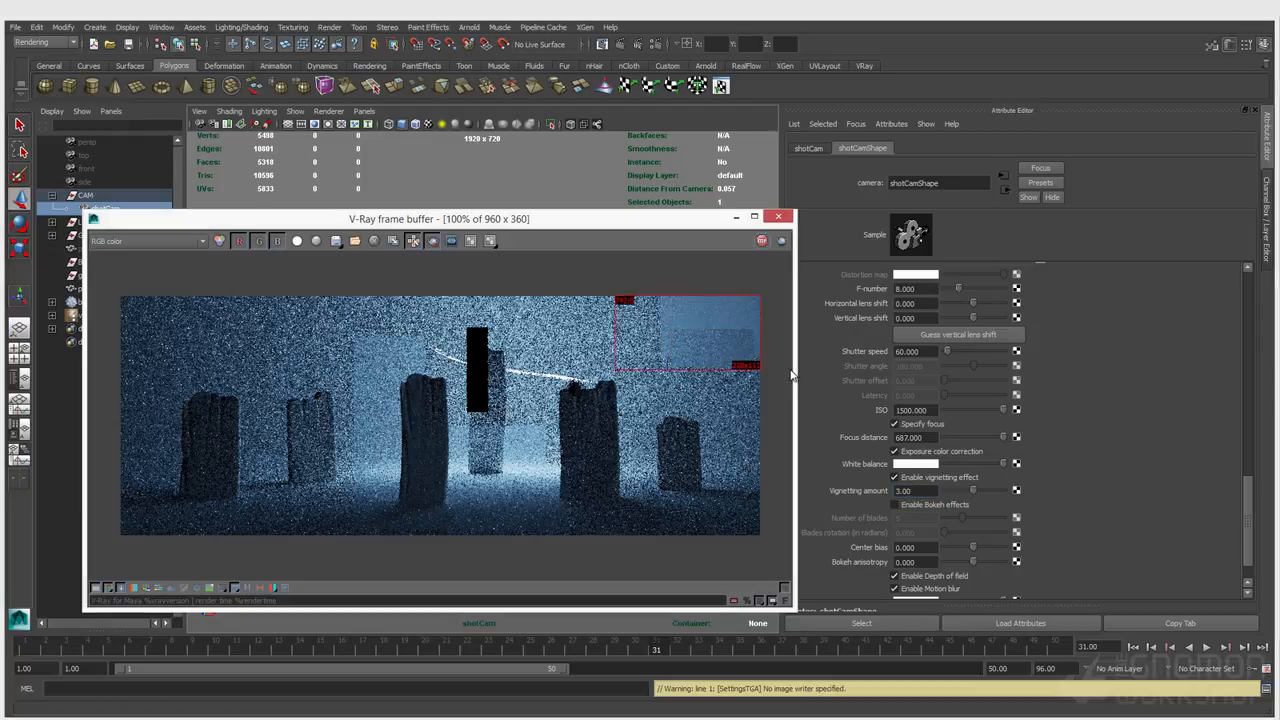
pyautogui.doubleClick(924, 491)
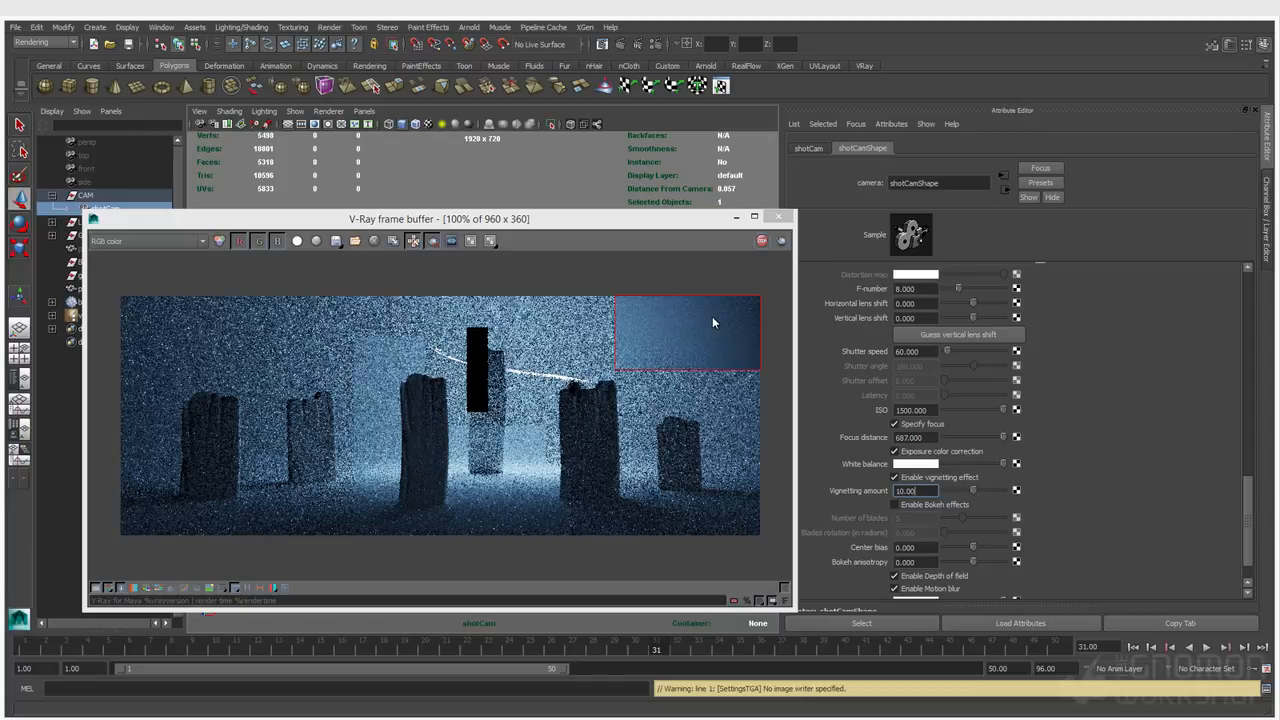
pyautogui.moveTo(769, 283); pyautogui.dragTo(76, 660)
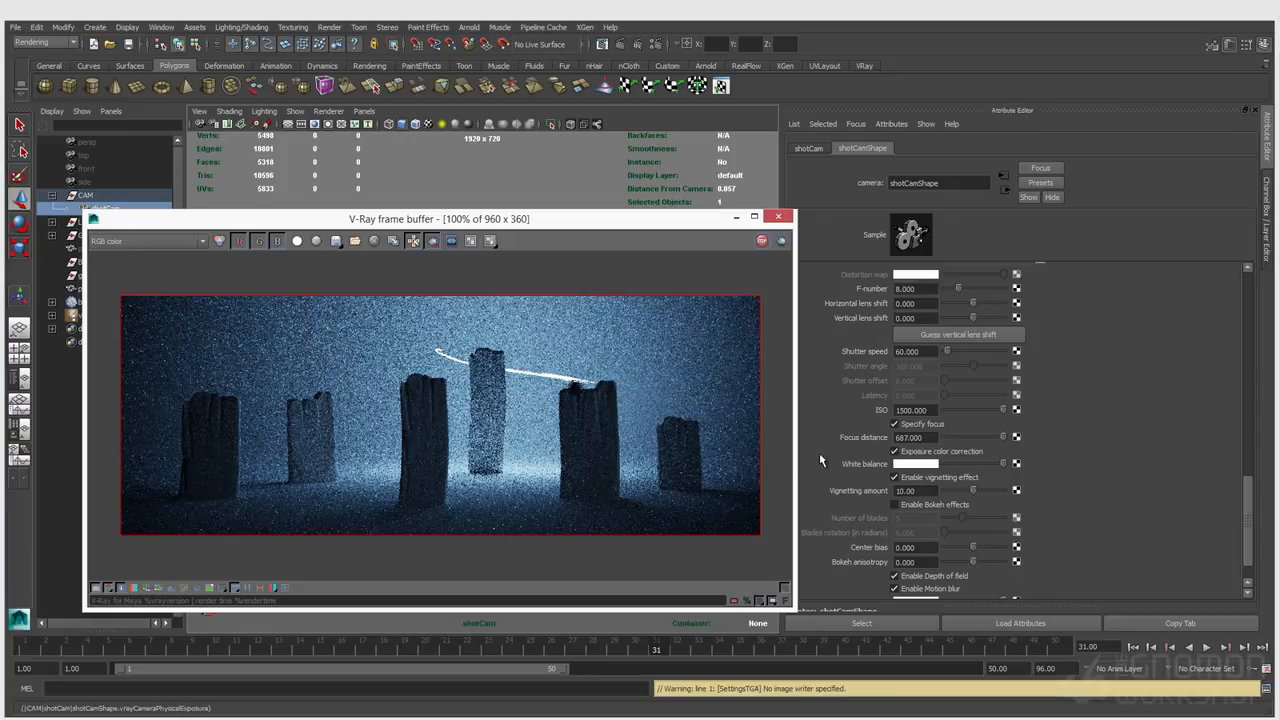
# Set shotCam's vignetting amount to 1 and turn off the vignetting effect
pyautogui.click(918, 490)
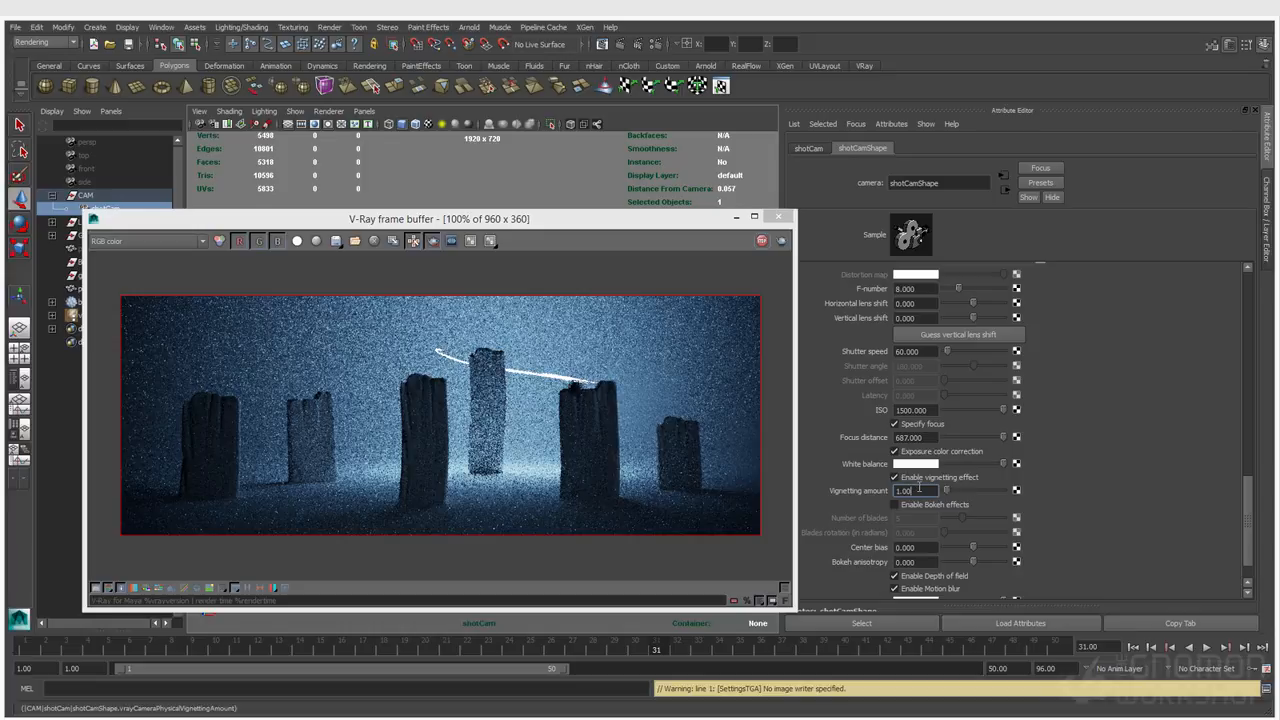
pyautogui.click(914, 478)
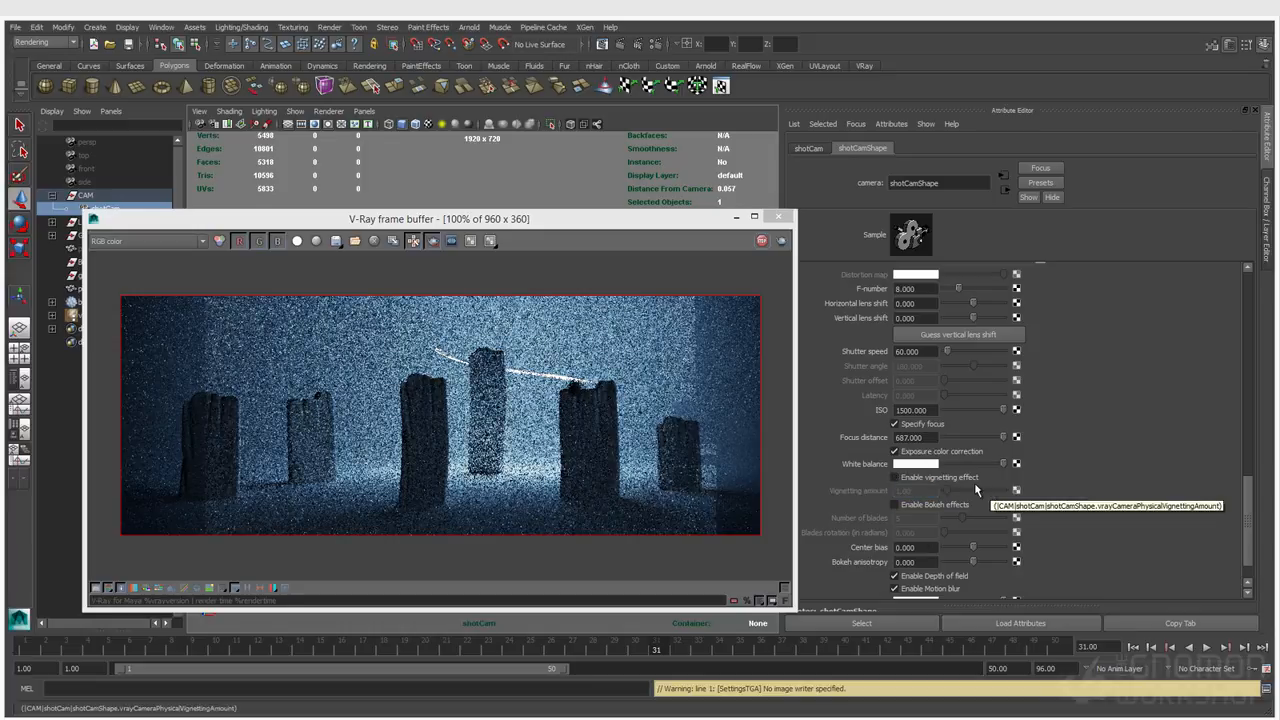
# Enable bokeh effects on shotCam and turn off its motion blur
pyautogui.scroll(-2, 965, 450)
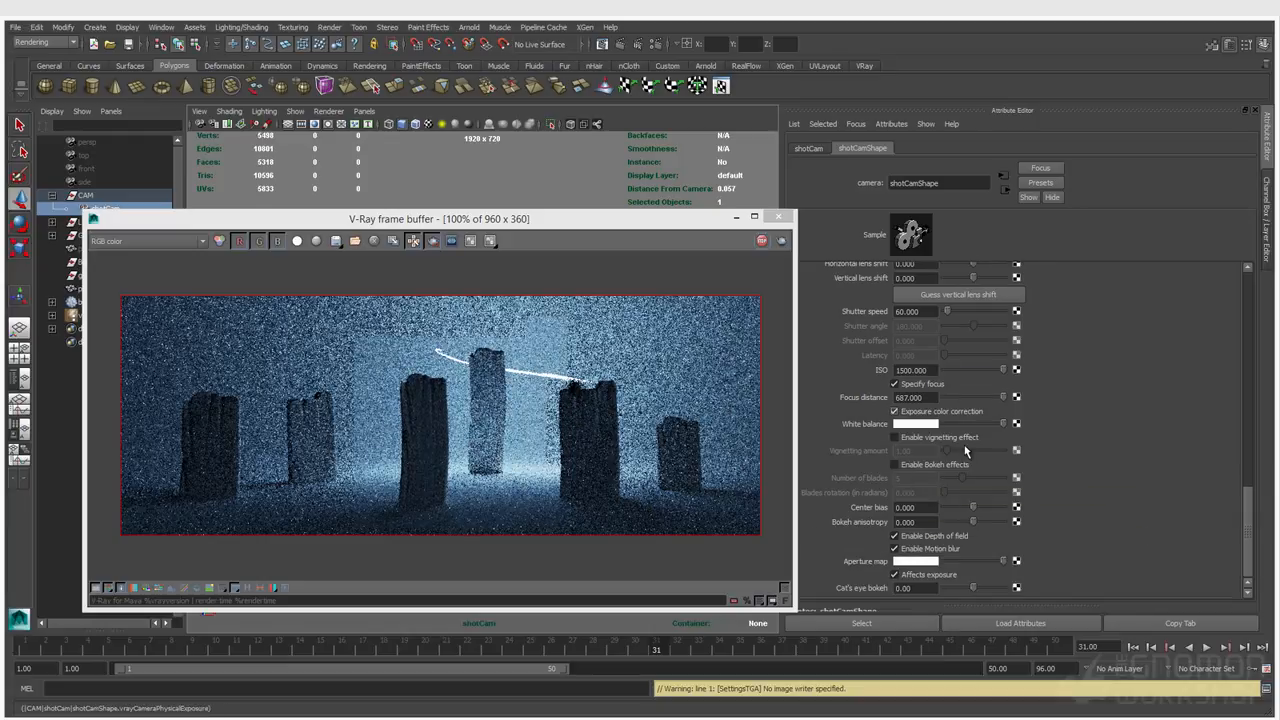
pyautogui.click(910, 468)
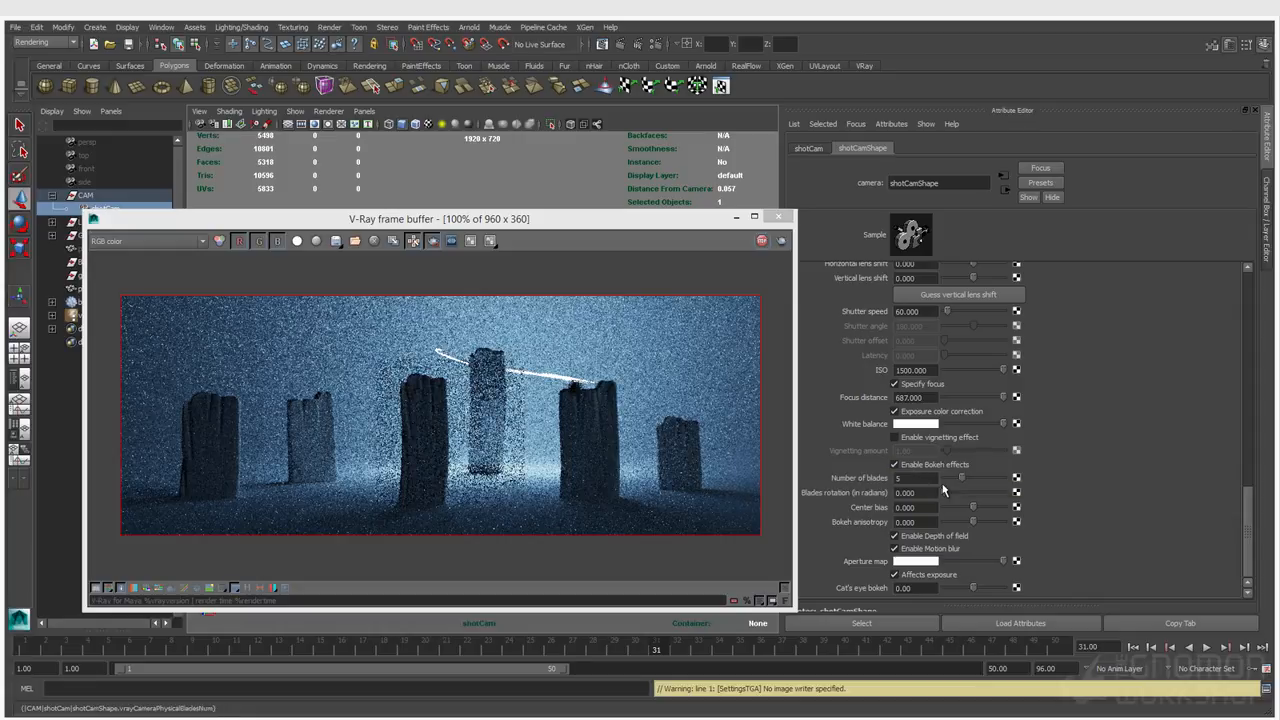
pyautogui.click(893, 465)
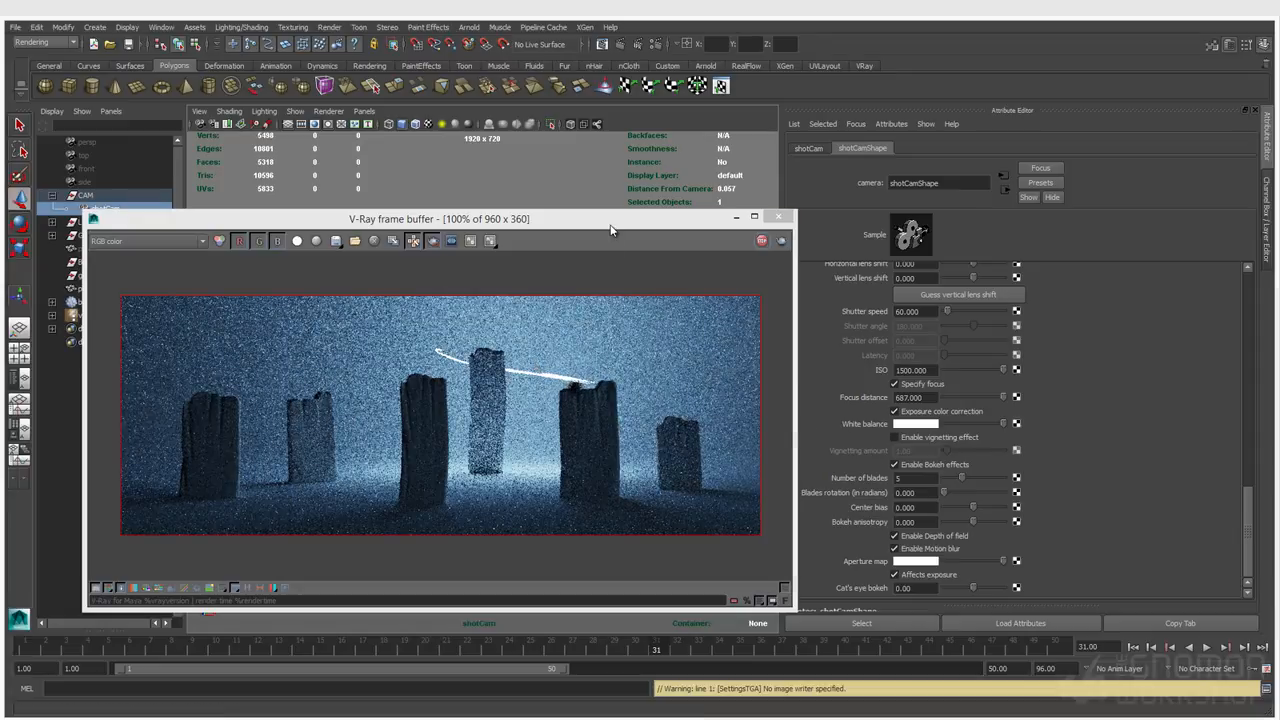
pyautogui.moveTo(609, 230); pyautogui.dragTo(615, 247)
pyautogui.click(895, 548)
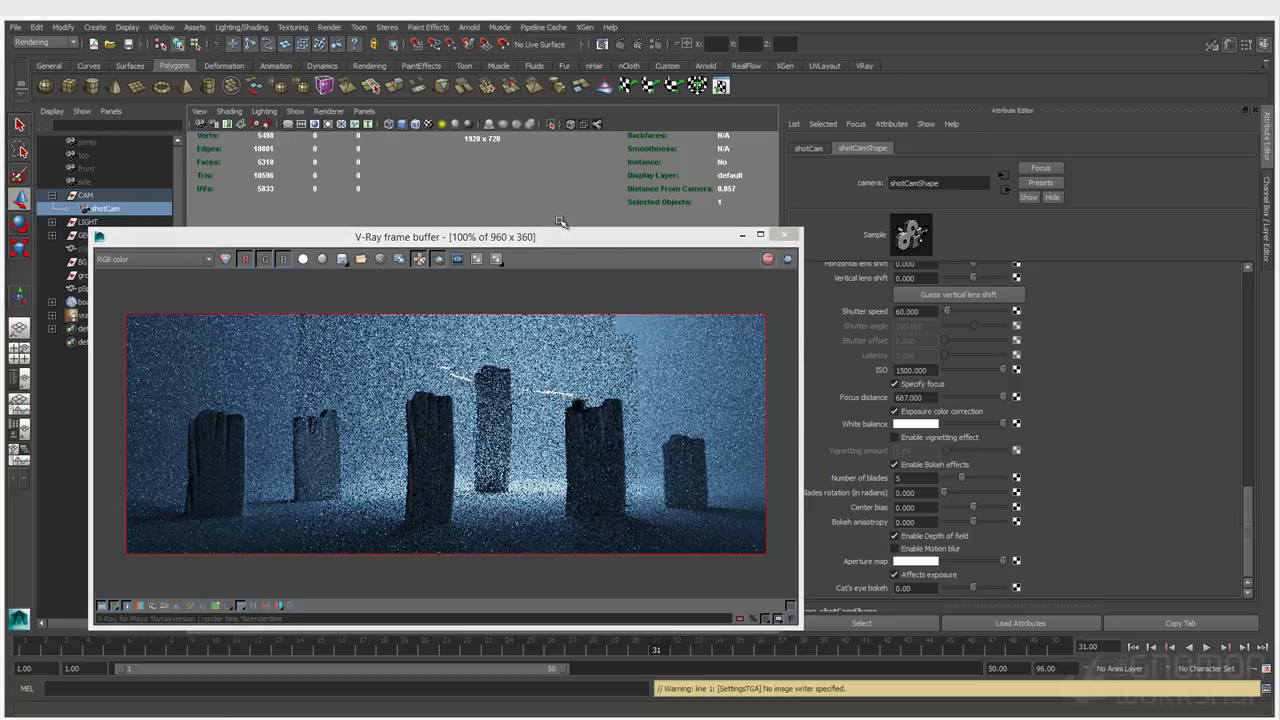
# Select pSphere2 at the end of the motion curve, scale it down and assign it the V-Ray light material
pyautogui.moveTo(563, 236); pyautogui.dragTo(566, 420)
pyautogui.click(587, 360)
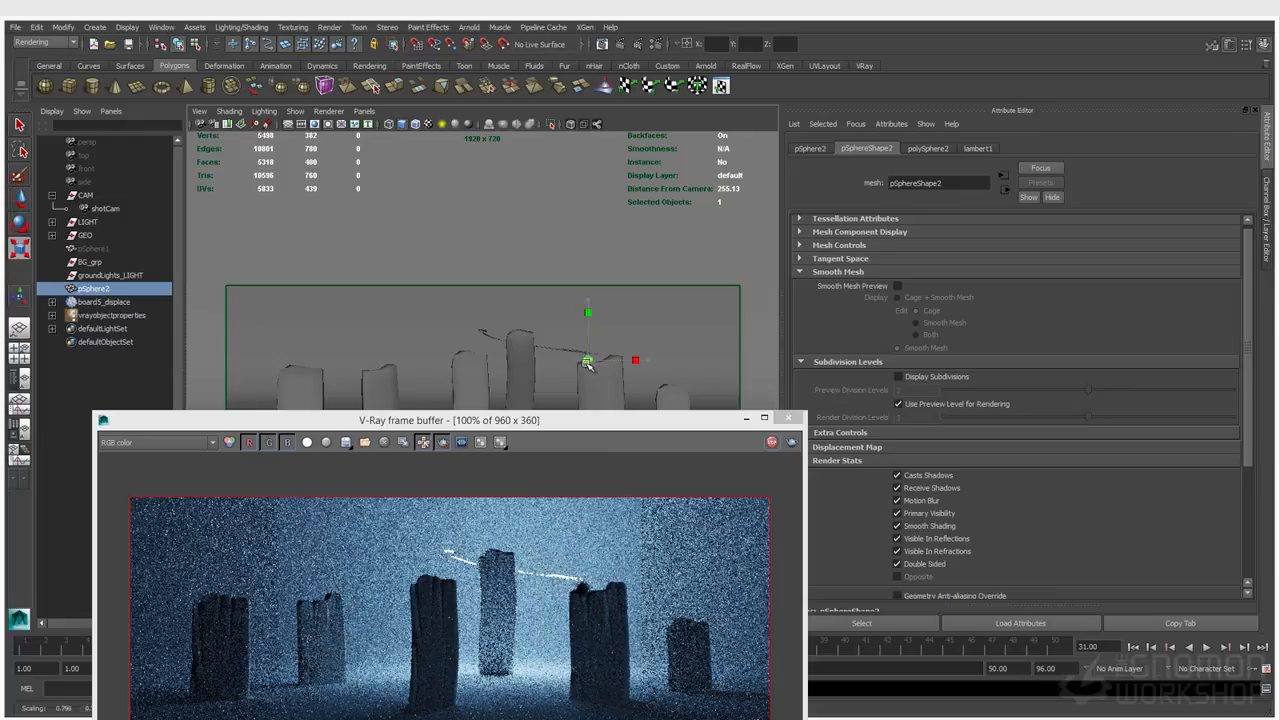
pyautogui.press('q')
pyautogui.press('w')
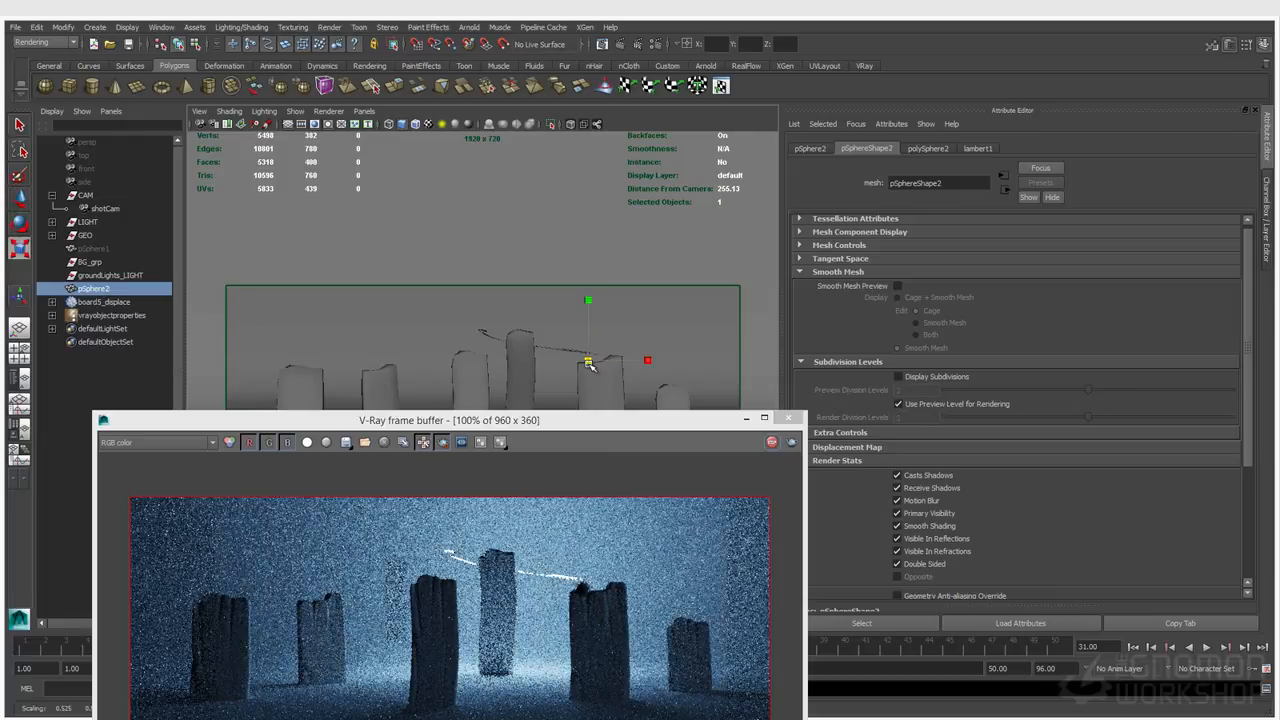
pyautogui.press('q')
pyautogui.moveTo(626, 323); pyautogui.dragTo(701, 614, button='right')
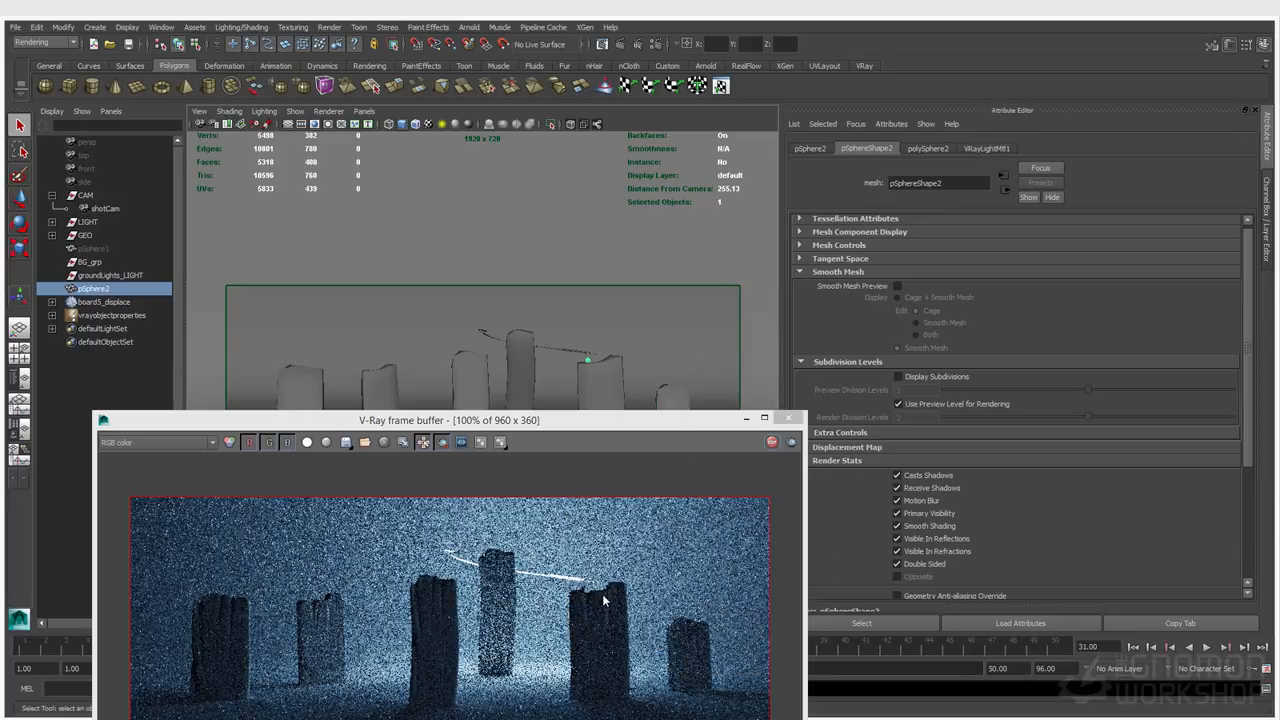
# Move pSphere2 up into the open background between the two rightmost pillars and bring up shotCam's attributes
pyautogui.press('w')
pyautogui.moveTo(588, 360); pyautogui.dragTo(637, 323)
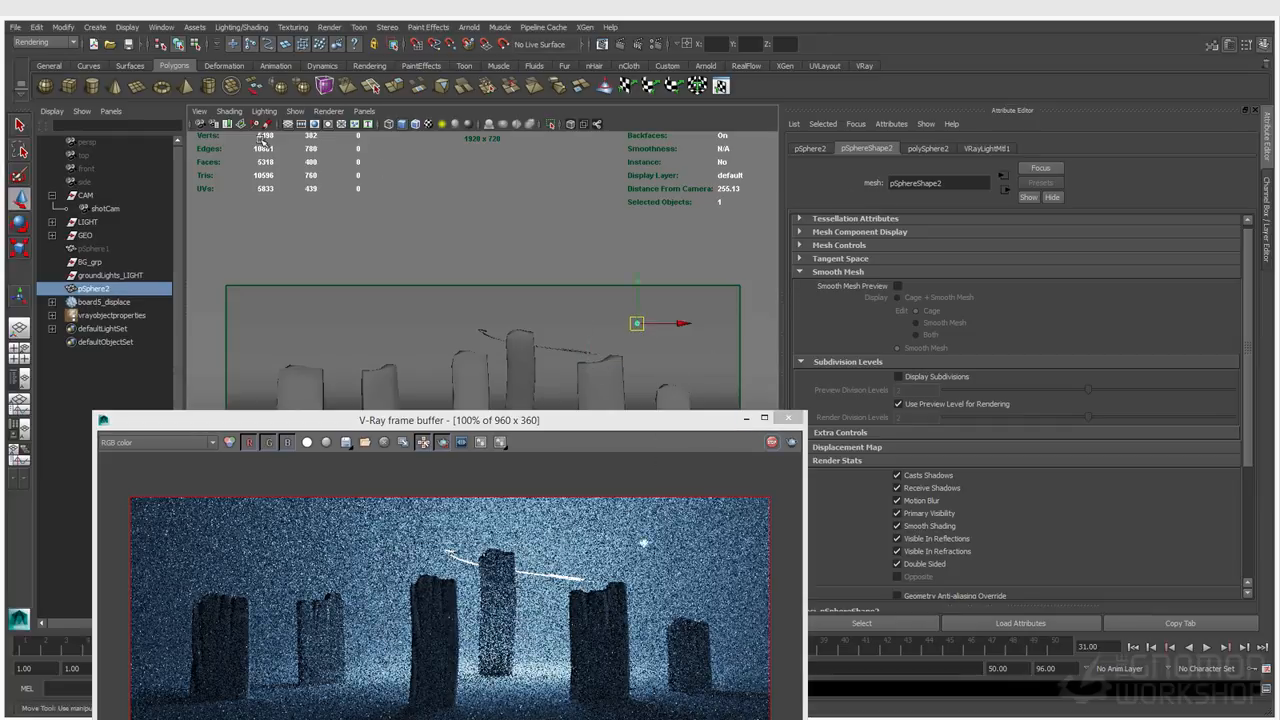
pyautogui.click(215, 128)
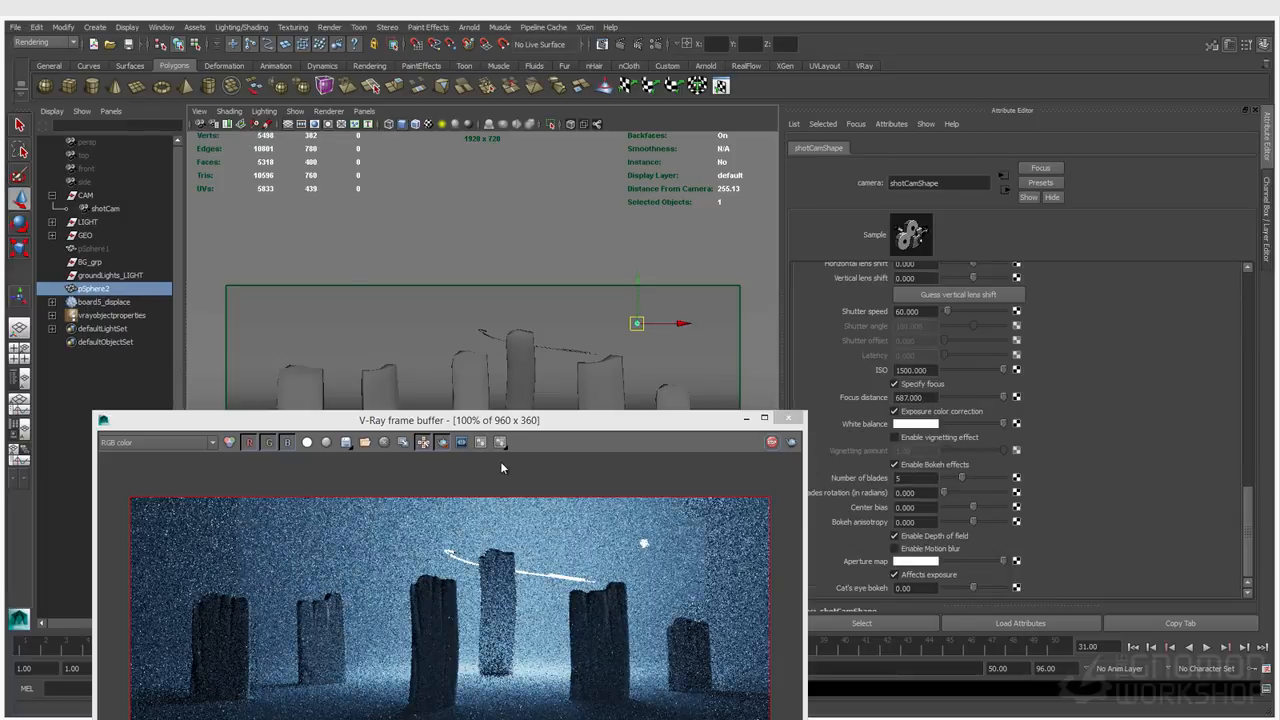
# Limit the render to a small region around pSphere2 and scale the sphere down by a factor of about 0.185
pyautogui.moveTo(622, 530); pyautogui.dragTo(667, 565)
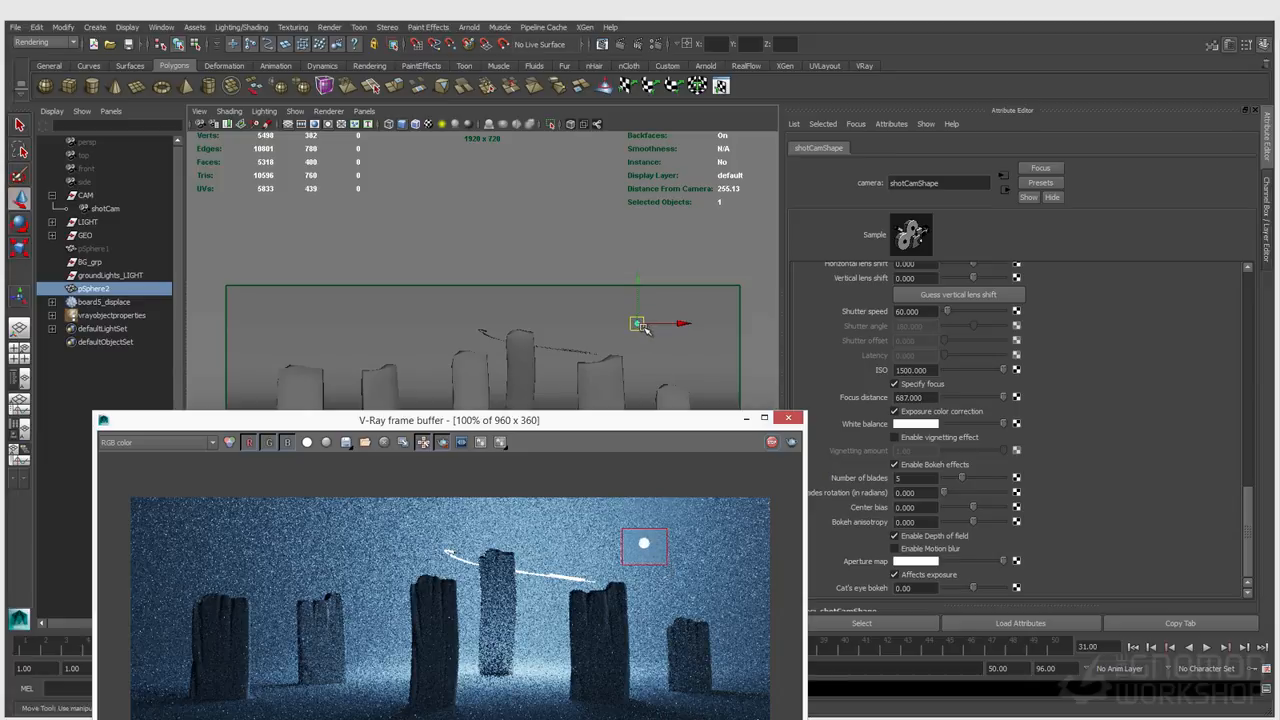
pyautogui.press('r')
pyautogui.moveTo(638, 326); pyautogui.dragTo(638, 328)
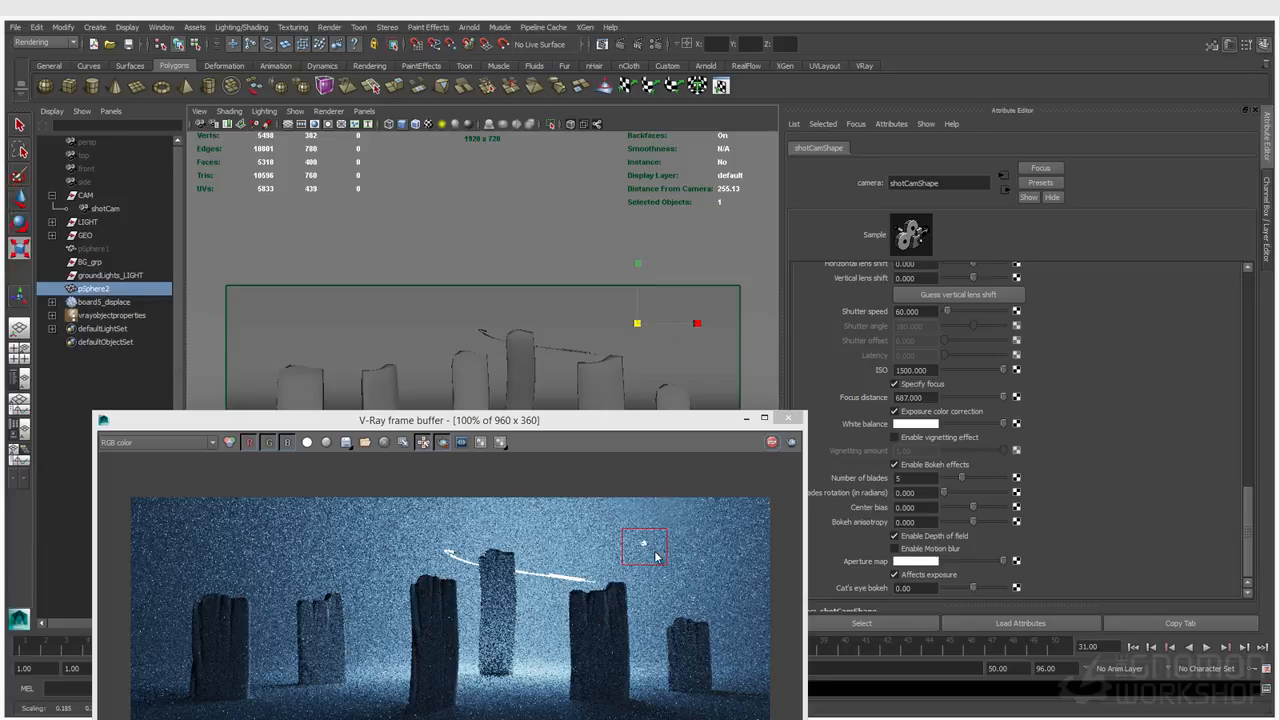
# Set shotCam's number of bokeh blades to 6 and its F-number to 1.4, and render a larger region around the sphere
pyautogui.click(898, 478)
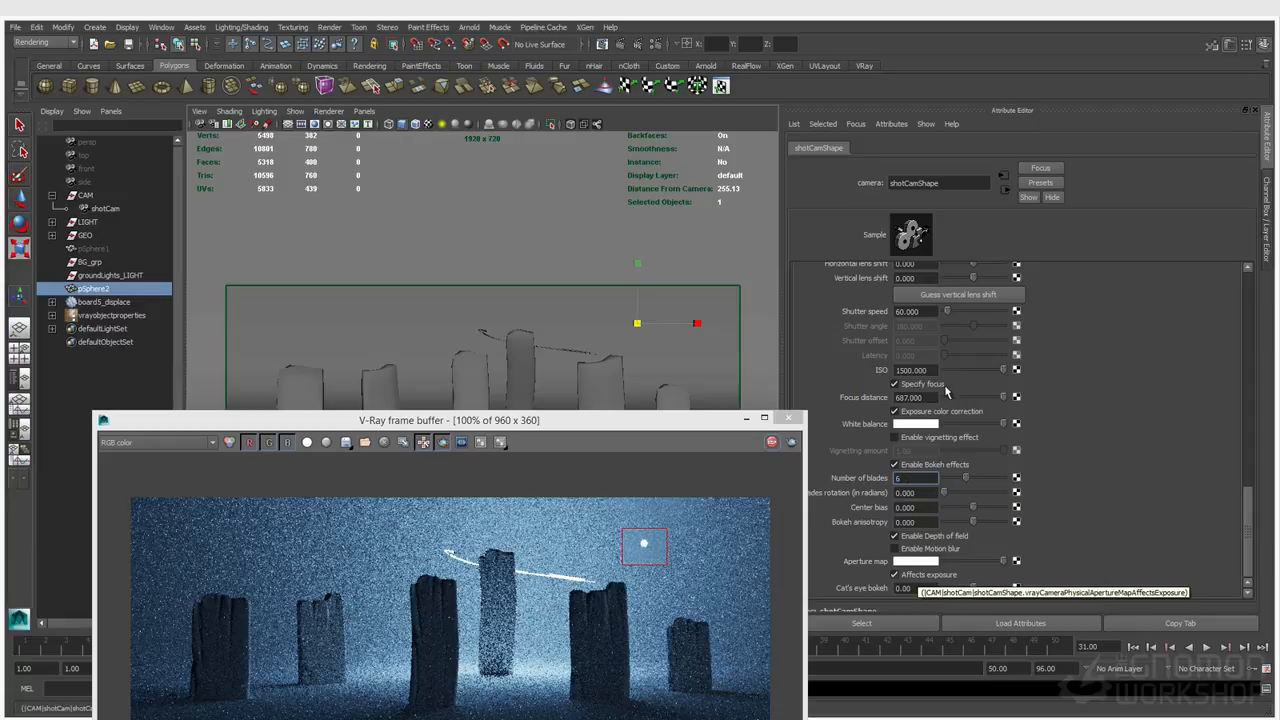
pyautogui.scroll(4, 929, 398)
pyautogui.click(928, 410)
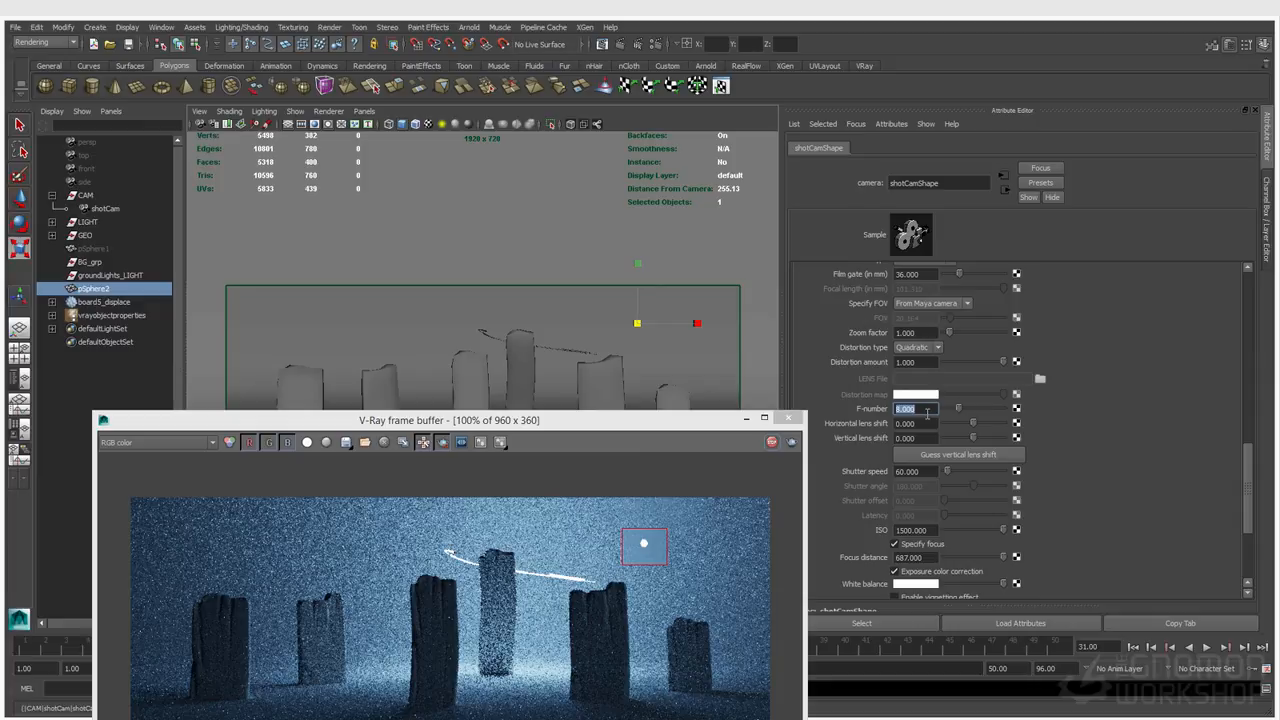
pyautogui.write('1.4')
pyautogui.press('Return')
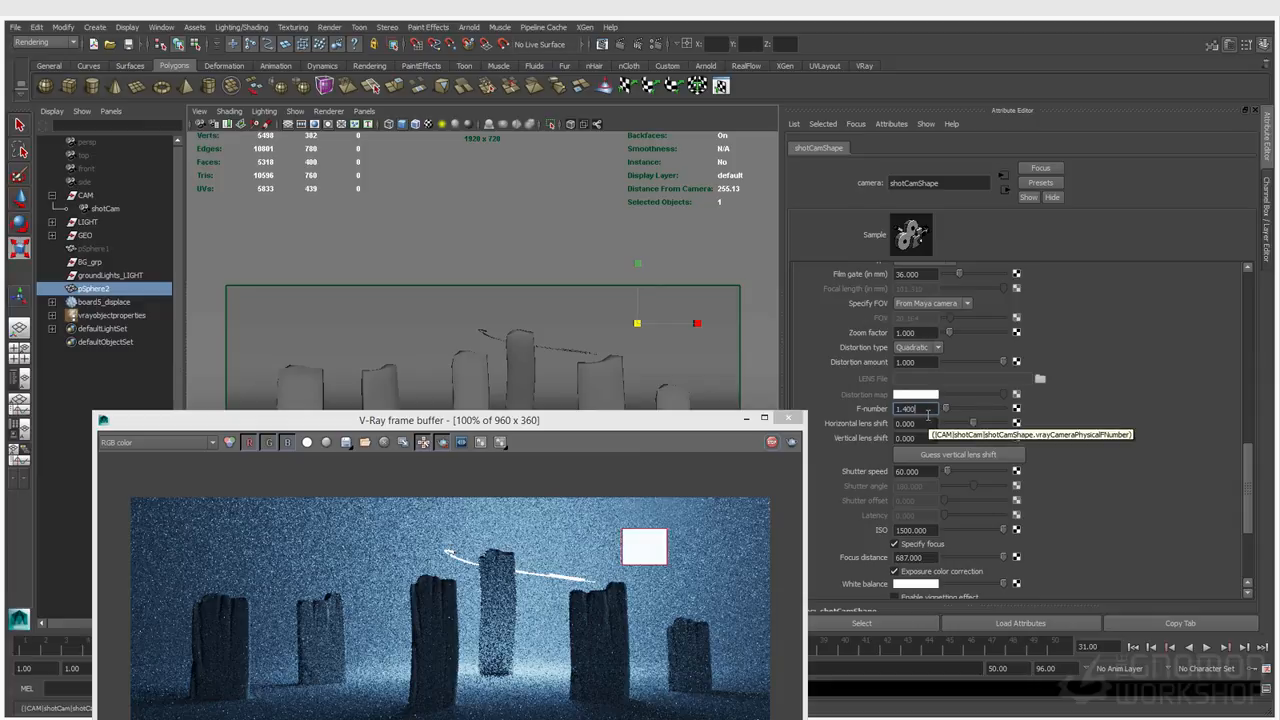
pyautogui.moveTo(537, 497); pyautogui.dragTo(748, 664)
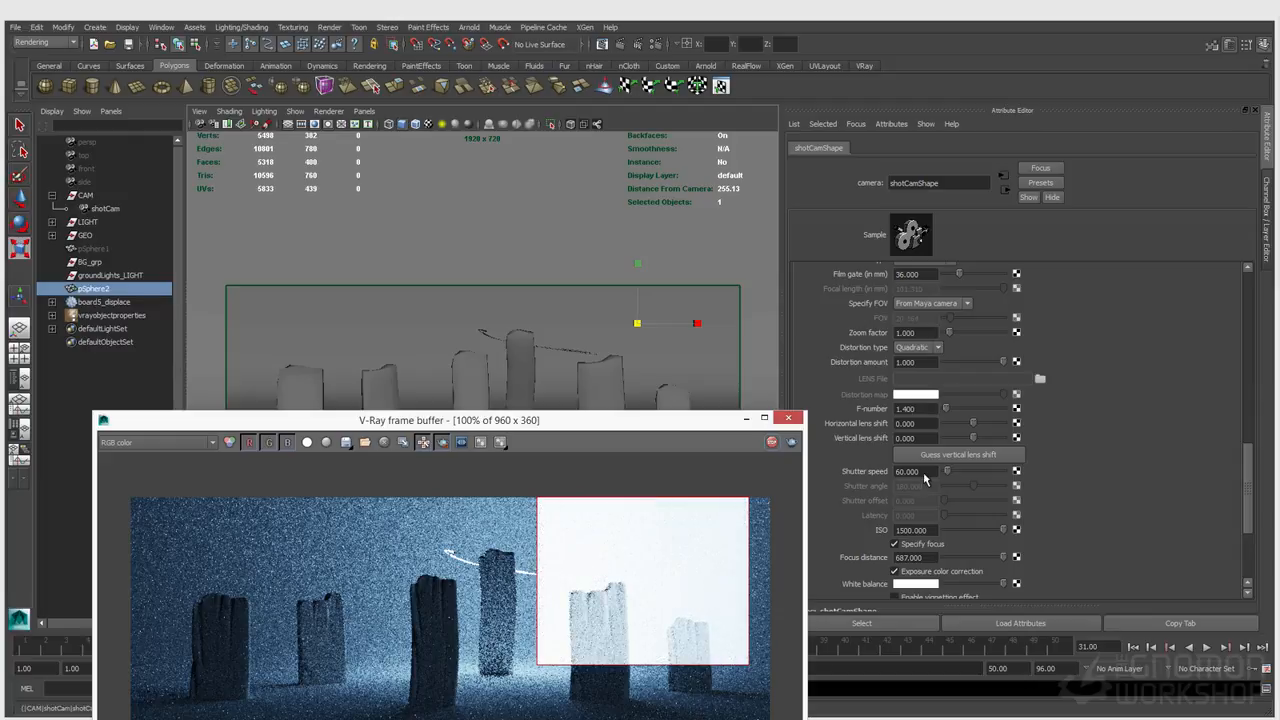
# Try an ISO of 100 on shotCam, set it to 50, and render a tight region around the sphere
pyautogui.doubleClick(912, 530)
pyautogui.write('100')
pyautogui.press('Return')
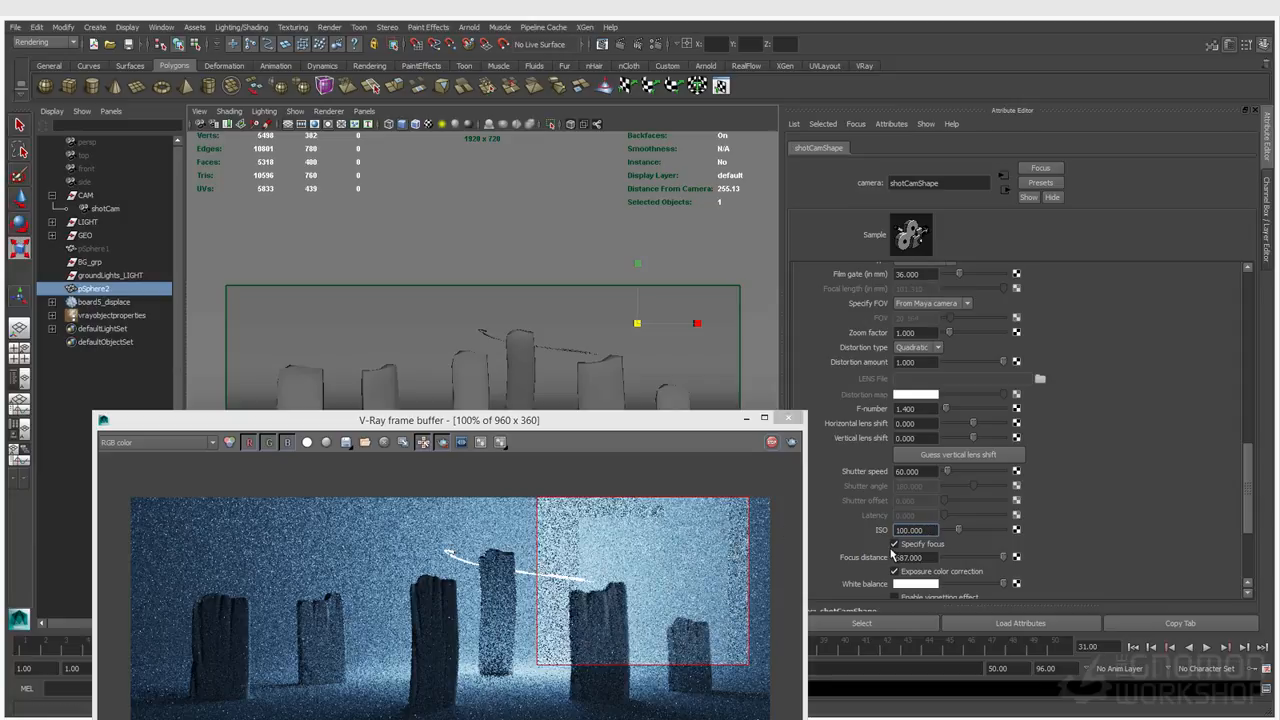
pyautogui.doubleClick(912, 530)
pyautogui.write('500')
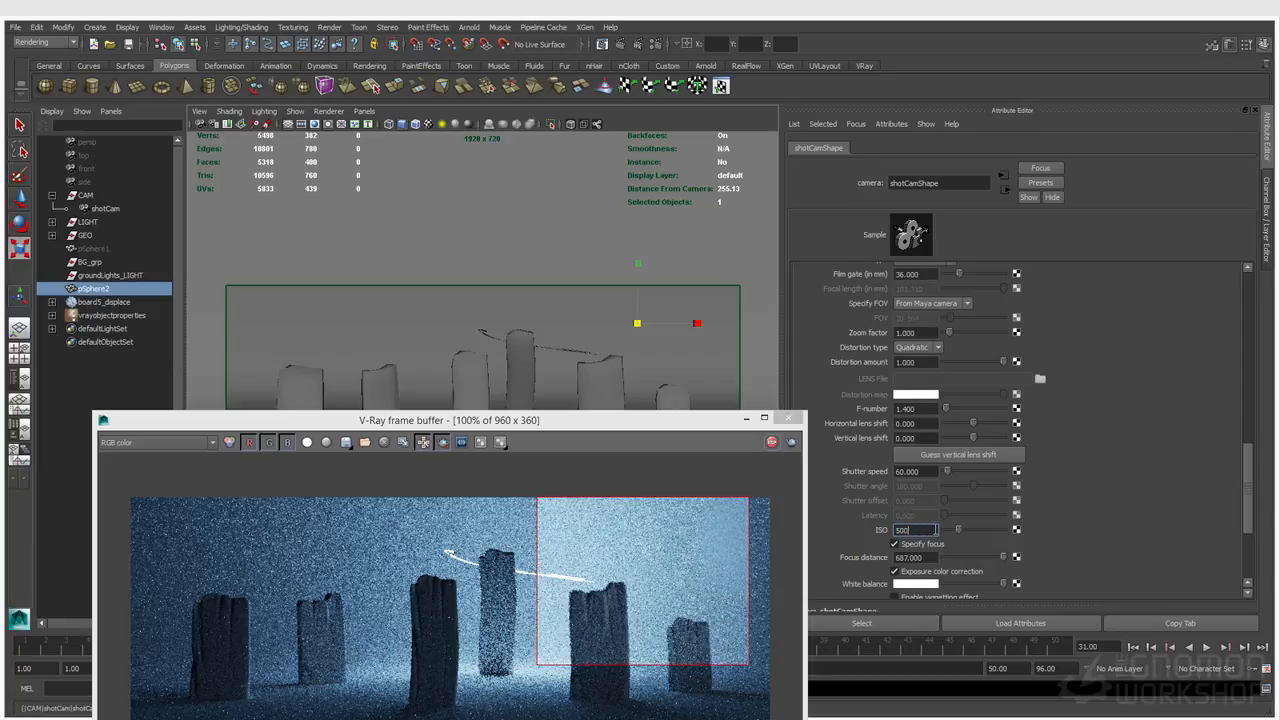
pyautogui.press('Return')
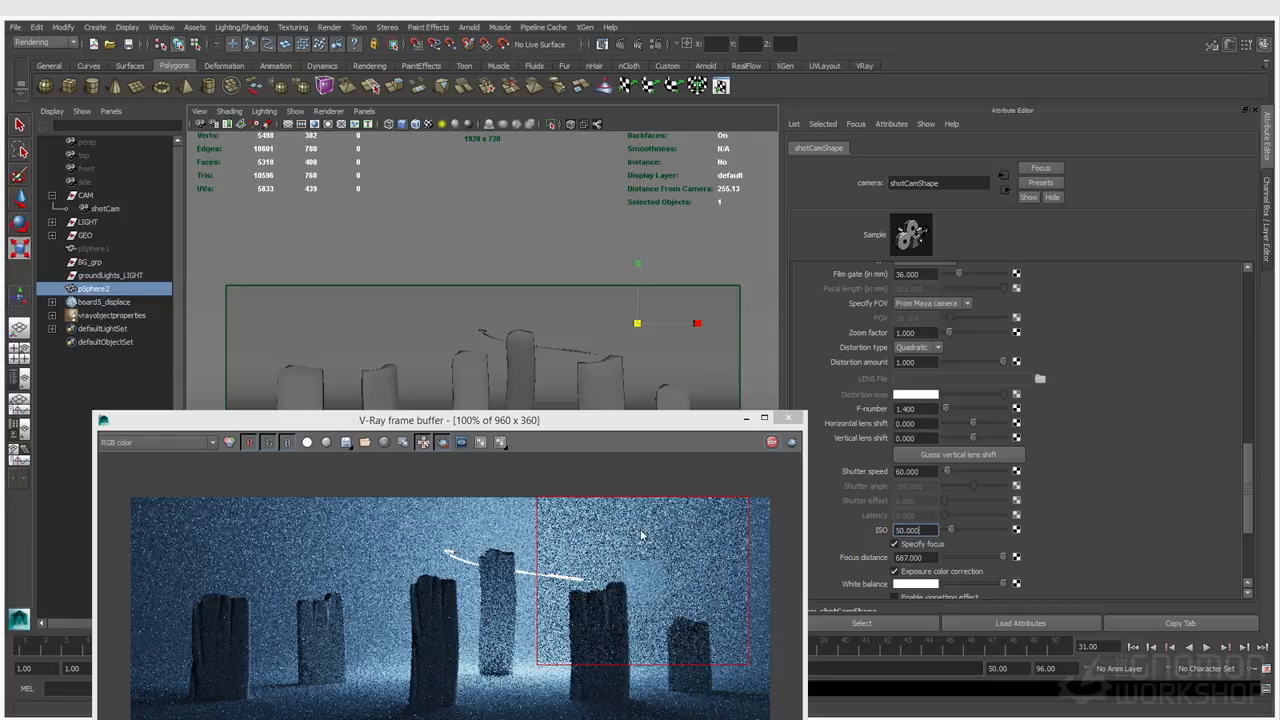
pyautogui.moveTo(616, 518); pyautogui.dragTo(675, 562)
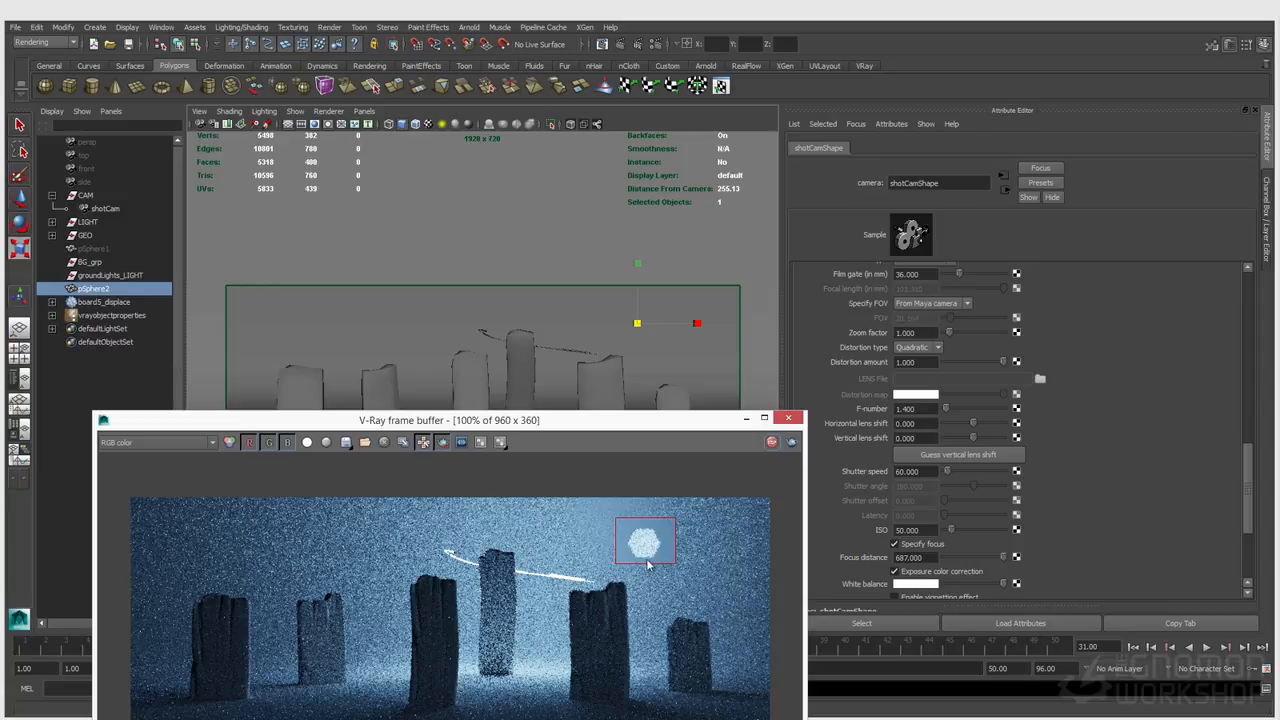
# Set shotCam's cat's eye bokeh to 0.37
pyautogui.scroll(-3, 892, 564)
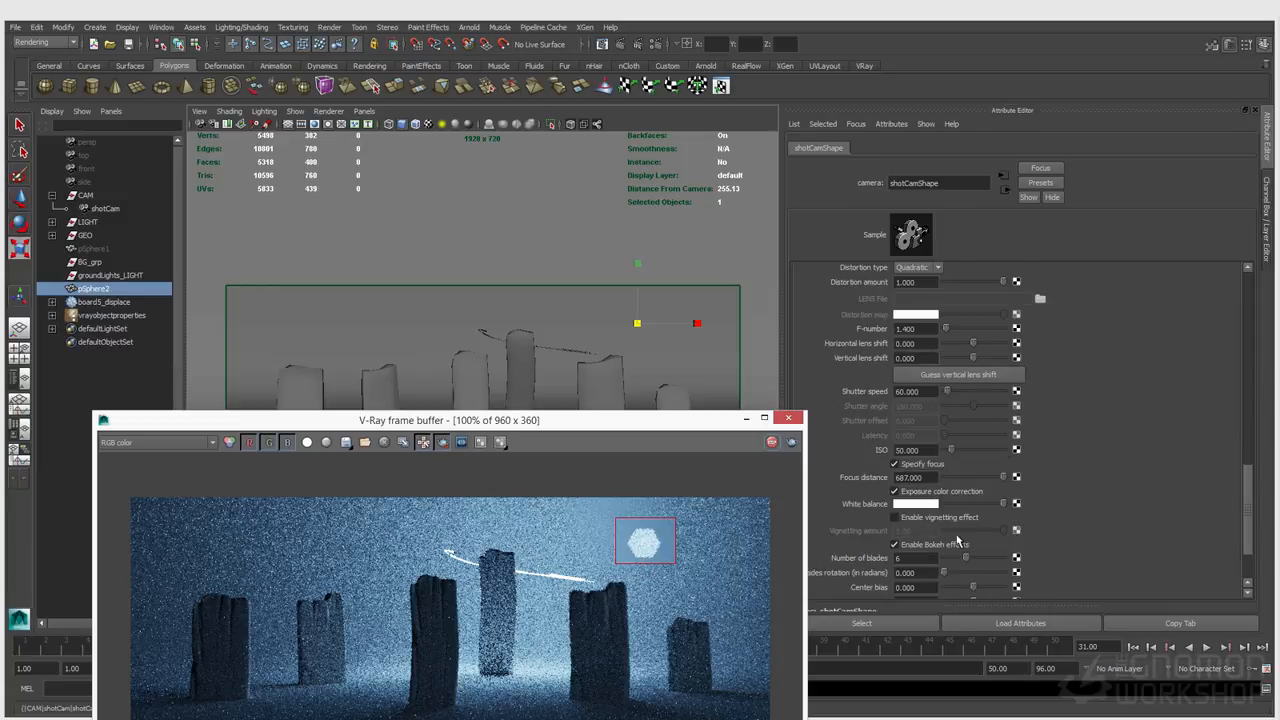
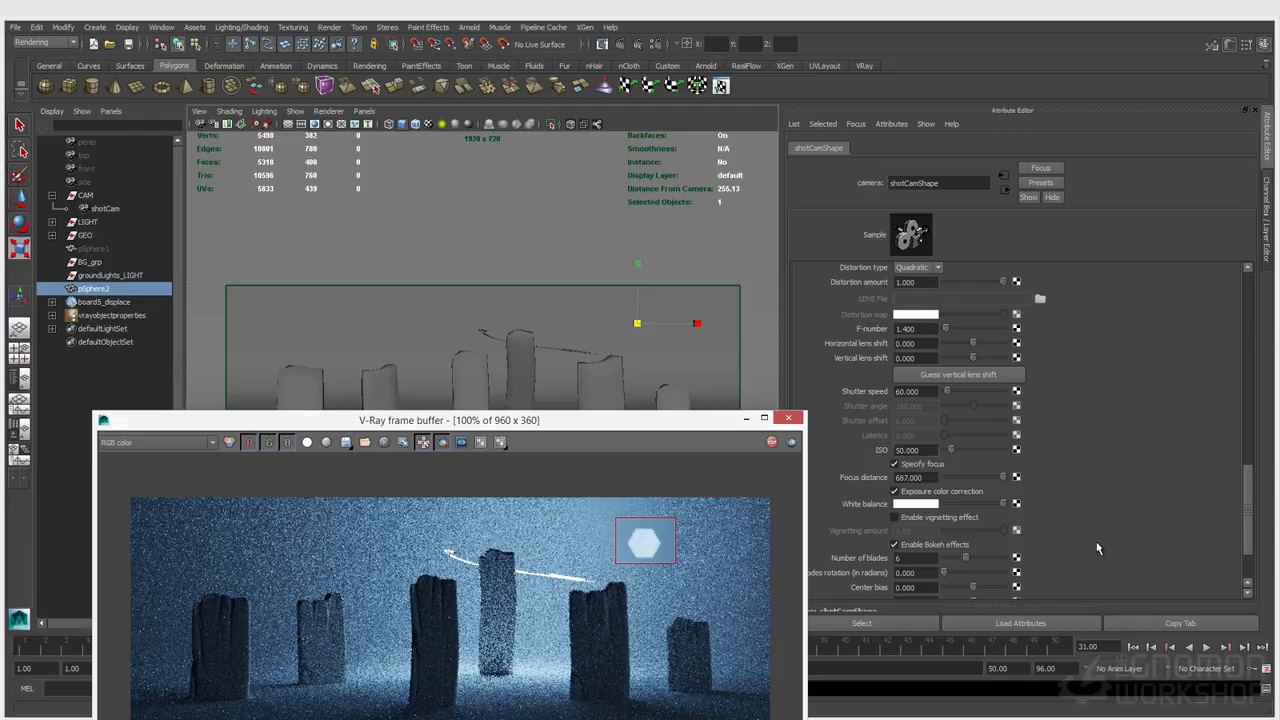
pyautogui.scroll(-2, 1100, 549)
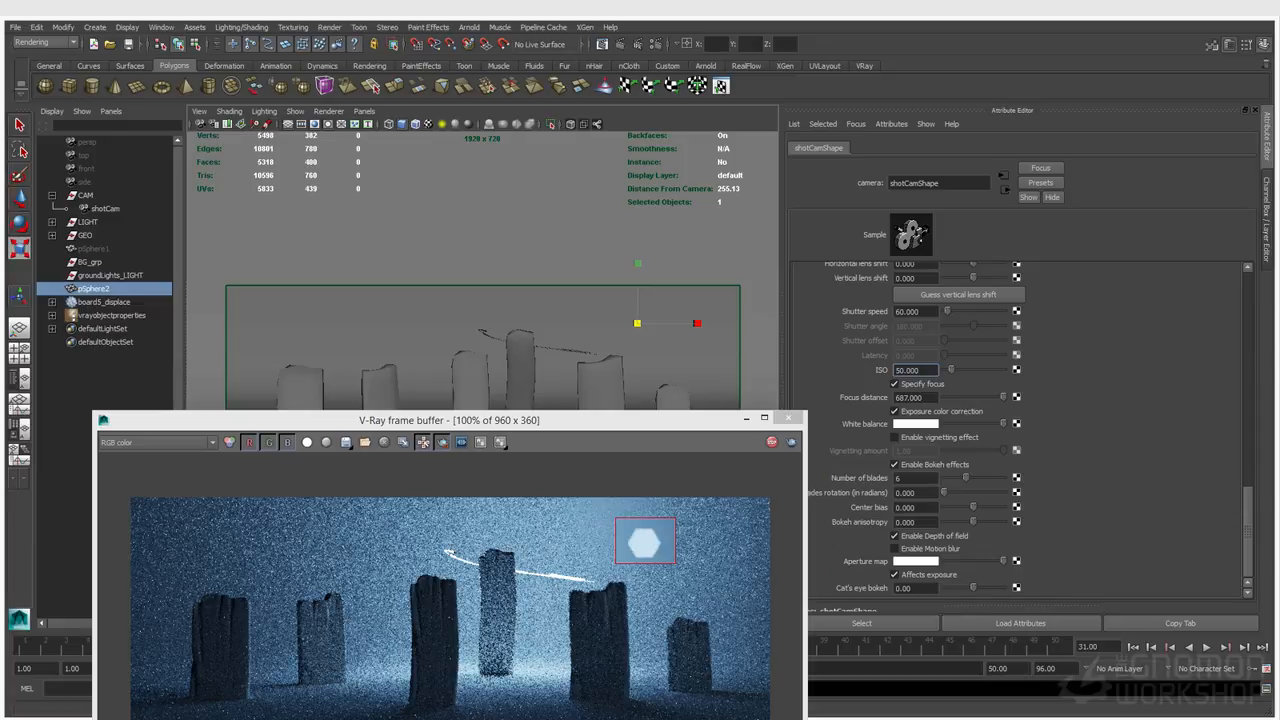
pyautogui.moveTo(973, 588); pyautogui.dragTo(977, 588)
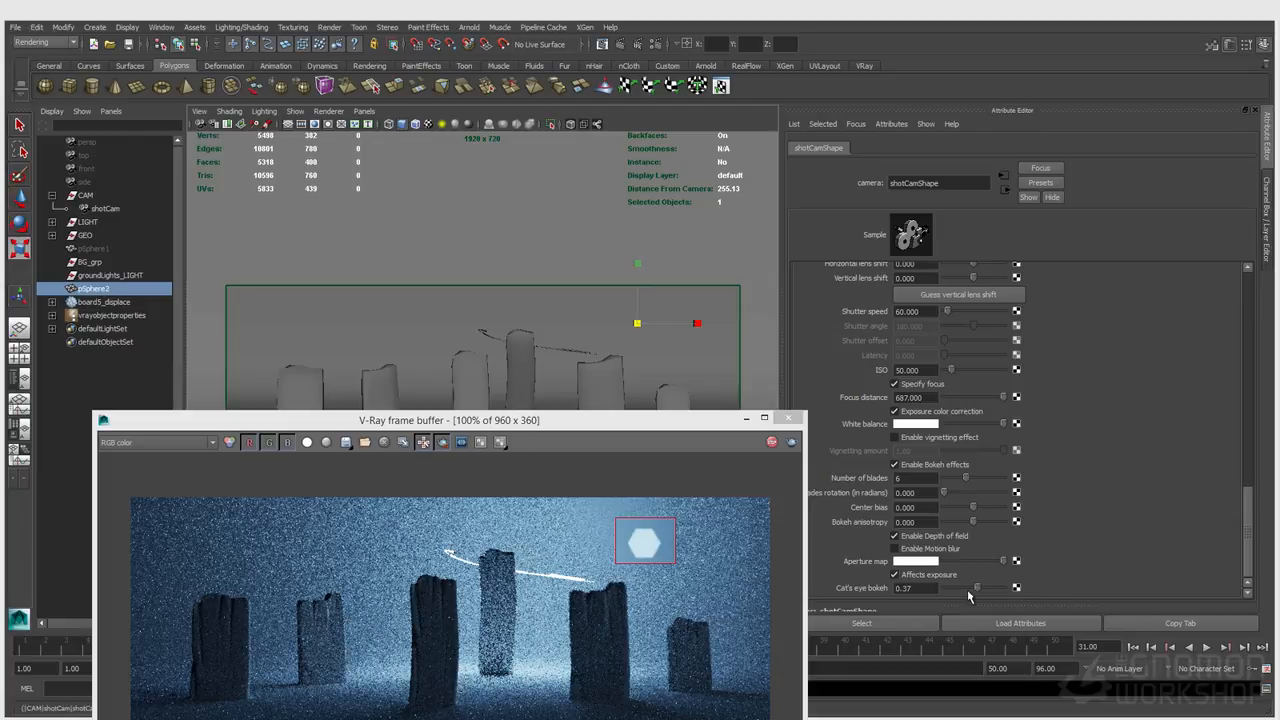
# Set shotCam's cat's eye bokeh to 0.71 and enlarge the render region to cover the image's upper-right area
pyautogui.moveTo(977, 588); pyautogui.dragTo(980, 588)
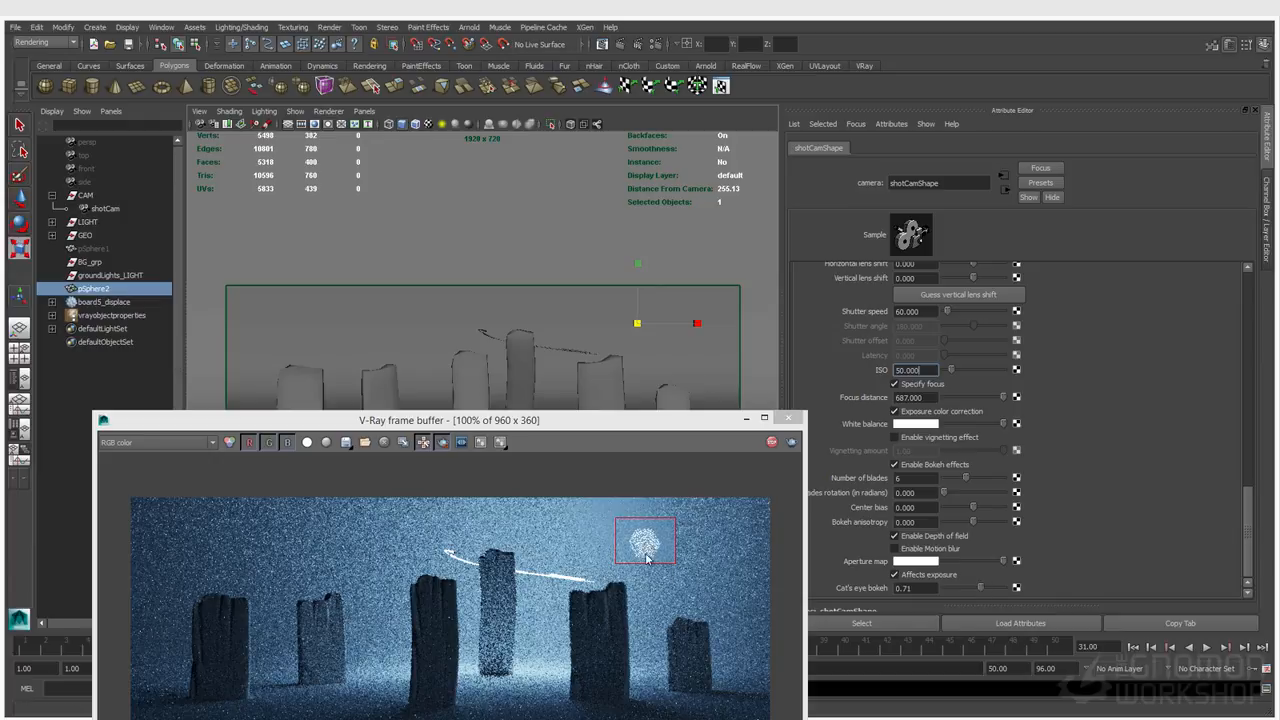
pyautogui.moveTo(615, 490); pyautogui.dragTo(772, 574)
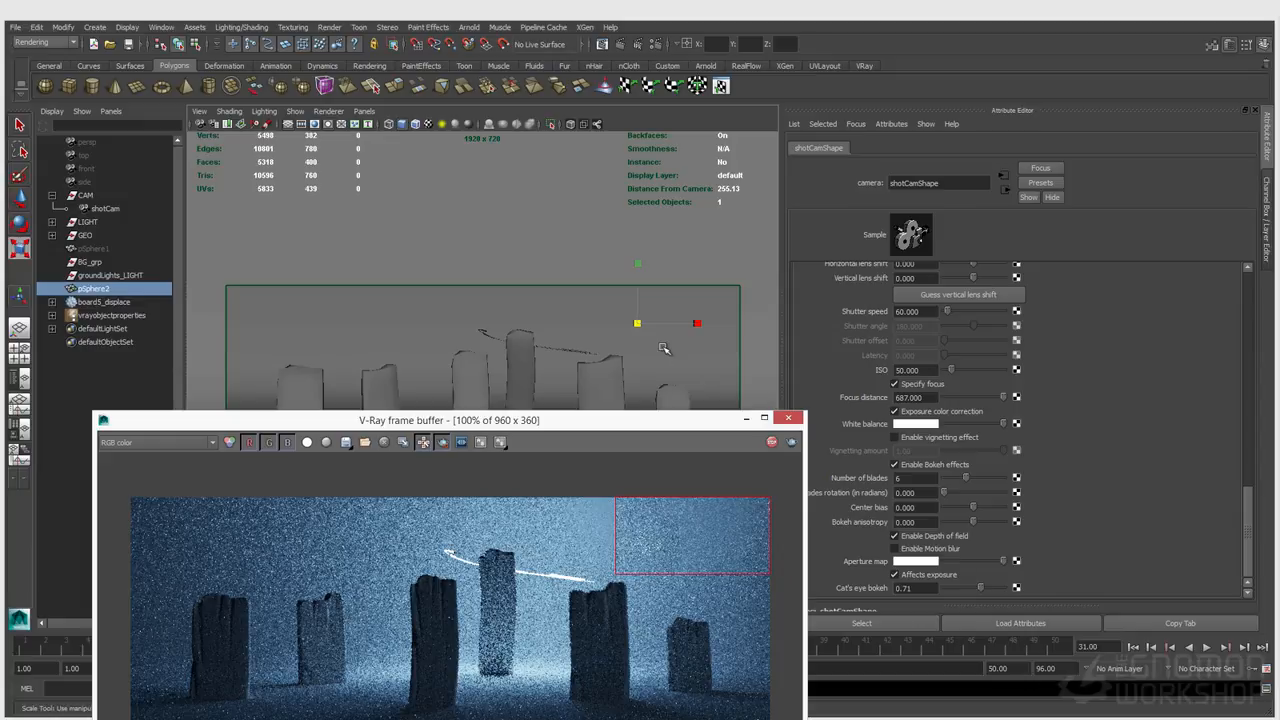
# Move pSphere2 into the upper-right corner of the camera frame and render a tight region around it
pyautogui.click(694, 339)
pyautogui.press('w')
pyautogui.moveTo(639, 323); pyautogui.dragTo(716, 307)
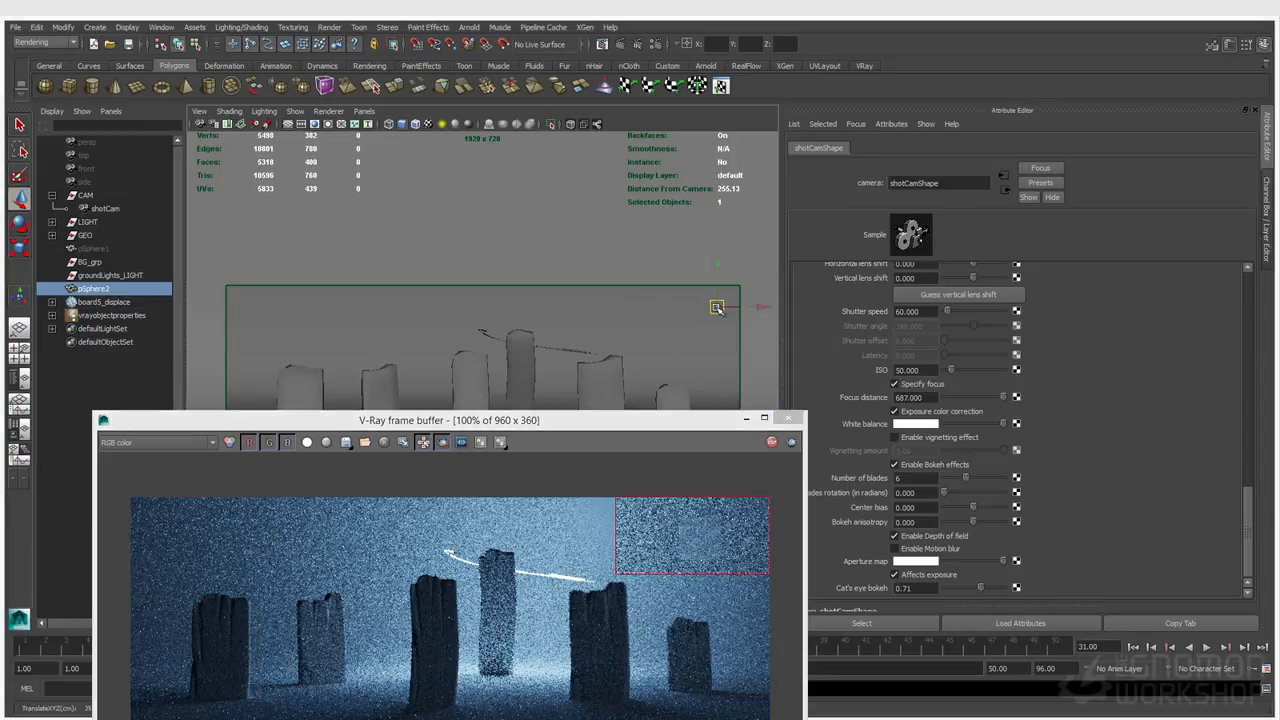
pyautogui.moveTo(716, 489); pyautogui.dragTo(788, 553)
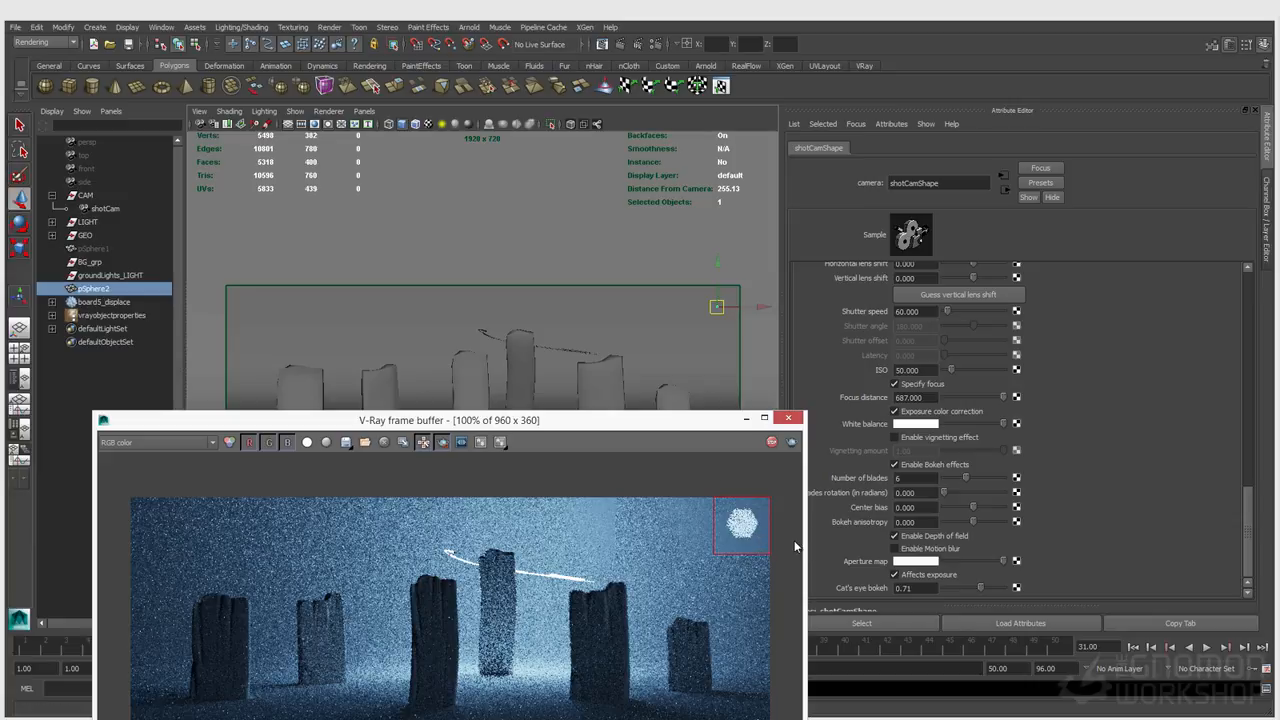
# Select the view's camera, shotCam, unlock its focal length and set it to 22
pyautogui.click(1268, 190)
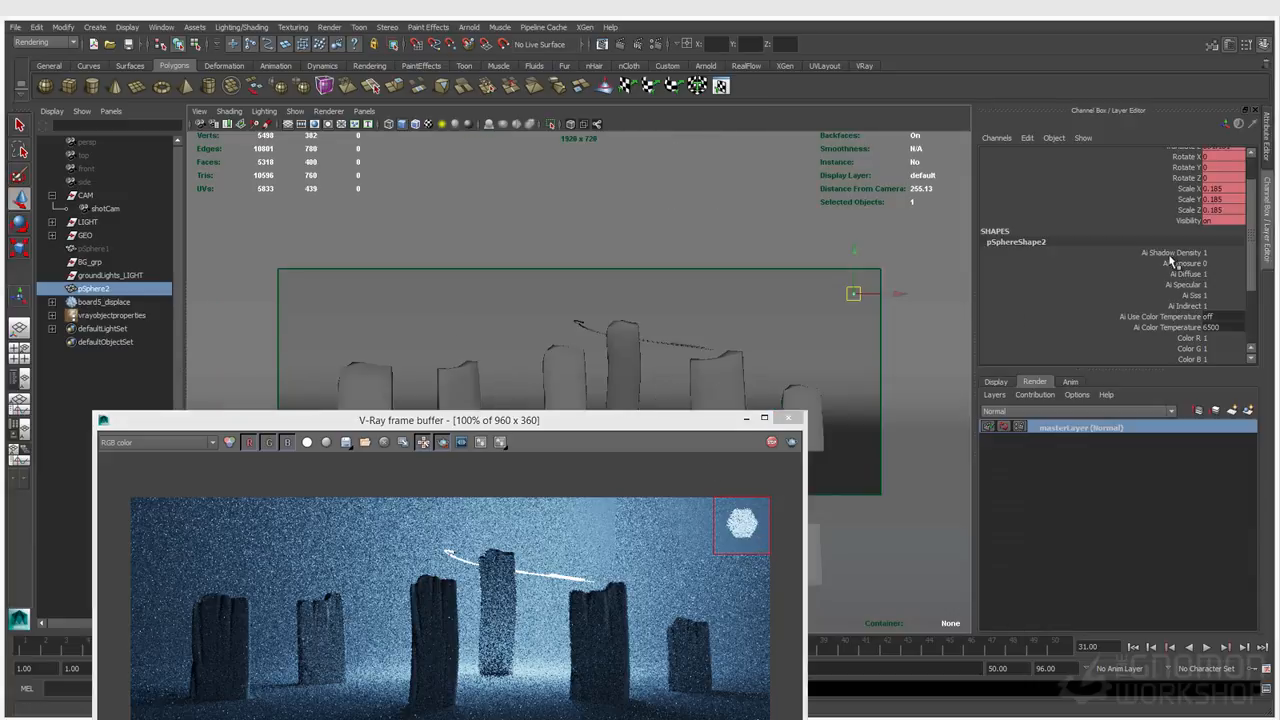
pyautogui.click(199, 111)
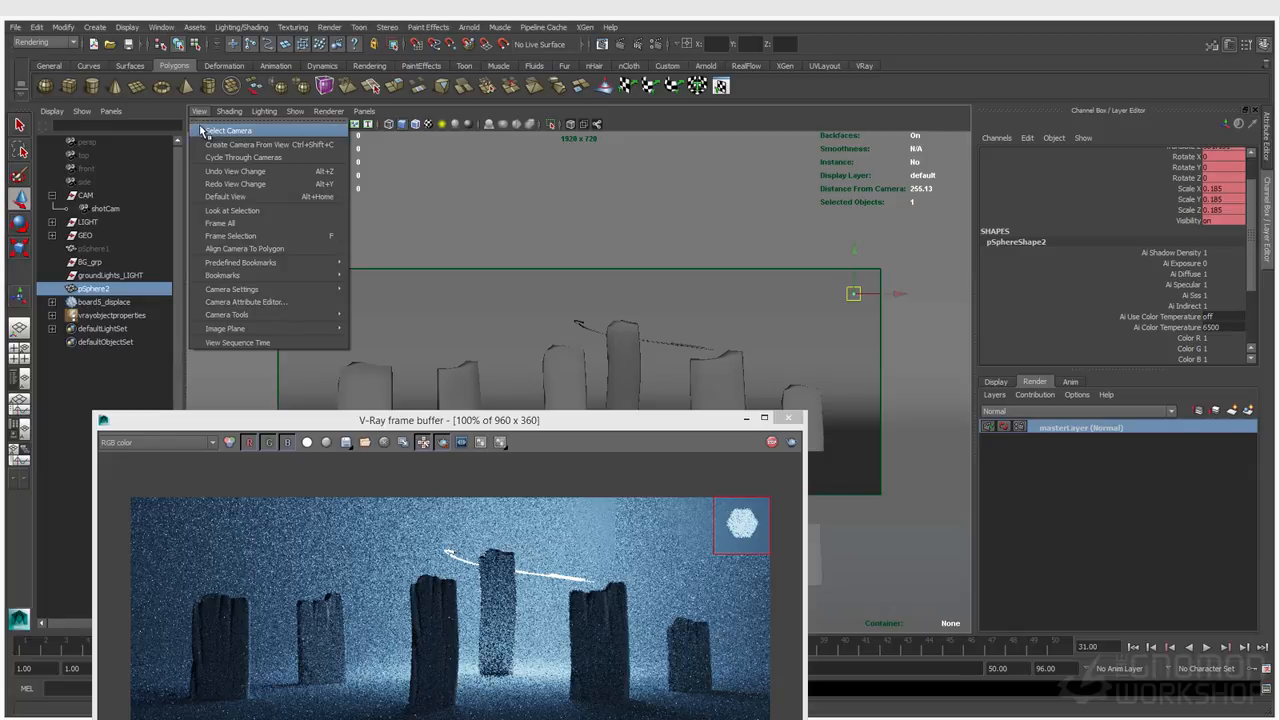
pyautogui.click(204, 133)
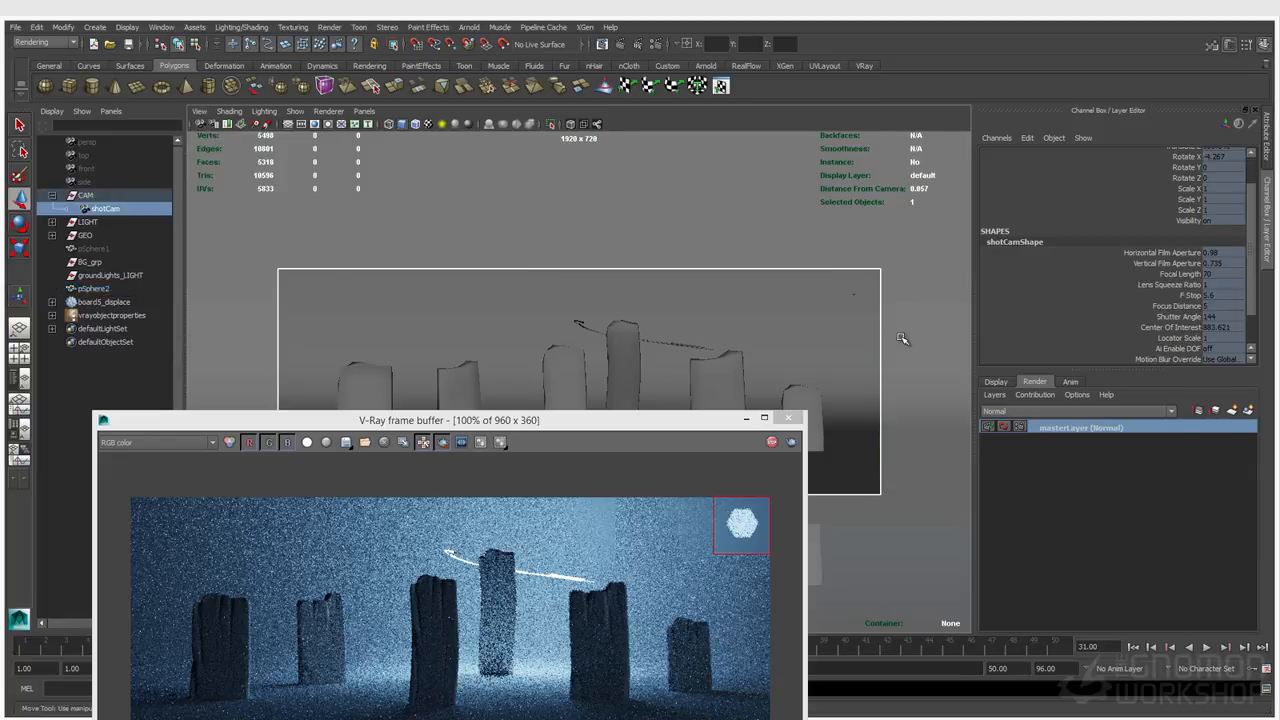
pyautogui.click(1180, 276)
pyautogui.rightClick(1180, 277)
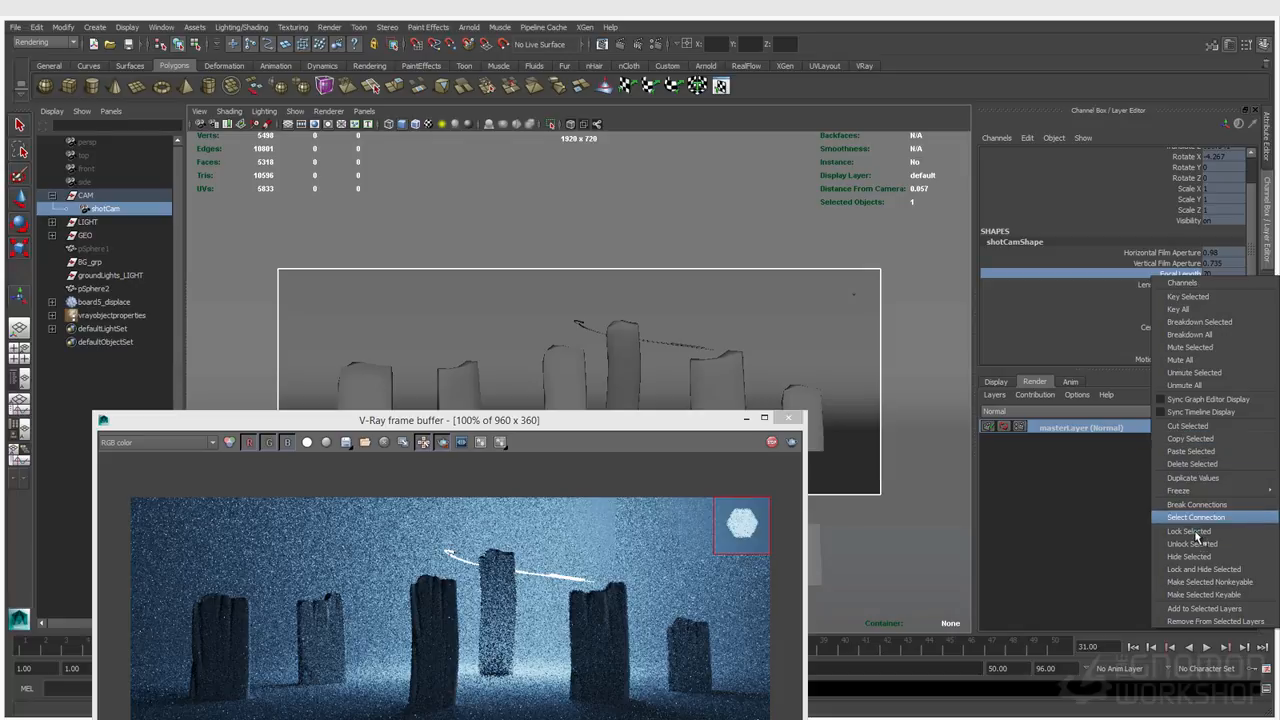
pyautogui.click(1198, 549)
pyautogui.click(1221, 274)
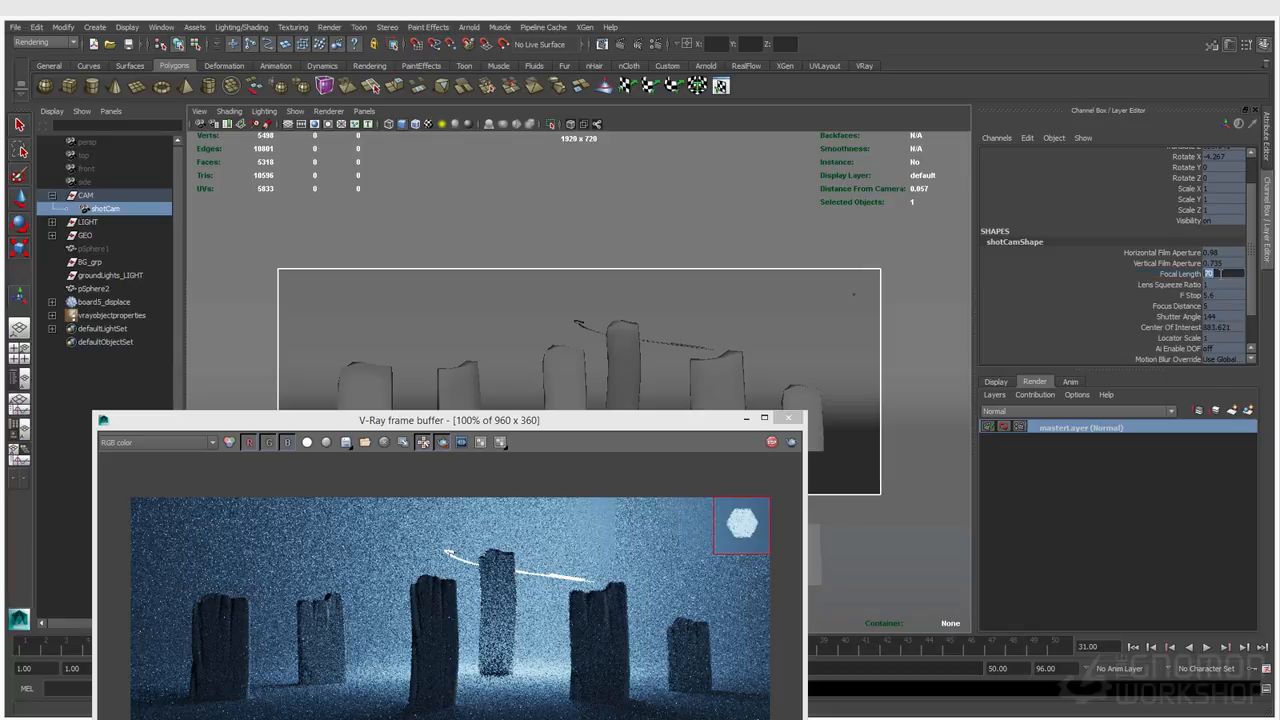
pyautogui.write('22')
pyautogui.press('Return')
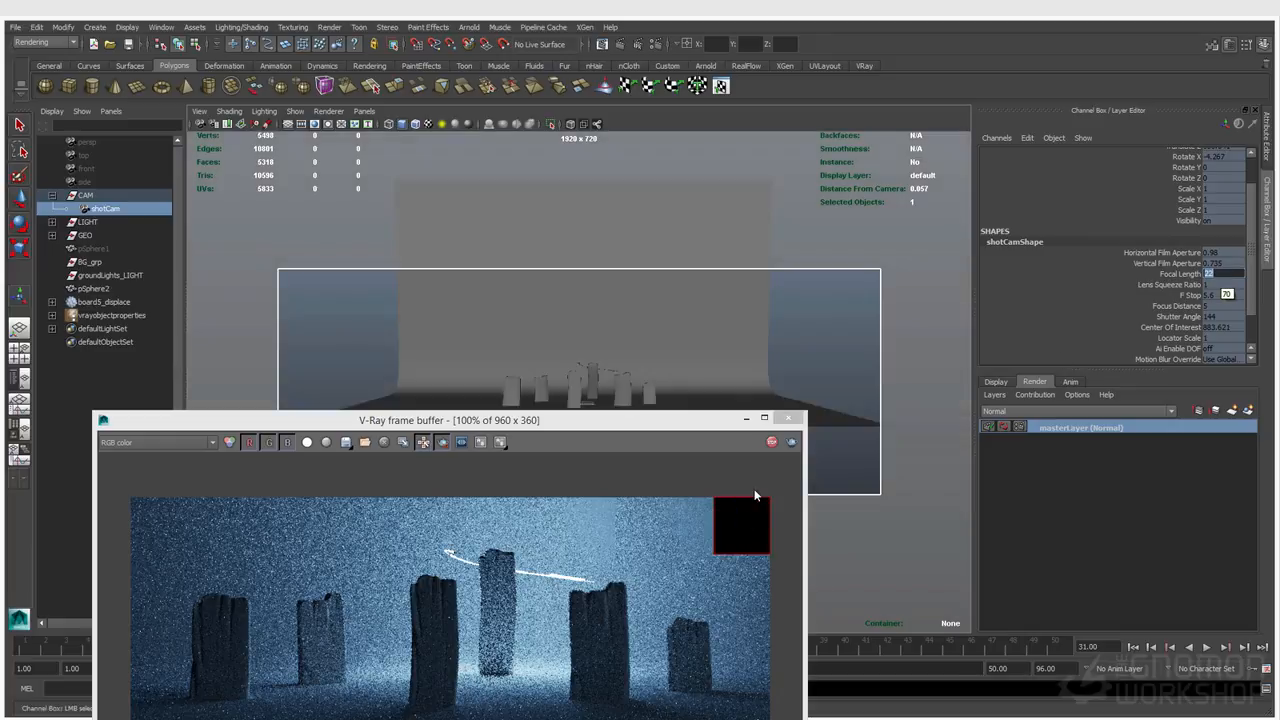
# Slightly enlarge the corner render region and move pSphere2 out to the upper-right corner of the wider camera frame
pyautogui.moveTo(713, 554); pyautogui.dragTo(702, 561)
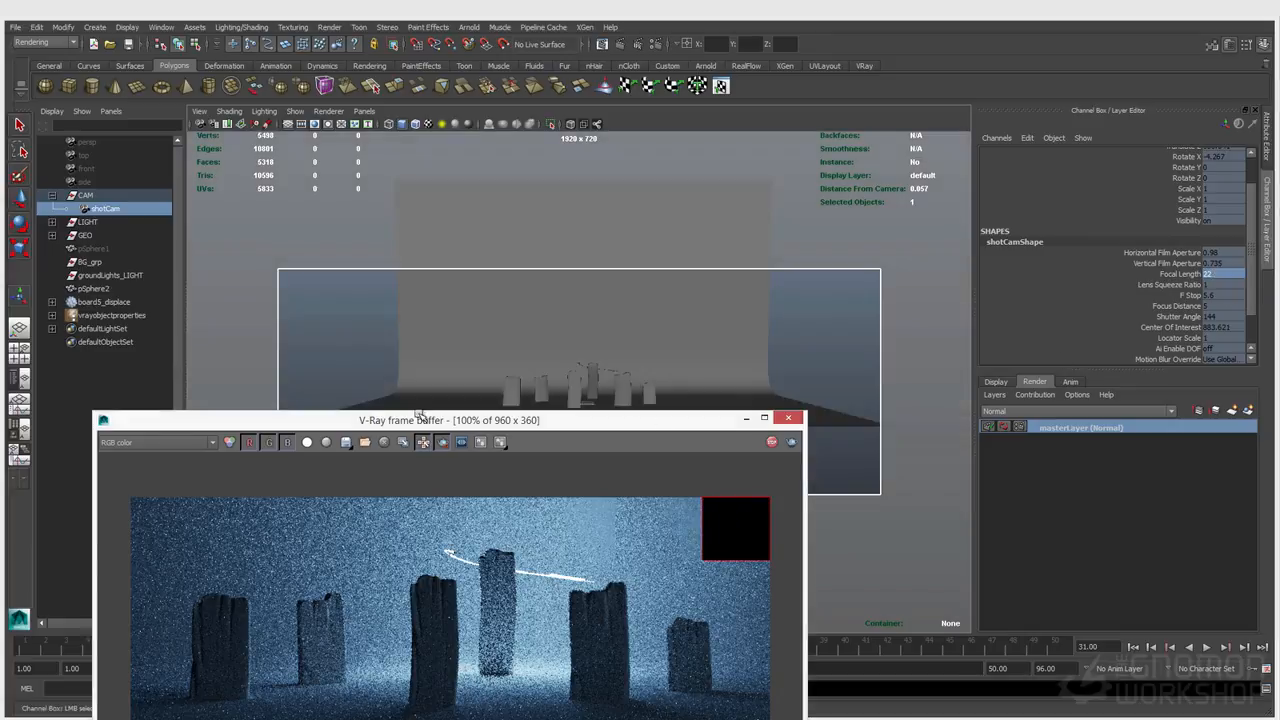
pyautogui.click(110, 208)
pyautogui.press('w')
pyautogui.click(118, 288)
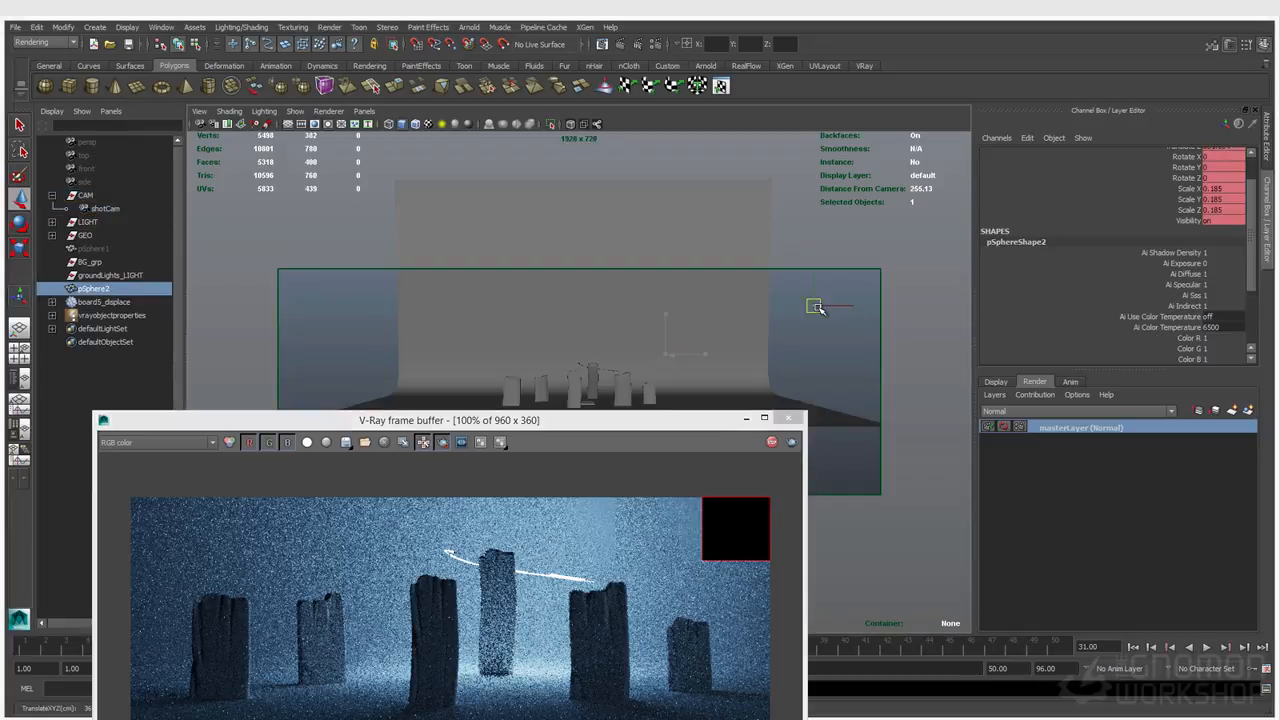
pyautogui.click(849, 292)
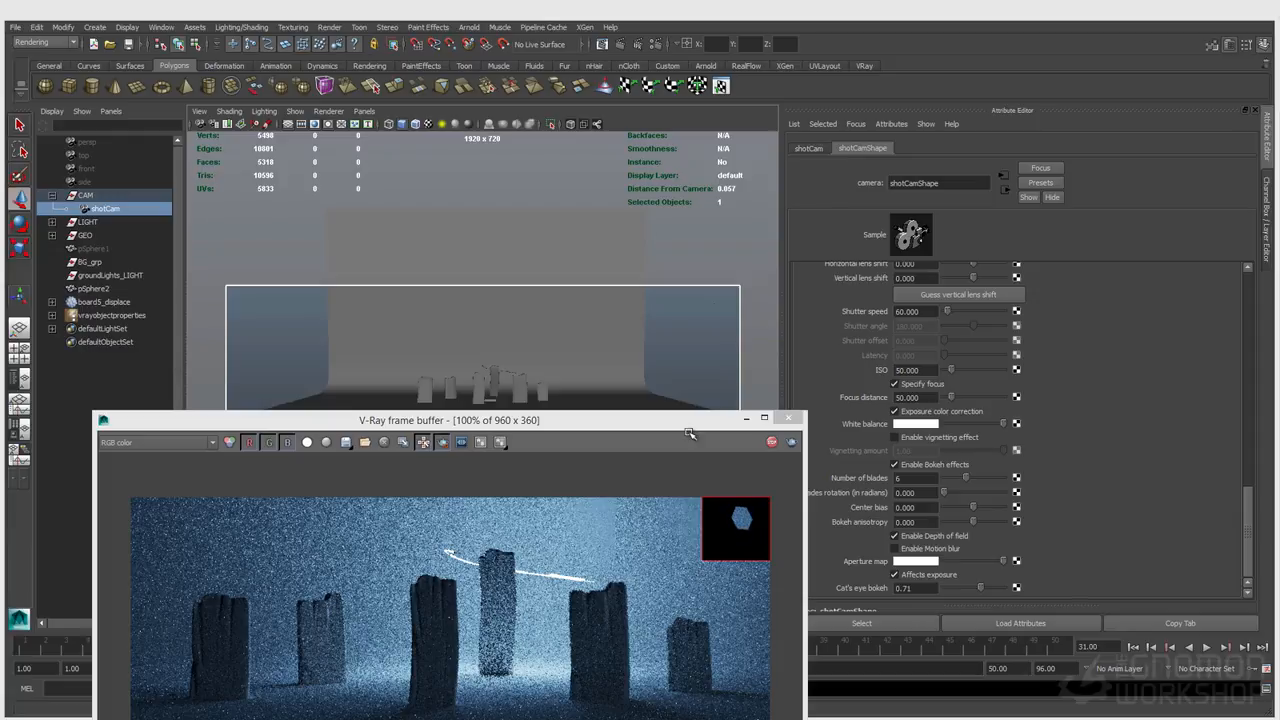
# Set the render height to 1080 pixels and restart the interactive render
pyautogui.click(655, 45)
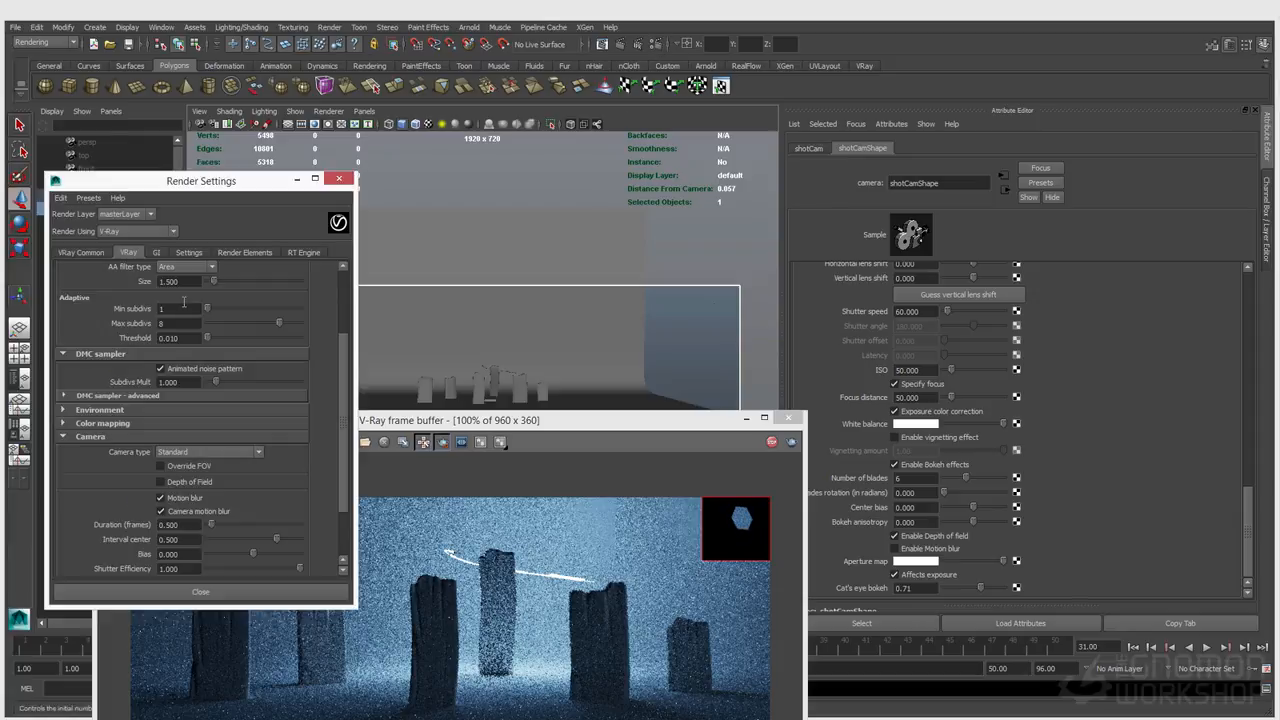
pyautogui.click(81, 252)
pyautogui.click(183, 409)
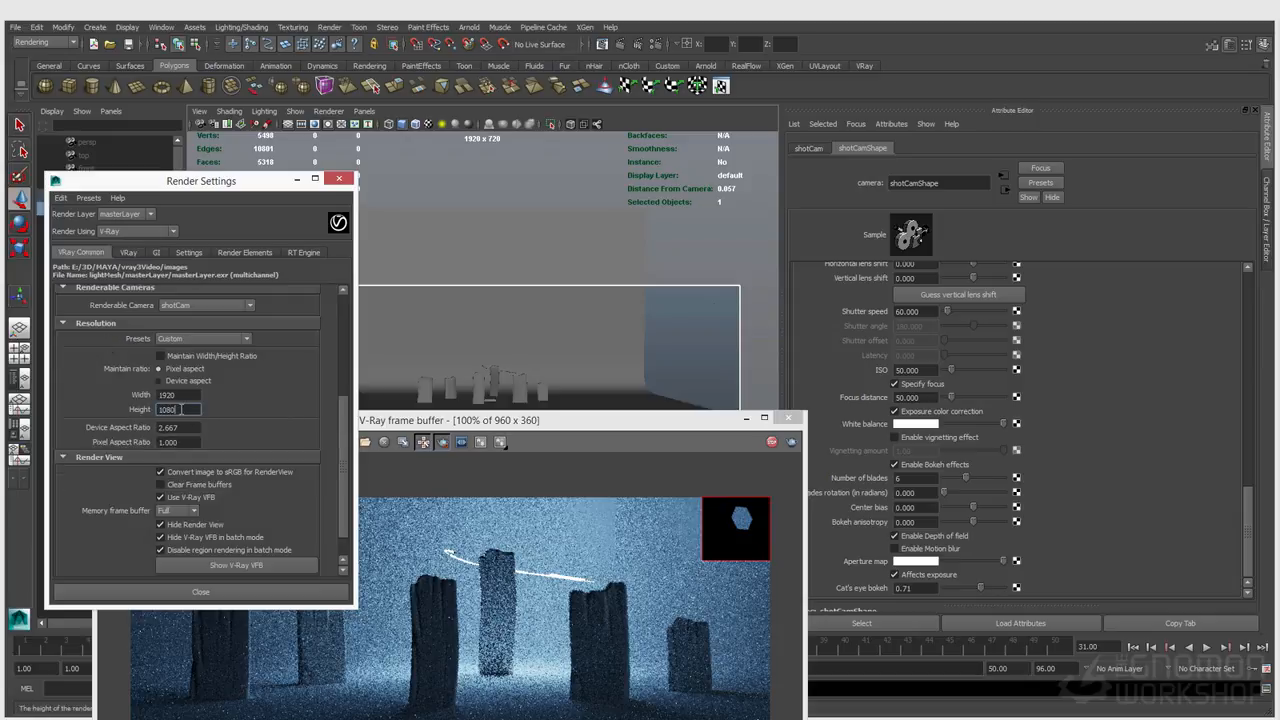
pyautogui.press('Return')
pyautogui.click(621, 306)
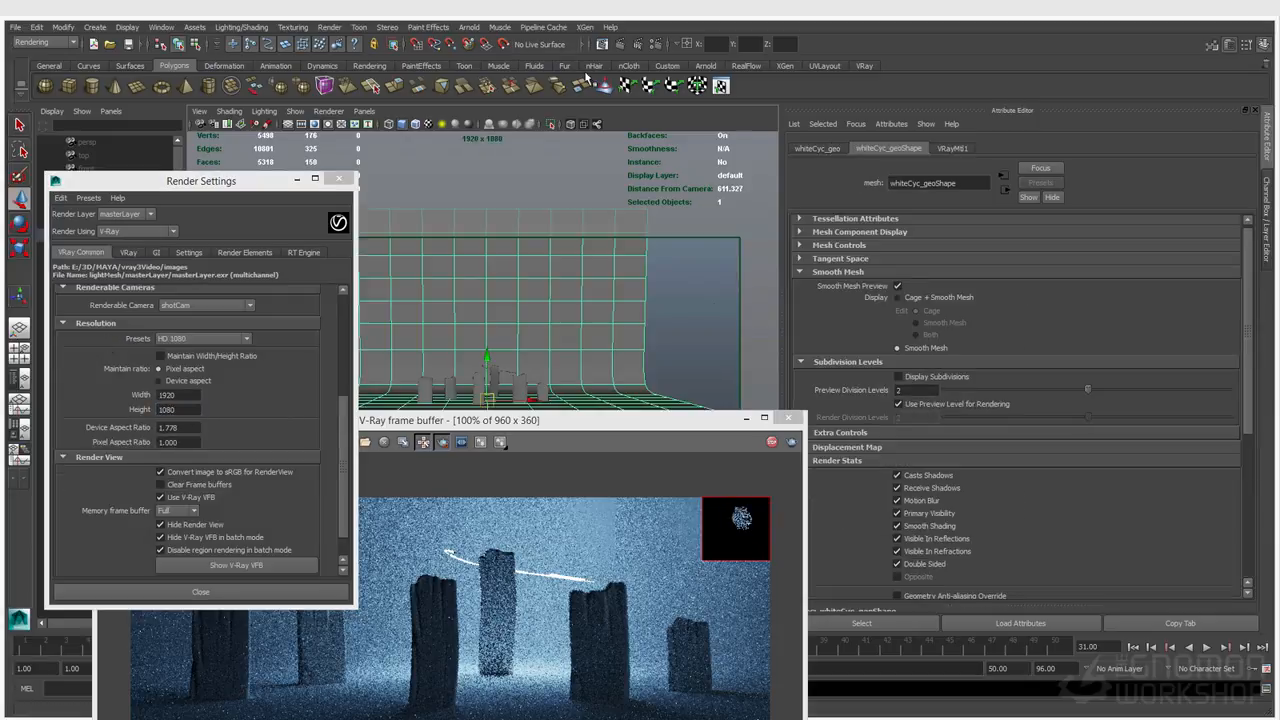
pyautogui.click(636, 45)
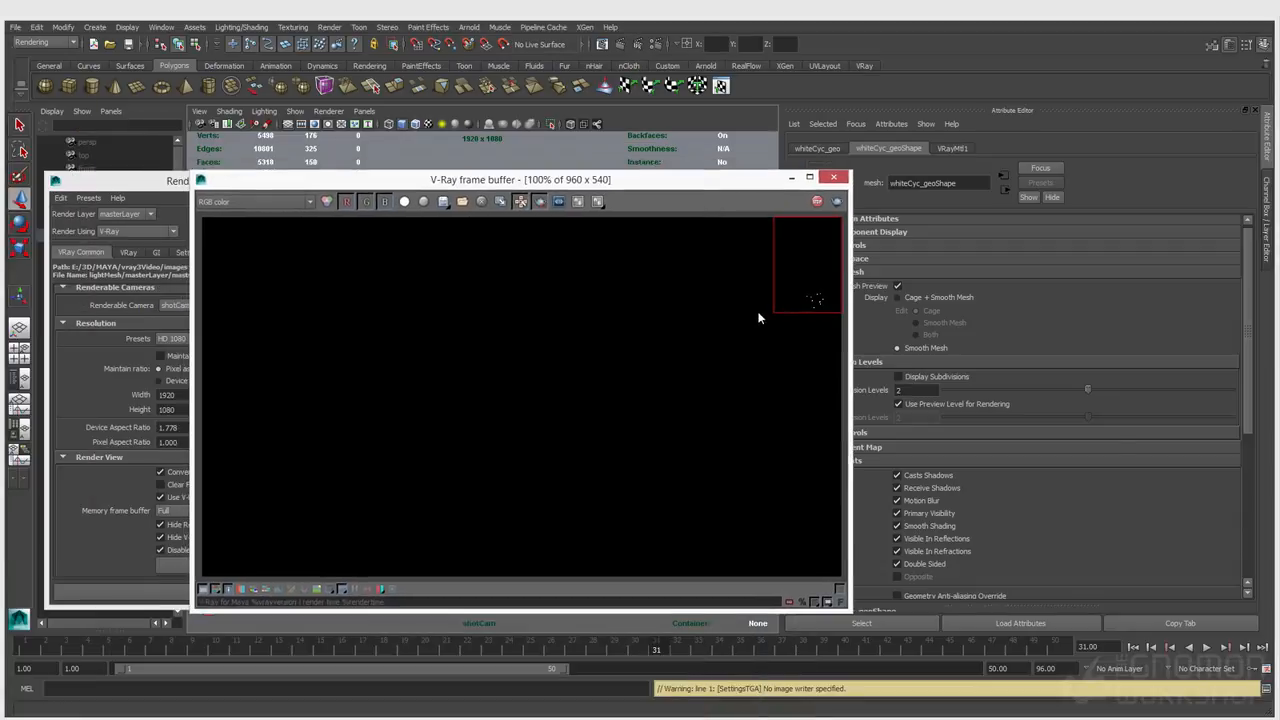
# Uncover the viewport's right side and move pSphere2 up and right, closer to the frame's upper-right corner
pyautogui.moveTo(656, 180); pyautogui.dragTo(482, 223)
pyautogui.click(714, 286)
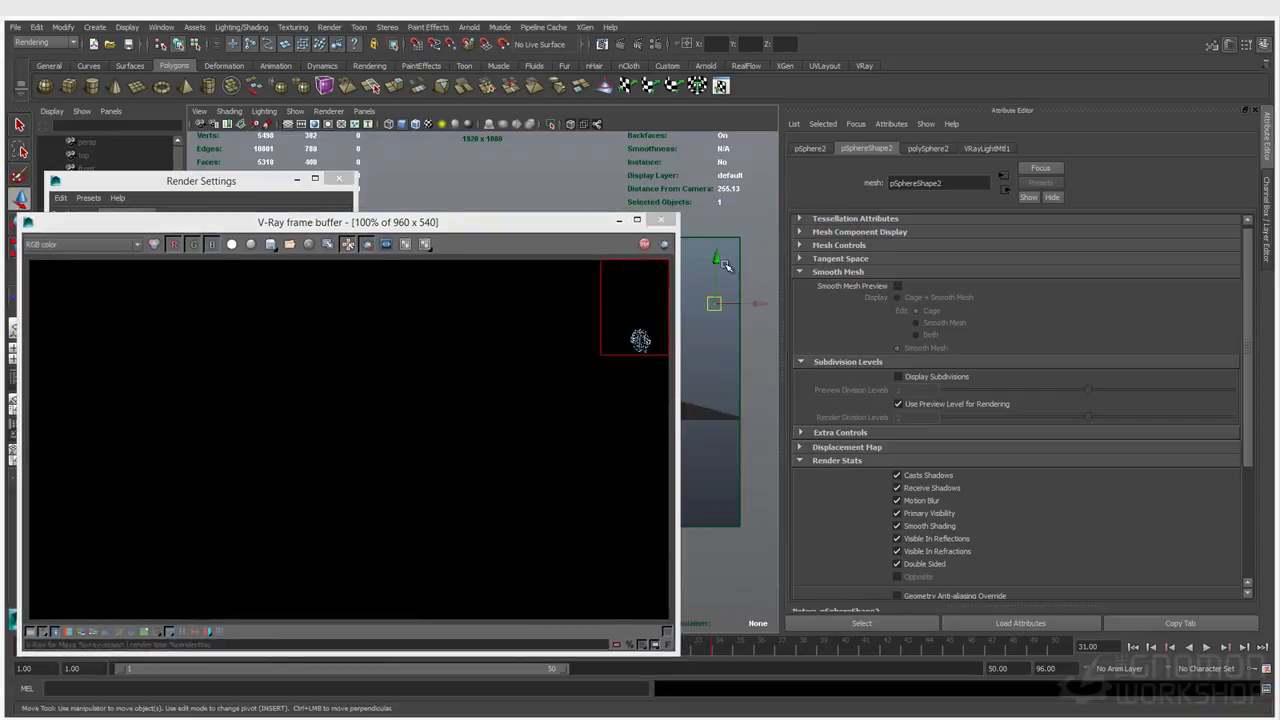
pyautogui.moveTo(722, 222); pyautogui.dragTo(723, 210)
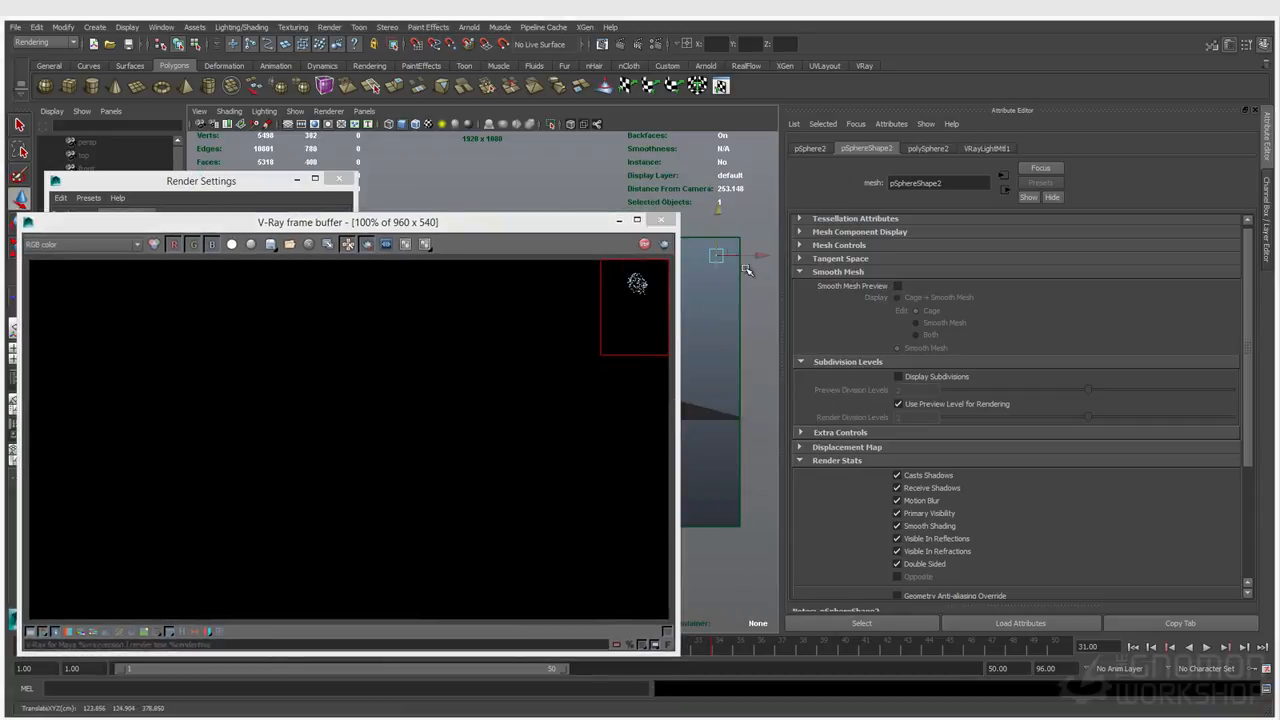
pyautogui.moveTo(765, 260)
pyautogui.mouseDown()
pyautogui.moveTo(783, 262)
pyautogui.moveTo(771, 257)
pyautogui.mouseUp()
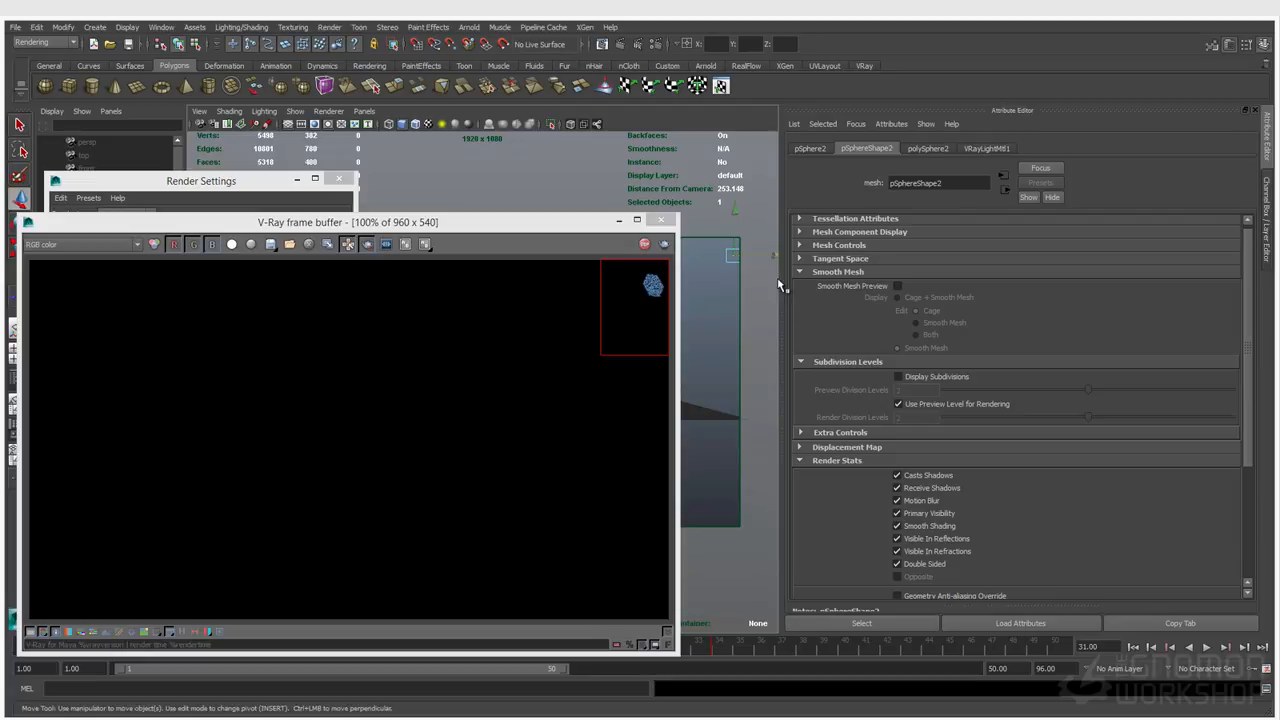
# Select shotCam, try the maximum slider value for its bokeh blades rotation, and set the rotation to 30
pyautogui.click(199, 111)
pyautogui.click(204, 131)
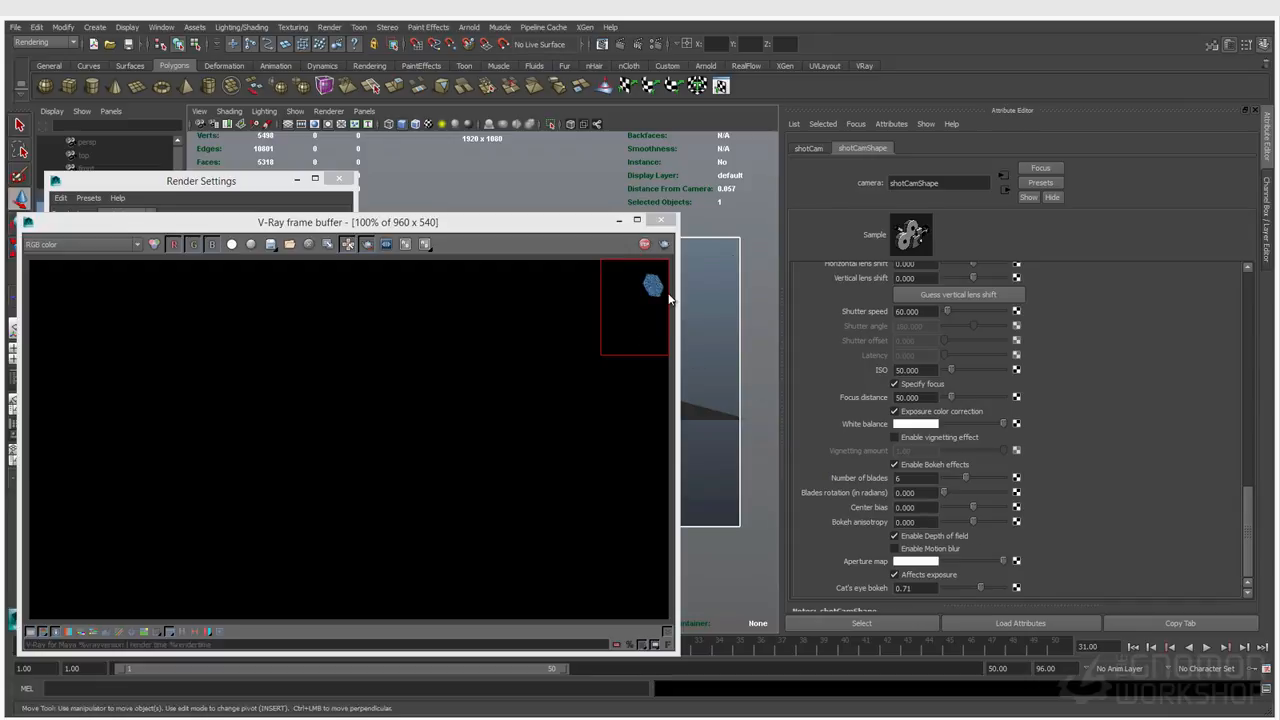
pyautogui.click(932, 492)
pyautogui.moveTo(949, 494); pyautogui.dragTo(1003, 495)
pyautogui.click(933, 492)
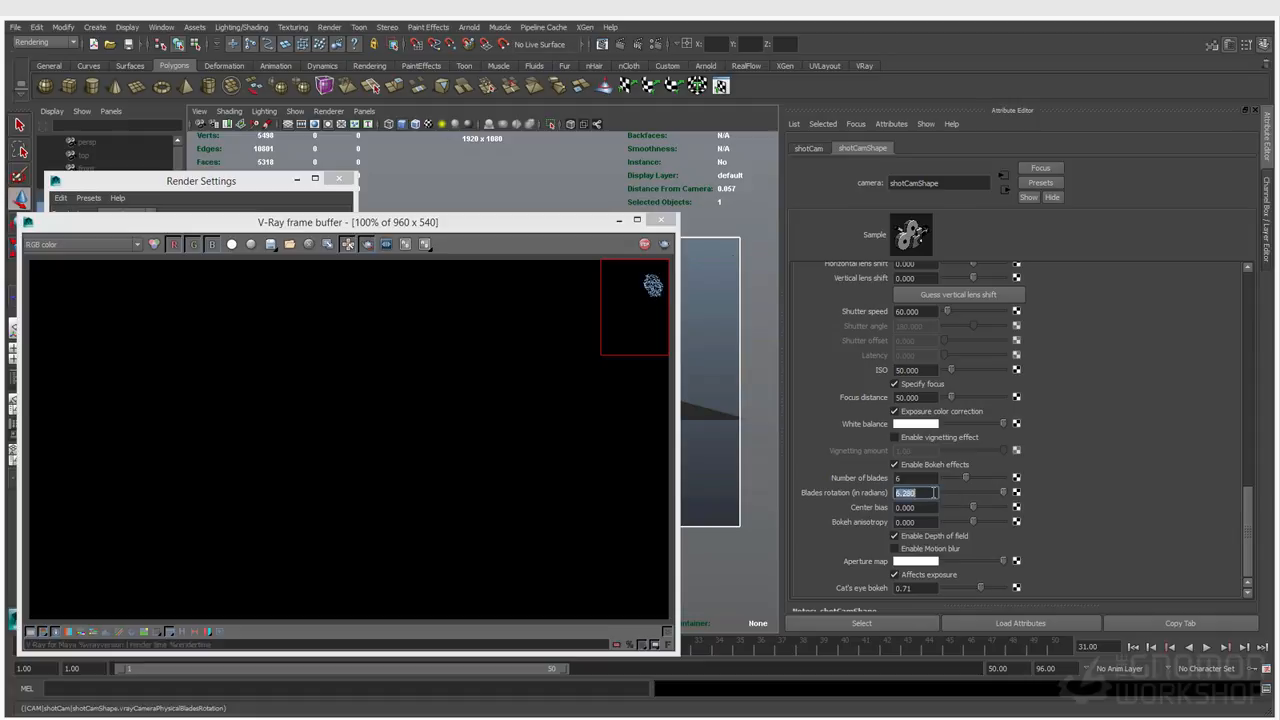
pyautogui.write('30')
pyautogui.press('Return')
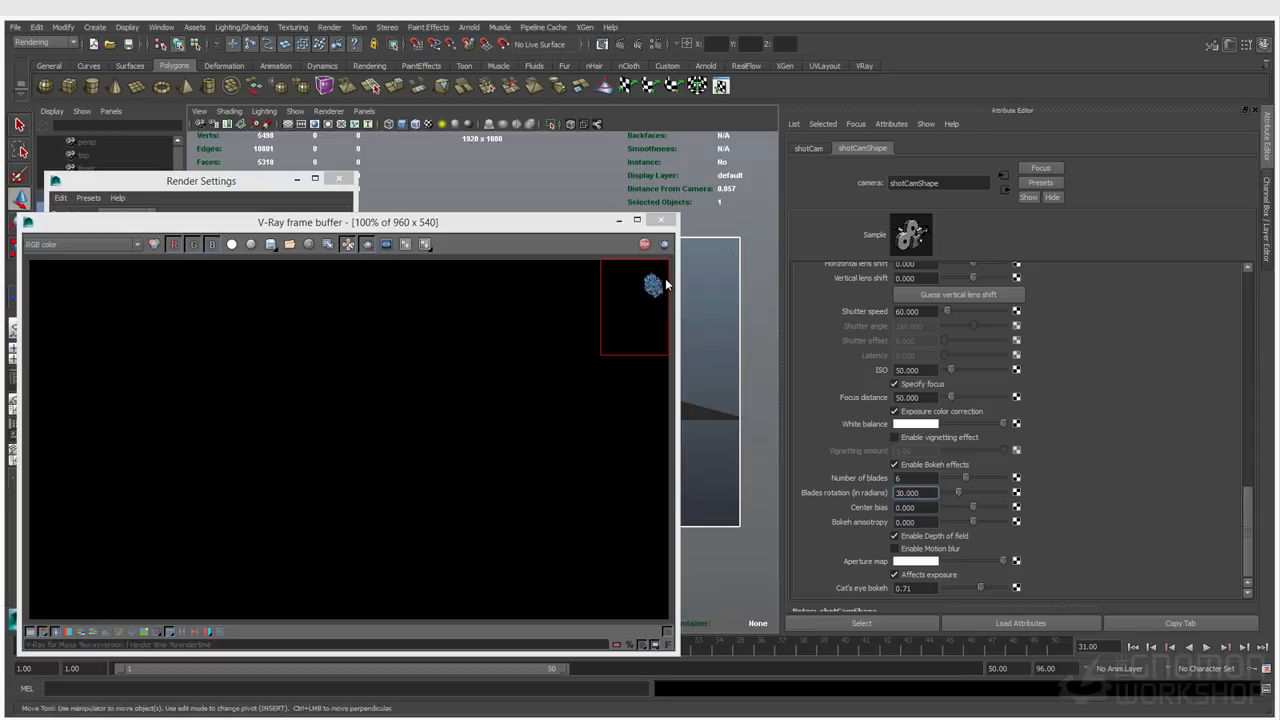
# Render a tight region around the sphere's bokeh and set shotCam's bokeh anisotropy to about -0.213
pyautogui.moveTo(637, 270); pyautogui.dragTo(668, 305)
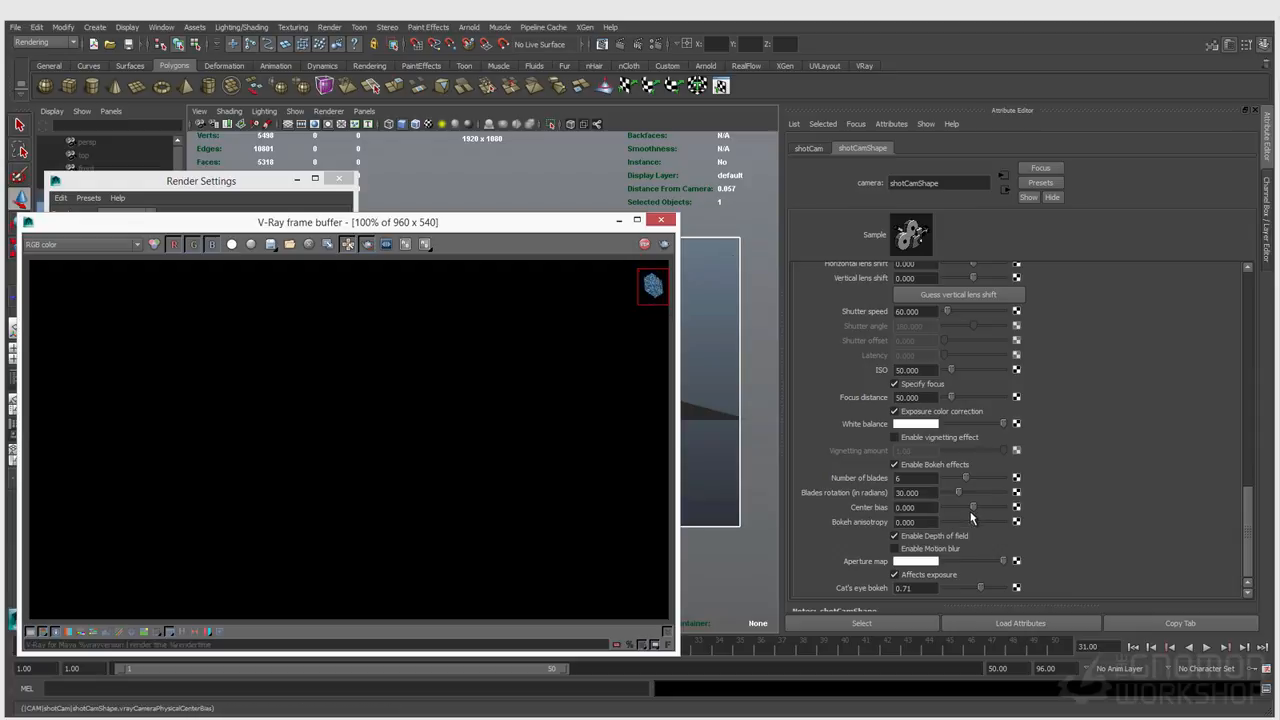
pyautogui.moveTo(972, 521); pyautogui.dragTo(967, 520)
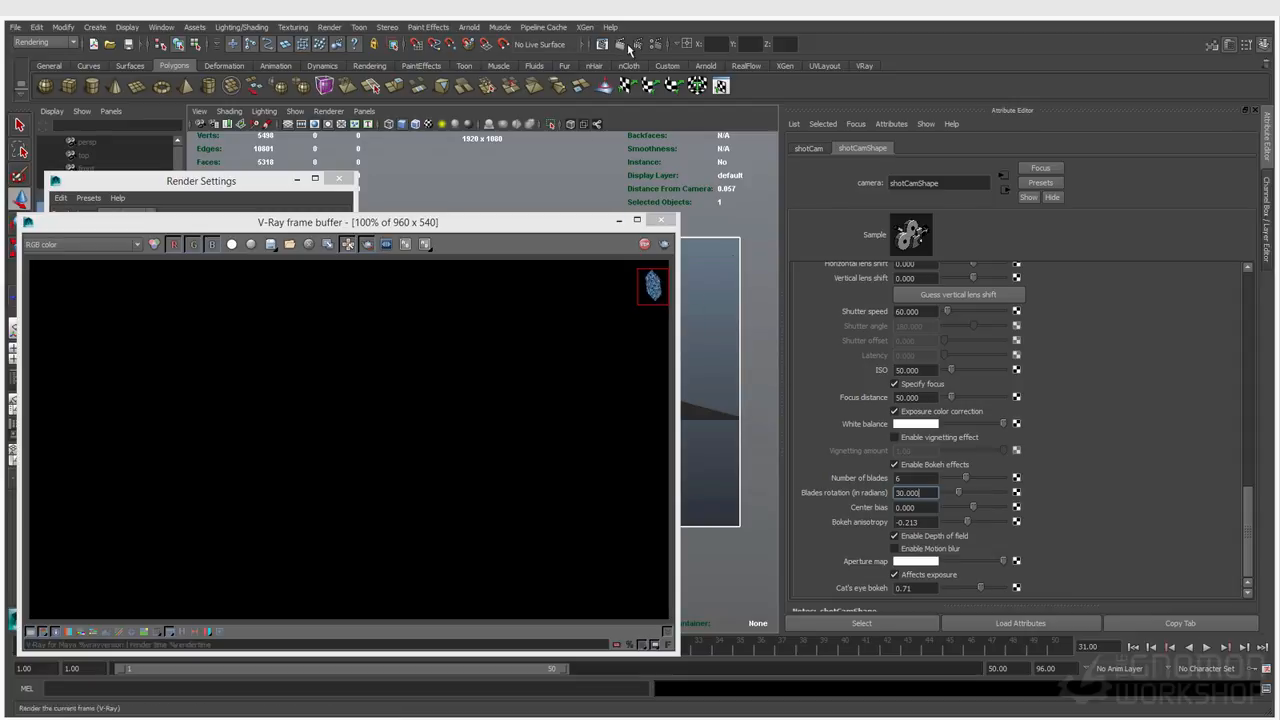
# Set the render height to 720 pixels and clear the object selection
pyautogui.click(120, 184)
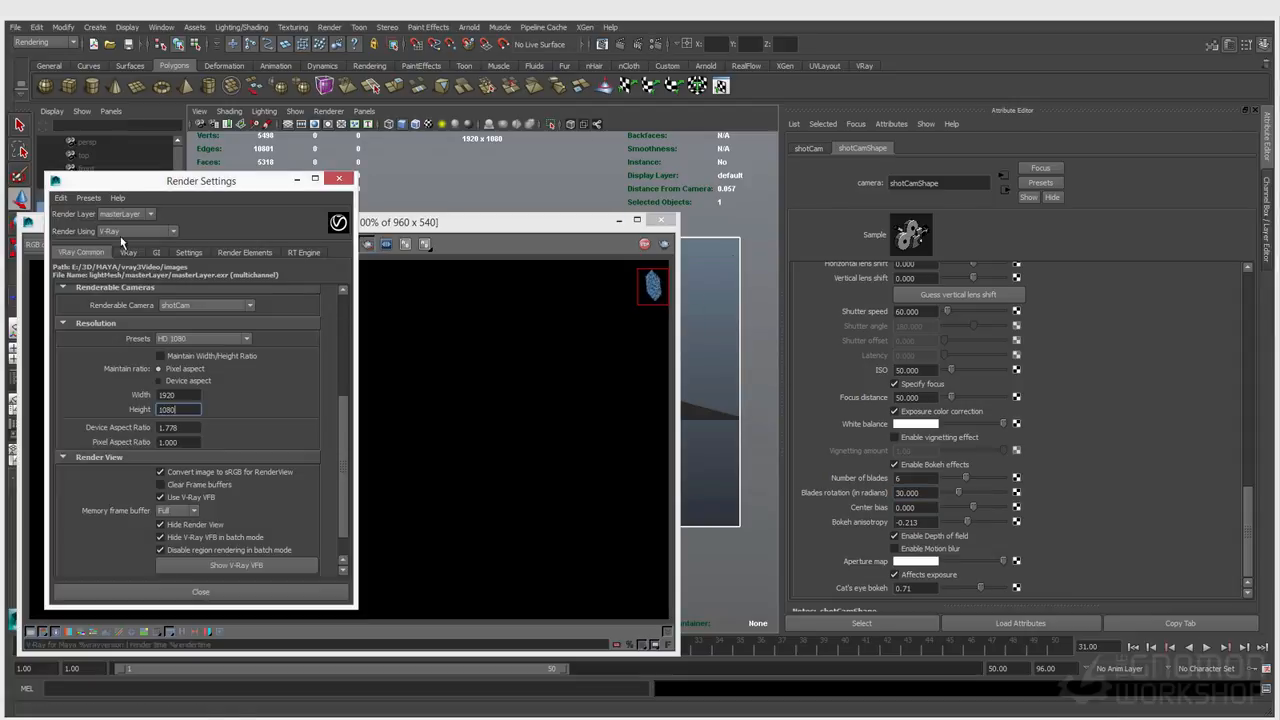
pyautogui.doubleClick(176, 405)
pyautogui.write('720')
pyautogui.press('Return')
pyautogui.click(707, 327)
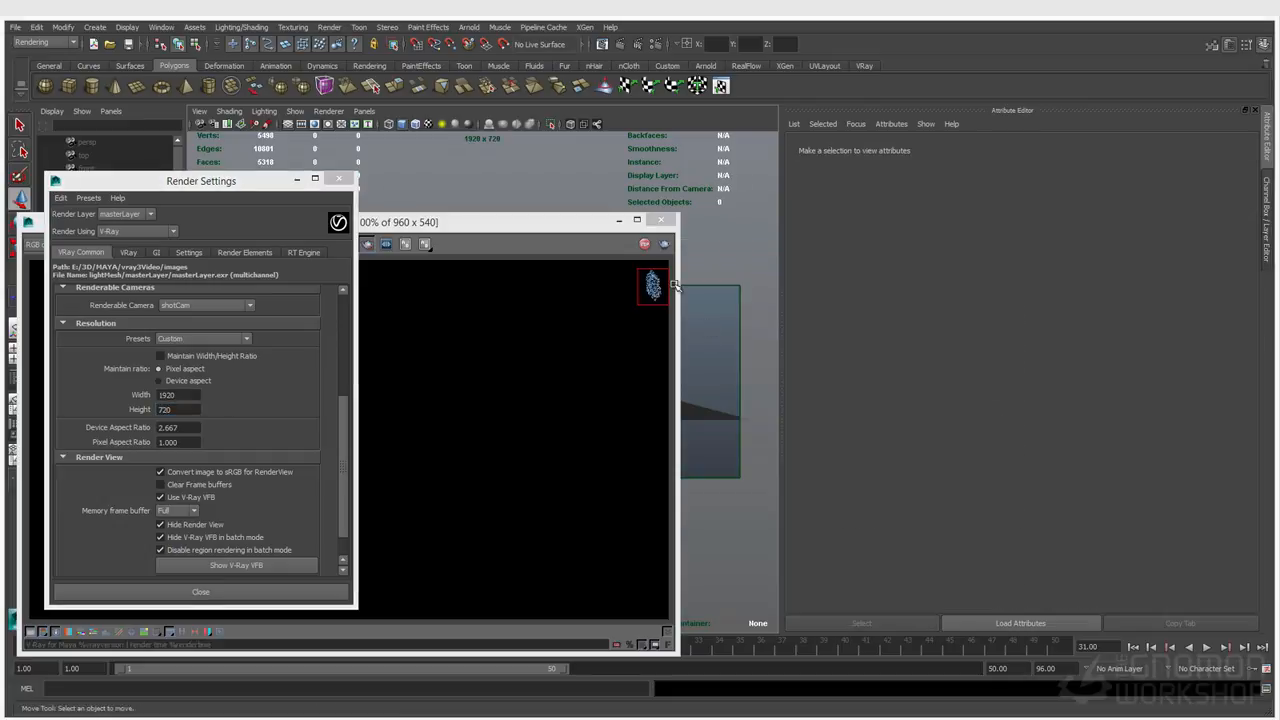
pyautogui.click(545, 219)
pyautogui.click(568, 280)
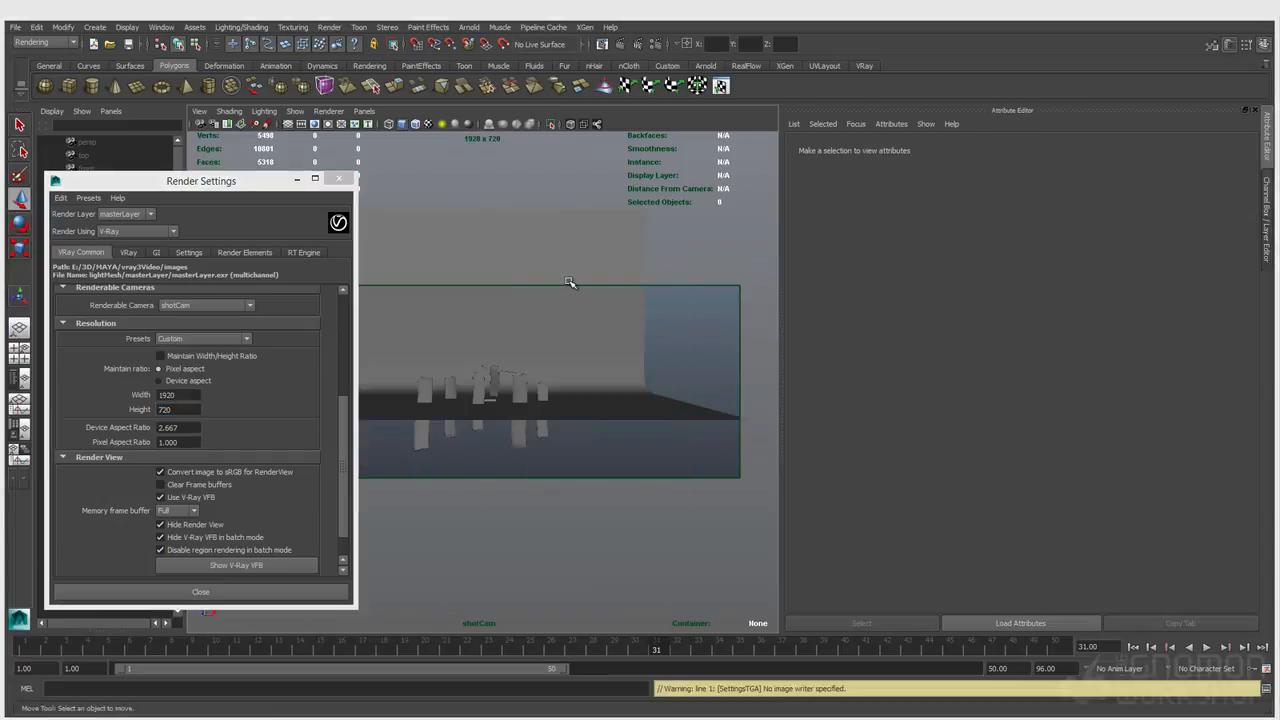
# Reopen the V-Ray frame buffer below the view's upper part and draw a tall render region in the image's upper-right corner
pyautogui.click(236, 565)
pyautogui.moveTo(538, 197); pyautogui.dragTo(630, 313)
pyautogui.moveTo(727, 347); pyautogui.dragTo(823, 470)
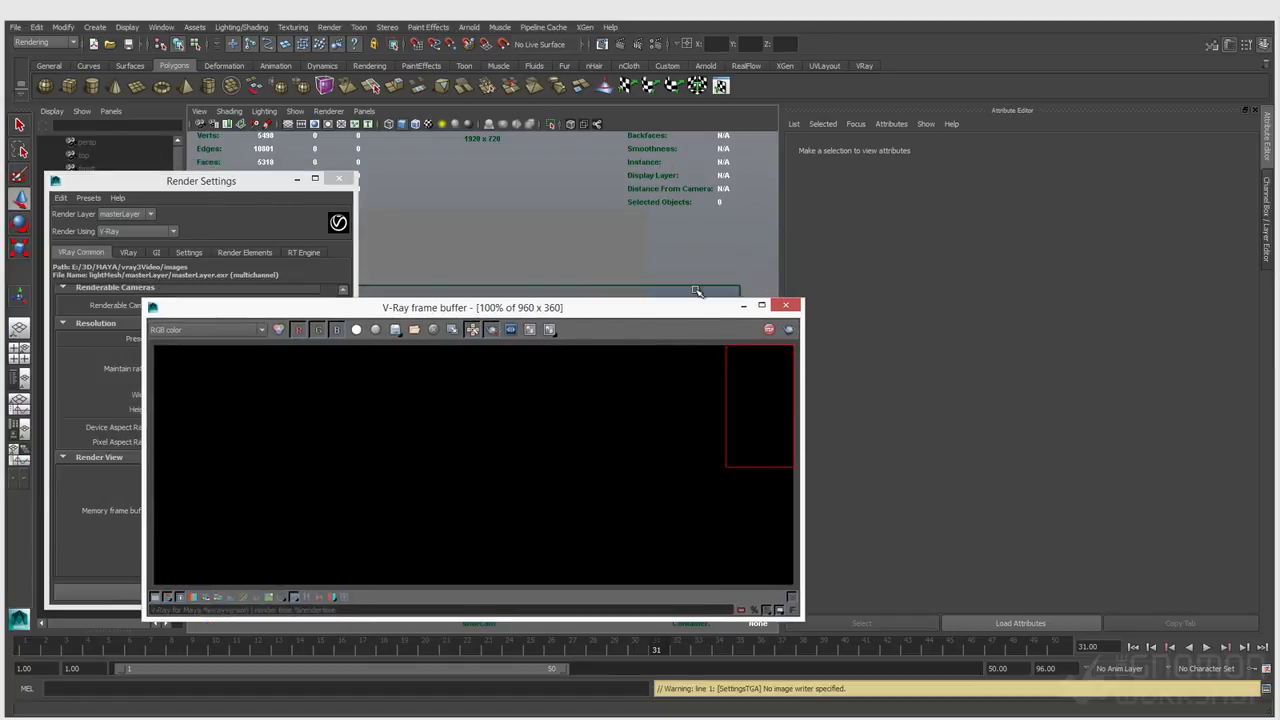
pyautogui.moveTo(702, 307); pyautogui.dragTo(718, 311)
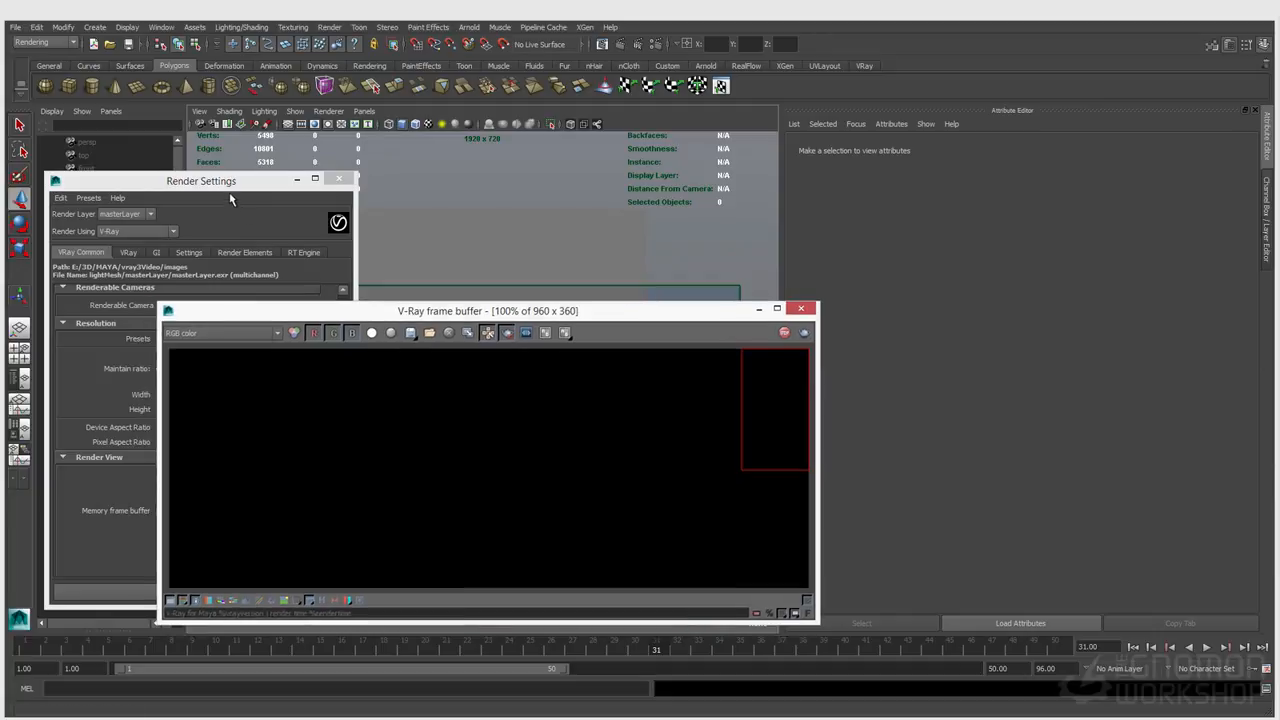
# Select pSphere2 and lower it into the upper-right corner of the camera frame, keeping the render windows clear of it
pyautogui.moveTo(228, 182); pyautogui.dragTo(168, 437)
pyautogui.click(98, 289)
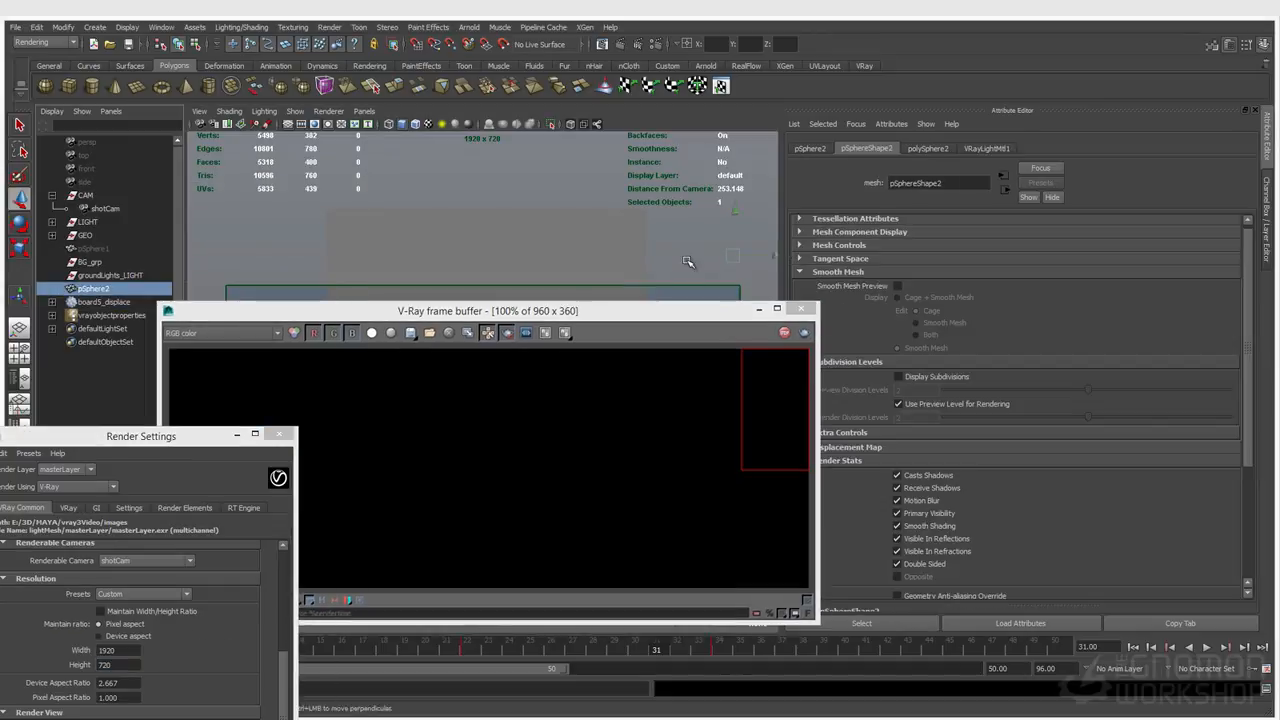
pyautogui.moveTo(736, 244); pyautogui.dragTo(734, 260)
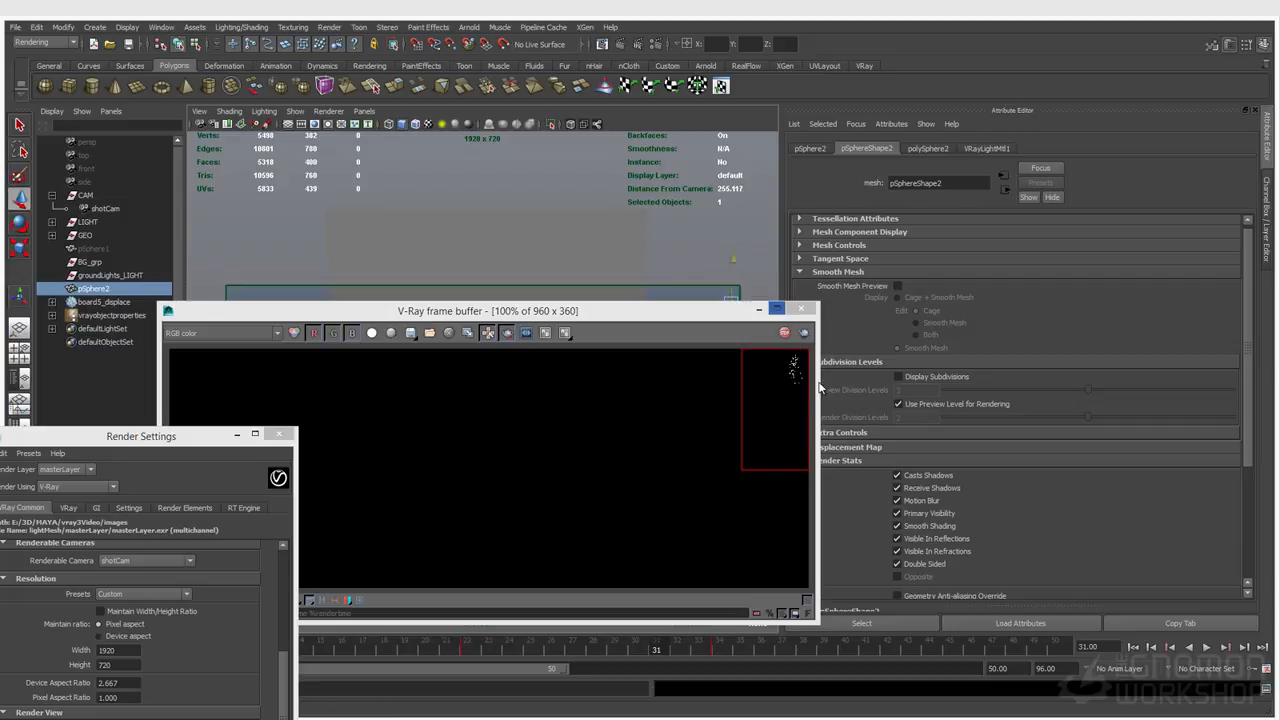
pyautogui.moveTo(755, 311); pyautogui.dragTo(810, 357)
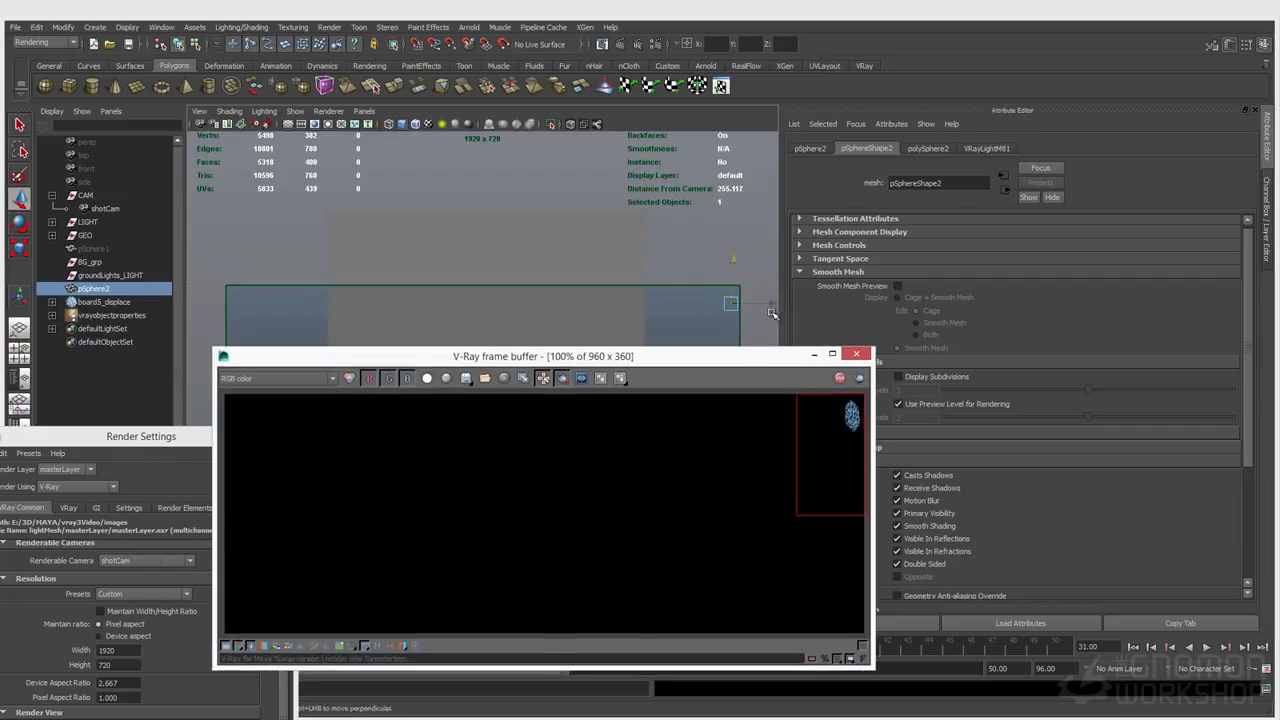
# Move pSphere2 across the top of the frame to the upper-left corner and render a full-width strip along the image's top
pyautogui.moveTo(611, 304); pyautogui.dragTo(595, 303)
pyautogui.moveTo(865, 394); pyautogui.dragTo(188, 468)
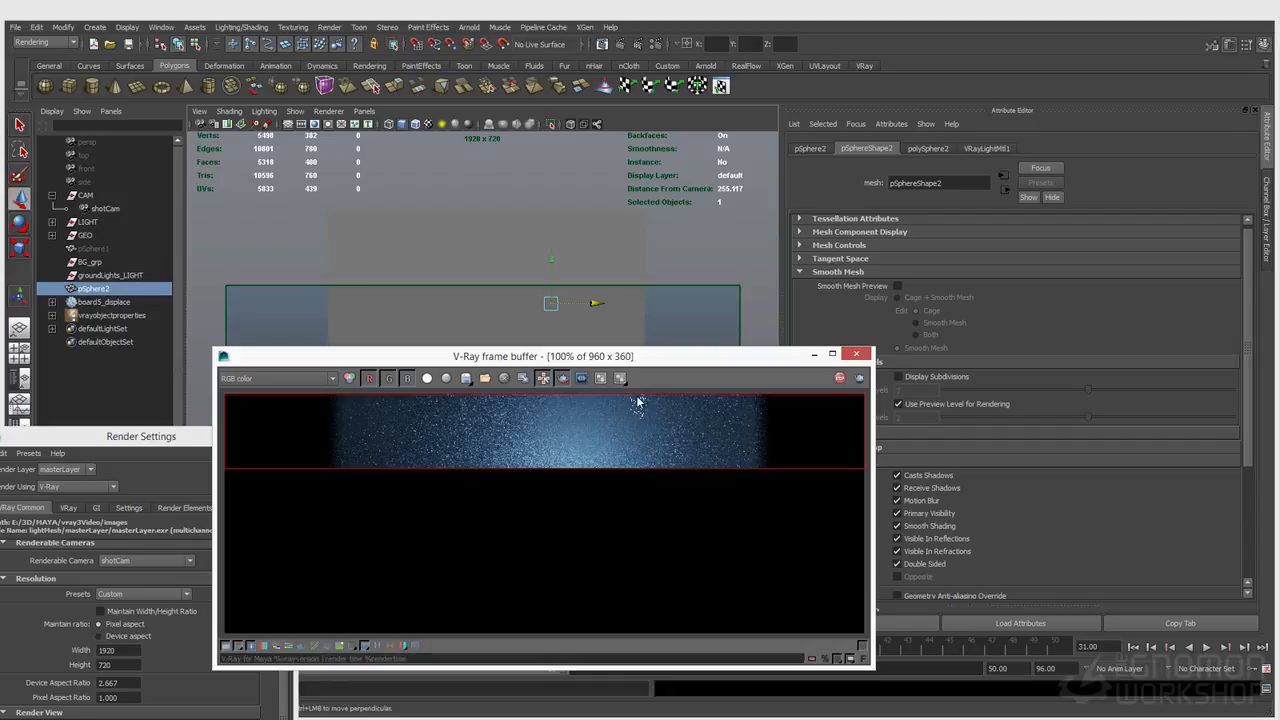
pyautogui.moveTo(592, 302); pyautogui.dragTo(291, 305)
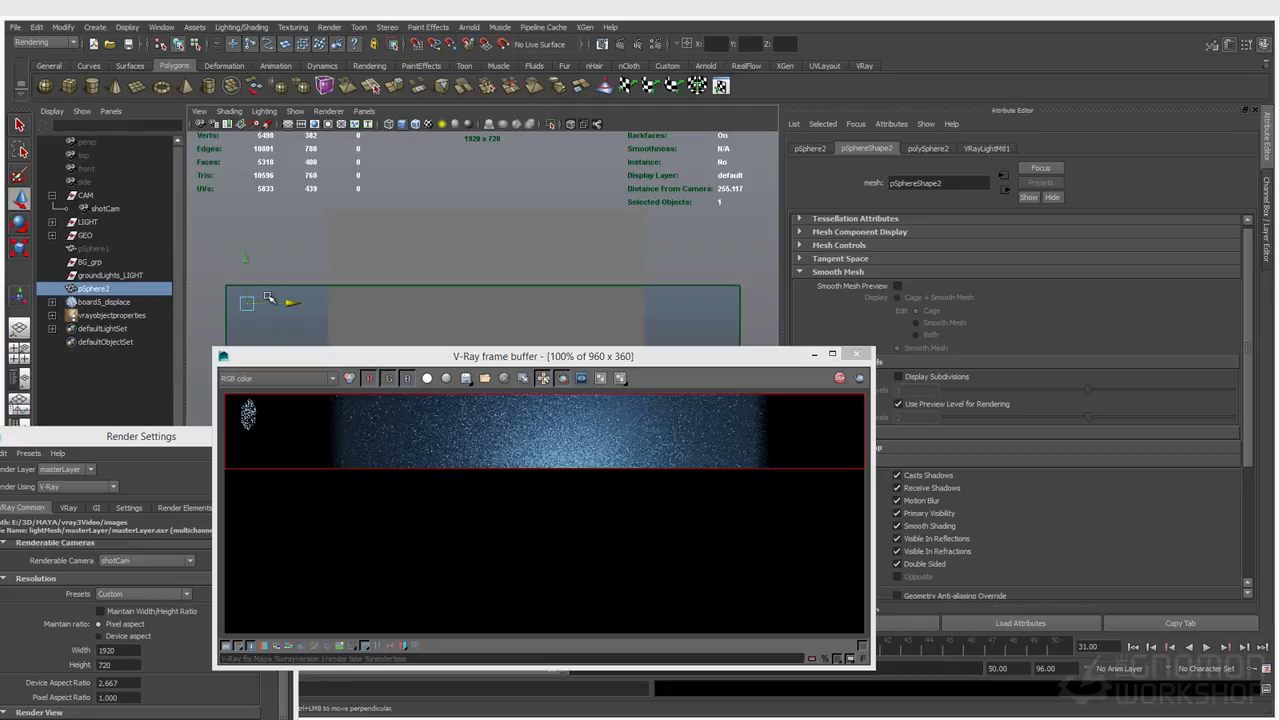
# Move pSphere2 back to the frame's upper-right corner, render a small region around it, and open shotCam's attributes beside the V-Ray frame buffer
pyautogui.moveTo(291, 304); pyautogui.dragTo(803, 306)
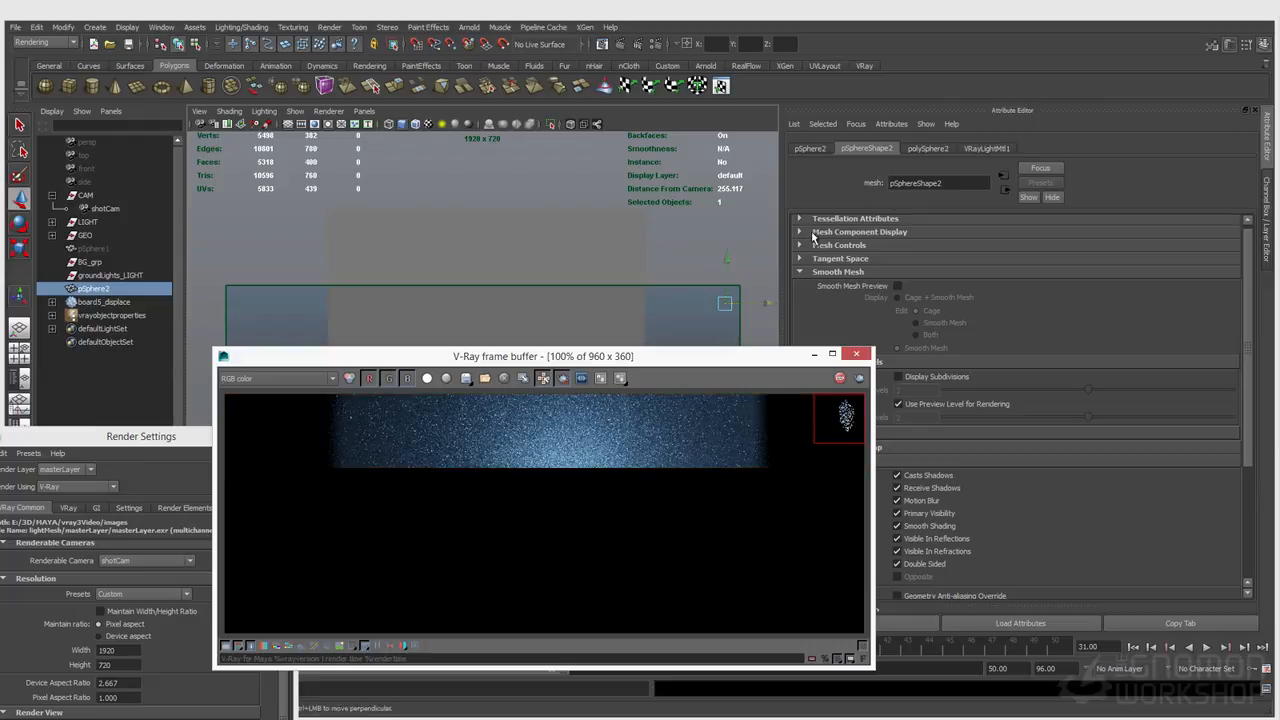
pyautogui.click(204, 124)
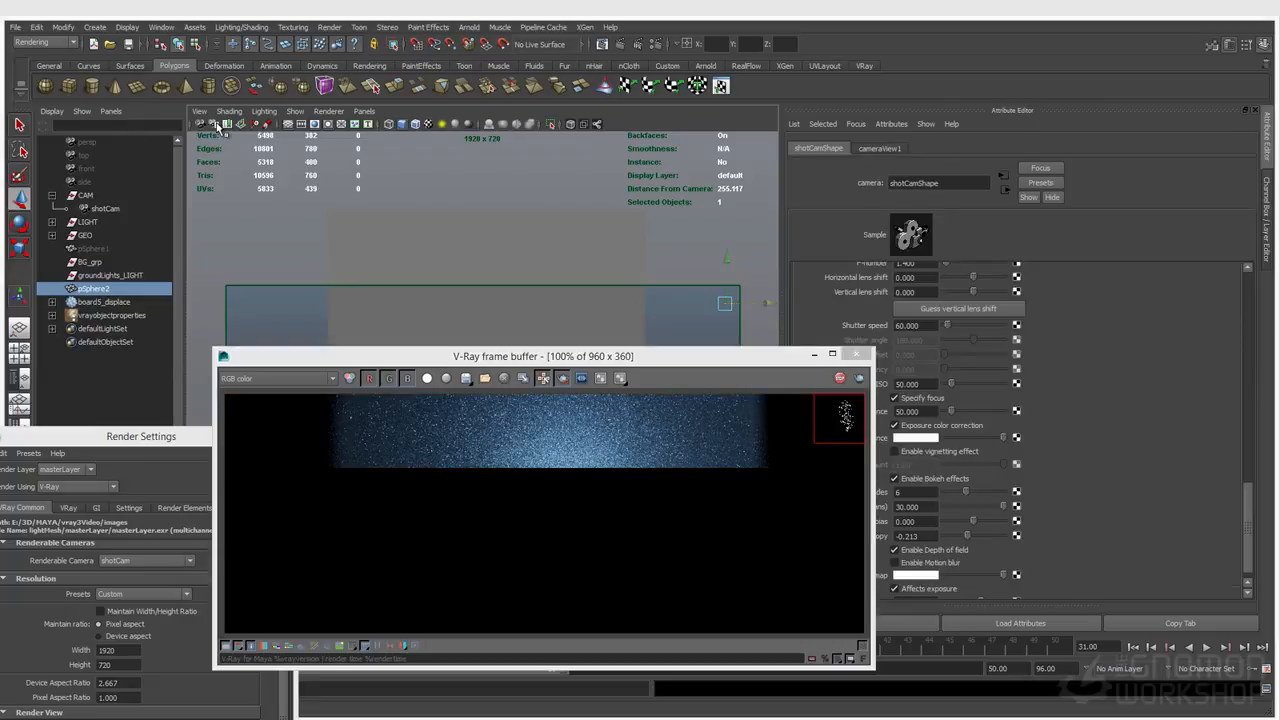
pyautogui.moveTo(780, 363); pyautogui.dragTo(709, 353)
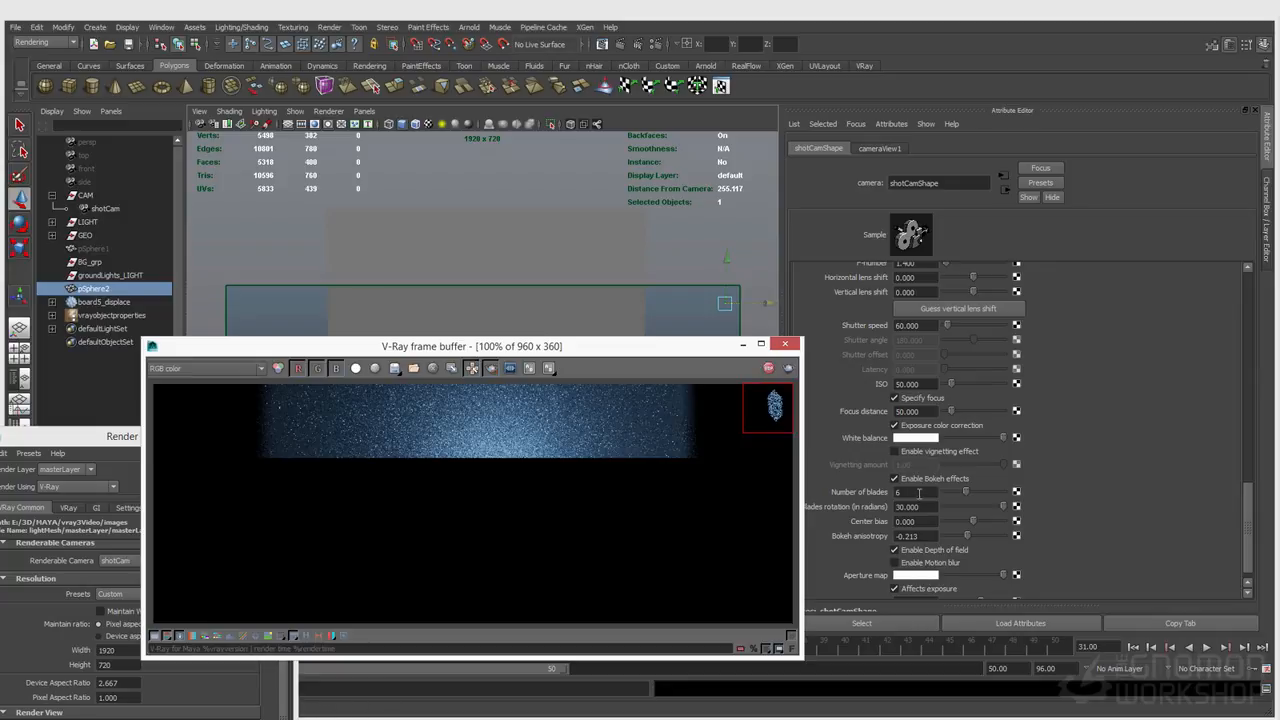
# Try center bias values of 2.36 and -0.787 on shotCam and compare the rendered bokeh shape
pyautogui.click(980, 523)
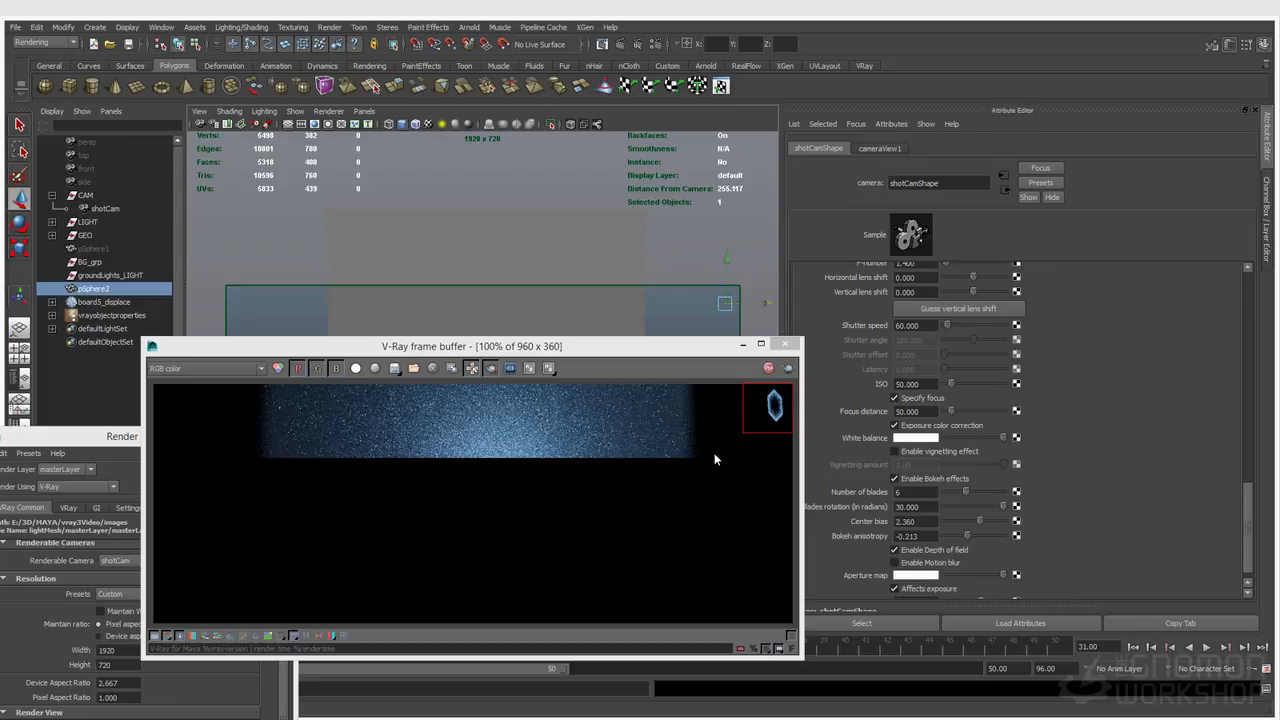
pyautogui.click(915, 521)
pyautogui.moveTo(982, 521); pyautogui.dragTo(974, 527)
pyautogui.moveTo(968, 522); pyautogui.dragTo(971, 522)
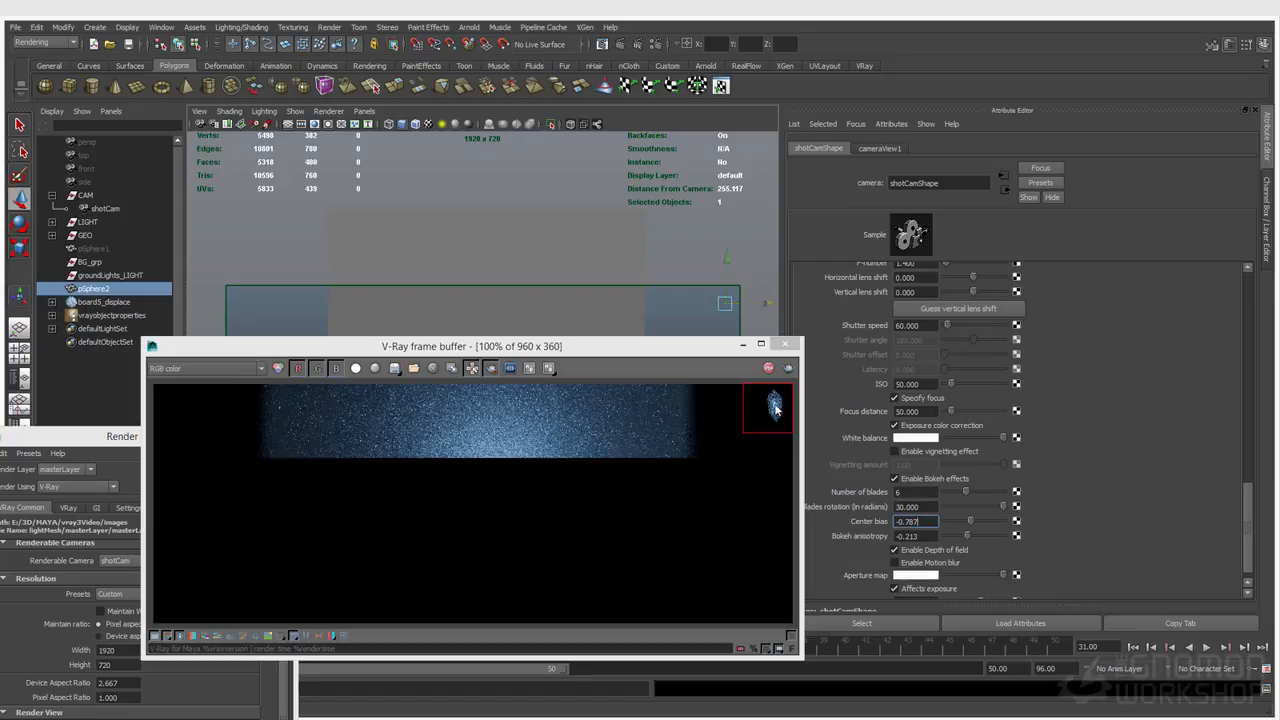
# Try shotCam's center bias at -0.35 and at 0.25, re-rendering the sphere's bokeh
pyautogui.doubleClick(918, 521)
pyautogui.write('-0')
pyautogui.write('.35')
pyautogui.press('Return')
pyautogui.doubleClick(925, 521)
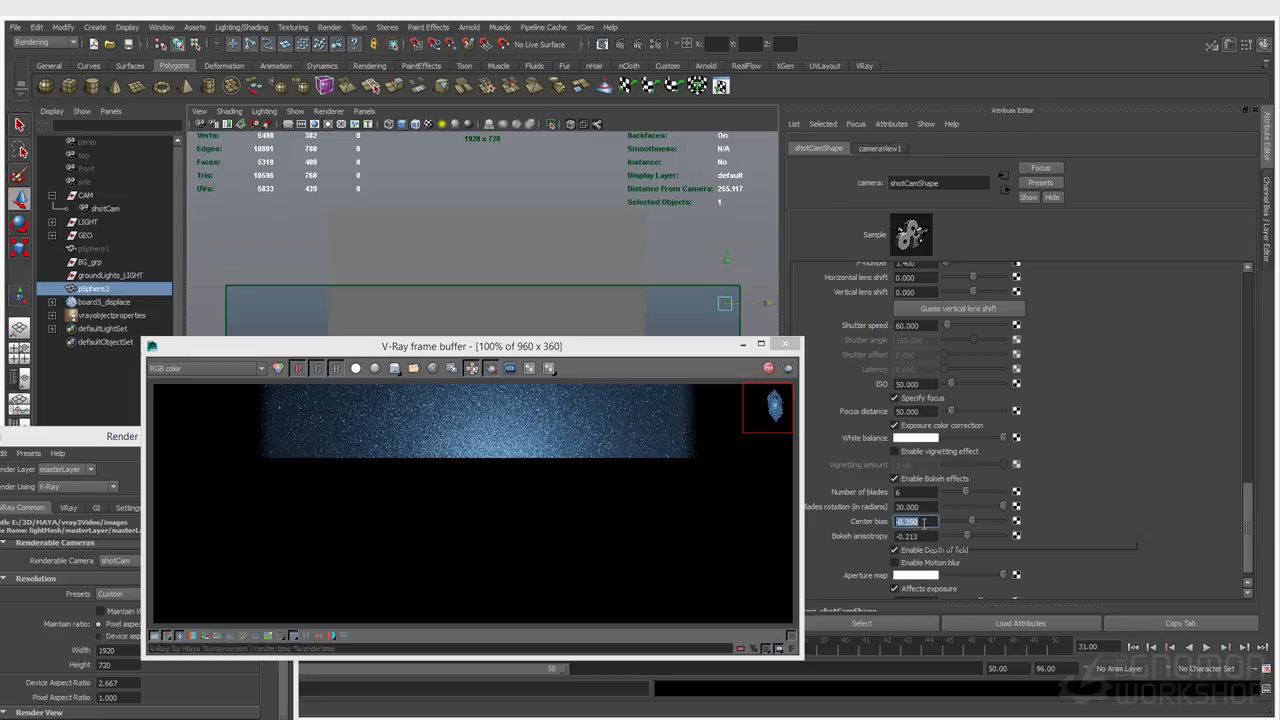
pyautogui.write('.250')
pyautogui.press('Return')
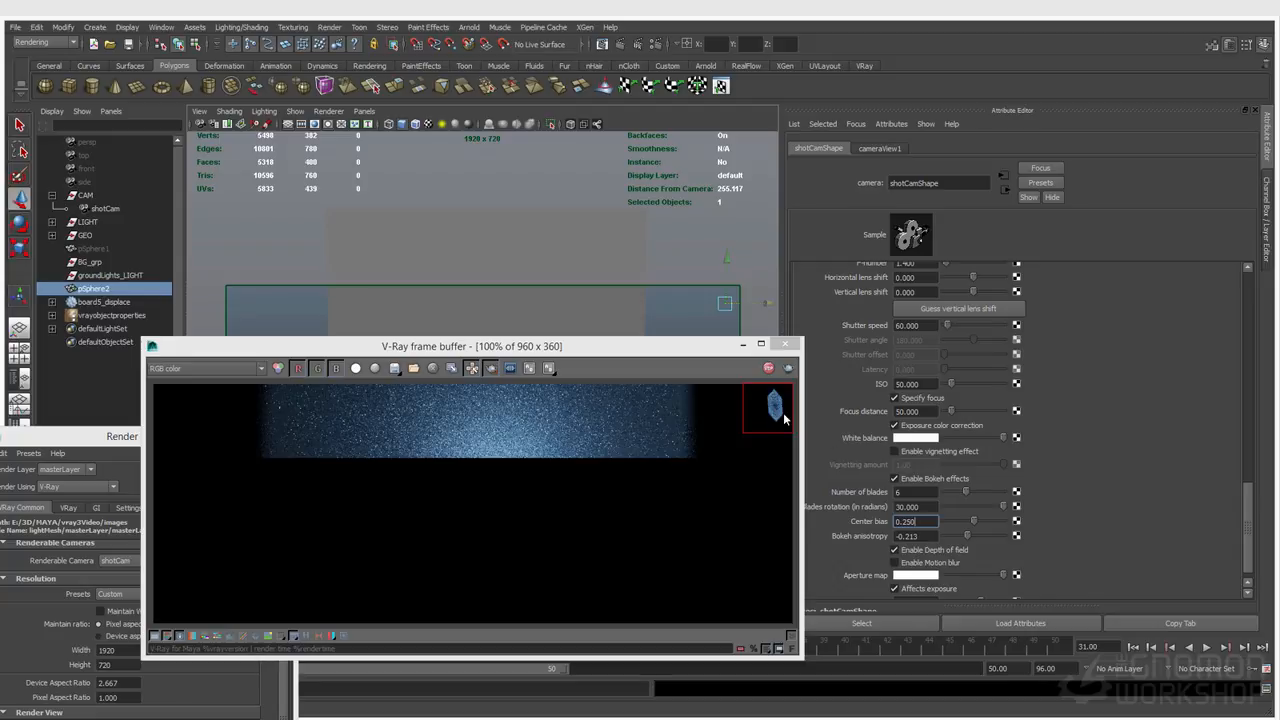
# Examine shotCam's physical camera settings, from film gate, distortion and F-number to shutter speed, ISO, focus distance and bokeh options
pyautogui.scroll(-1, 890, 540)
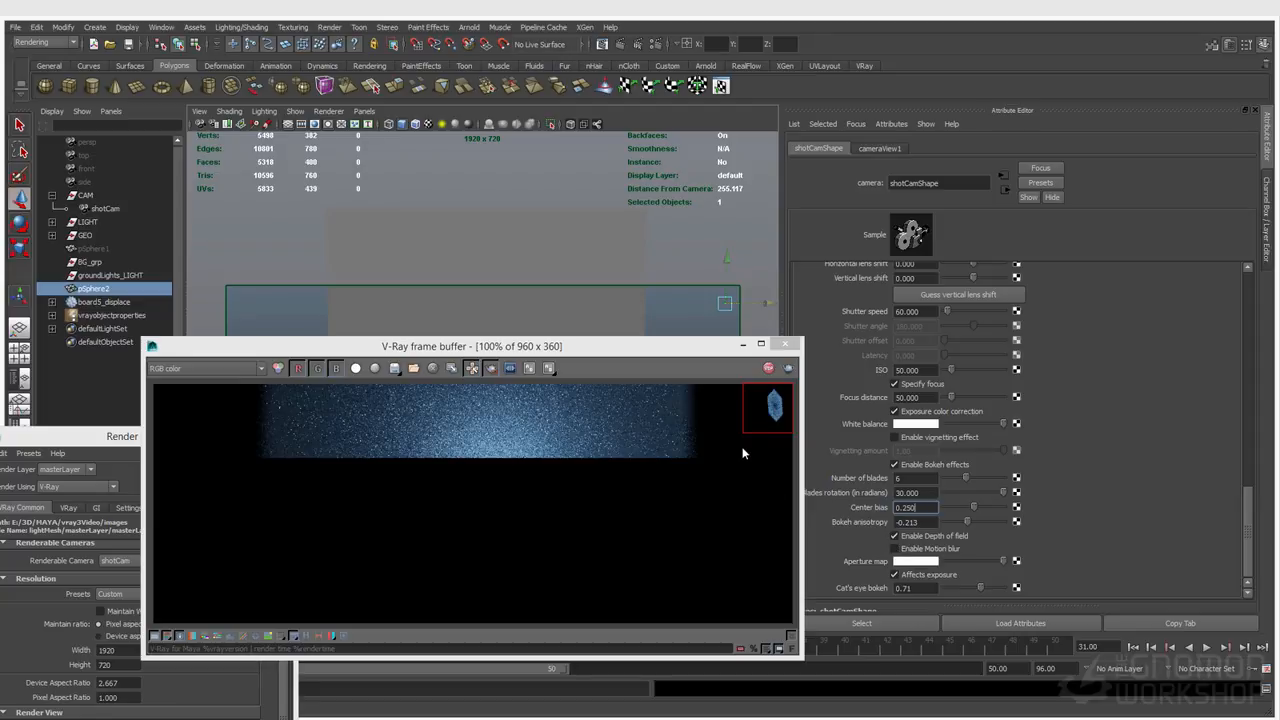
pyautogui.doubleClick(930, 508)
pyautogui.scroll(5, 1082, 440)
pyautogui.scroll(2, 1084, 448)
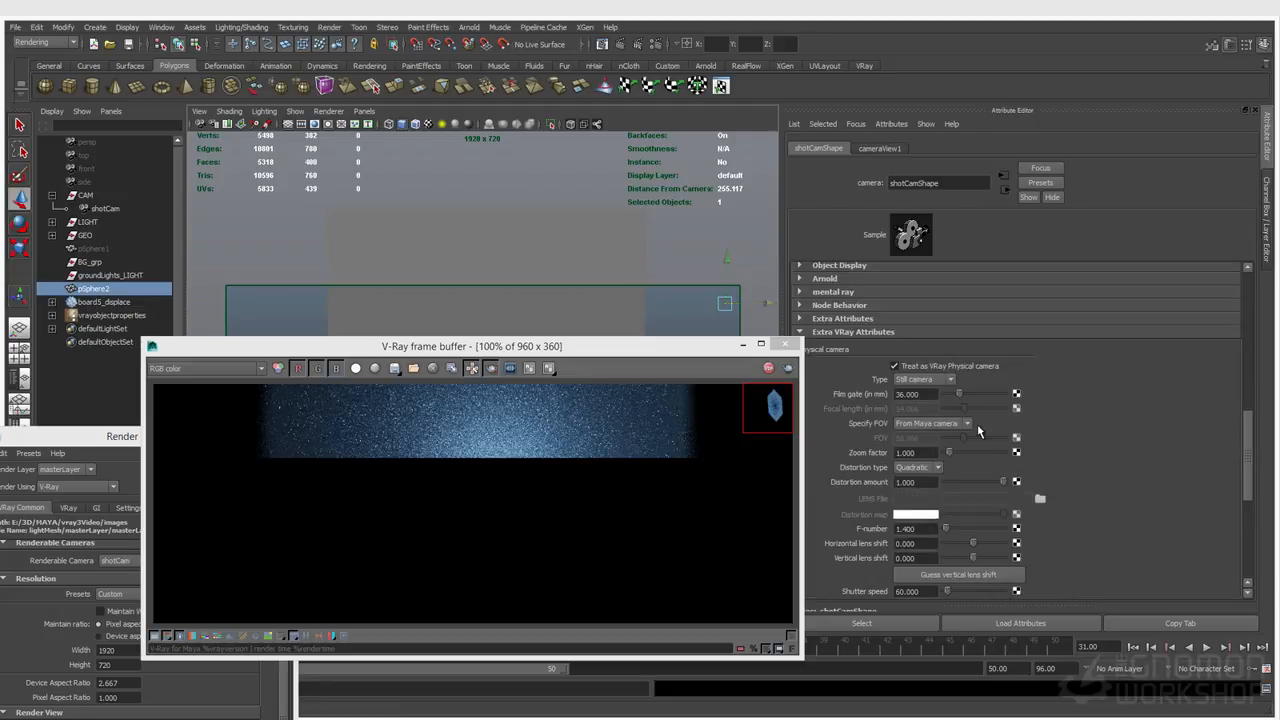
pyautogui.scroll(-5, 977, 424)
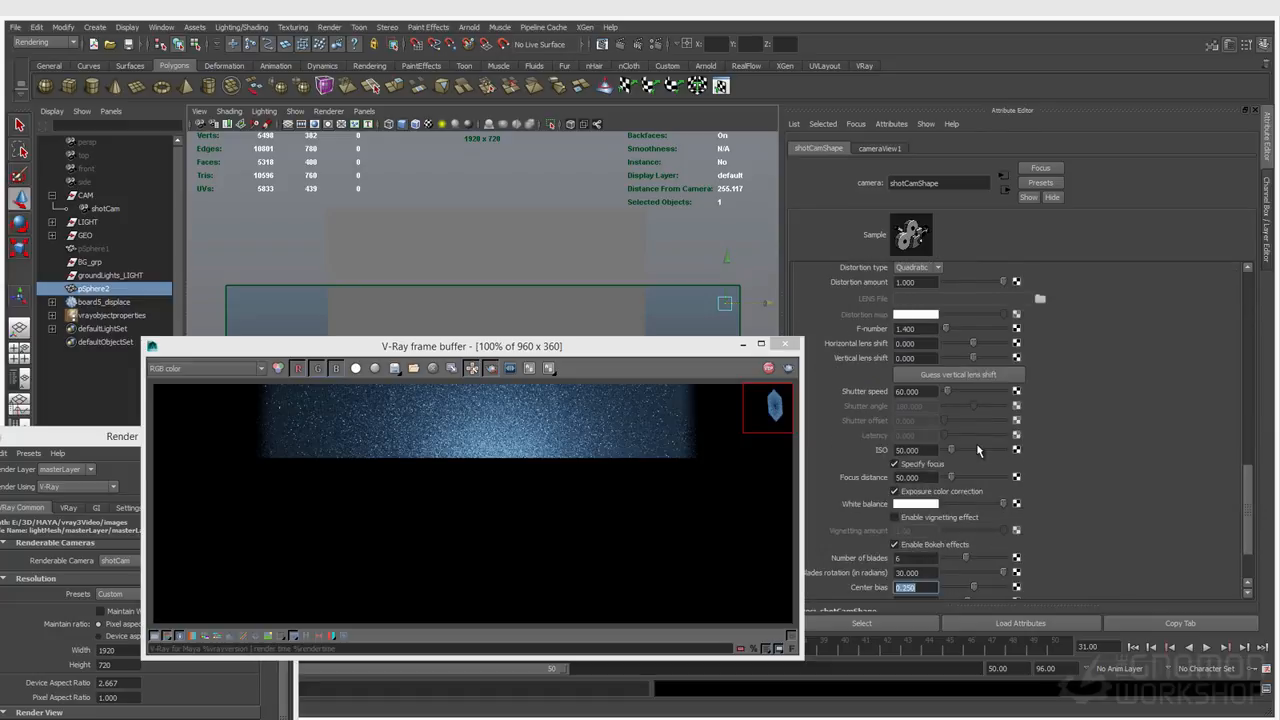
pyautogui.scroll(-2, 861, 499)
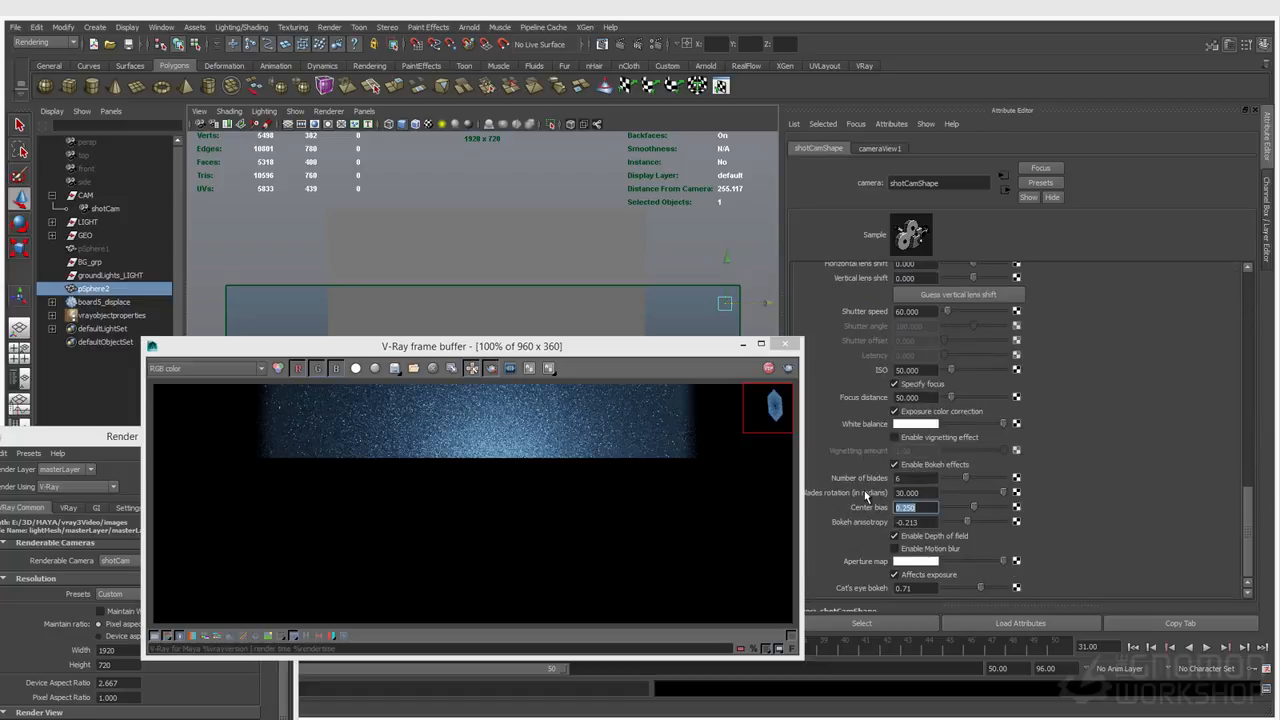
pyautogui.scroll(3, 985, 530)
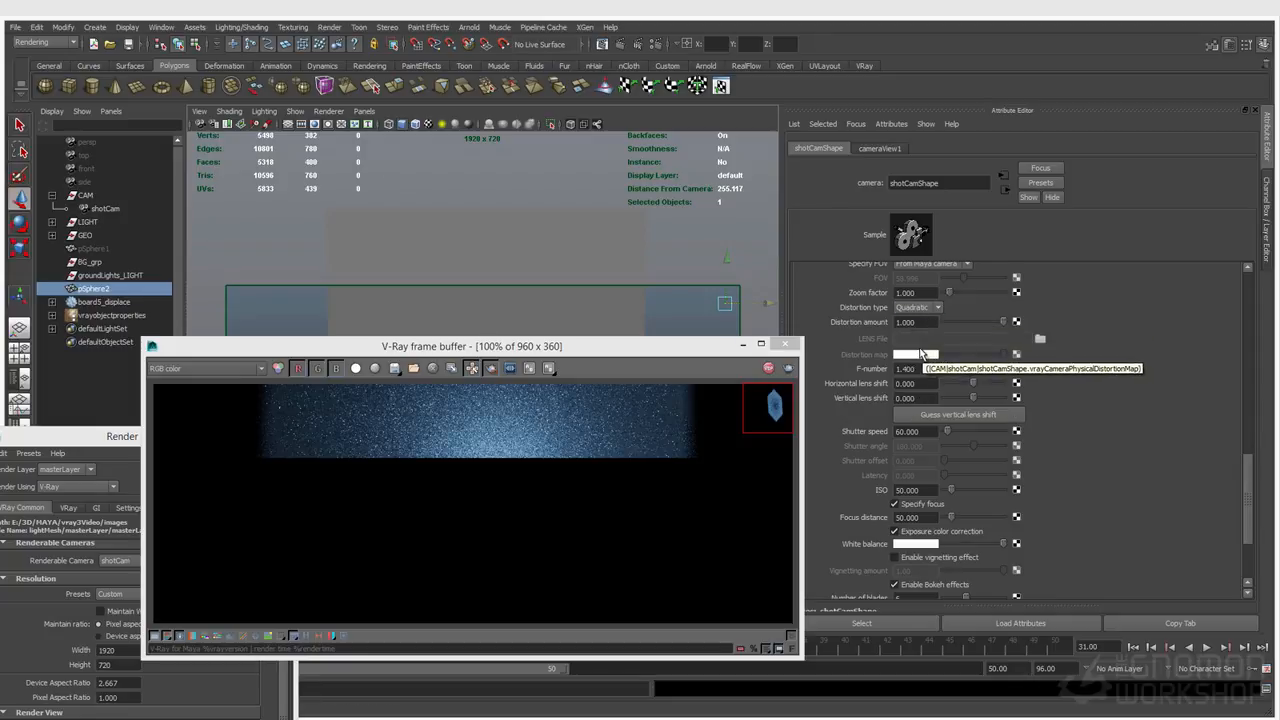
pyautogui.scroll(1, 921, 330)
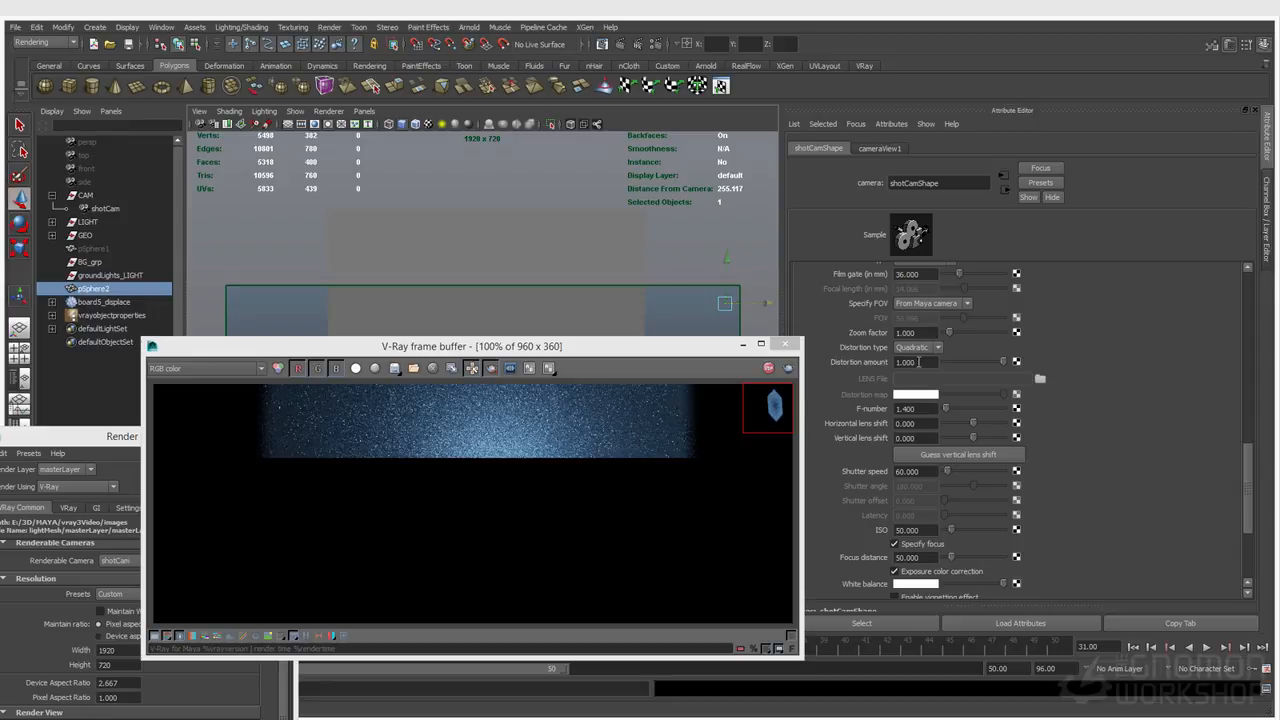
pyautogui.click(199, 111)
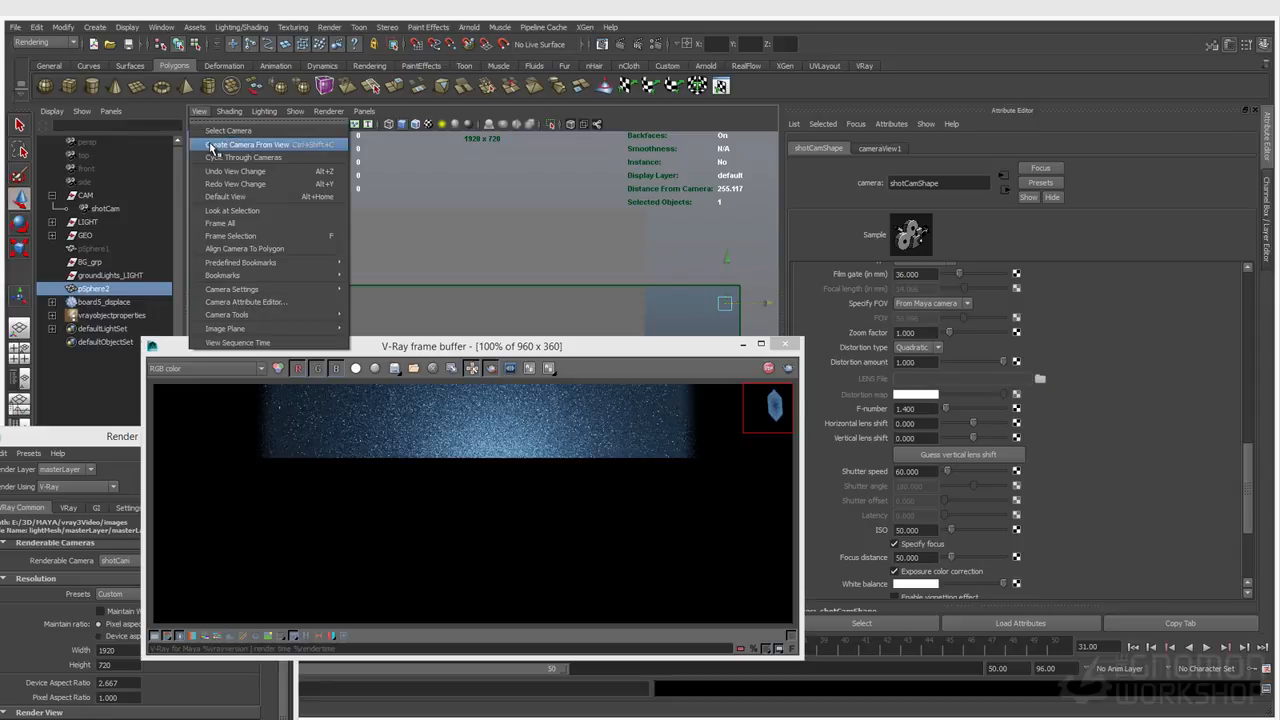
pyautogui.click(200, 112)
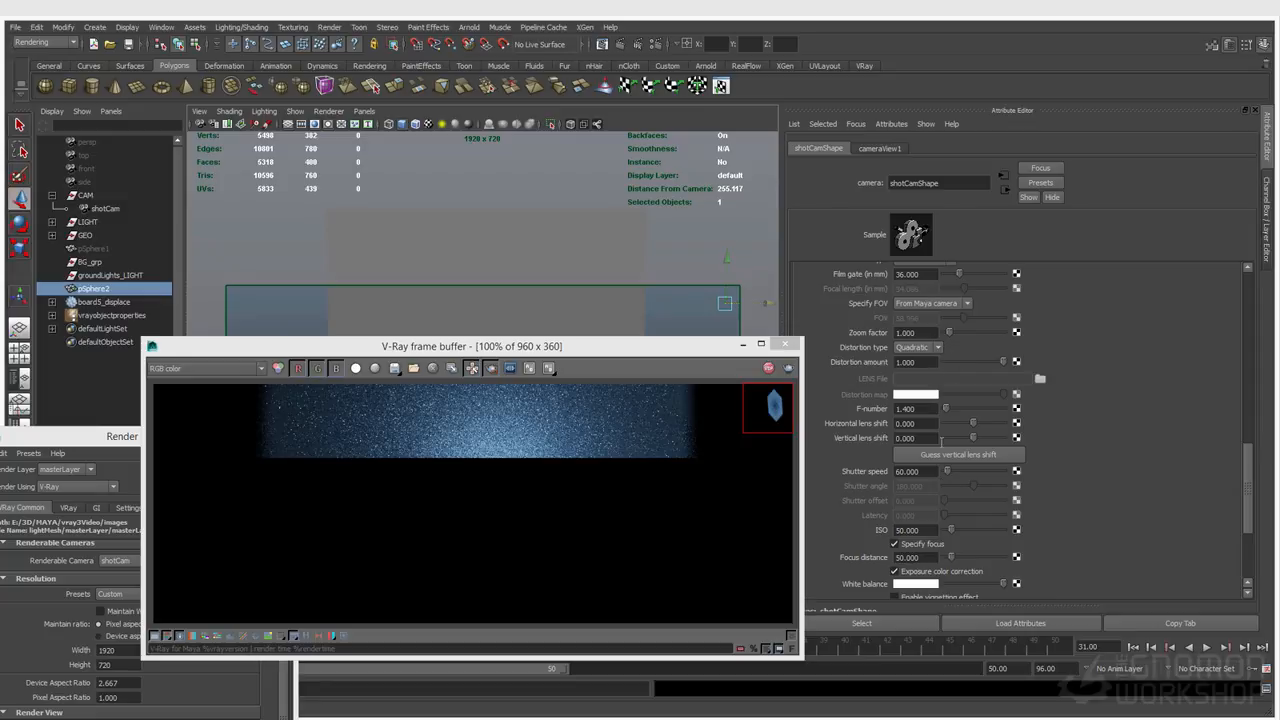
pyautogui.scroll(-3, 942, 486)
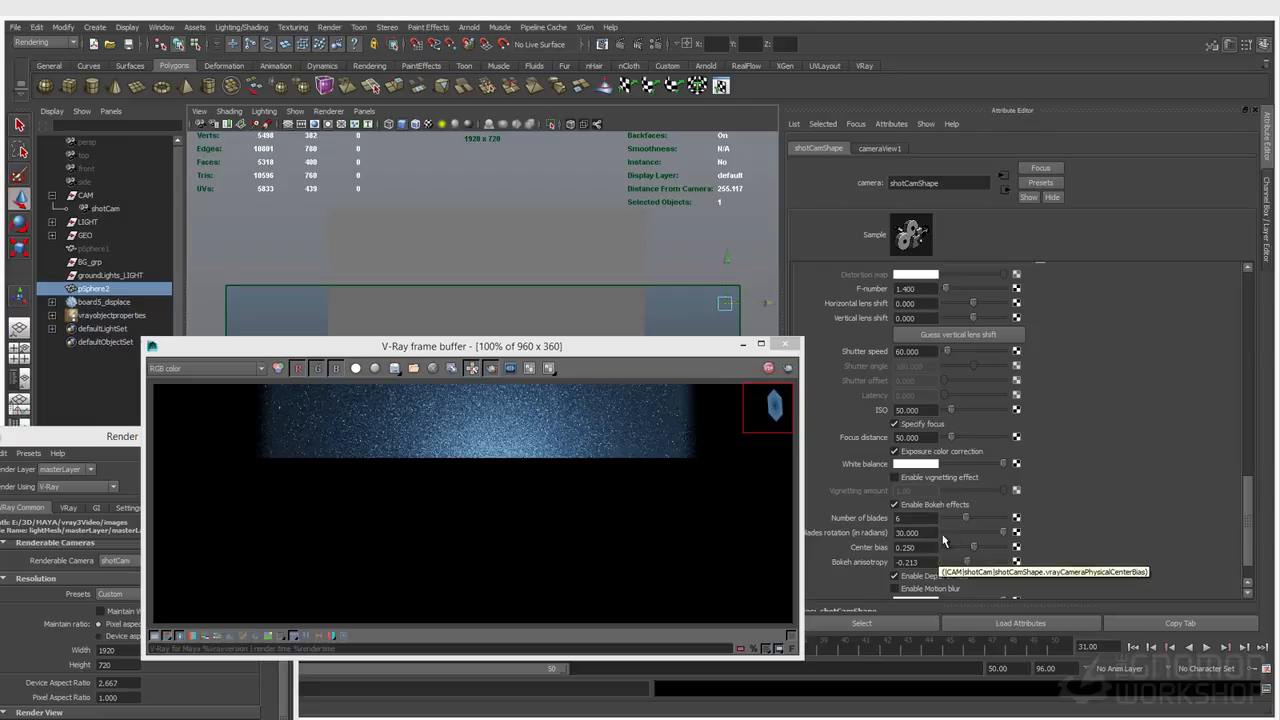
pyautogui.scroll(2, 898, 470)
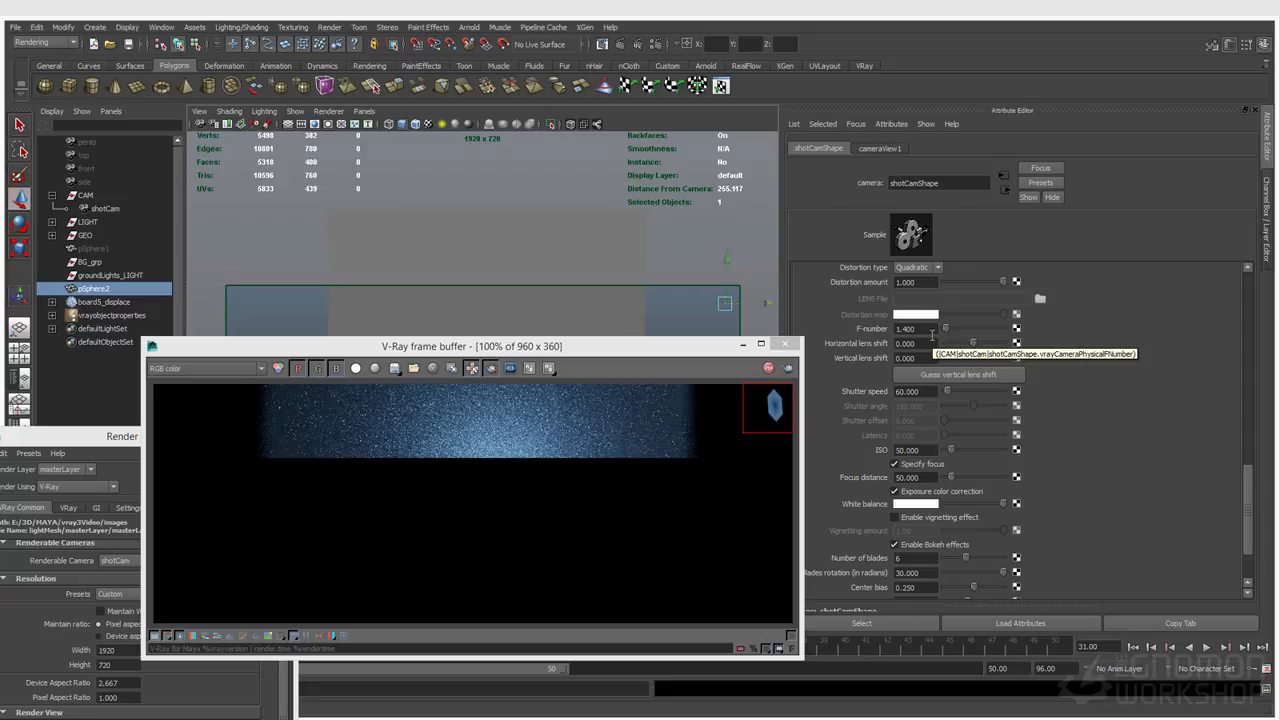
pyautogui.doubleClick(910, 329)
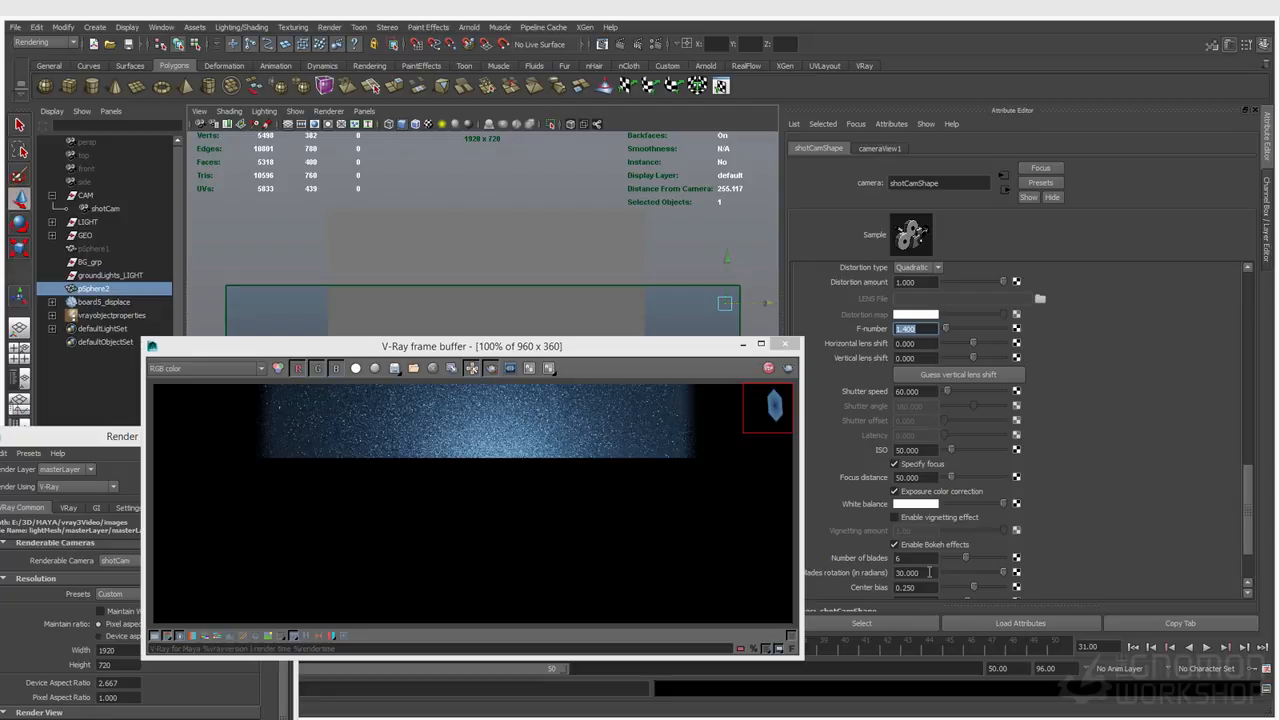
# Set shotCam's center bias to -0.25
pyautogui.scroll(-2, 942, 490)
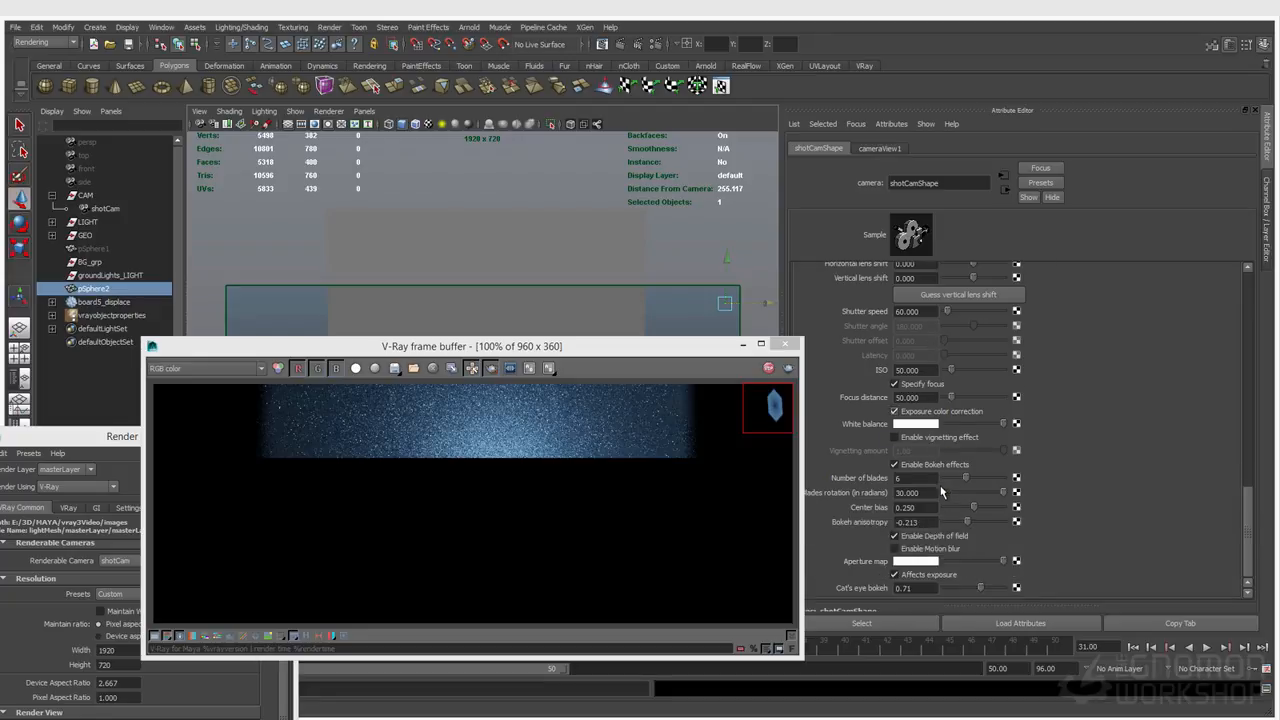
pyautogui.click(922, 522)
pyautogui.click(925, 507)
pyautogui.write('-0.250')
pyautogui.press('Return')
pyautogui.scroll(2, 1016, 477)
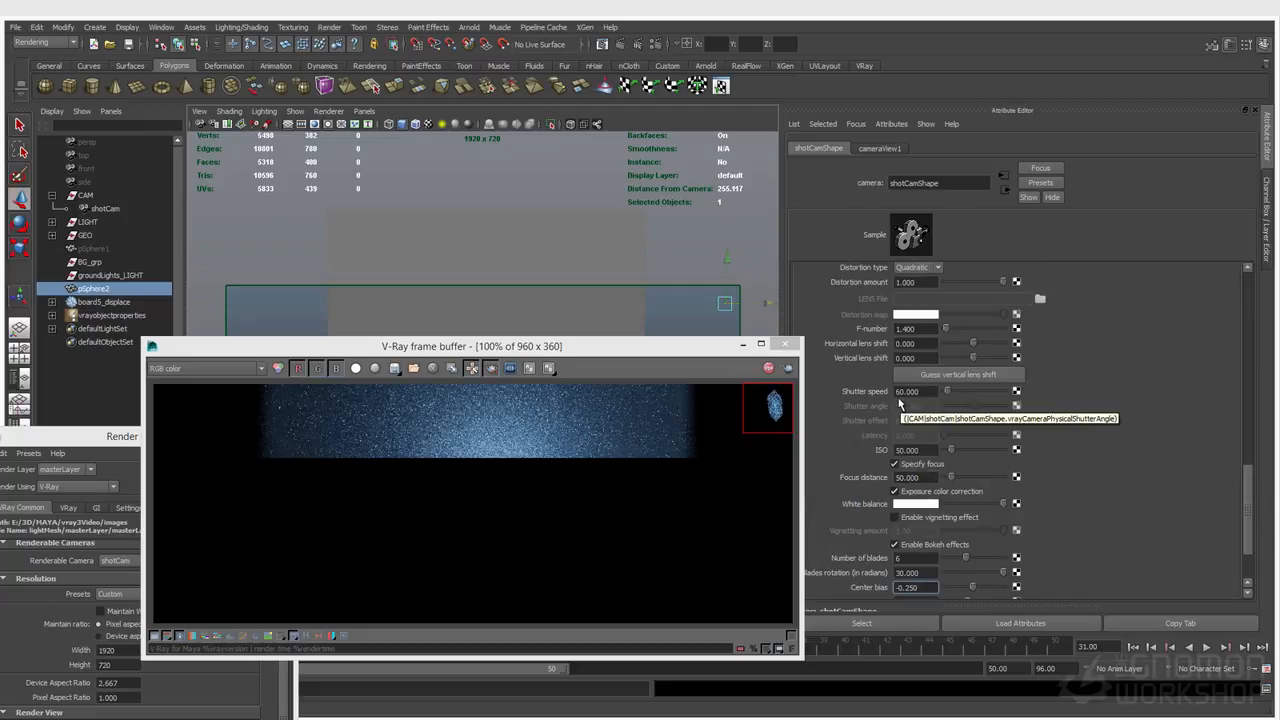
pyautogui.scroll(-1, 899, 403)
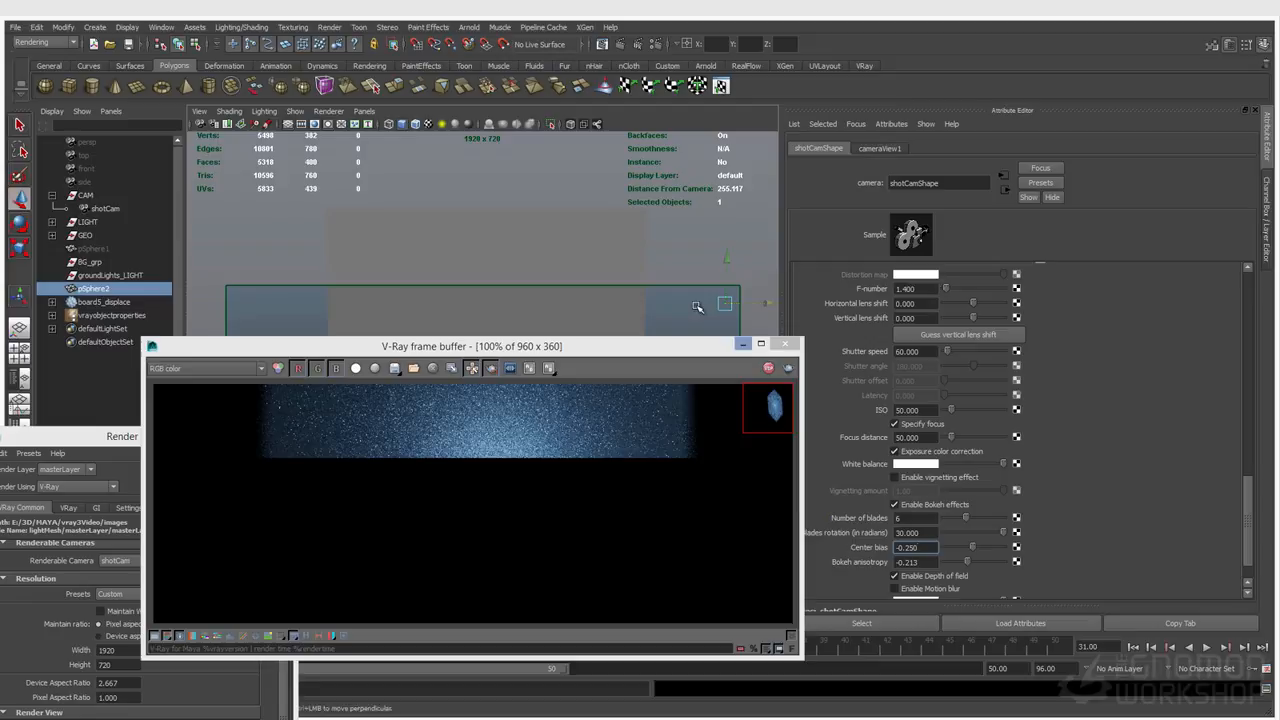
# Duplicate pSphere2 sideways into a row of ten spheres along the frame's top and render a full-width strip covering them
pyautogui.click(724, 298)
pyautogui.hotkey('ctrl', 'd')
pyautogui.press('w')
pyautogui.moveTo(757, 304); pyautogui.dragTo(612, 303)
pyautogui.hotkey('ctrl', 'd')
pyautogui.hotkey('ctrl', 'd')
pyautogui.hotkey('ctrl', 'd')
pyautogui.hotkey('ctrl', 'd')
pyautogui.hotkey('shift', 'd')
pyautogui.hotkey('shift', 'd')
pyautogui.hotkey('shift', 'd')
pyautogui.hotkey('shift', 'd')
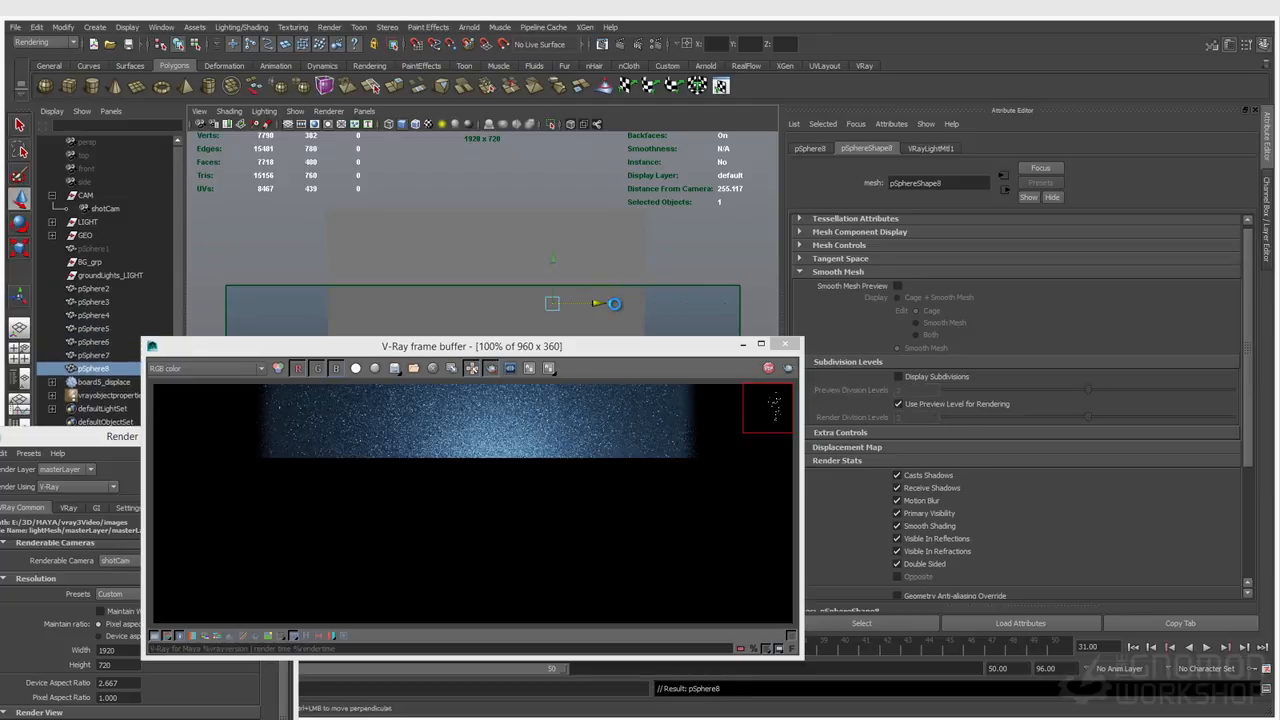
pyautogui.click(711, 419)
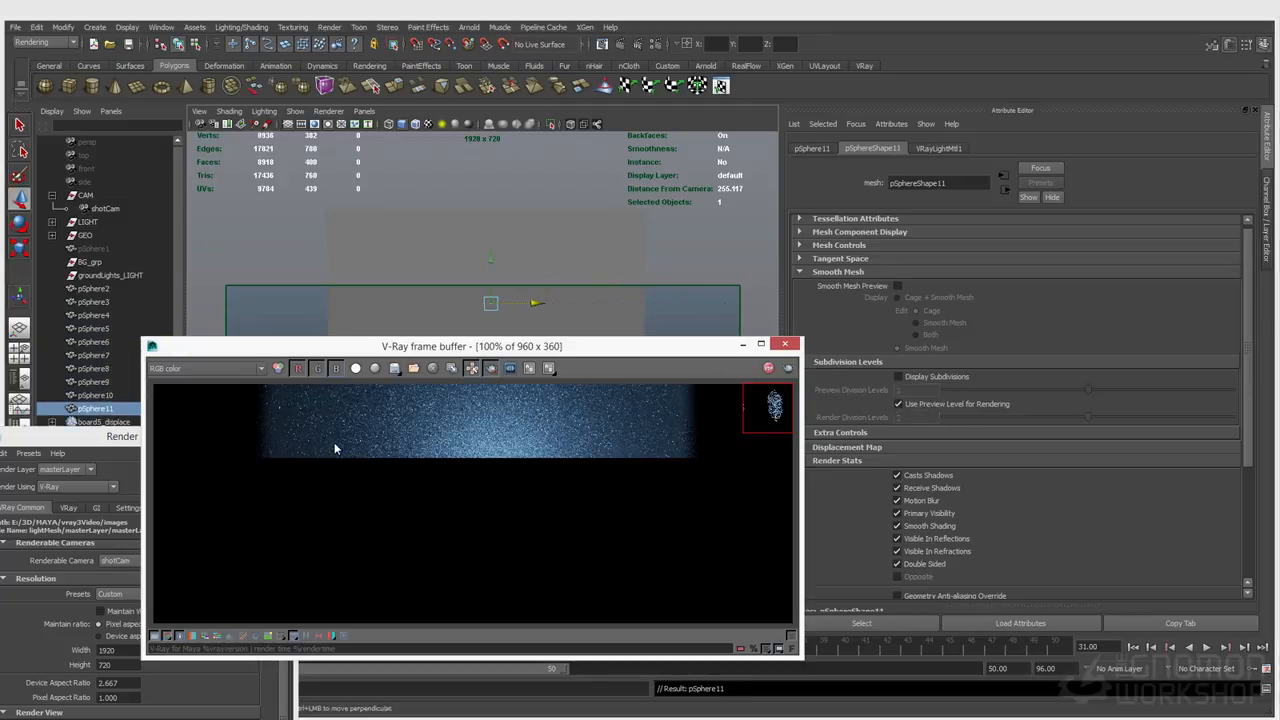
pyautogui.moveTo(154, 384); pyautogui.dragTo(805, 433)
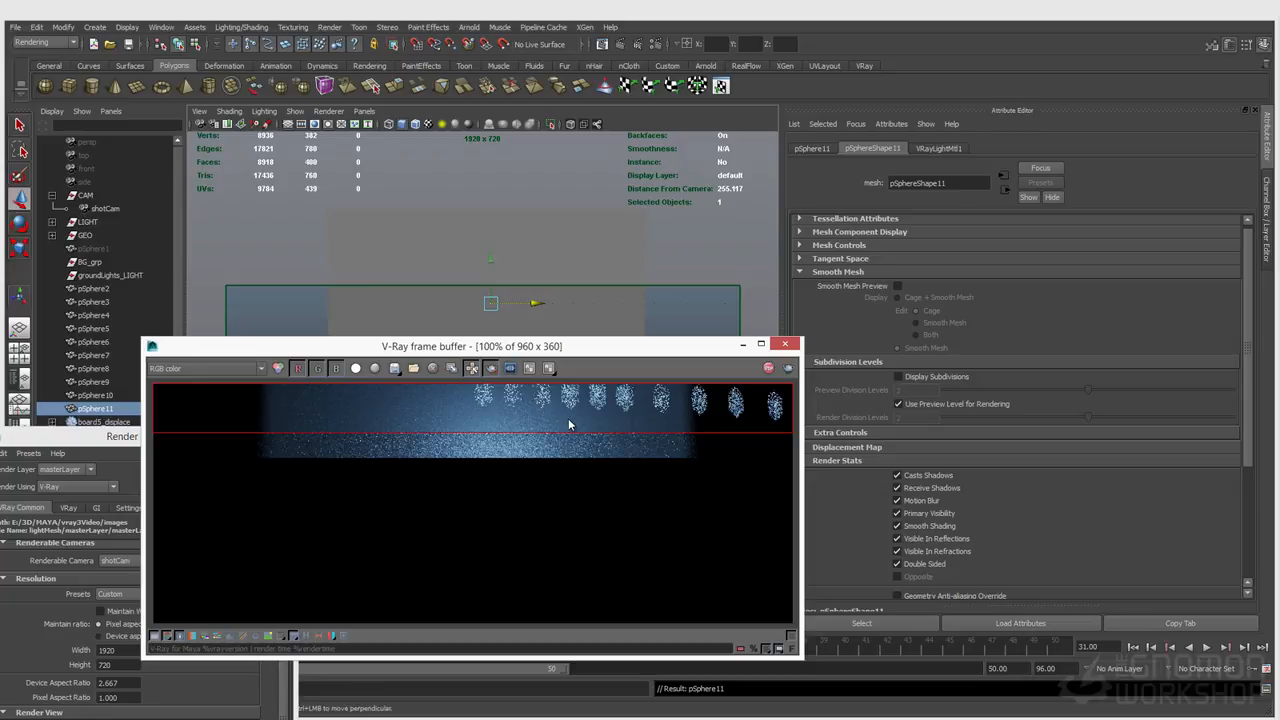
# Select pSphere2 through pSphere11 and delete them
pyautogui.click(93, 288)
pyautogui.keyDown('shift'); pyautogui.click(110, 409); pyautogui.keyUp('shift')
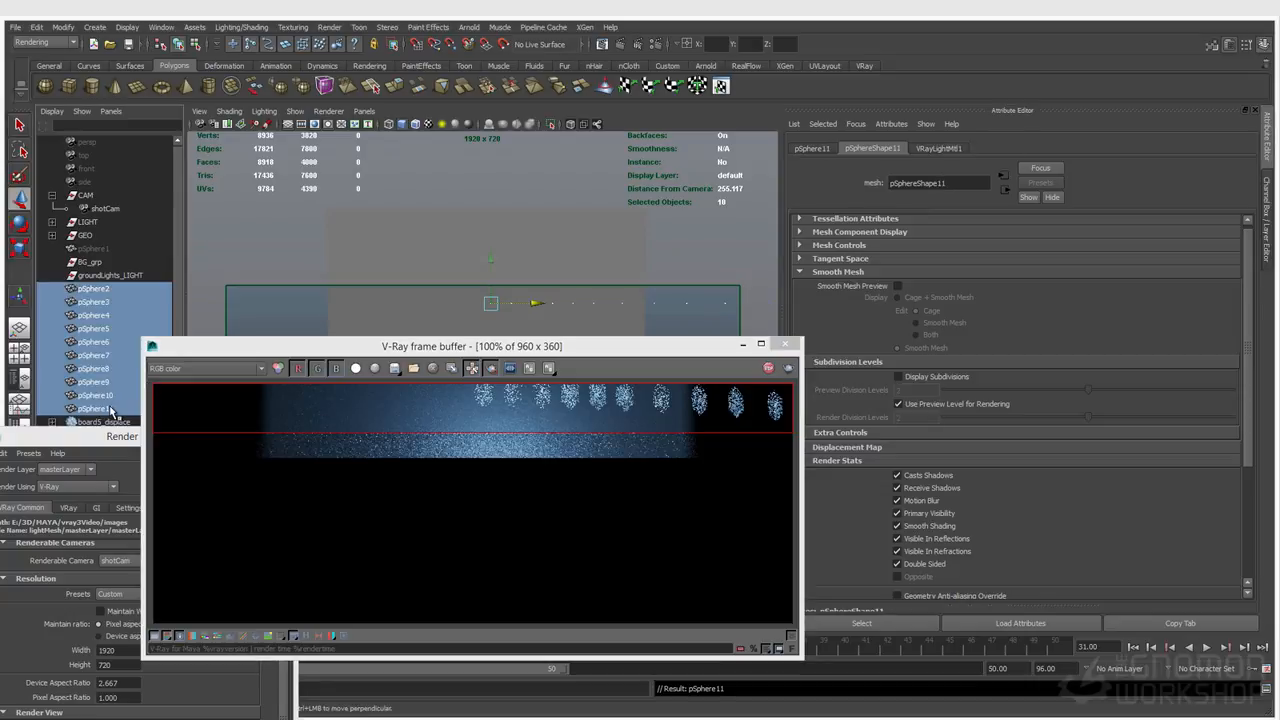
pyautogui.press('Delete')
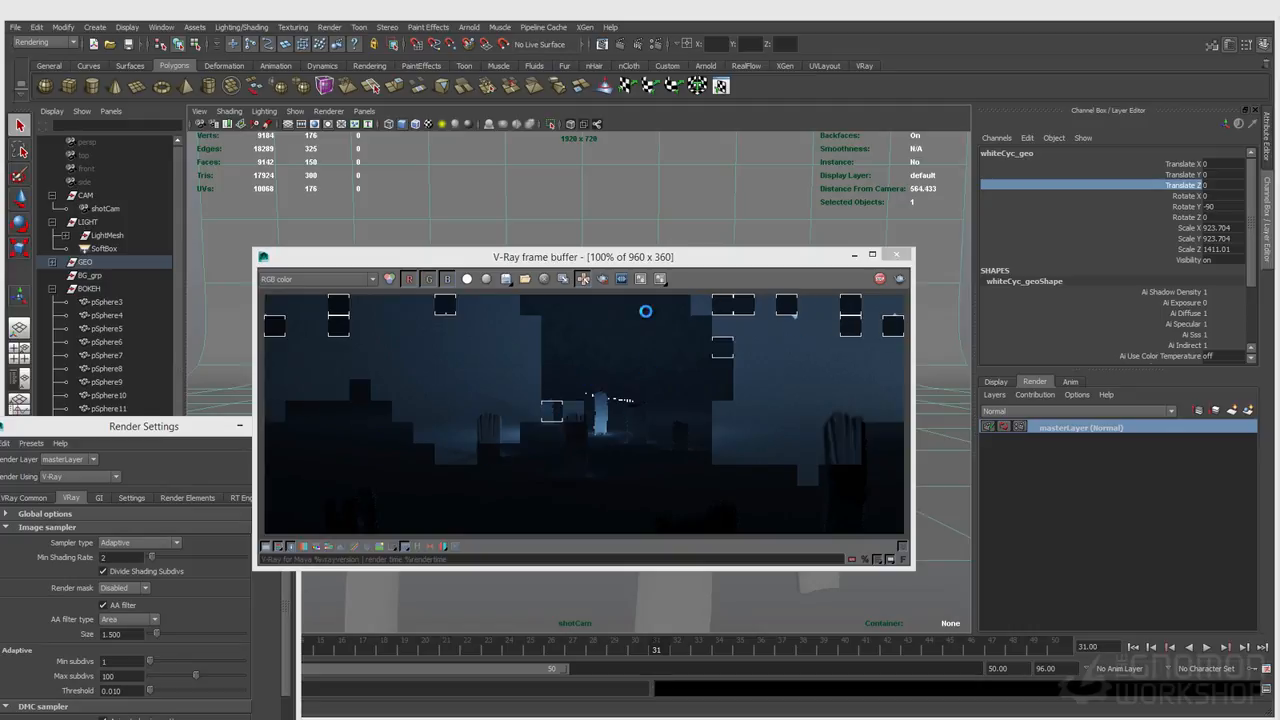
# Move the V-Ray frame buffer aside to uncover the camera view, then select the BOKEH group and show its spheres
pyautogui.moveTo(530, 257); pyautogui.dragTo(770, 348)
pyautogui.click(86, 288)
pyautogui.click(52, 288)
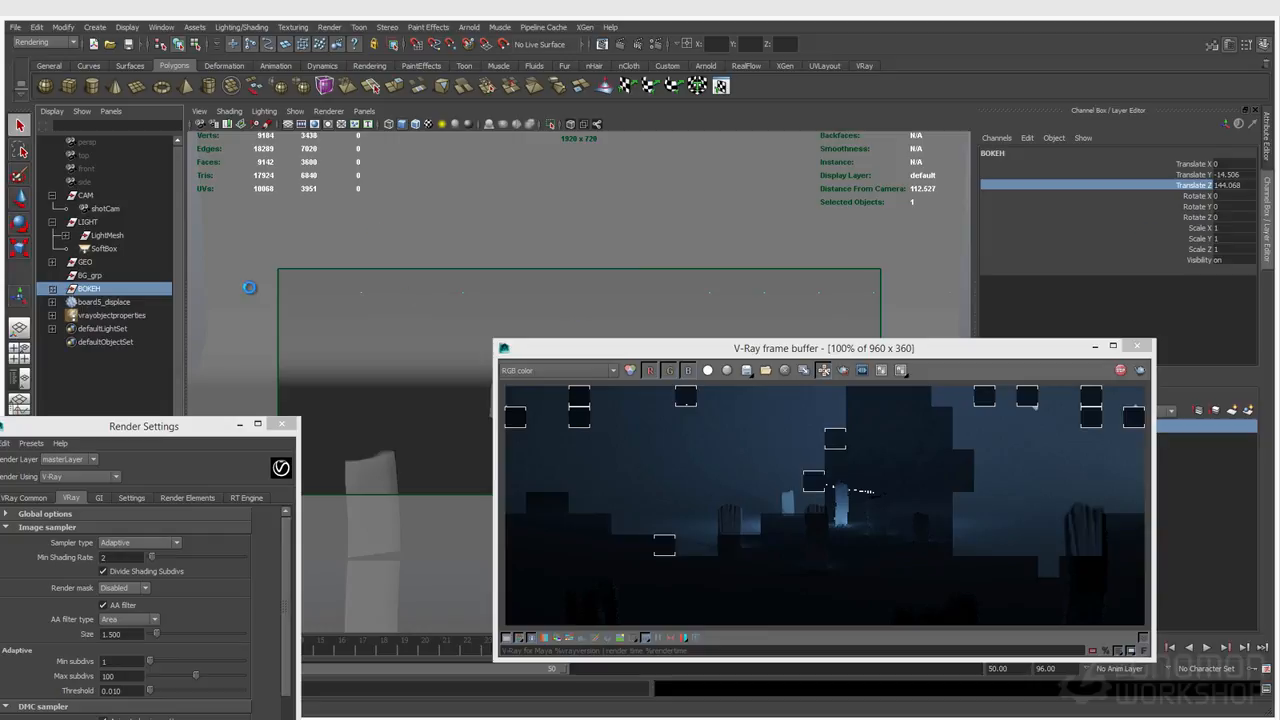
pyautogui.click(52, 288)
# Try a uniform scale of 1.65 on pSphere3 through pSphere17 in the BOKEH group and undo it
pyautogui.click(107, 301)
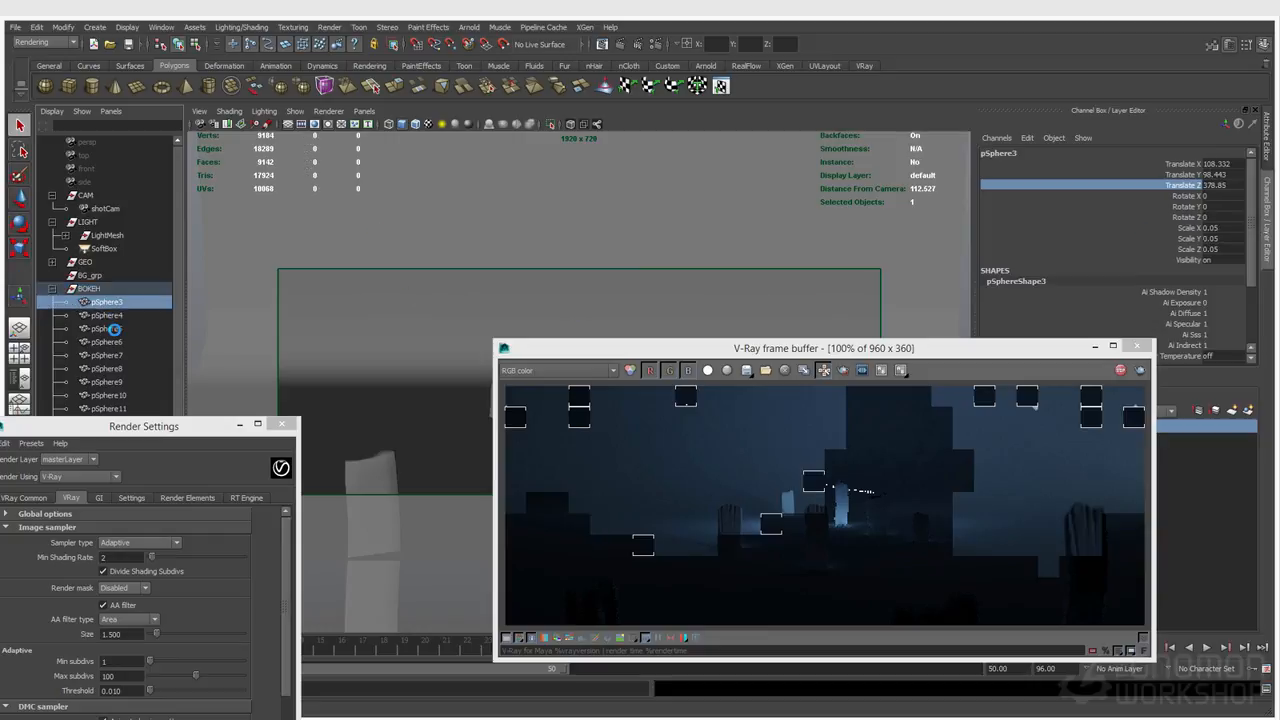
pyautogui.moveTo(115, 425); pyautogui.dragTo(293, 527)
pyautogui.keyDown('shift'); pyautogui.click(108, 488); pyautogui.keyUp('shift')
pyautogui.moveTo(1192, 228); pyautogui.dragTo(1170, 250)
pyautogui.moveTo(743, 242); pyautogui.dragTo(748, 242, button='middle')
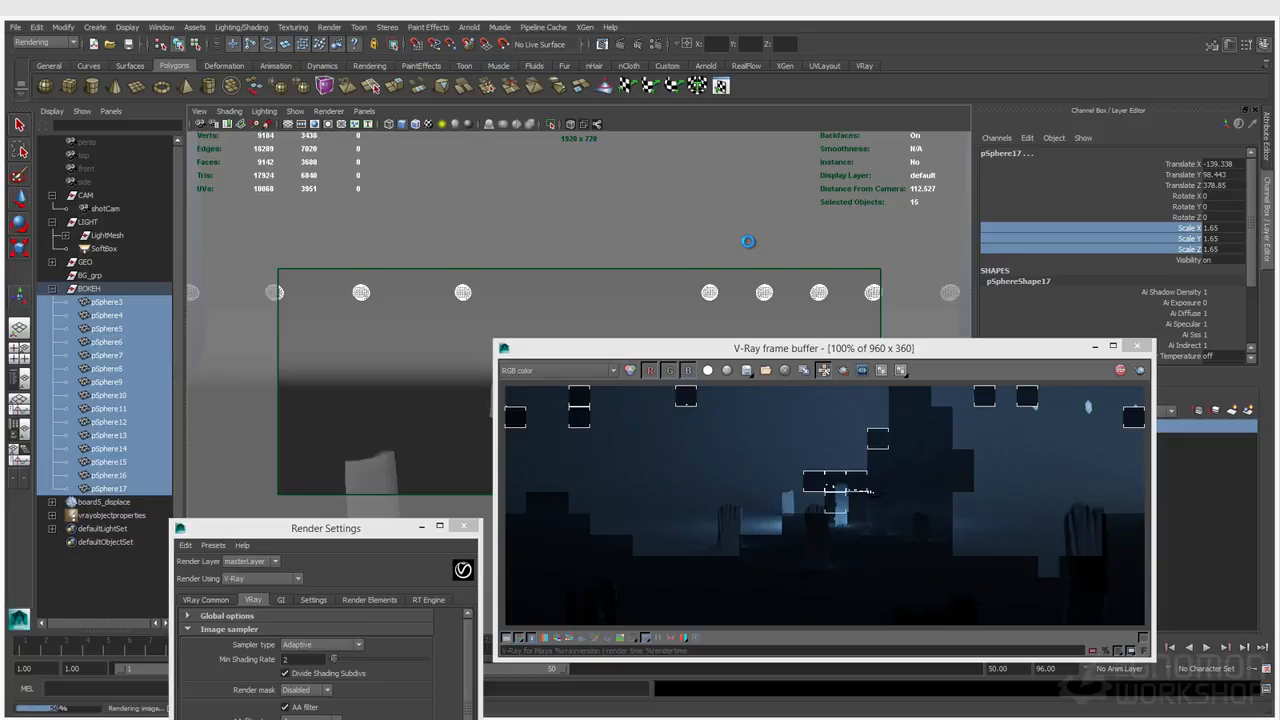
pyautogui.hotkey('ctrl', 'z')
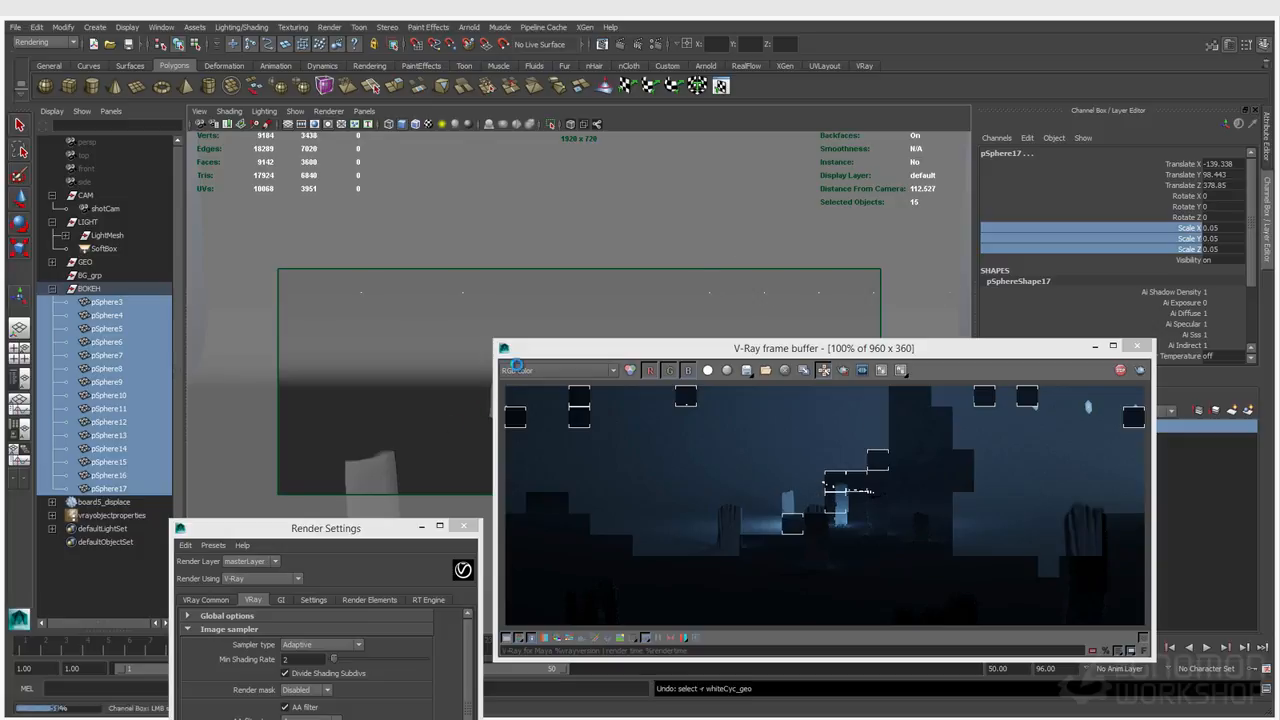
# Select only pSphere5 in the BOKEH group and reposition the V-Ray frame buffer over the camera view
pyautogui.moveTo(602, 354); pyautogui.dragTo(543, 335)
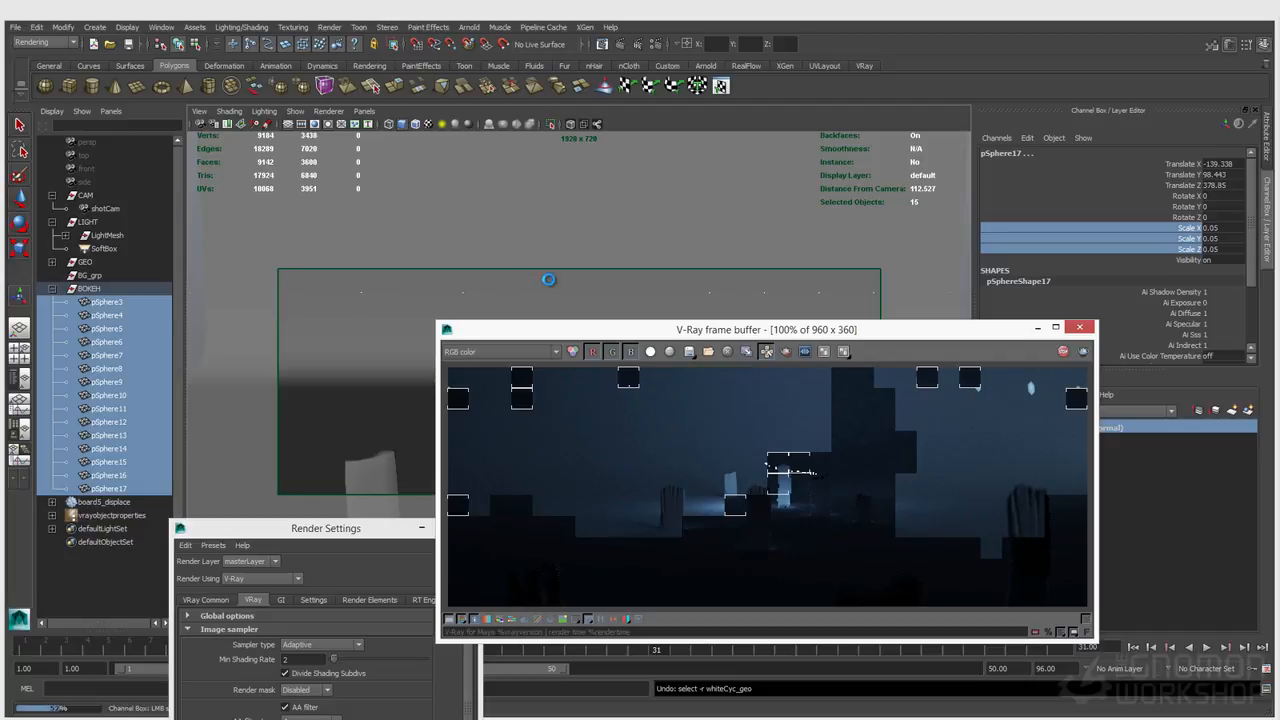
pyautogui.click(92, 329)
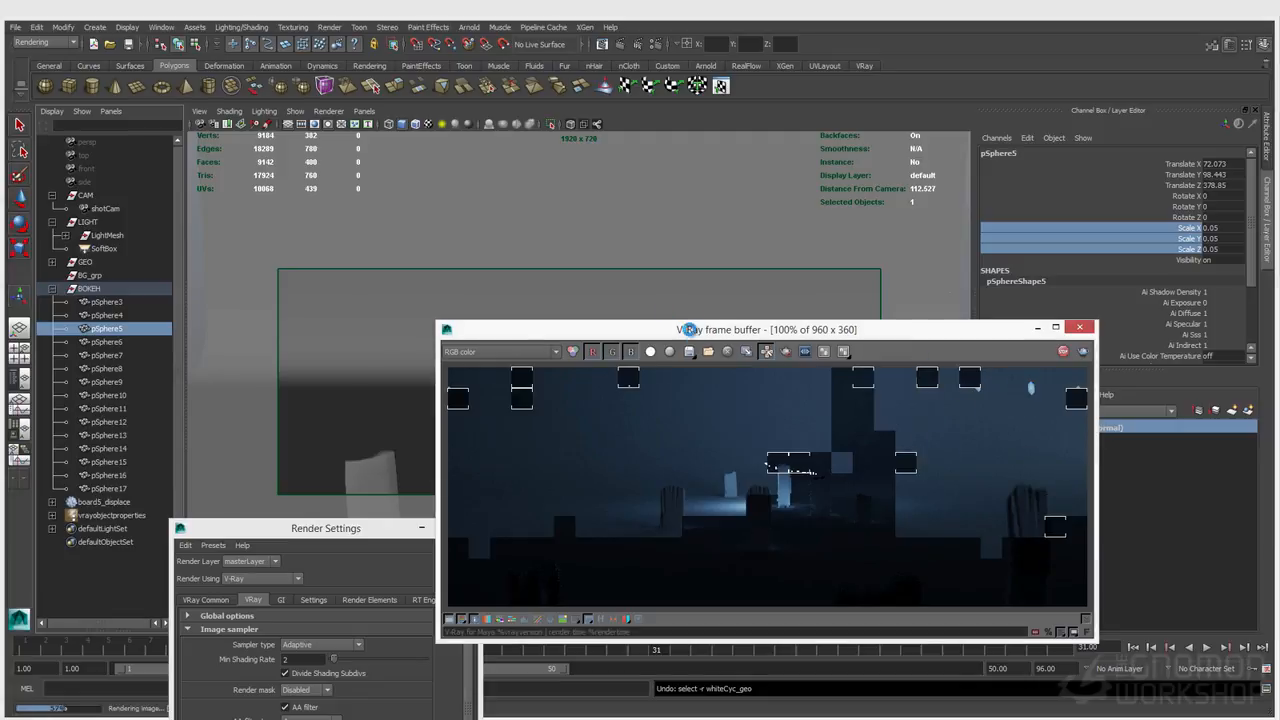
pyautogui.moveTo(697, 331); pyautogui.dragTo(657, 281)
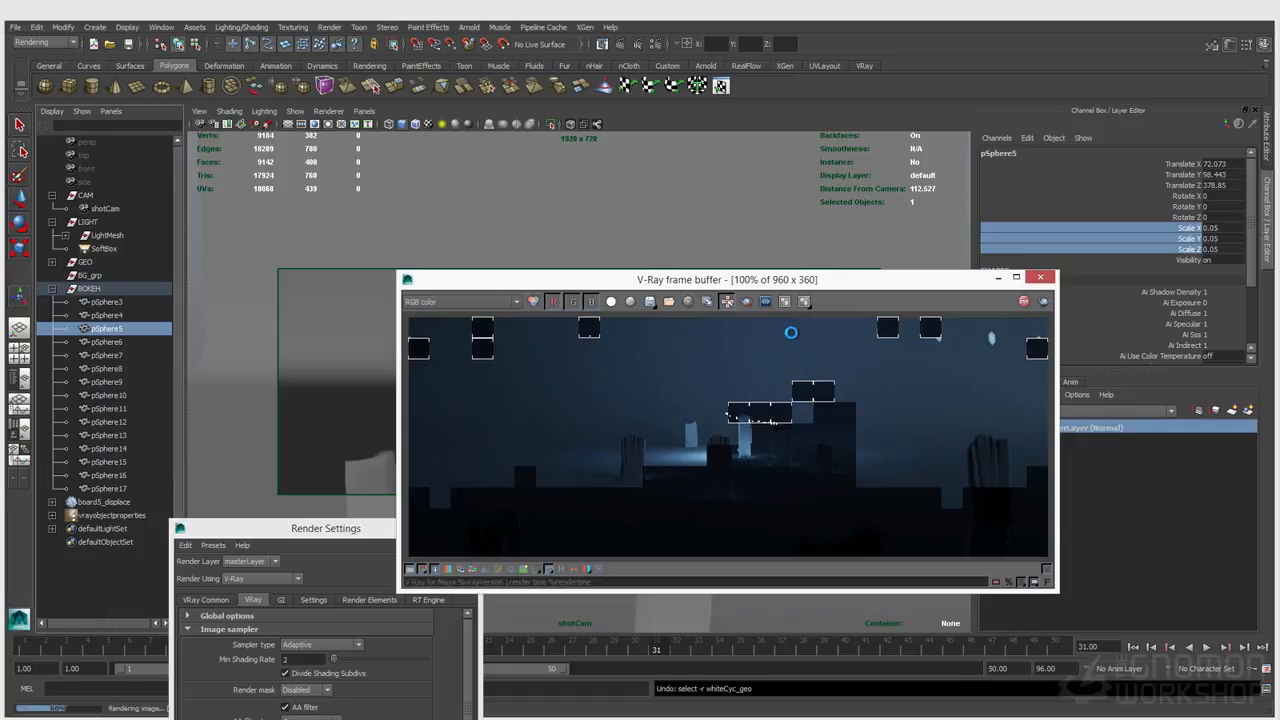
# Bring the adaptive sampler's Max subdivs setting into view and display the sampleRate channel in the V-Ray frame buffer
pyautogui.moveTo(343, 530); pyautogui.dragTo(325, 252)
pyautogui.doubleClick(297, 500)
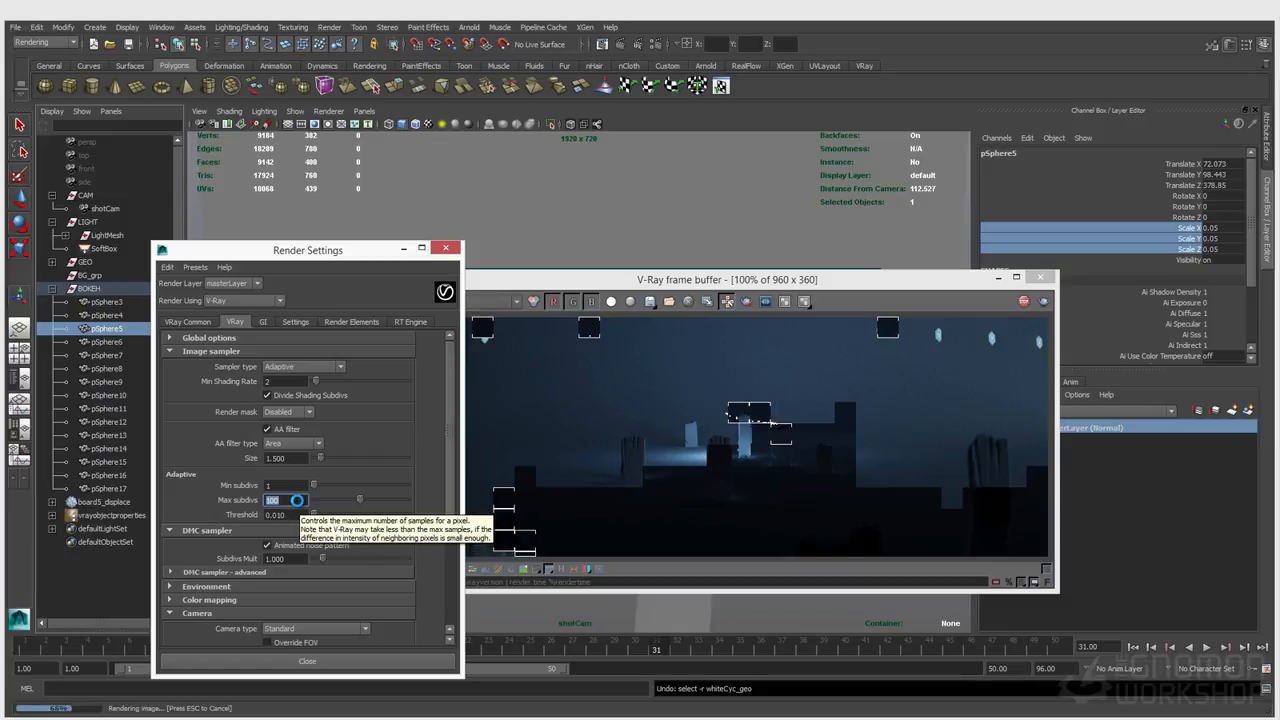
pyautogui.click(514, 292)
pyautogui.click(420, 308)
pyautogui.click(436, 374)
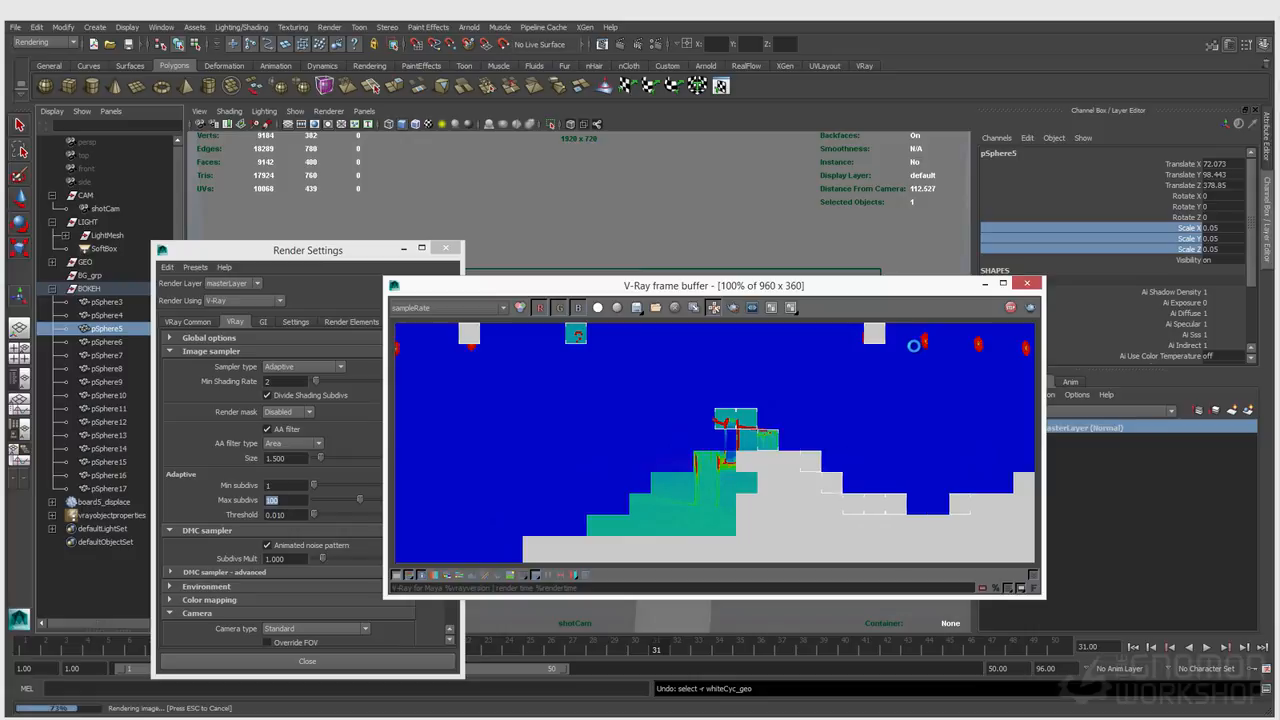
# Display the RGB color channel in the V-Ray frame buffer and examine the bokeh highlights up close
pyautogui.click(440, 308)
pyautogui.click(440, 321)
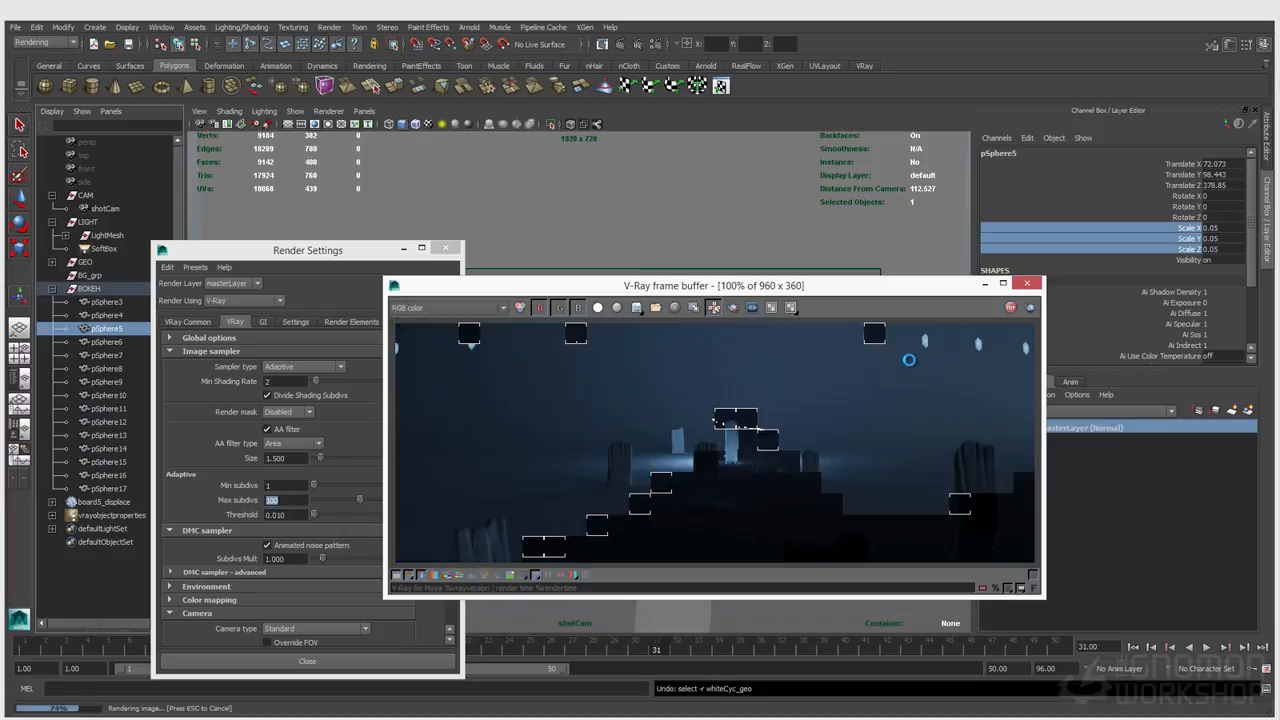
pyautogui.scroll(1, 976, 343)
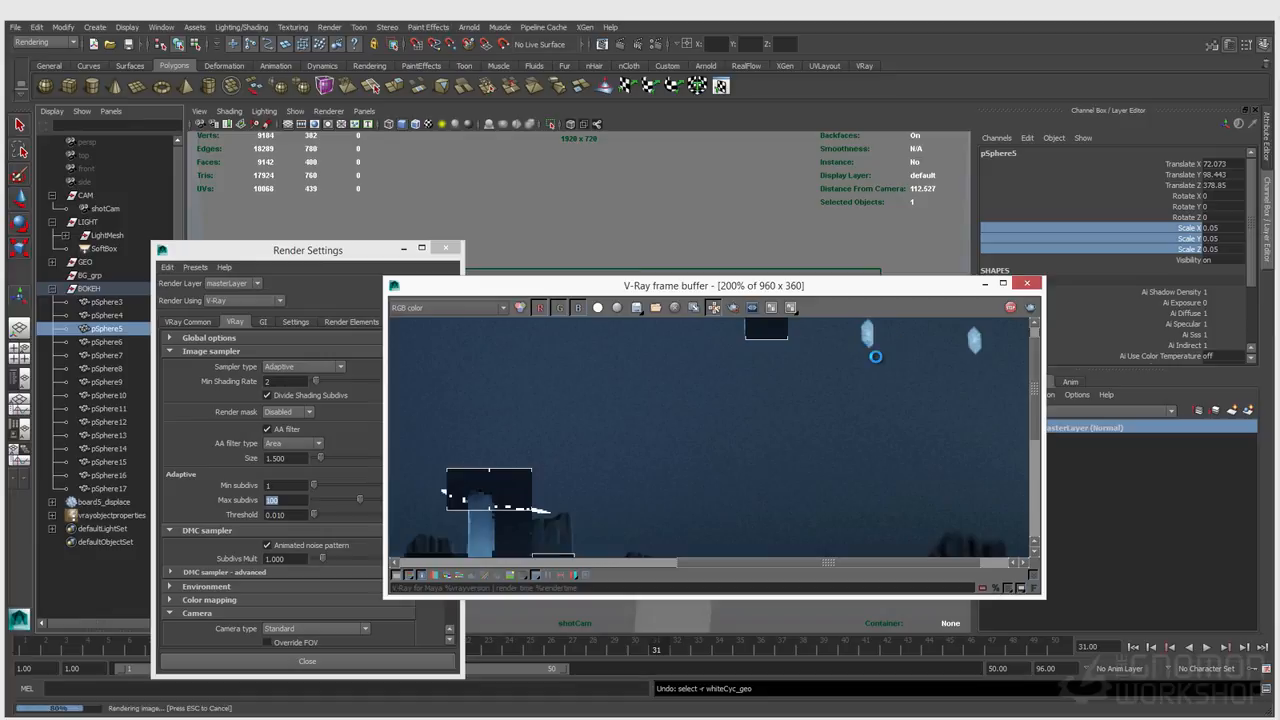
pyautogui.scroll(1, 905, 345)
pyautogui.moveTo(905, 345); pyautogui.dragTo(860, 400, button='middle')
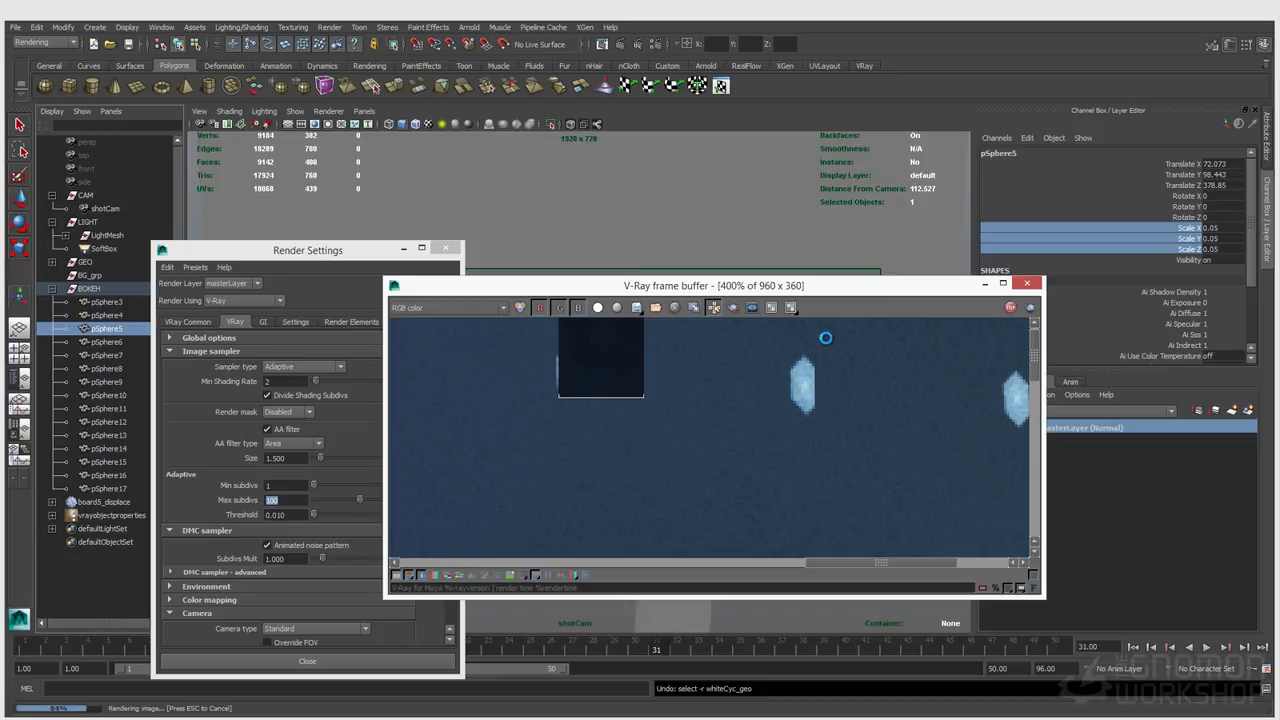
pyautogui.scroll(-1, 820, 404)
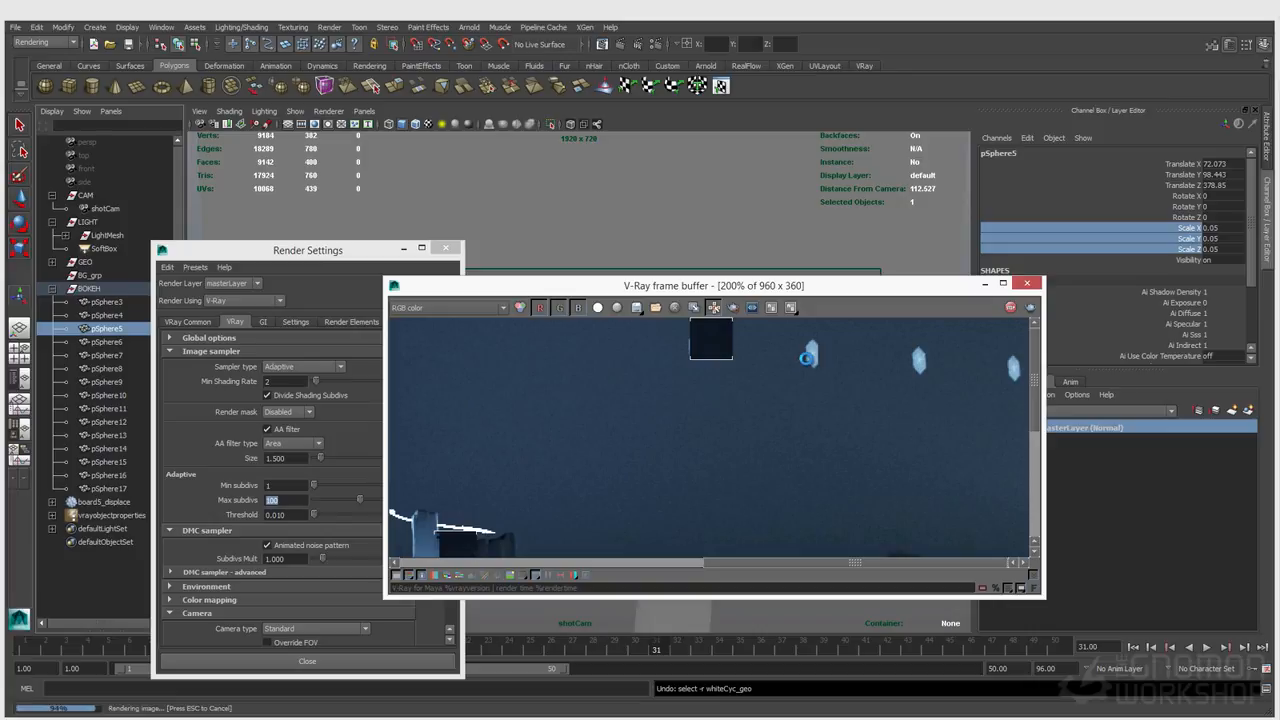
pyautogui.scroll(-1, 816, 358)
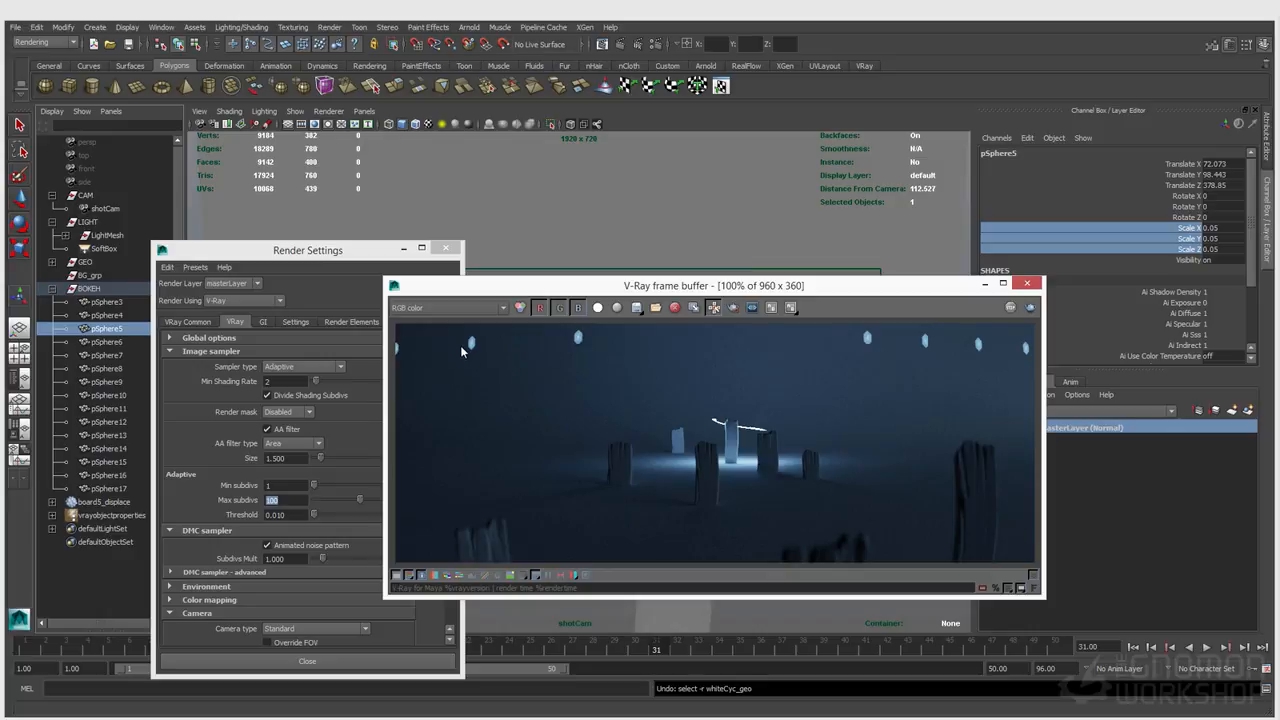
pyautogui.scroll(2, 585, 330)
pyautogui.scroll(-2, 584, 338)
# Save the scene and show the render time stamp on the V-Ray frame buffer image
pyautogui.click(128, 44)
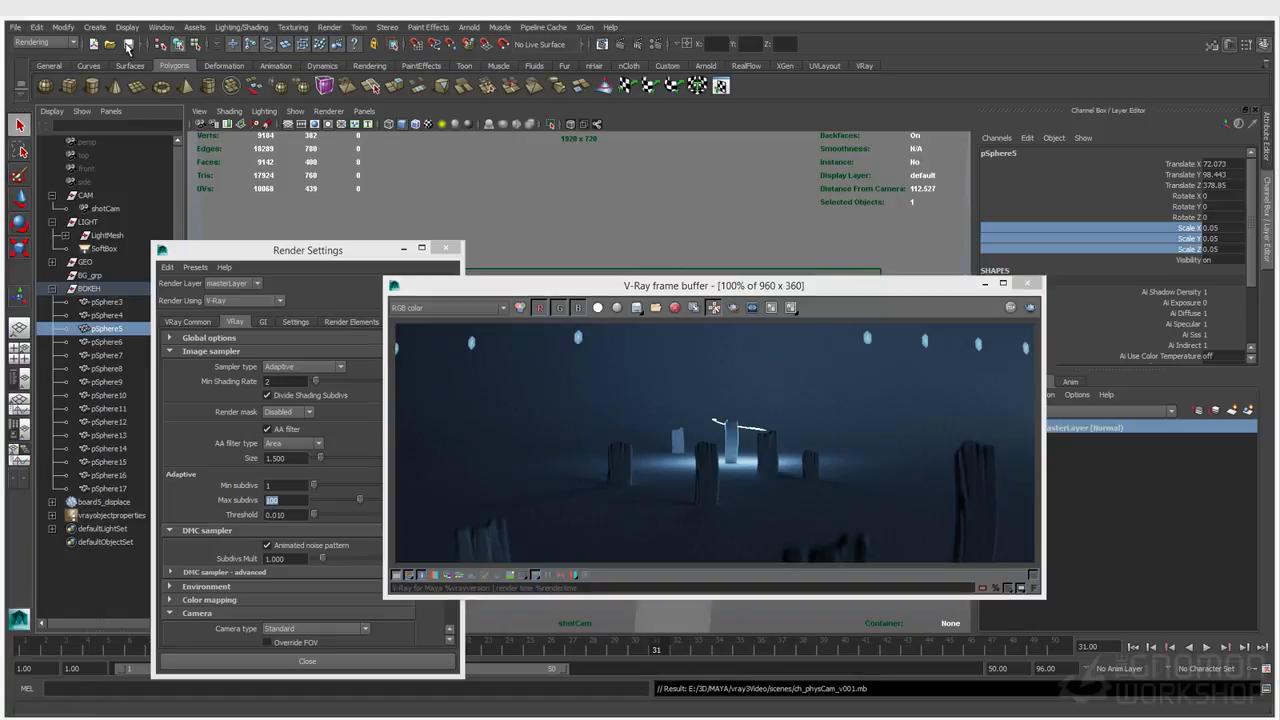
pyautogui.click(982, 589)
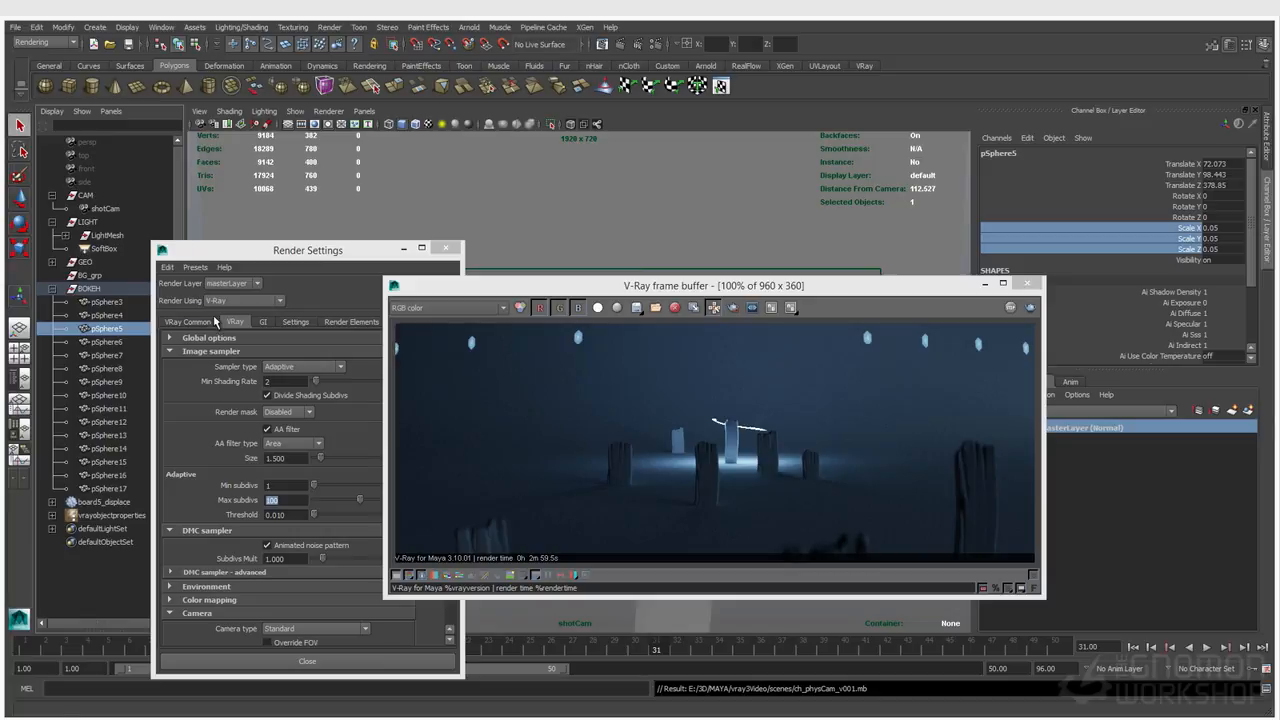
# Turn off Enable Bokeh effects on shotCam's V-Ray physical camera and render the view again
pyautogui.click(105, 208)
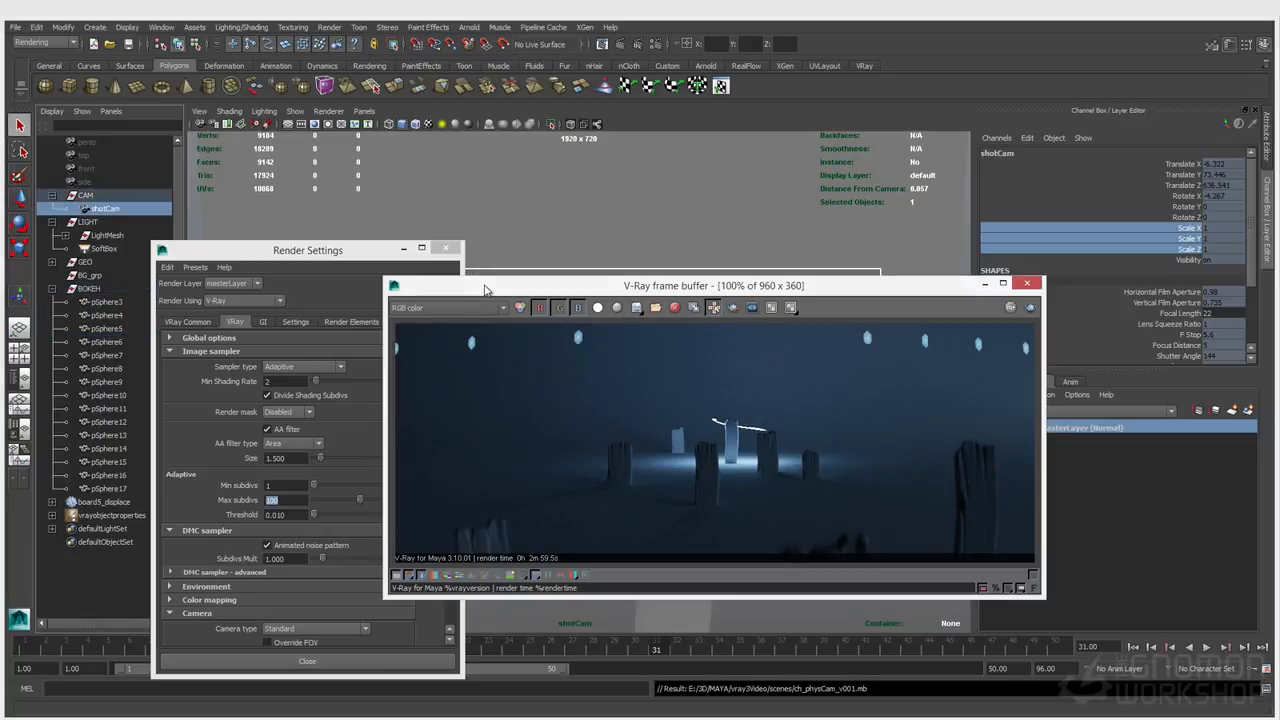
pyautogui.moveTo(486, 286); pyautogui.dragTo(264, 236)
pyautogui.scroll(-3, 1077, 279)
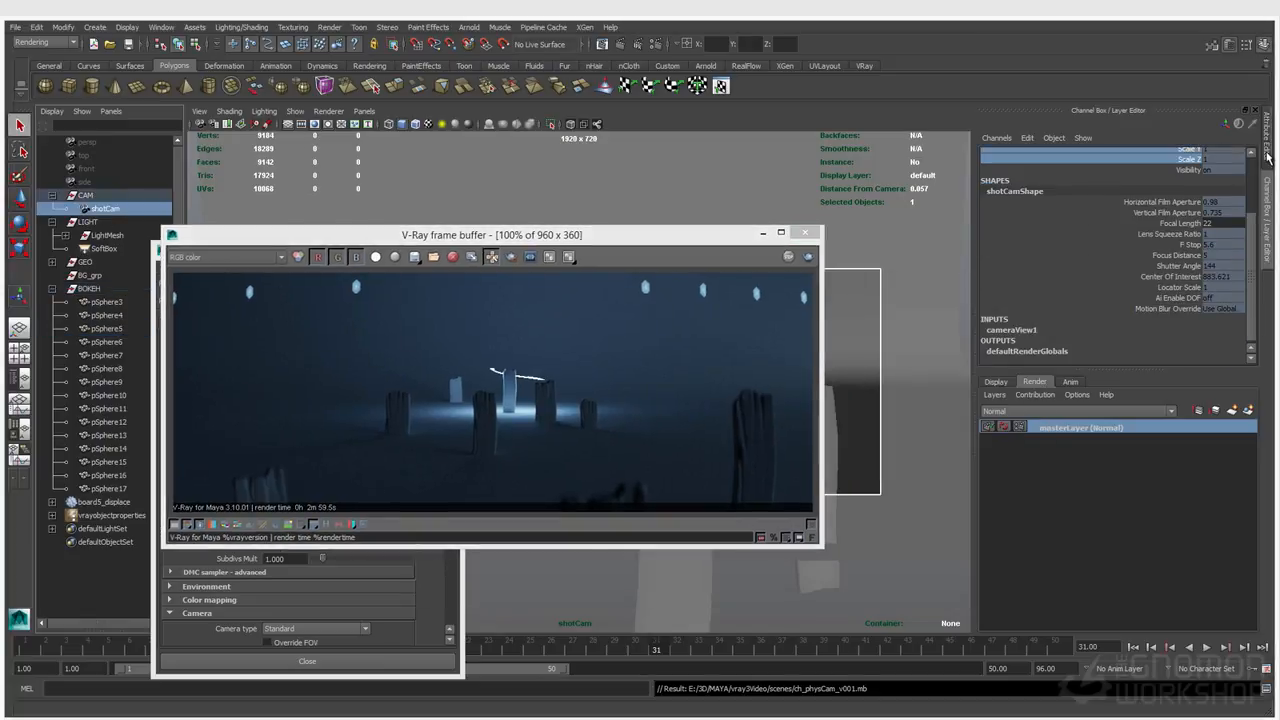
pyautogui.hotkey('ctrl', 'a')
pyautogui.click(862, 148)
pyautogui.scroll(-2, 900, 470)
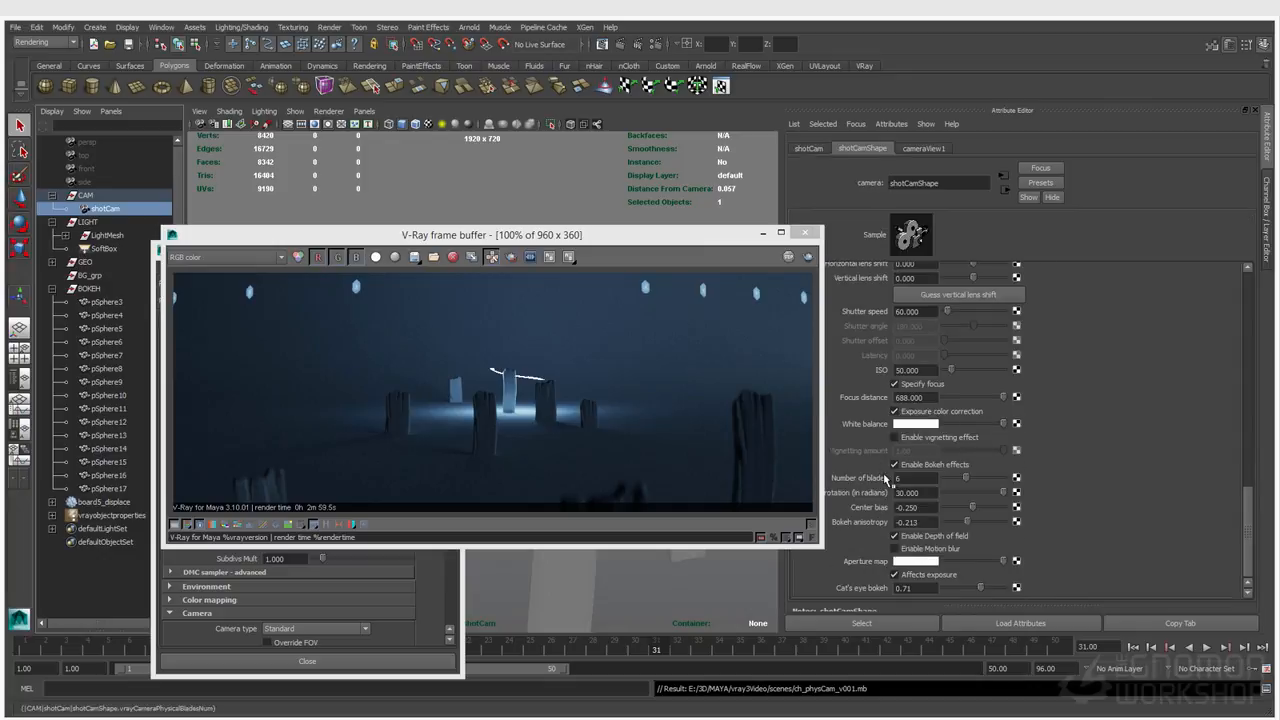
pyautogui.click(895, 465)
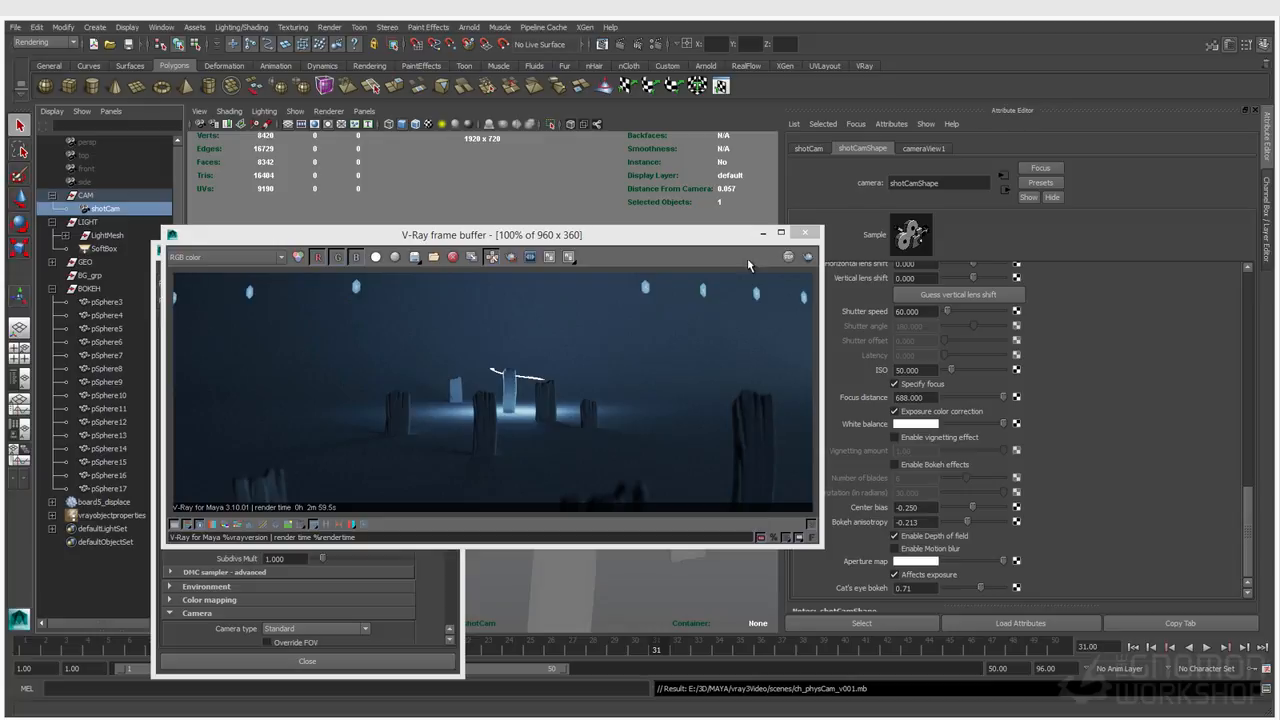
pyautogui.click(808, 257)
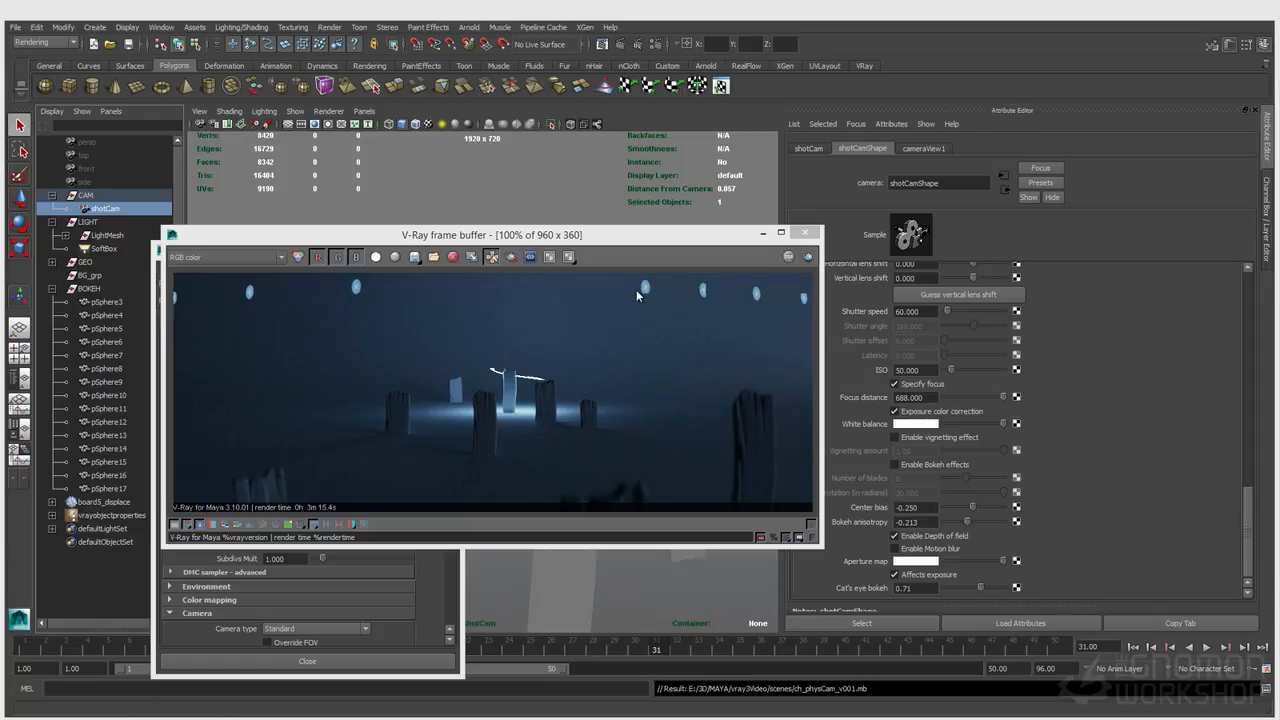
# Rearrange the V-Ray frame buffer and Render Settings to examine the new render alongside the adaptive sampler values
pyautogui.moveTo(566, 240); pyautogui.dragTo(567, 377)
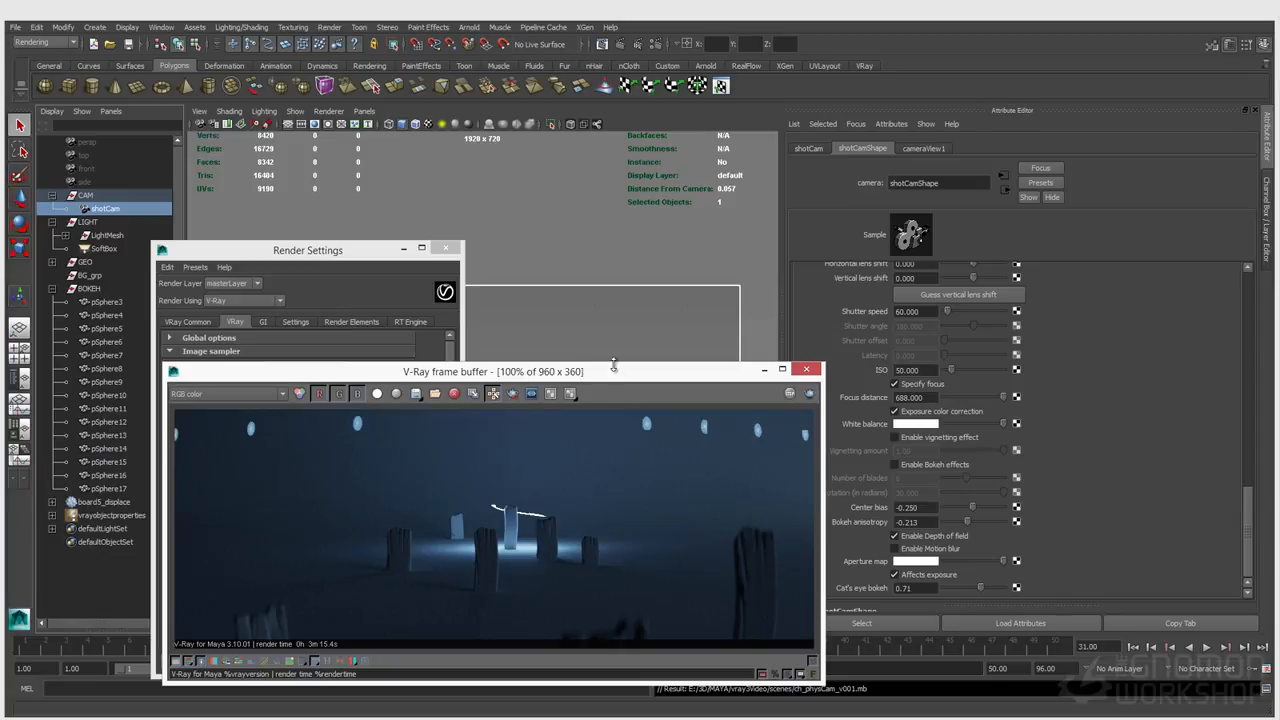
pyautogui.moveTo(613, 367); pyautogui.dragTo(603, 347)
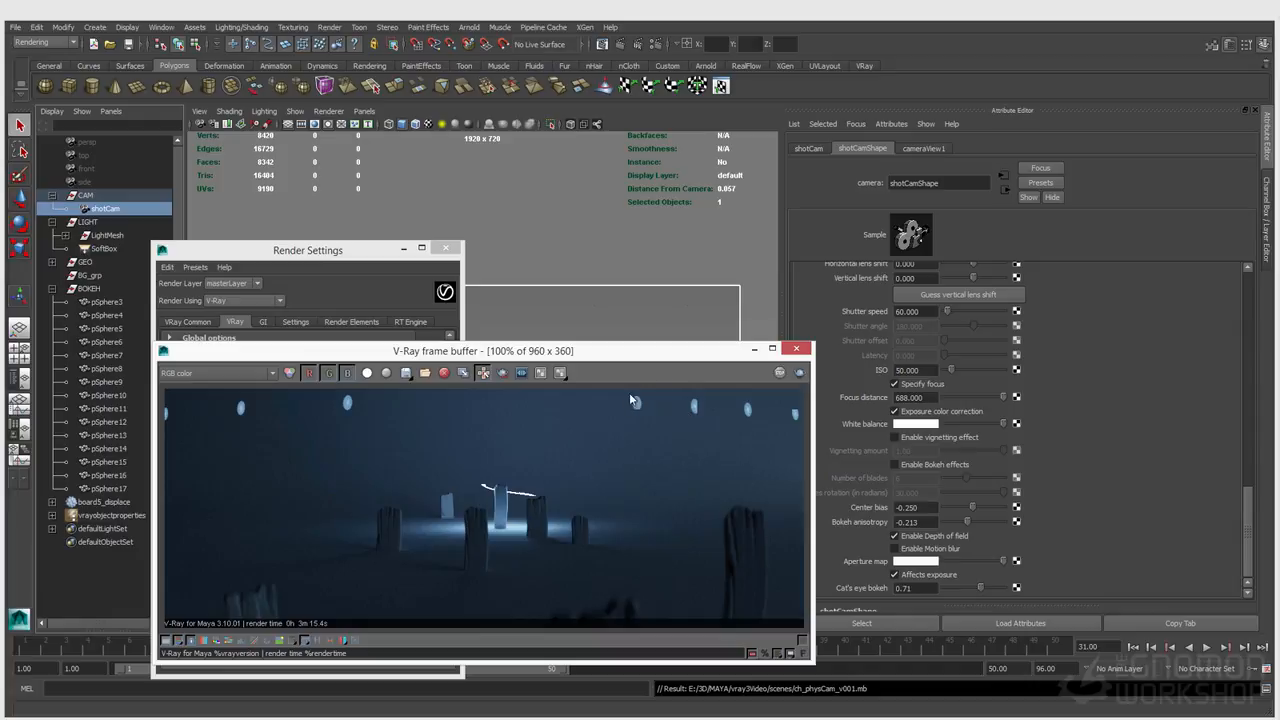
pyautogui.moveTo(495, 358); pyautogui.dragTo(513, 364)
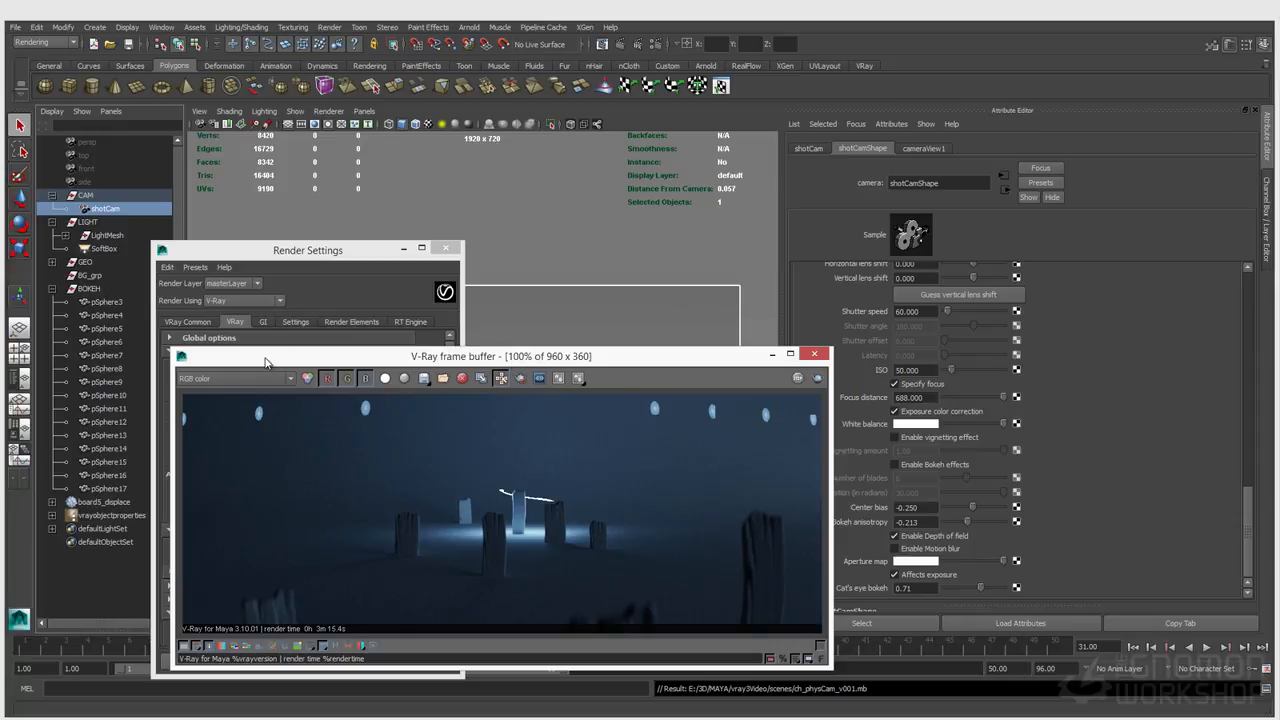
pyautogui.moveTo(265, 358); pyautogui.dragTo(304, 361)
pyautogui.moveTo(213, 255); pyautogui.dragTo(254, 251)
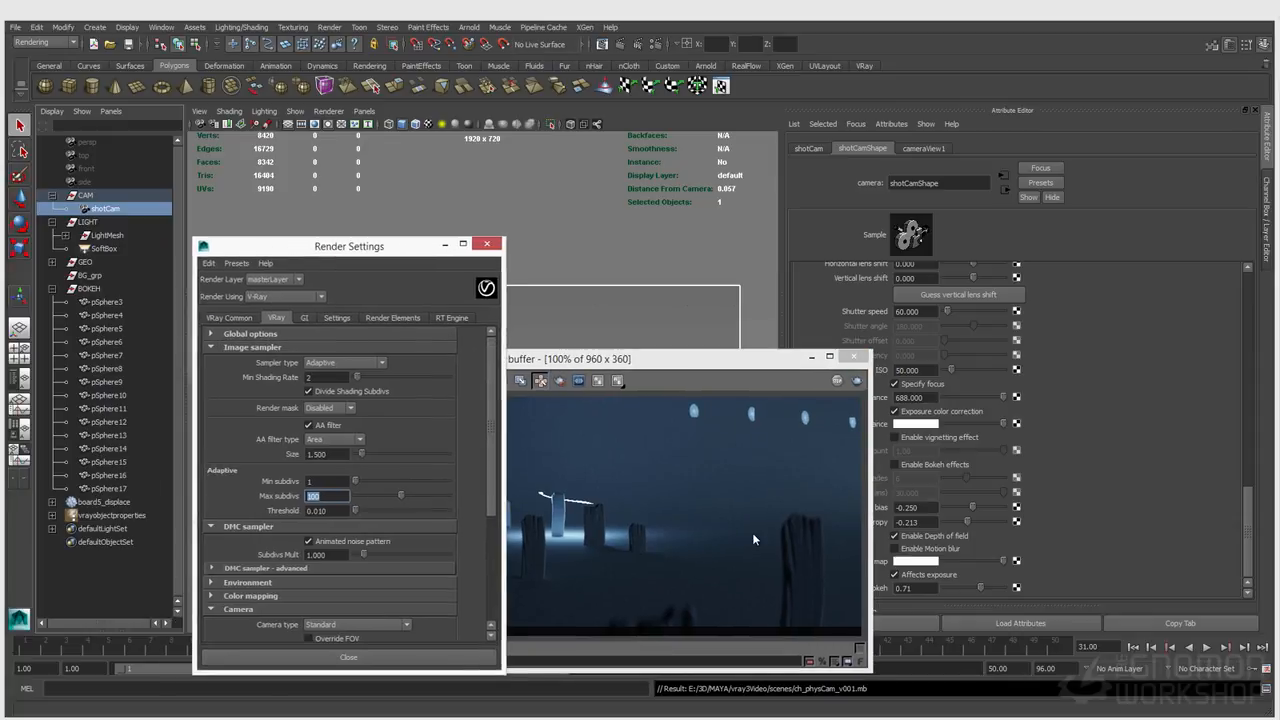
pyautogui.click(676, 460)
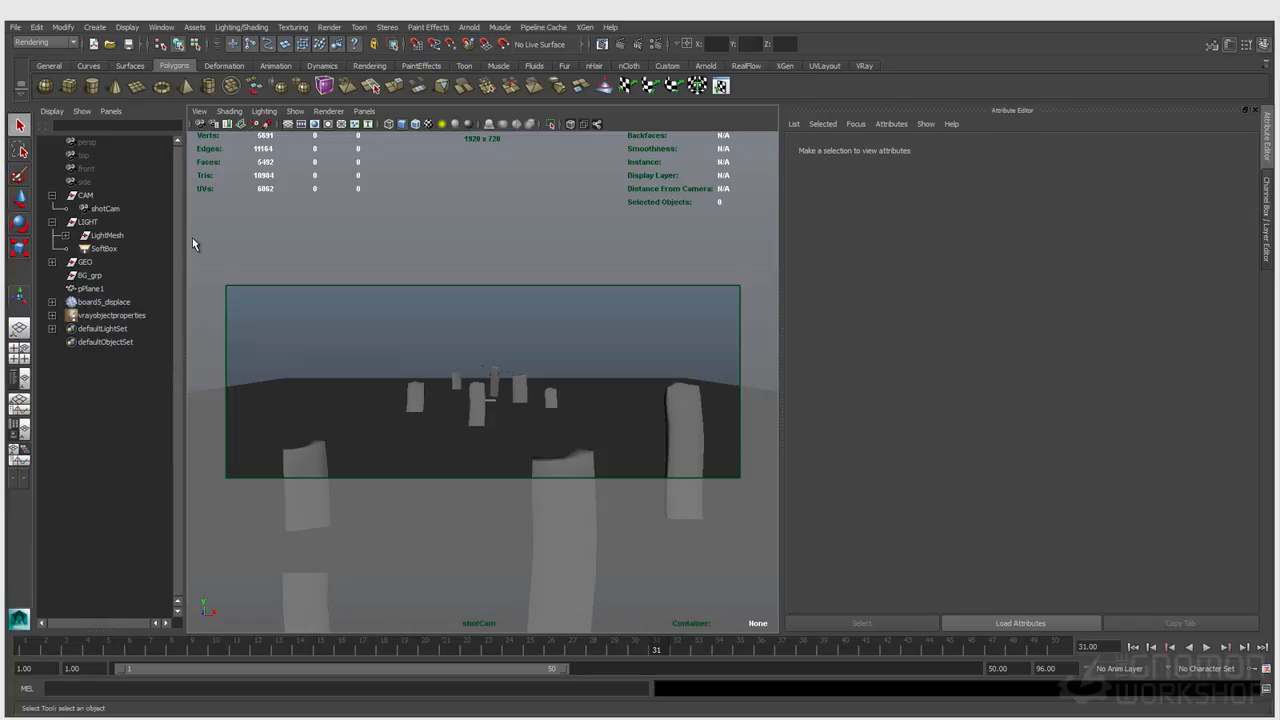
# Open the Render Settings, collapse the Camera section and expand V-Ray Sun and Sky
pyautogui.click(655, 45)
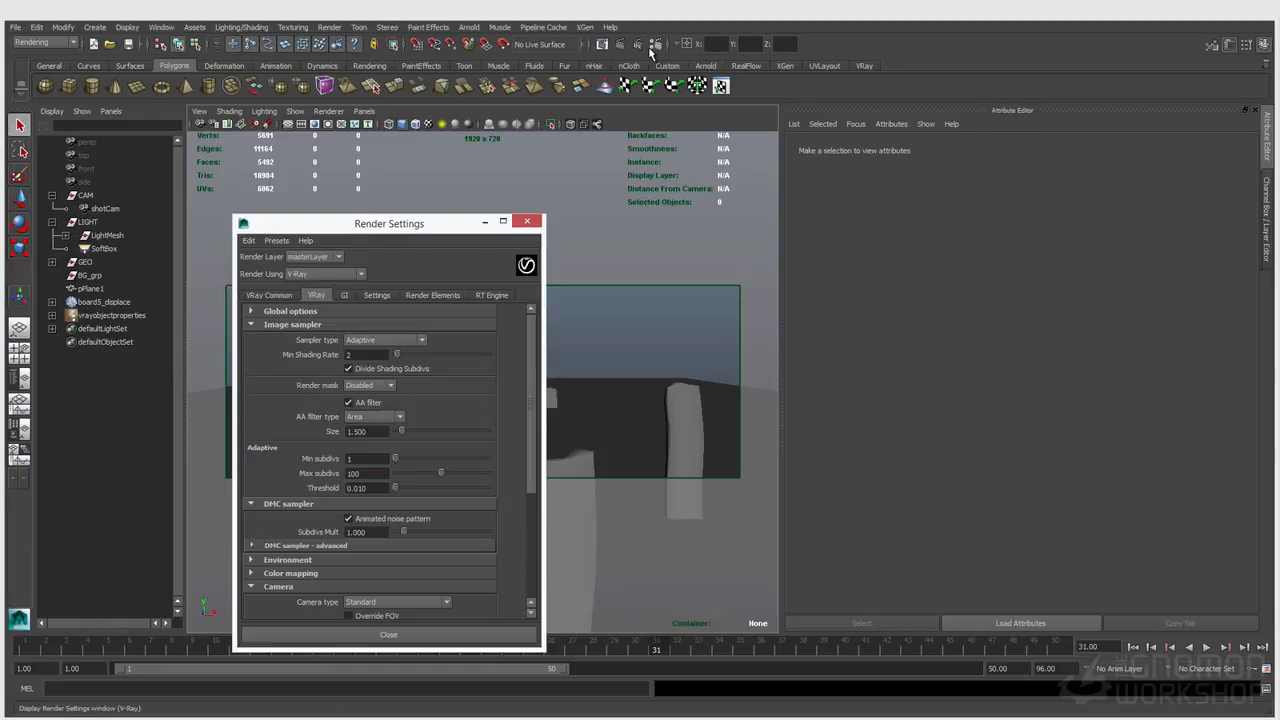
pyautogui.moveTo(372, 222); pyautogui.dragTo(317, 144)
pyautogui.scroll(-3, 252, 497)
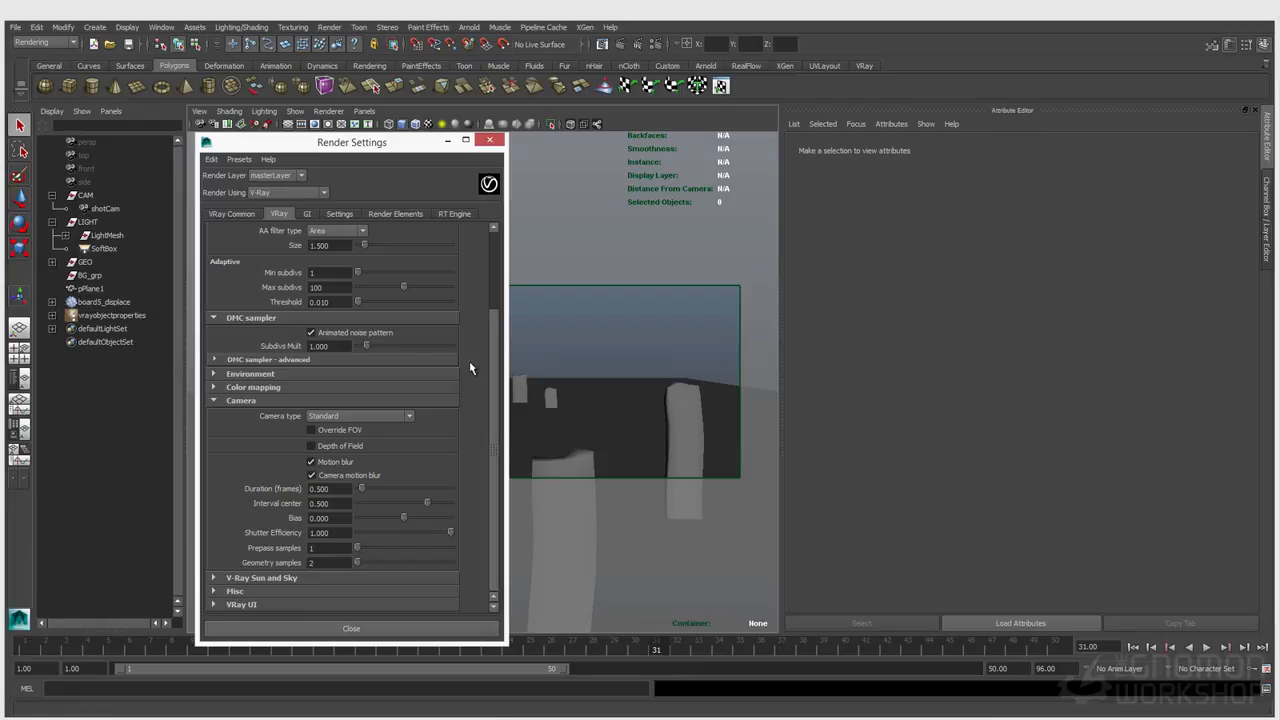
pyautogui.moveTo(245, 143); pyautogui.dragTo(241, 145)
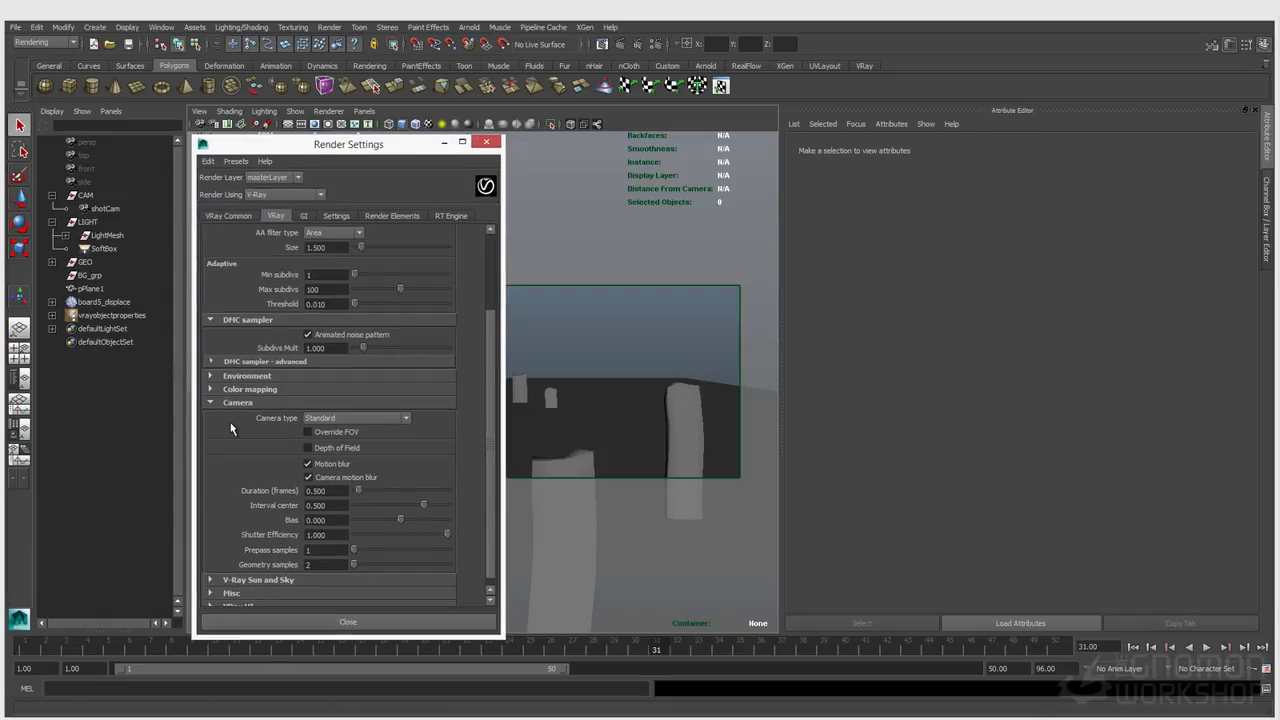
pyautogui.moveTo(307, 638); pyautogui.dragTo(310, 626)
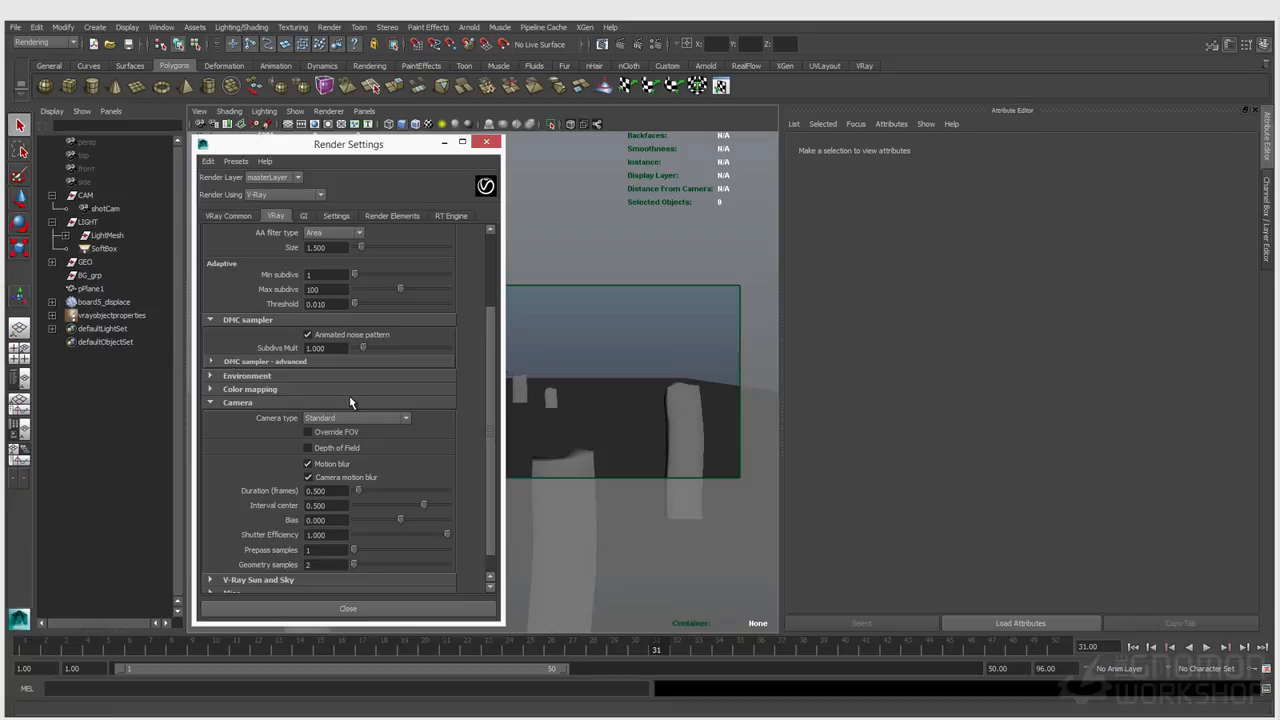
pyautogui.click(211, 404)
pyautogui.click(230, 520)
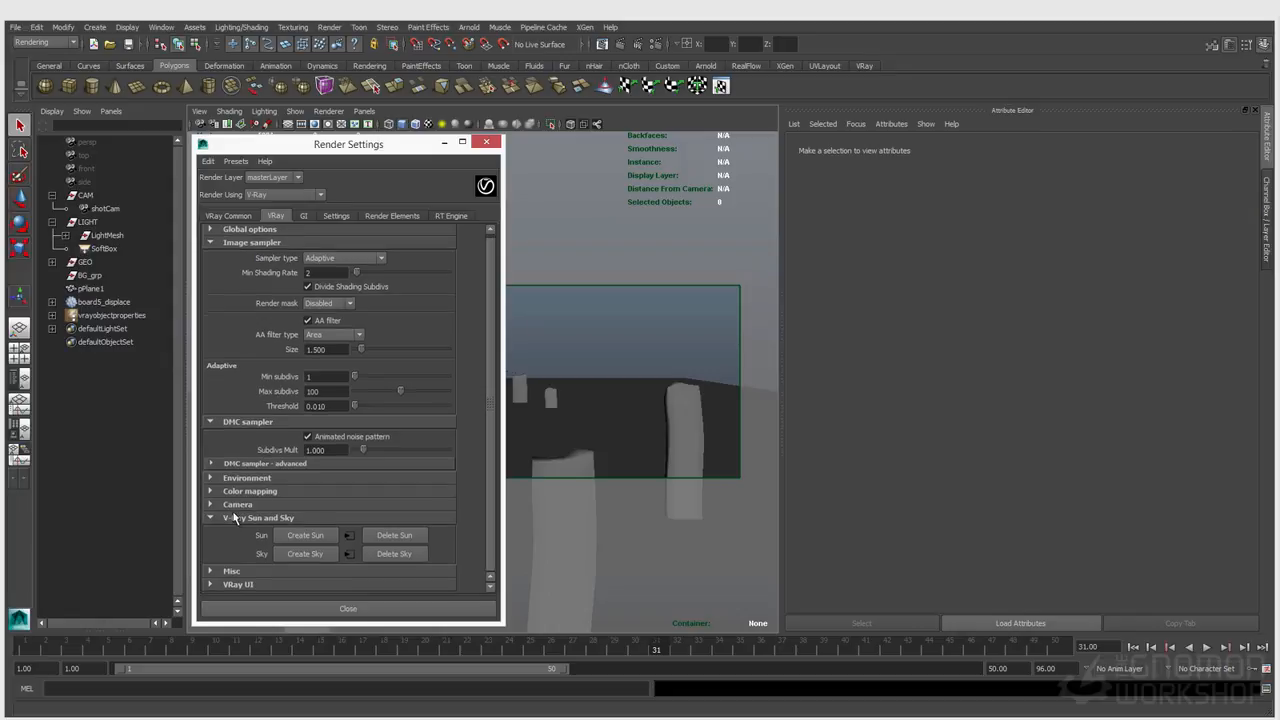
# Scale up the ground plane pPlane1 so it spreads farther toward the horizon, then deselect it
pyautogui.click(606, 420)
pyautogui.press('r')
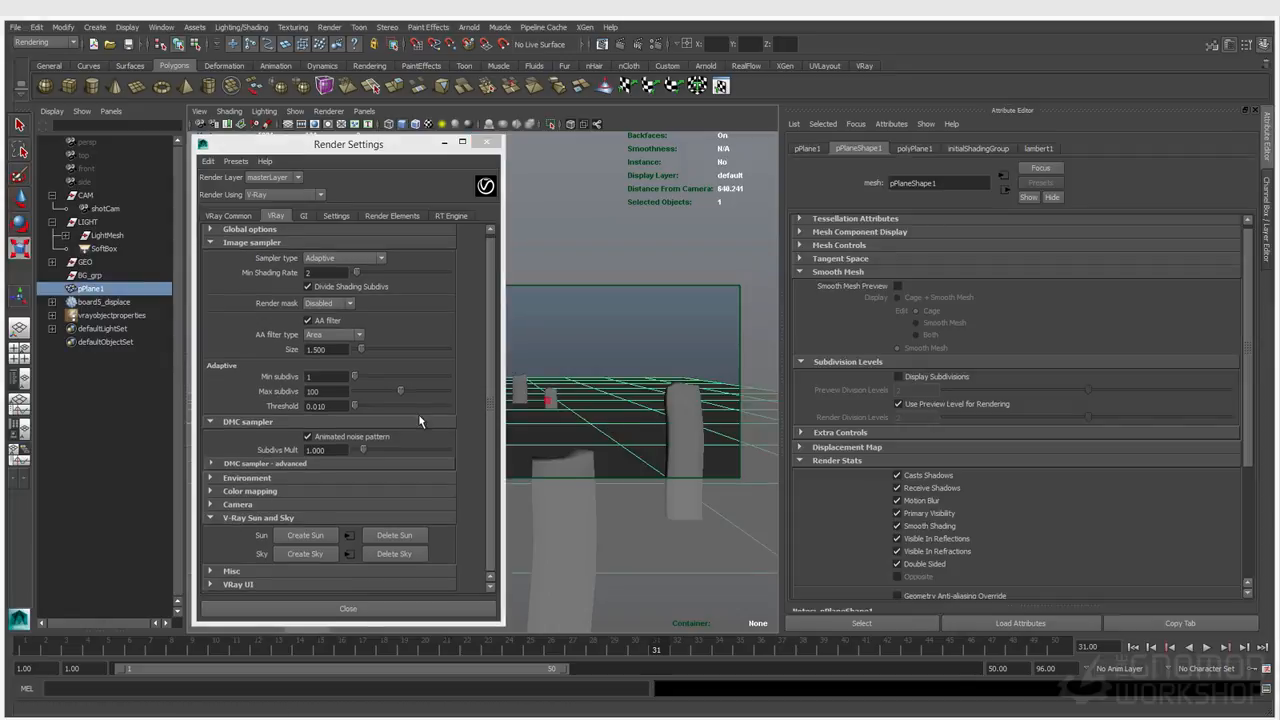
pyautogui.moveTo(382, 145); pyautogui.dragTo(267, 145)
pyautogui.moveTo(487, 400); pyautogui.dragTo(925, 417)
pyautogui.press('q')
pyautogui.click(522, 299)
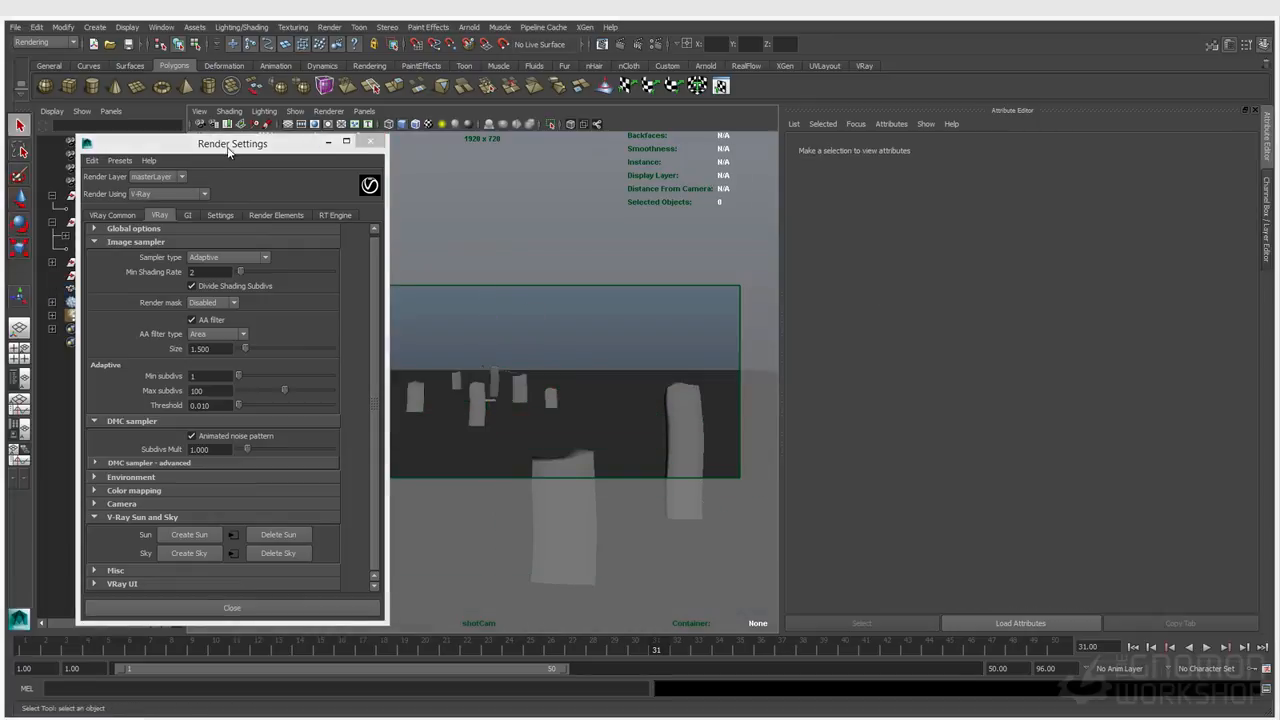
# Create a V-Ray sun and sky for the scene and clear the selection
pyautogui.moveTo(232, 143); pyautogui.dragTo(341, 141)
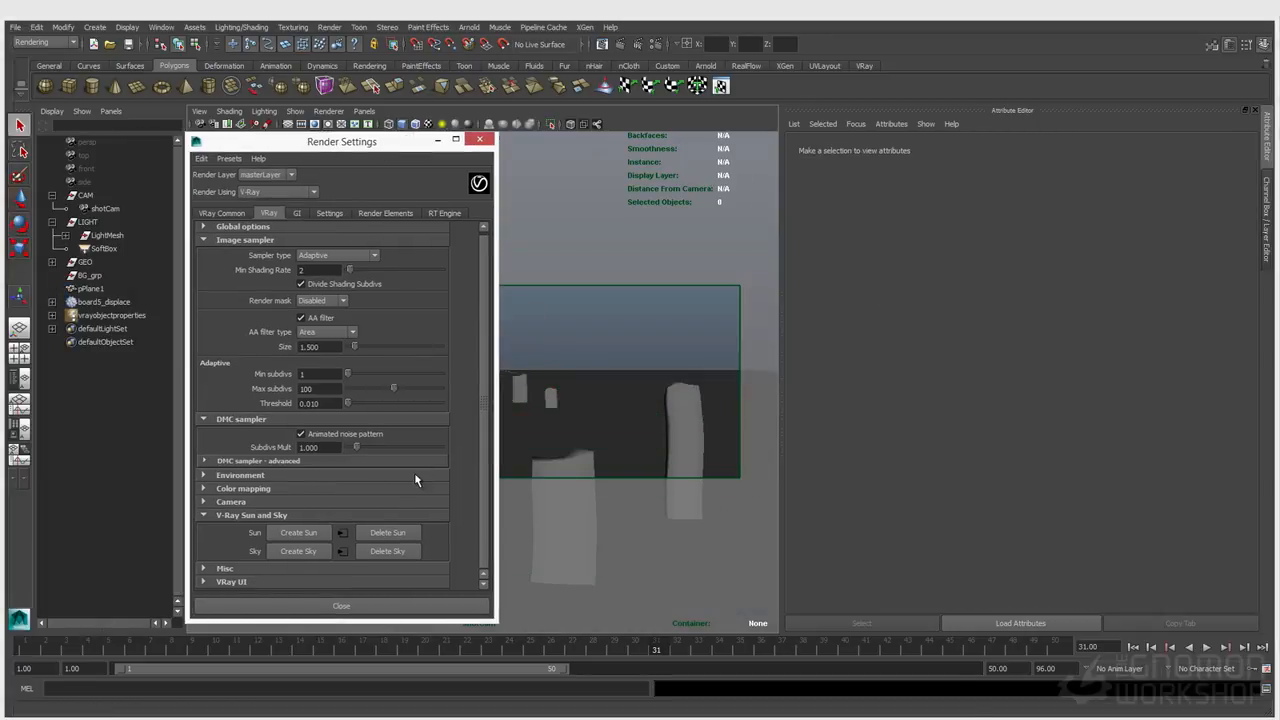
pyautogui.click(289, 550)
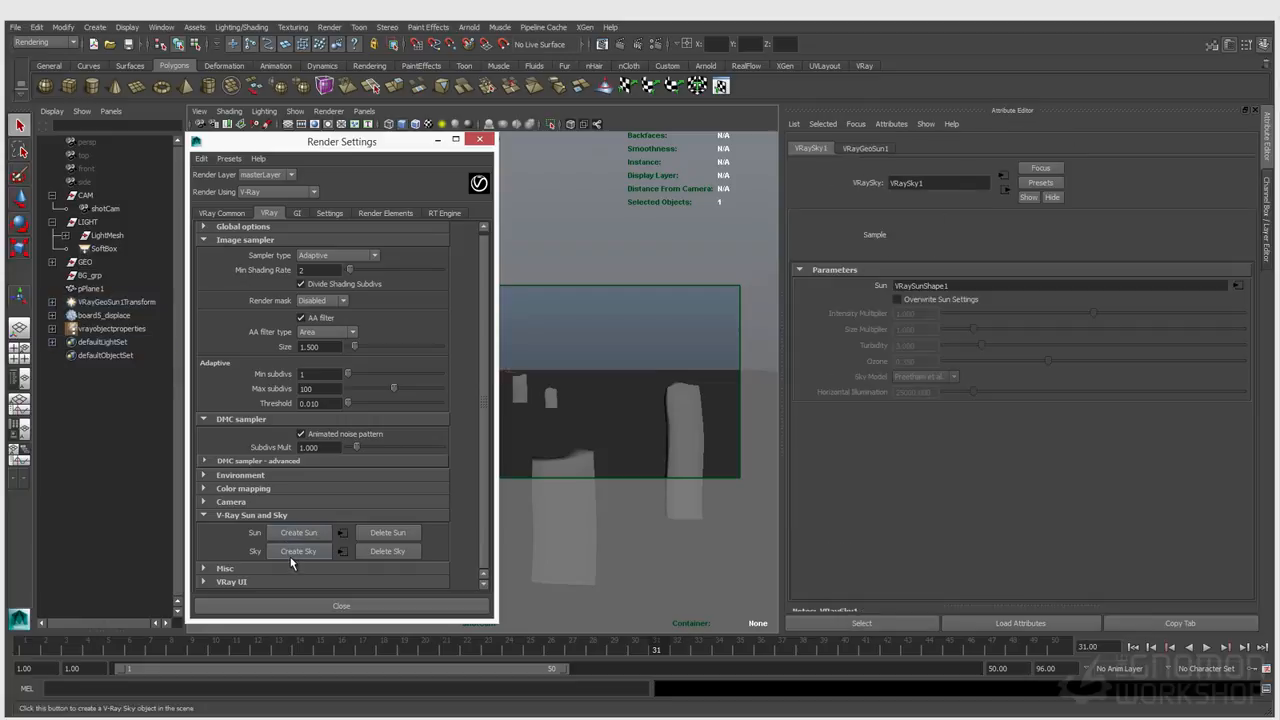
pyautogui.click(643, 340)
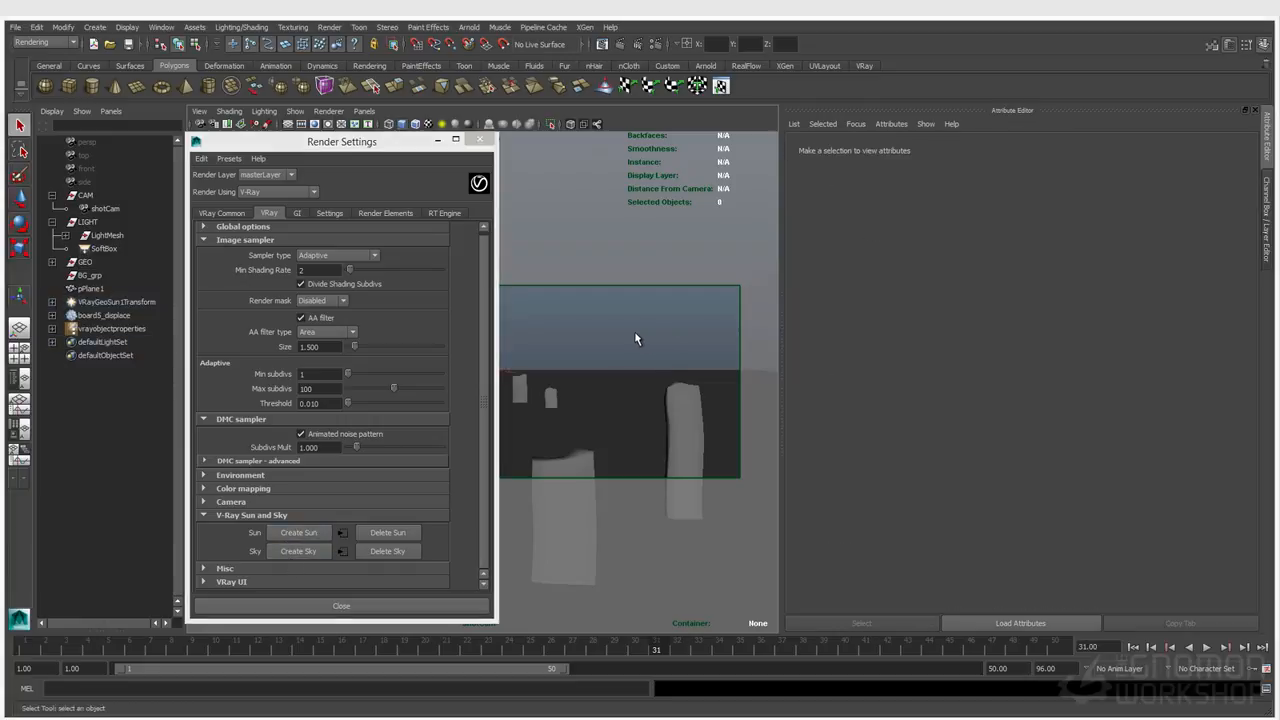
# Check the V-Ray physical camera attributes of shotCam, then clear the selection
pyautogui.click(199, 111)
pyautogui.click(225, 128)
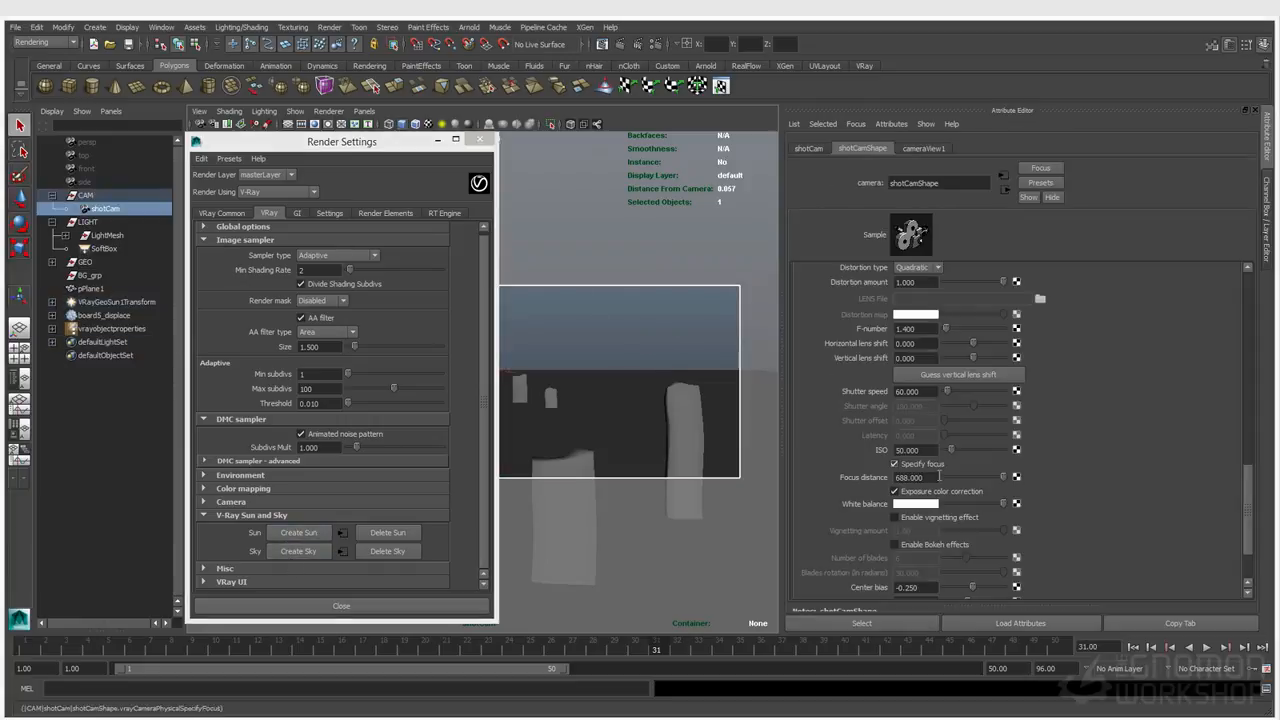
pyautogui.scroll(4, 928, 448)
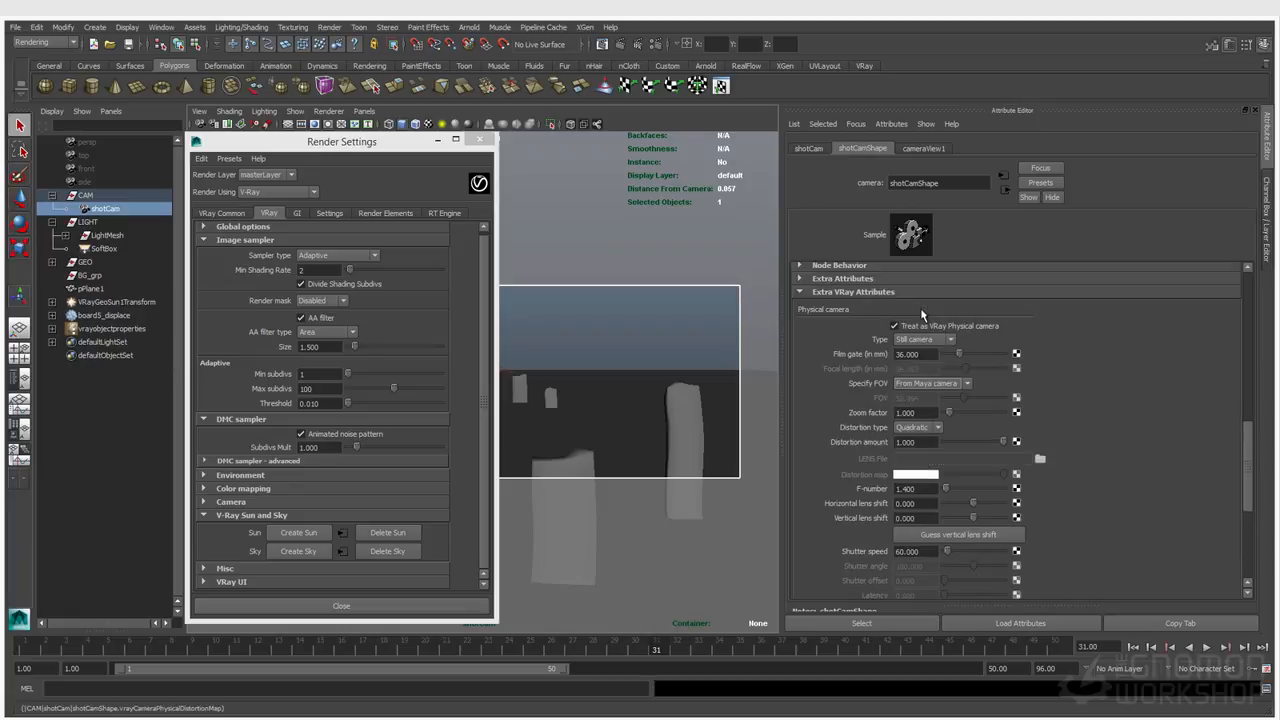
pyautogui.click(641, 345)
pyautogui.click(632, 378)
pyautogui.click(624, 345)
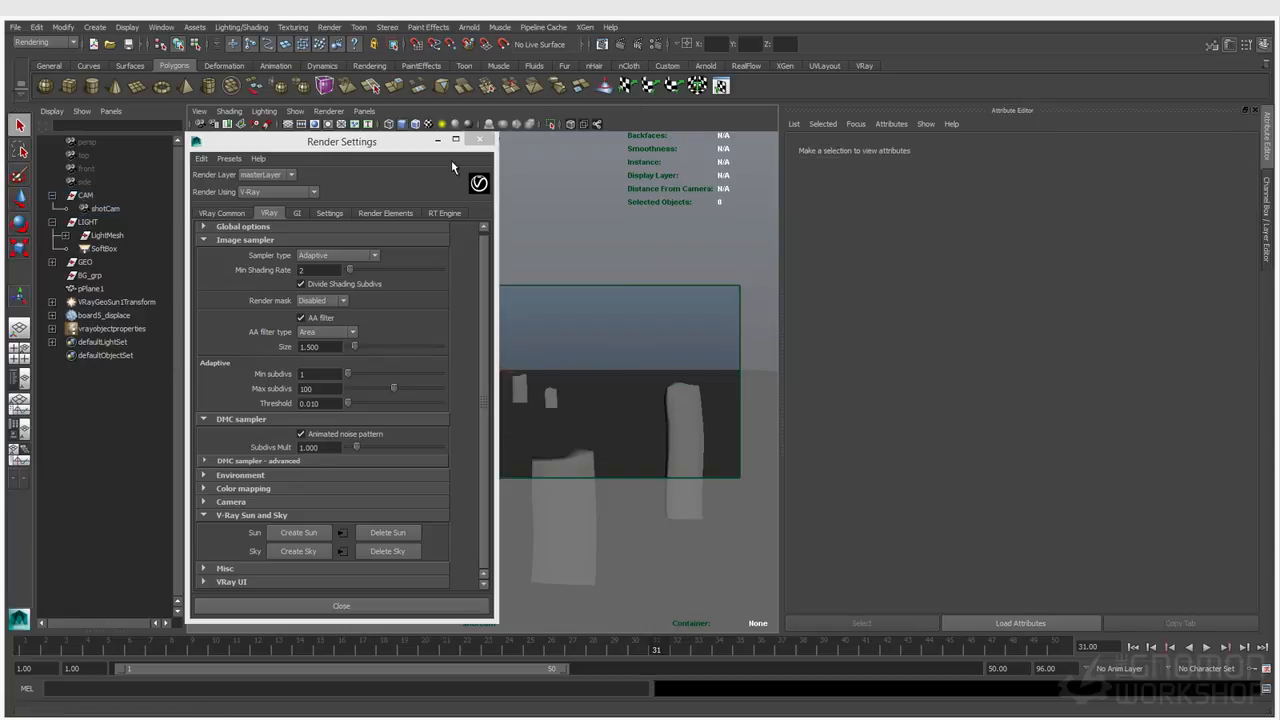
# Move the V-Ray sun from the scene center to above the horizon near the right edge of the shotCam frame
pyautogui.moveTo(455, 160); pyautogui.dragTo(343, 169)
pyautogui.click(489, 372)
pyautogui.press('w')
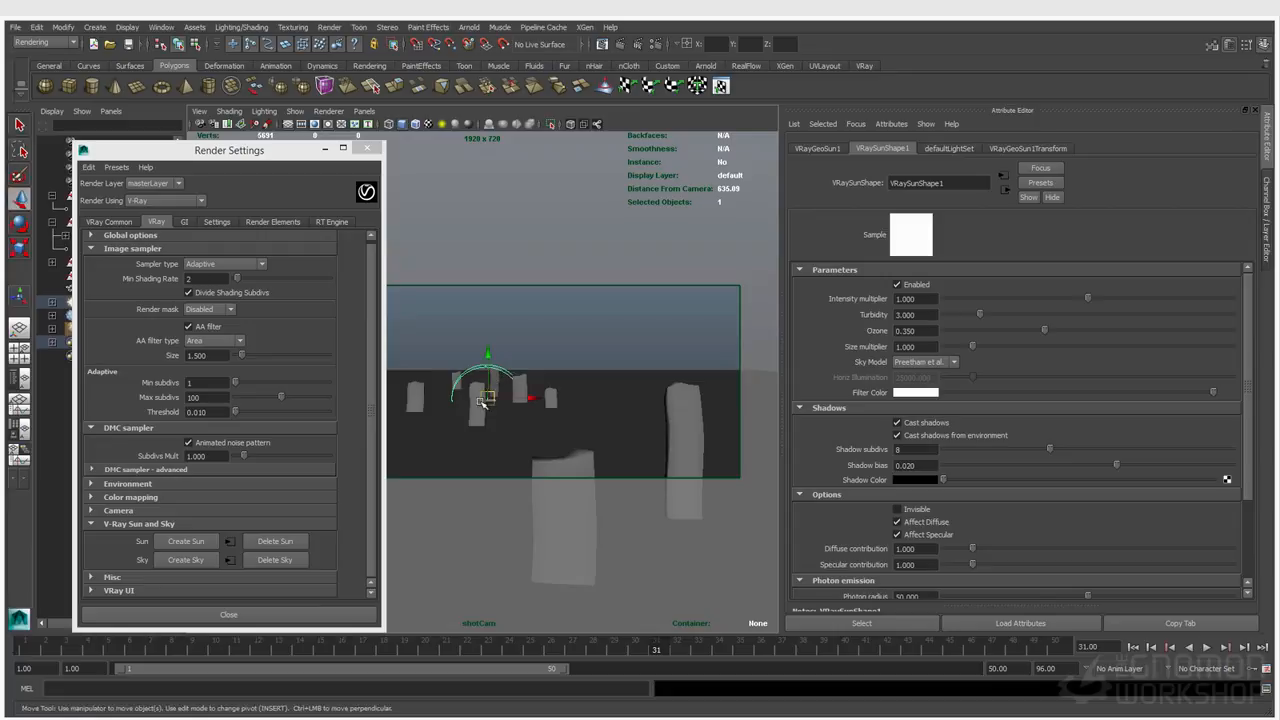
pyautogui.moveTo(492, 400); pyautogui.dragTo(714, 327)
pyautogui.click(650, 320)
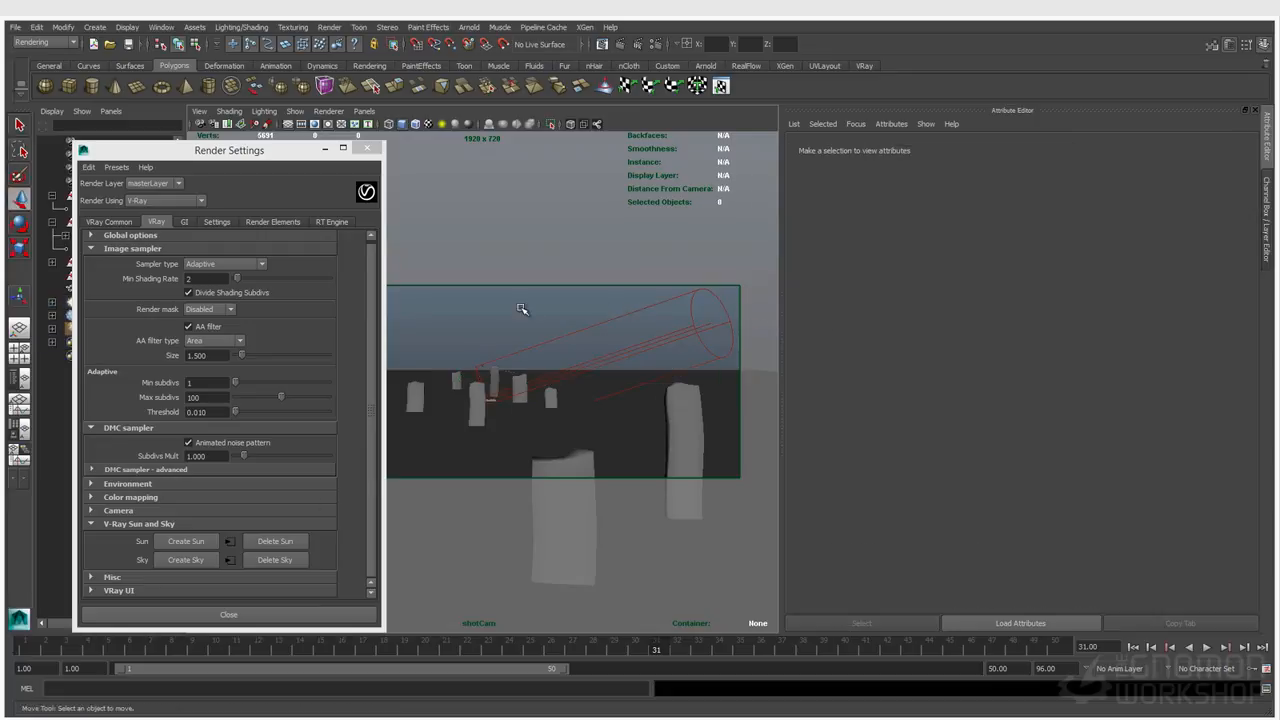
# Render the shotCam view with the V-Ray sun and sky lighting
pyautogui.press('q')
pyautogui.click(637, 44)
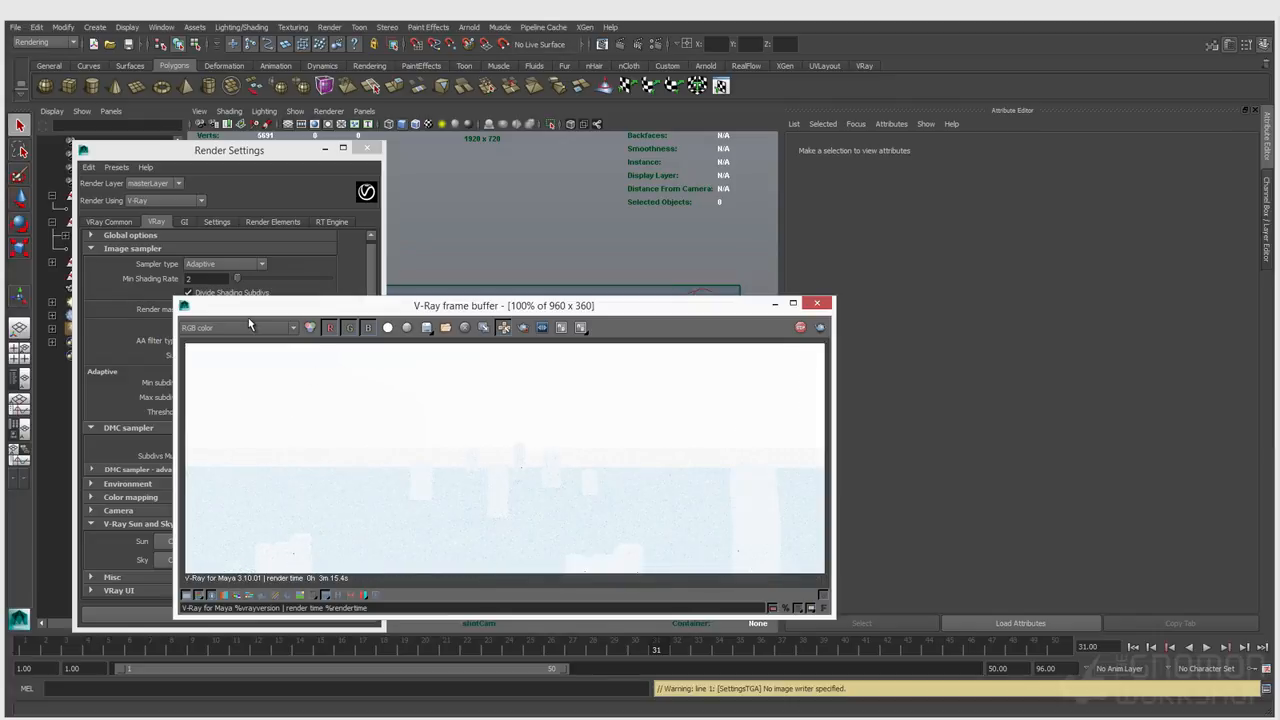
pyautogui.moveTo(231, 310); pyautogui.dragTo(195, 316)
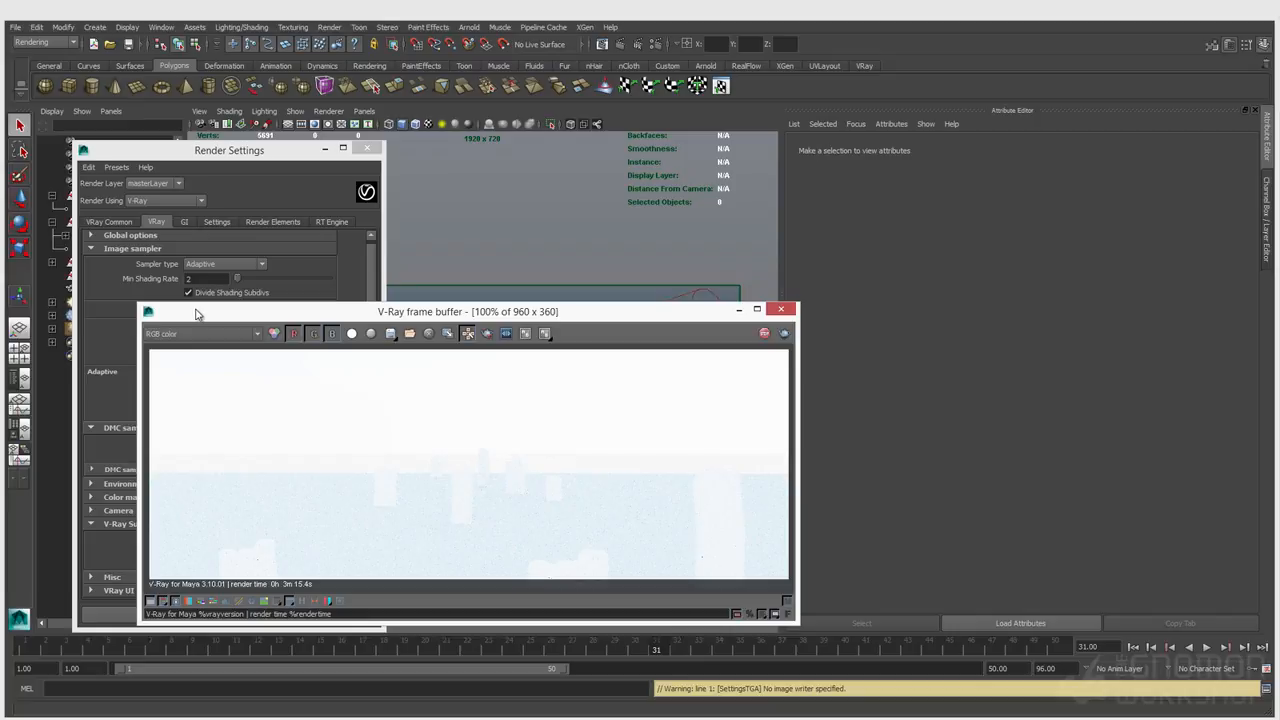
# Rearrange the render windows to reveal the V-Ray sun and set its intensity multiplier to 0.1
pyautogui.moveTo(231, 151); pyautogui.dragTo(199, 173)
pyautogui.click(202, 112)
pyautogui.click(206, 118)
pyautogui.moveTo(208, 110); pyautogui.dragTo(196, 138)
pyautogui.click(330, 135)
pyautogui.moveTo(421, 314); pyautogui.dragTo(414, 406)
pyautogui.click(538, 346)
pyautogui.click(930, 346)
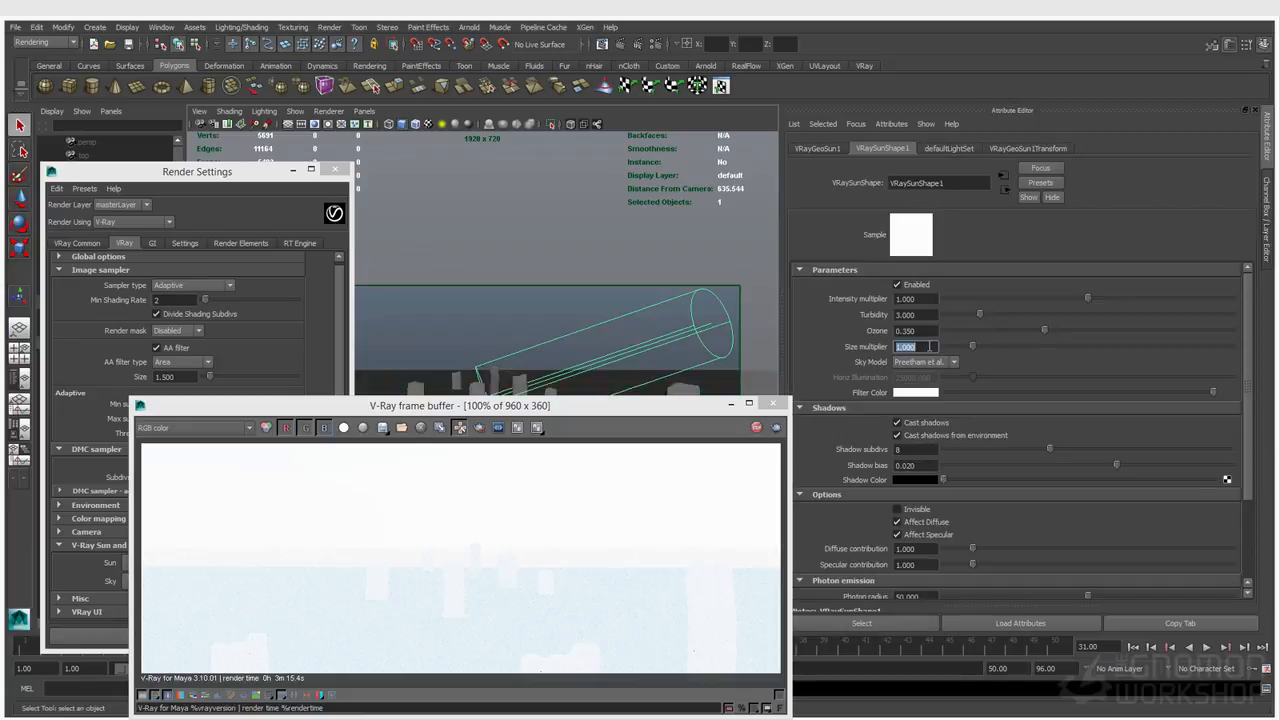
pyautogui.click(924, 299)
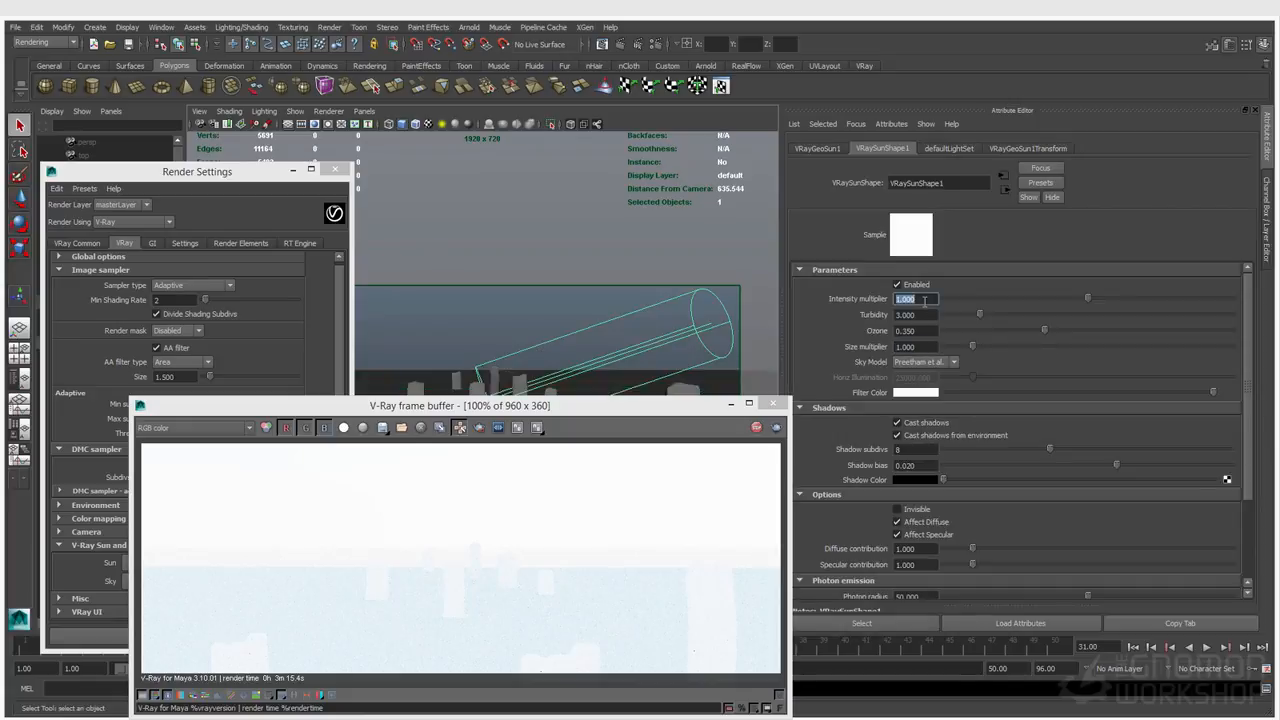
pyautogui.write('0.1')
pyautogui.press('Return')
# Set the V-Ray sun's intensity multiplier back to 1
pyautogui.click(906, 299)
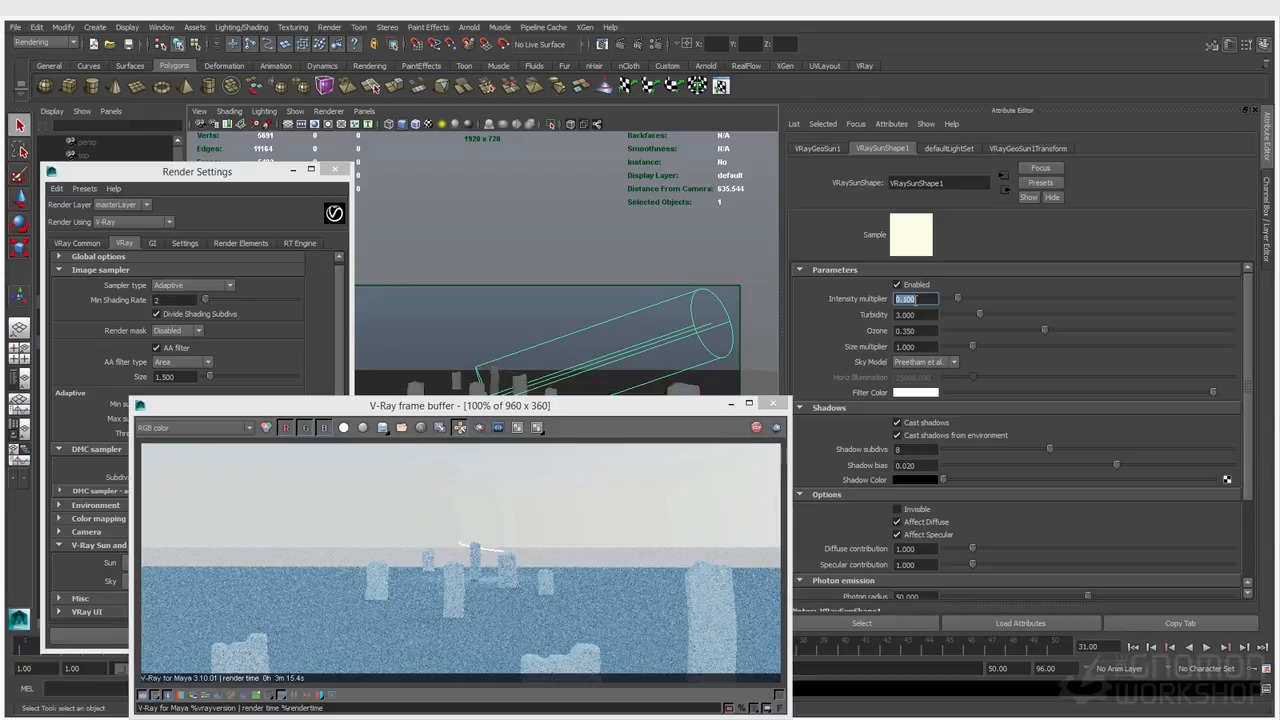
pyautogui.write('1')
pyautogui.press('Return')
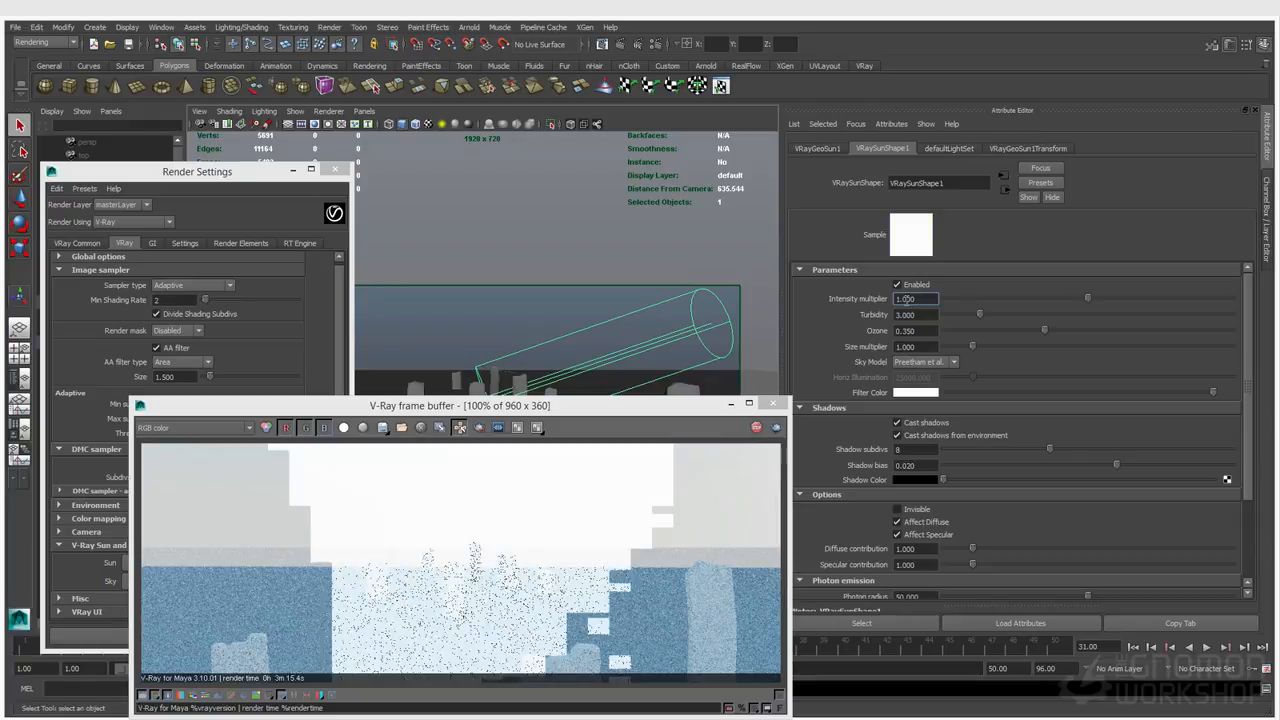
# Enable treating shotCam as a V-Ray physical camera and set its F-number to 8
pyautogui.click(199, 112)
pyautogui.click(218, 126)
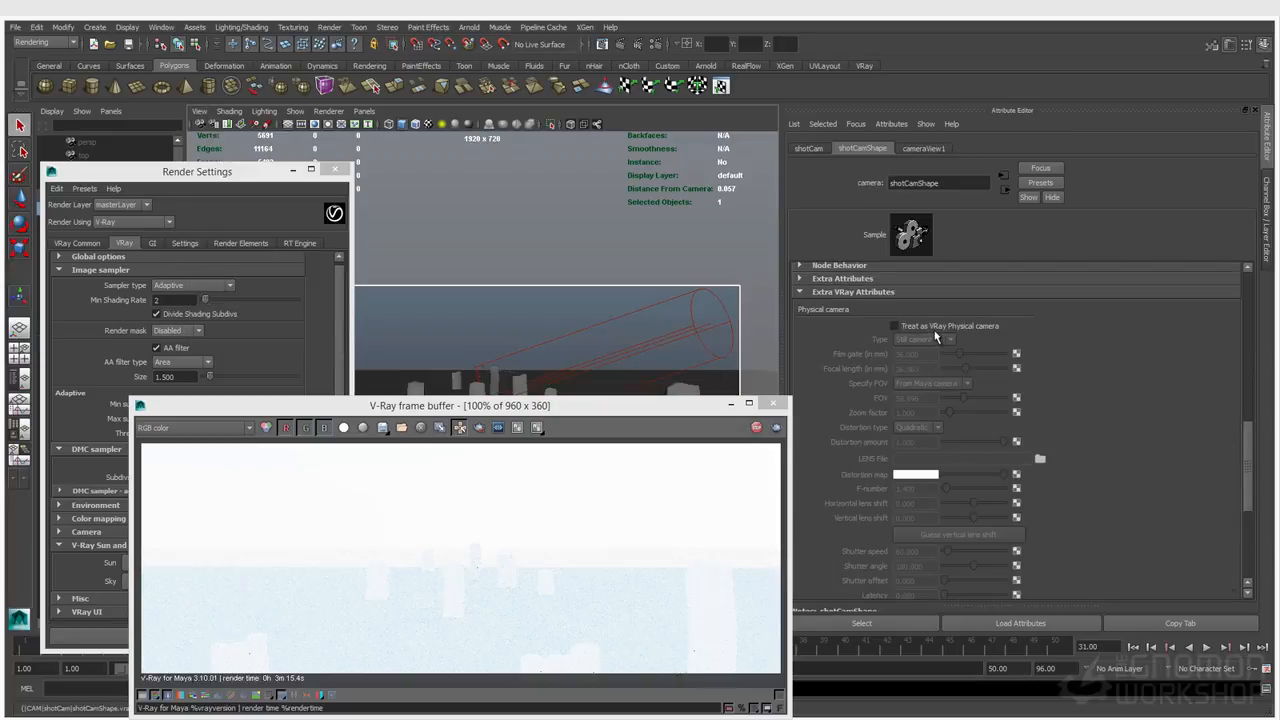
pyautogui.click(935, 330)
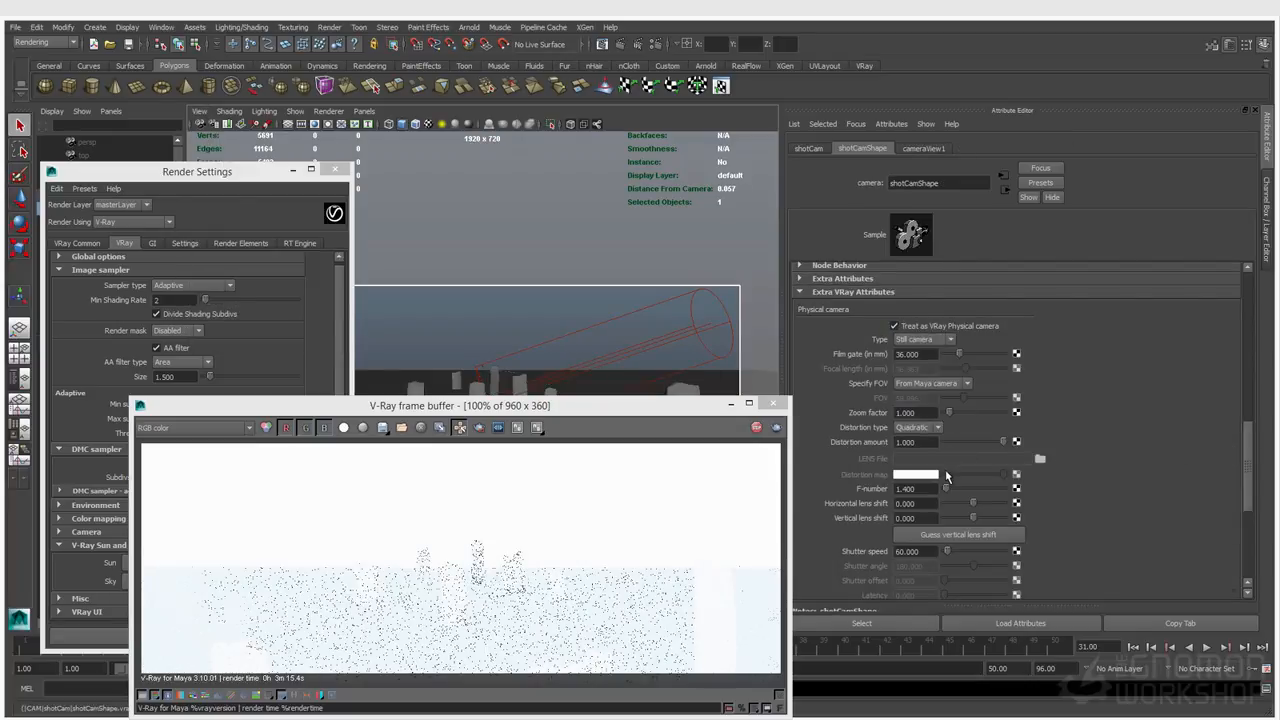
pyautogui.click(912, 488)
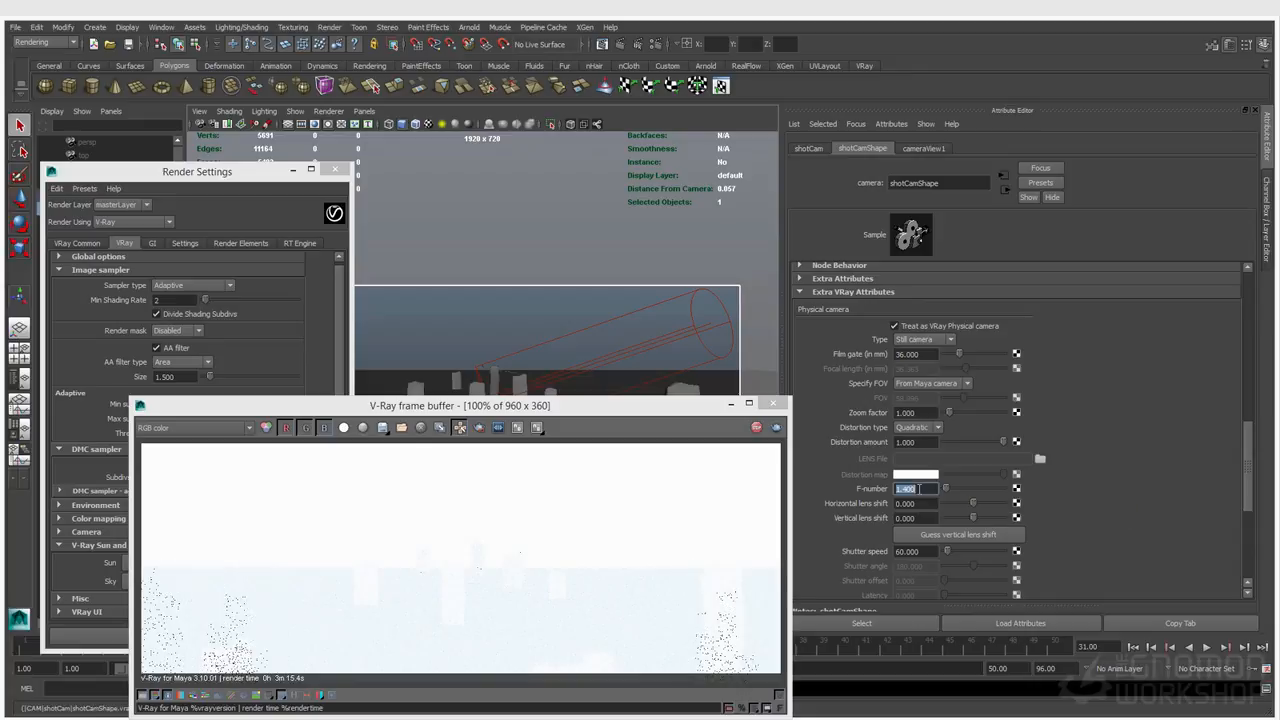
pyautogui.write('5')
pyautogui.press('Return')
pyautogui.moveTo(518, 405); pyautogui.dragTo(487, 352)
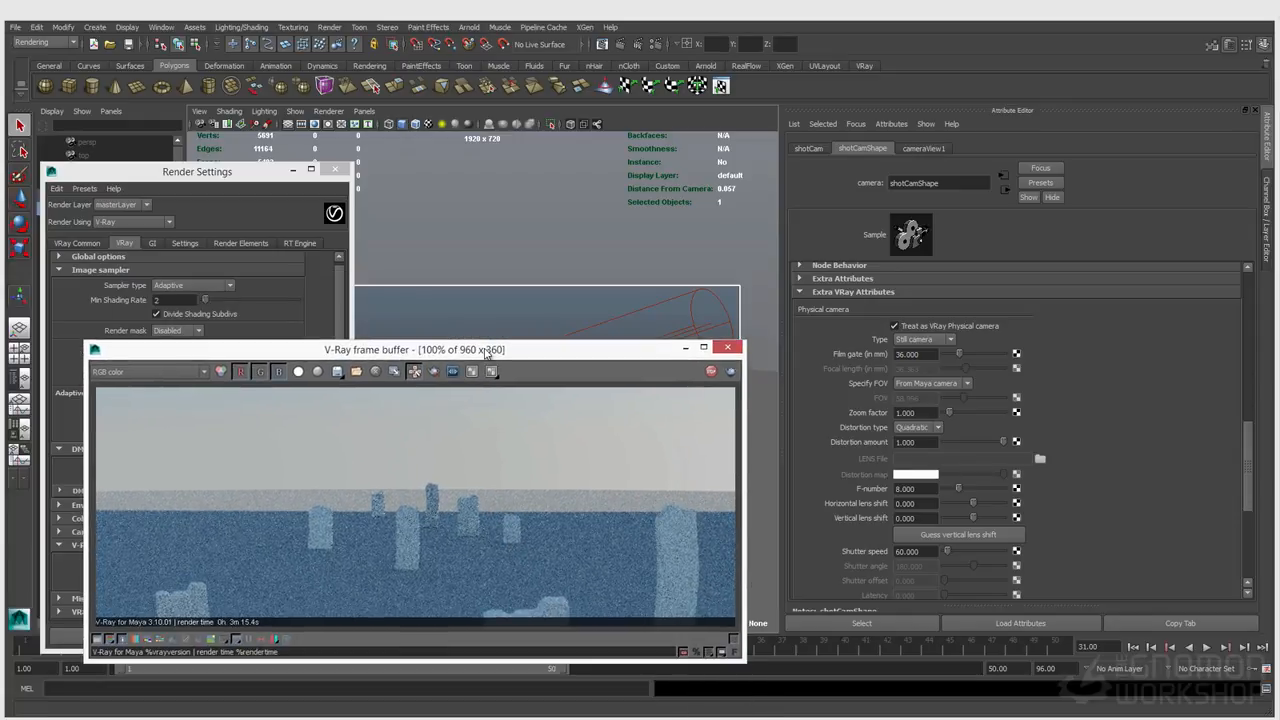
# Switch the viewport to the persp camera and hide the SoftBox light above the scene
pyautogui.click(590, 312)
pyautogui.click(372, 118)
pyautogui.moveTo(400, 125)
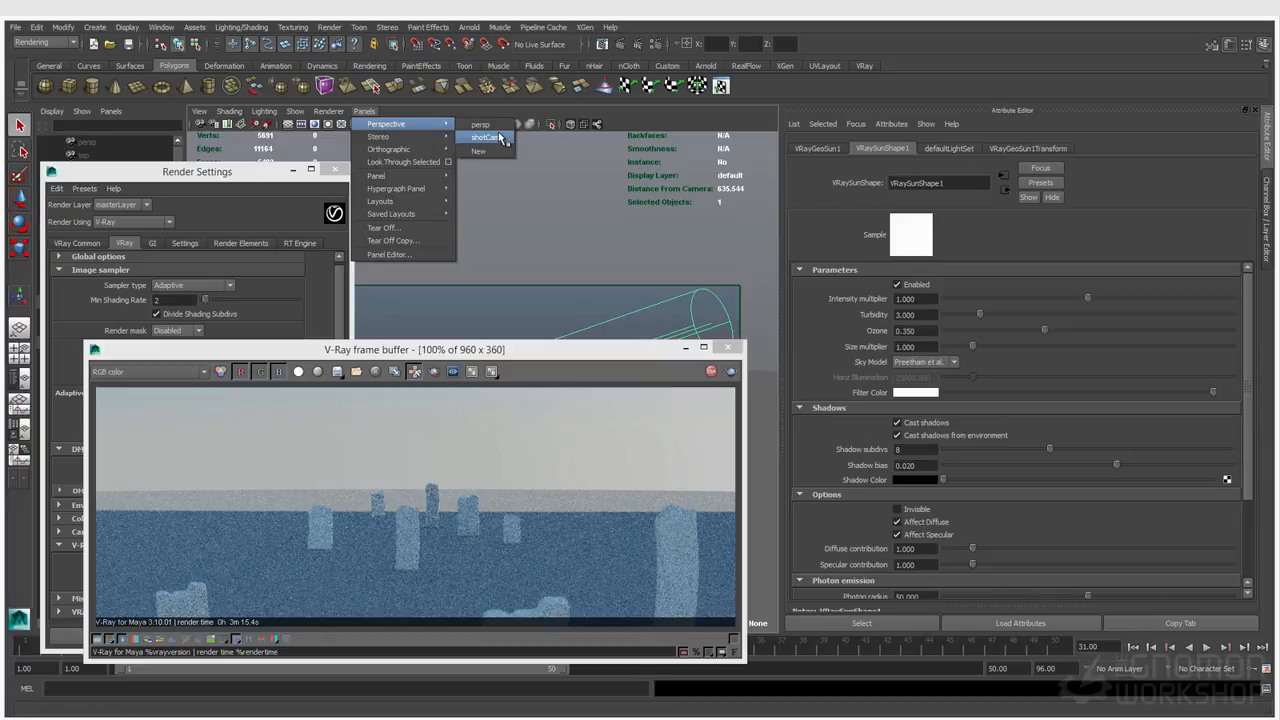
pyautogui.click(485, 134)
pyautogui.click(487, 268)
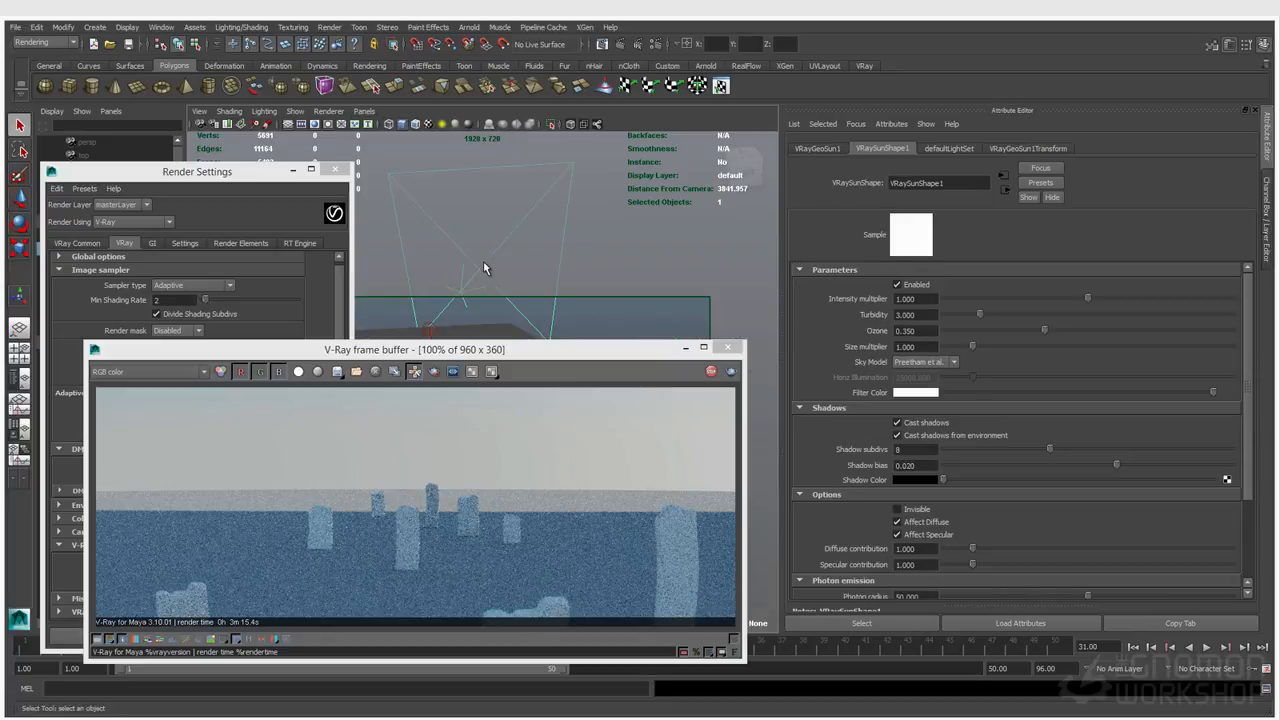
pyautogui.press('w')
pyautogui.hotkey('ctrl', 'h')
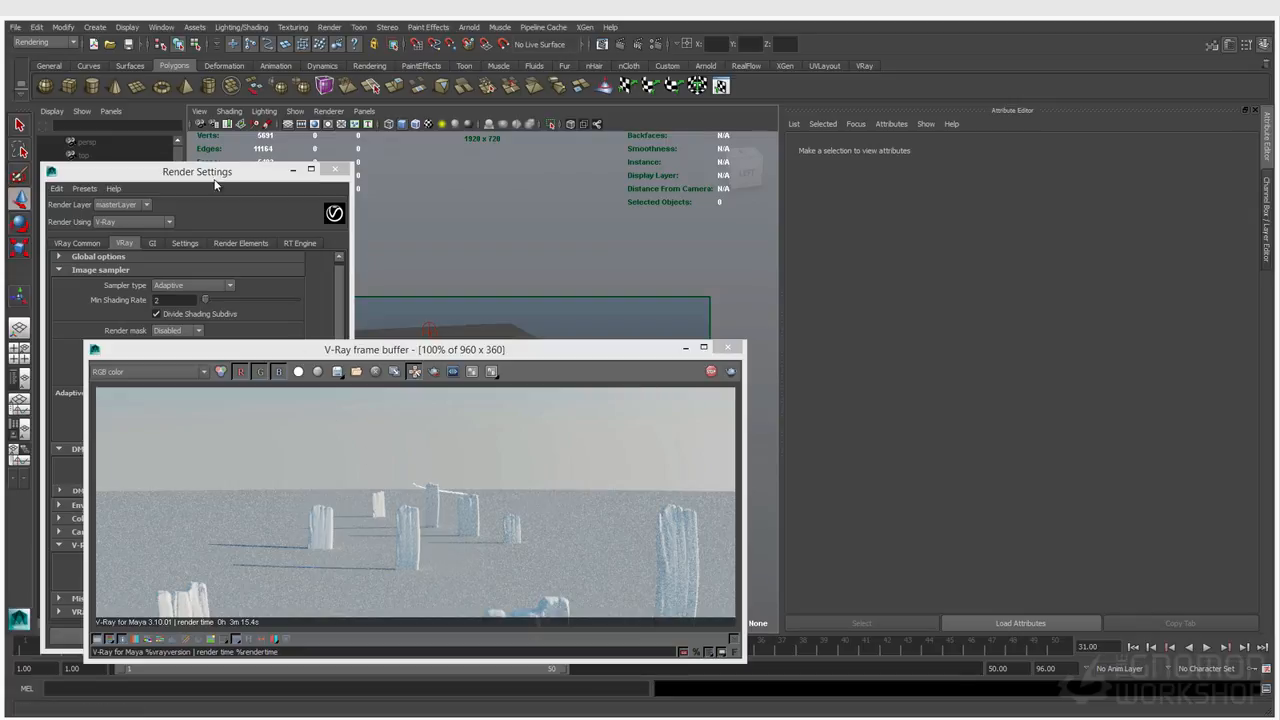
# Turn off the V-Ray frame buffer's render stamp and return the viewport to the shotCam view
pyautogui.click(199, 113)
pyautogui.click(222, 127)
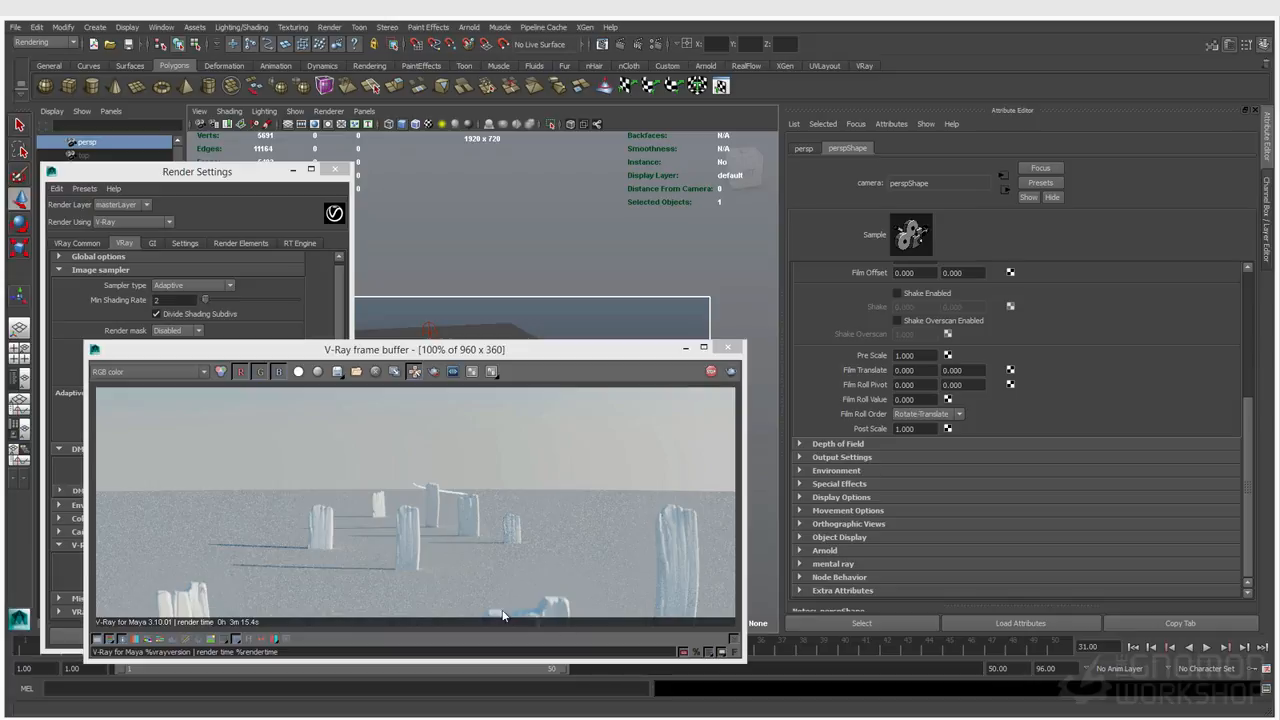
pyautogui.click(683, 653)
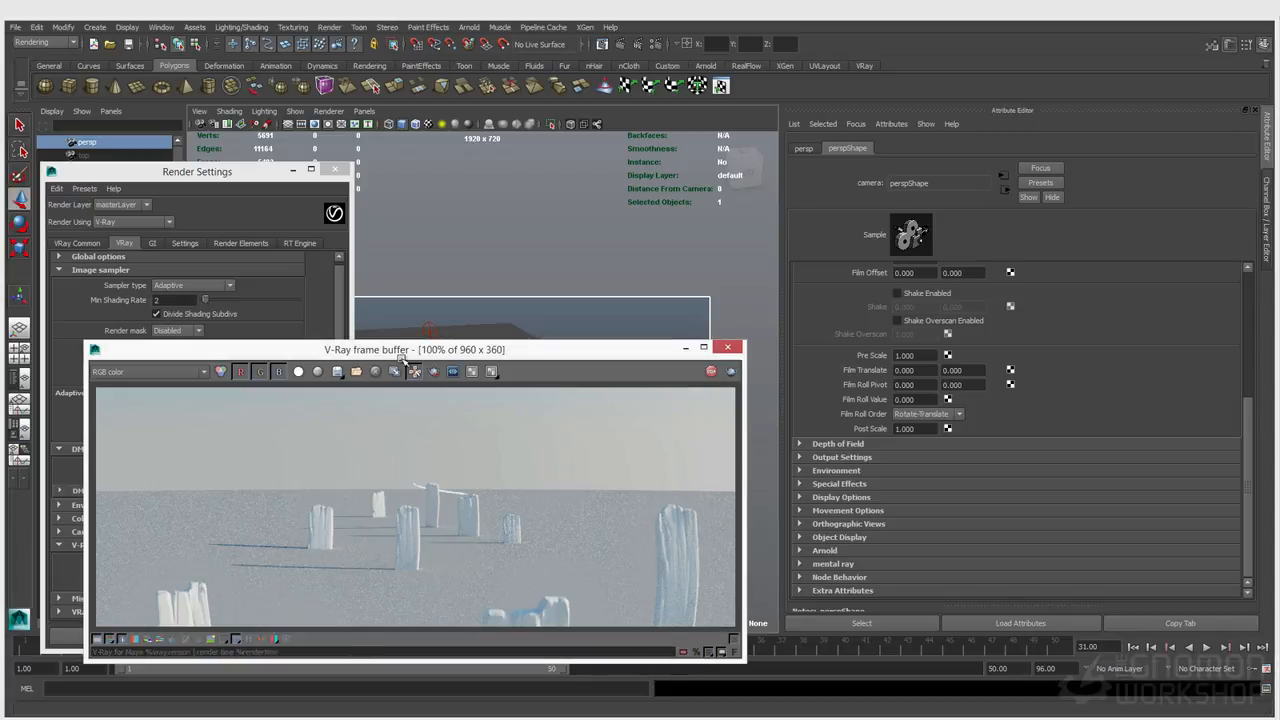
pyautogui.click(364, 111)
pyautogui.moveTo(400, 124)
pyautogui.click(477, 125)
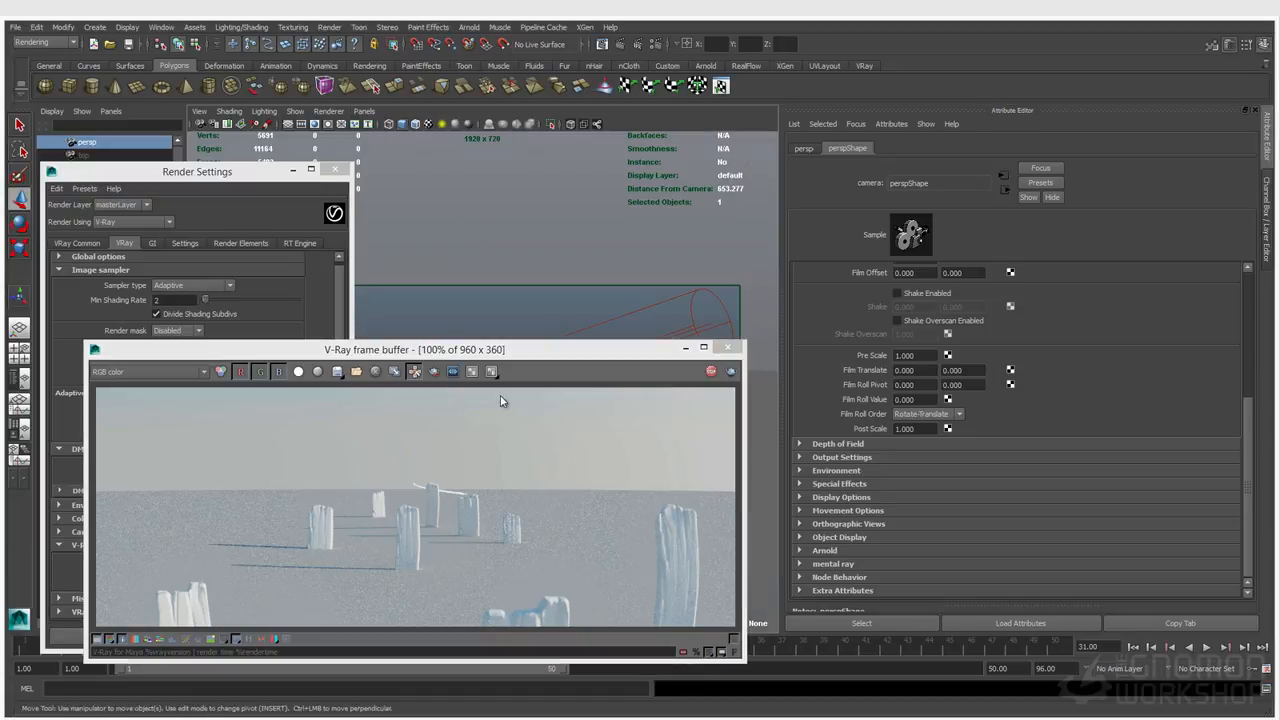
pyautogui.moveTo(493, 349); pyautogui.dragTo(390, 389)
# Set the F-number of shotCam's V-Ray physical camera to 22
pyautogui.click(200, 112)
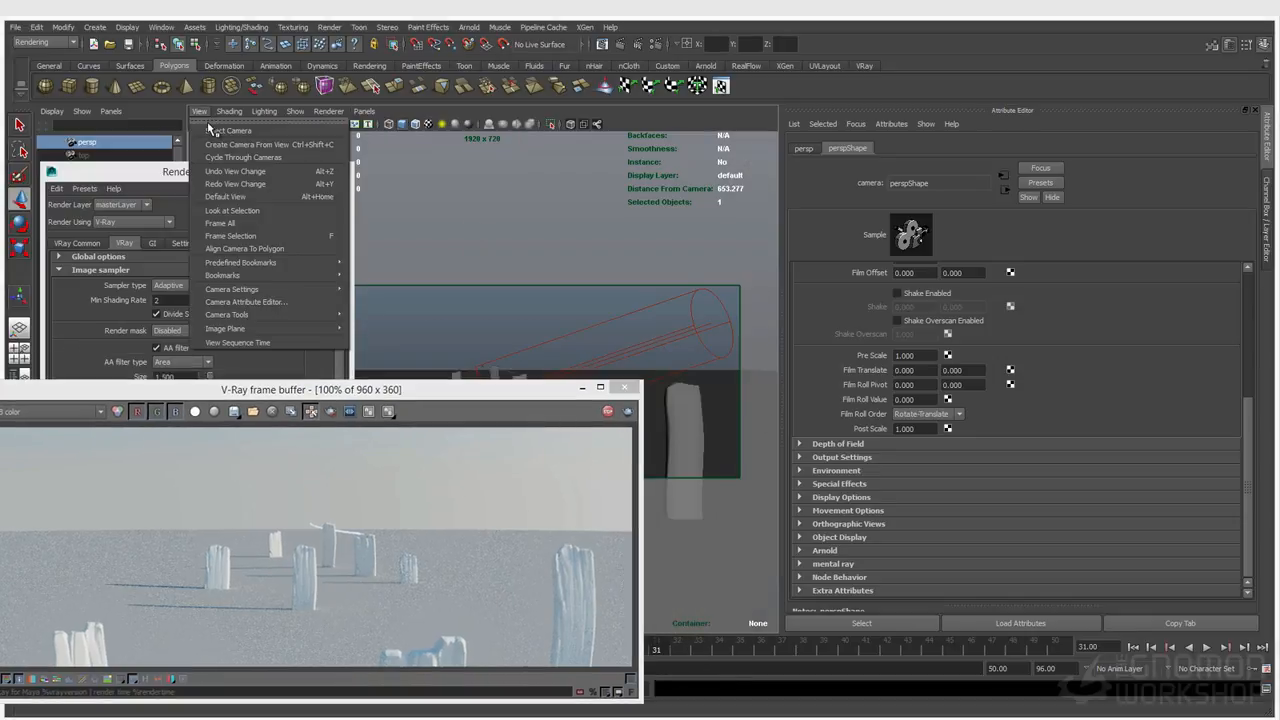
pyautogui.click(213, 129)
pyautogui.scroll(-1, 947, 595)
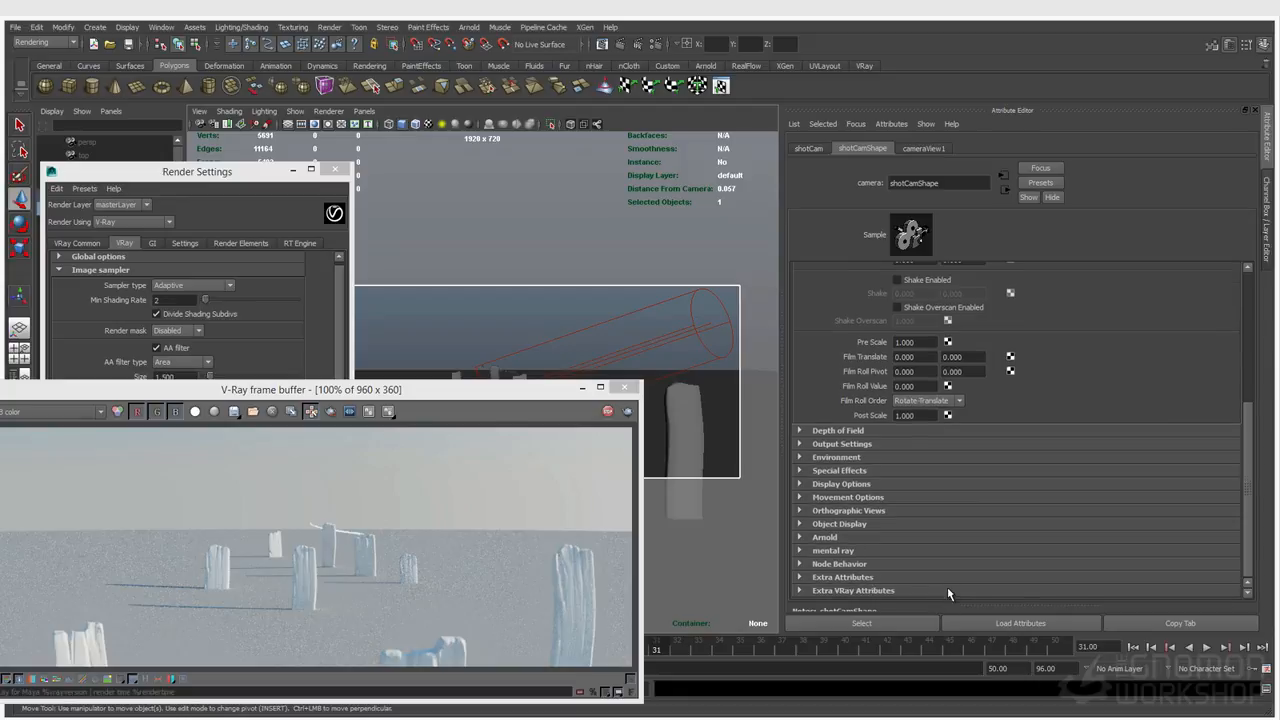
pyautogui.click(922, 148)
pyautogui.click(808, 148)
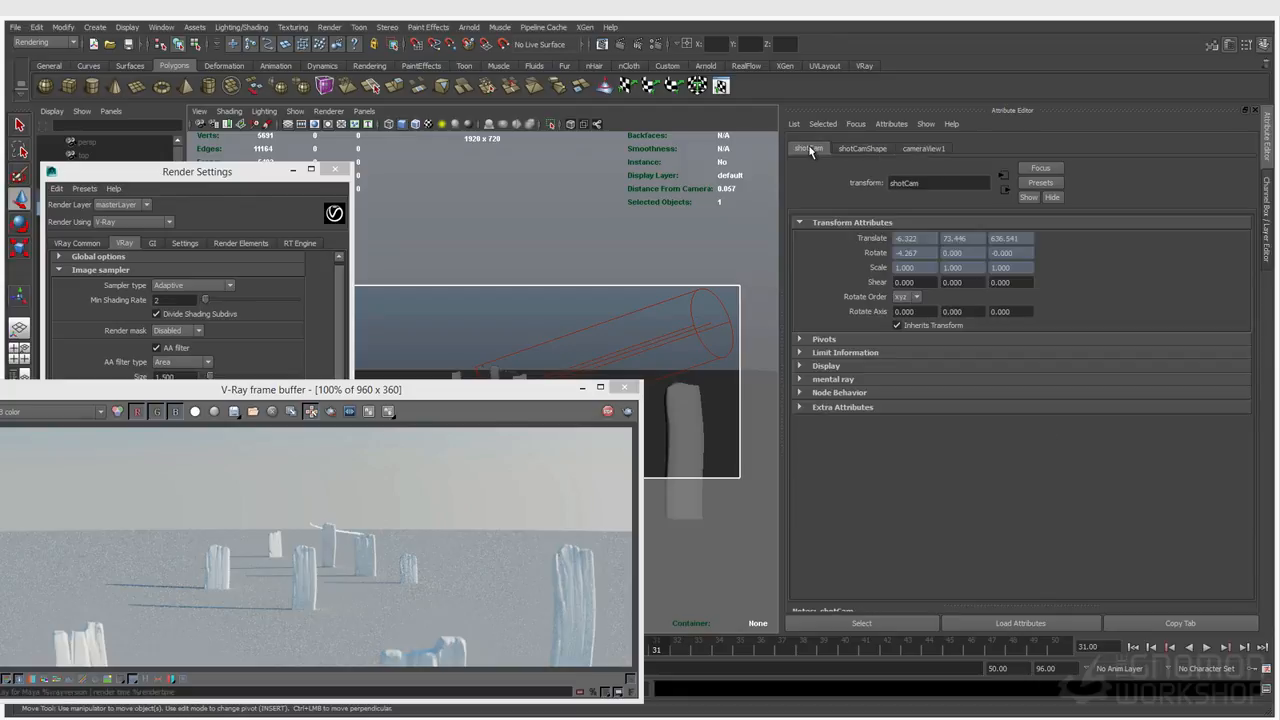
pyautogui.click(856, 150)
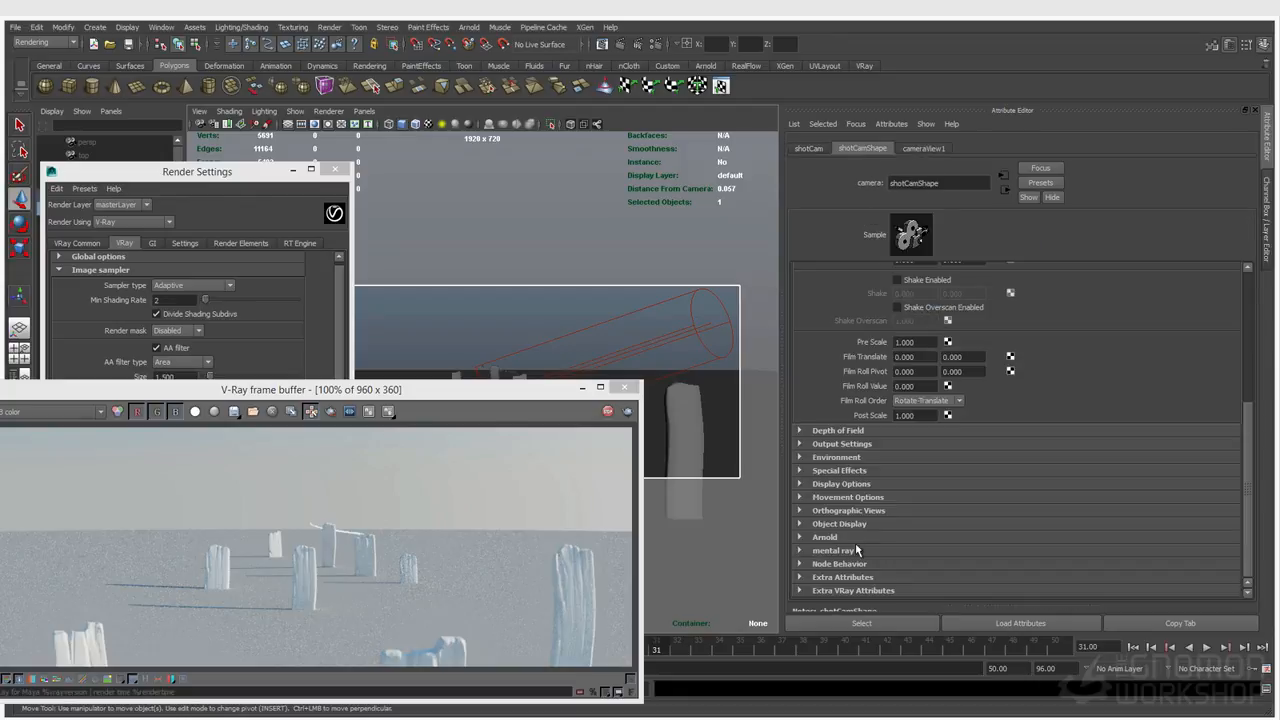
pyautogui.scroll(-3, 849, 591)
pyautogui.doubleClick(920, 427)
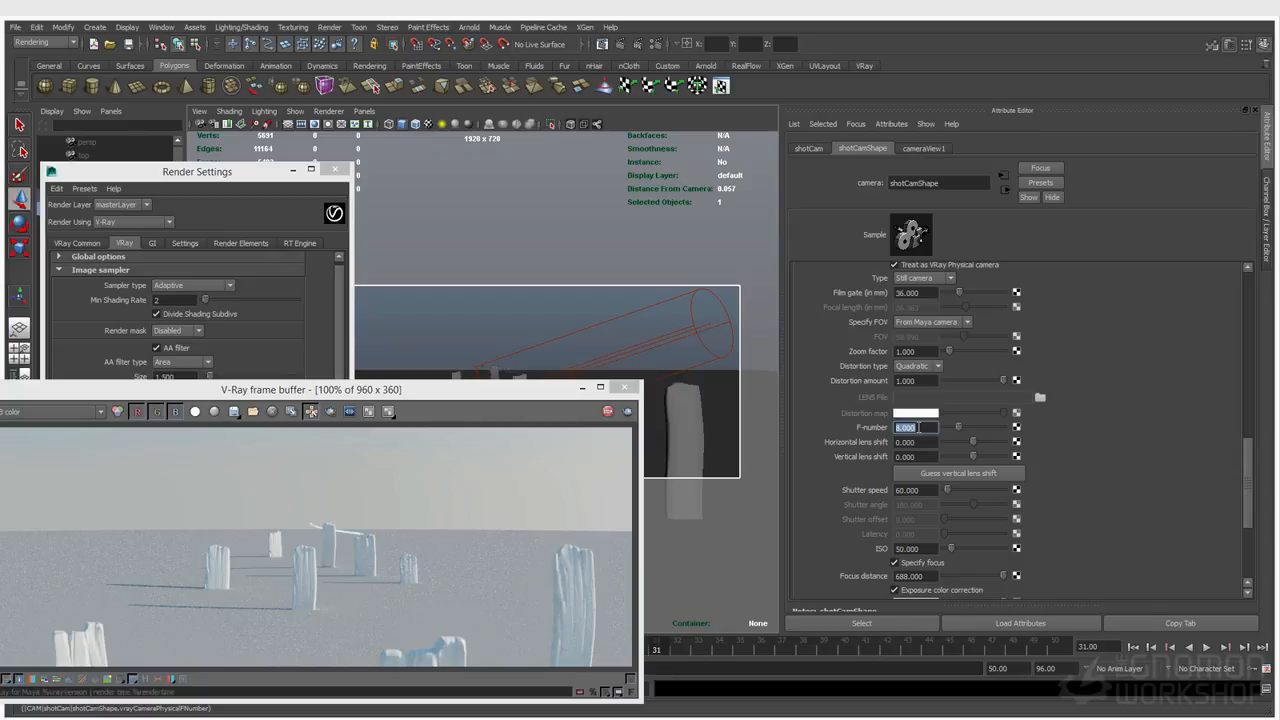
pyautogui.write('22')
pyautogui.press('Return')
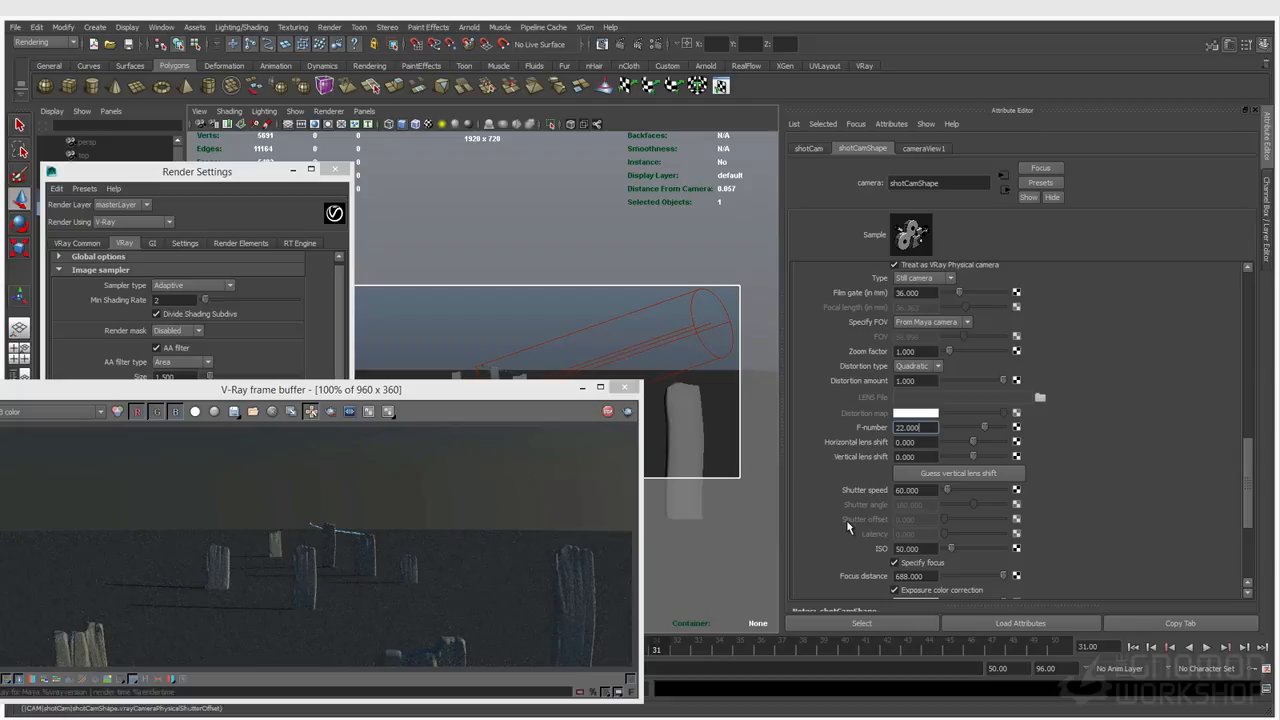
# Set the ISO of shotCam's physical camera to 200
pyautogui.click(922, 490)
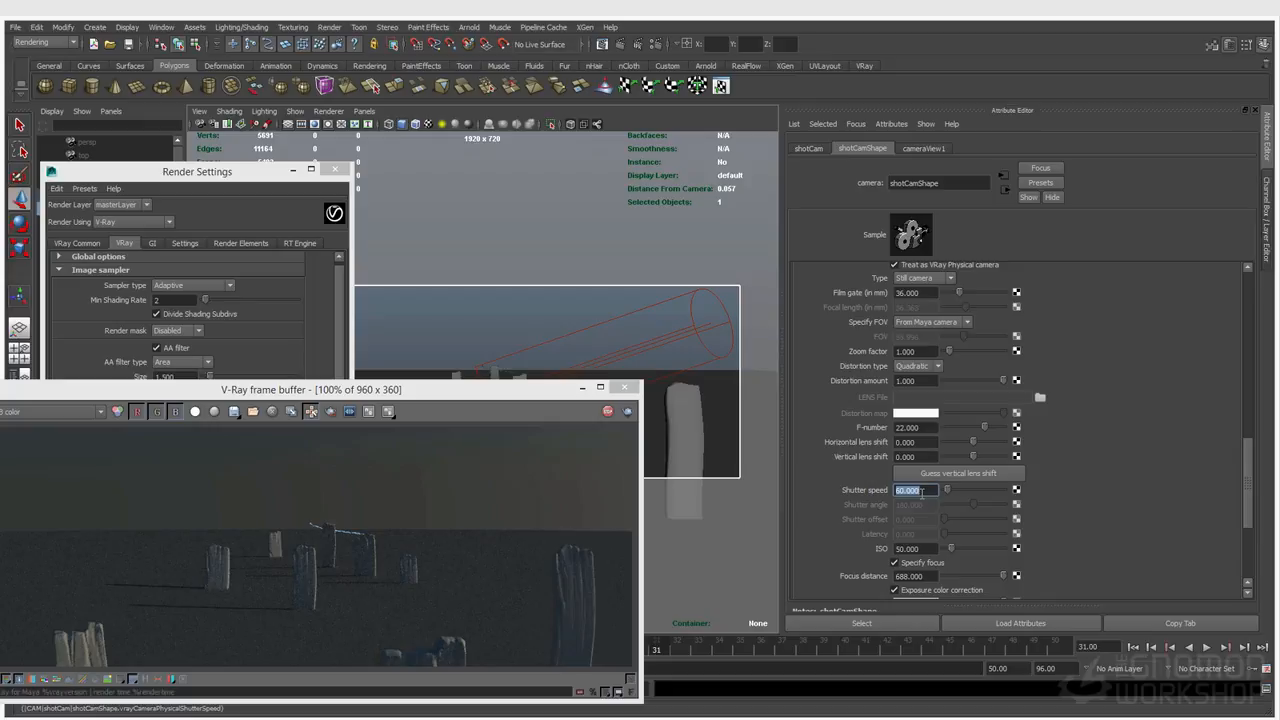
pyautogui.click(924, 549)
pyautogui.write('200')
pyautogui.press('Return')
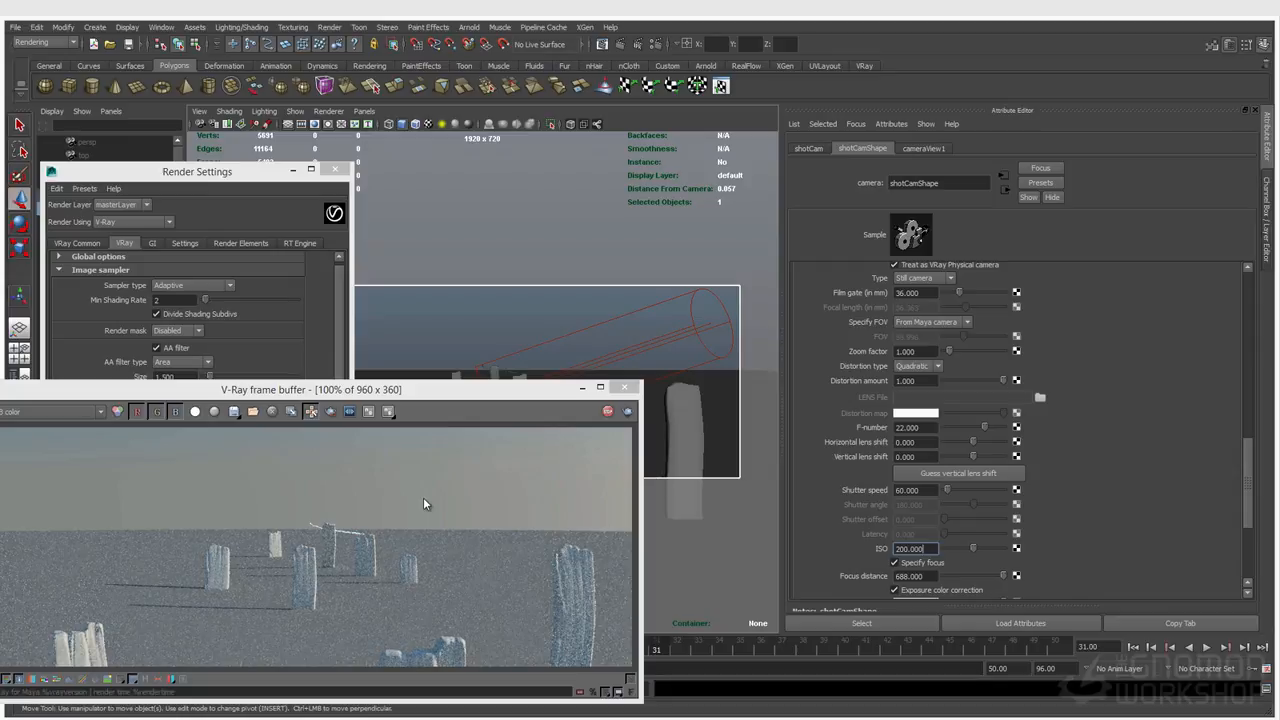
# Move the V-Ray sun to just above the horizon at the left edge of the shotCam frame, closing the render settings
pyautogui.click(697, 332)
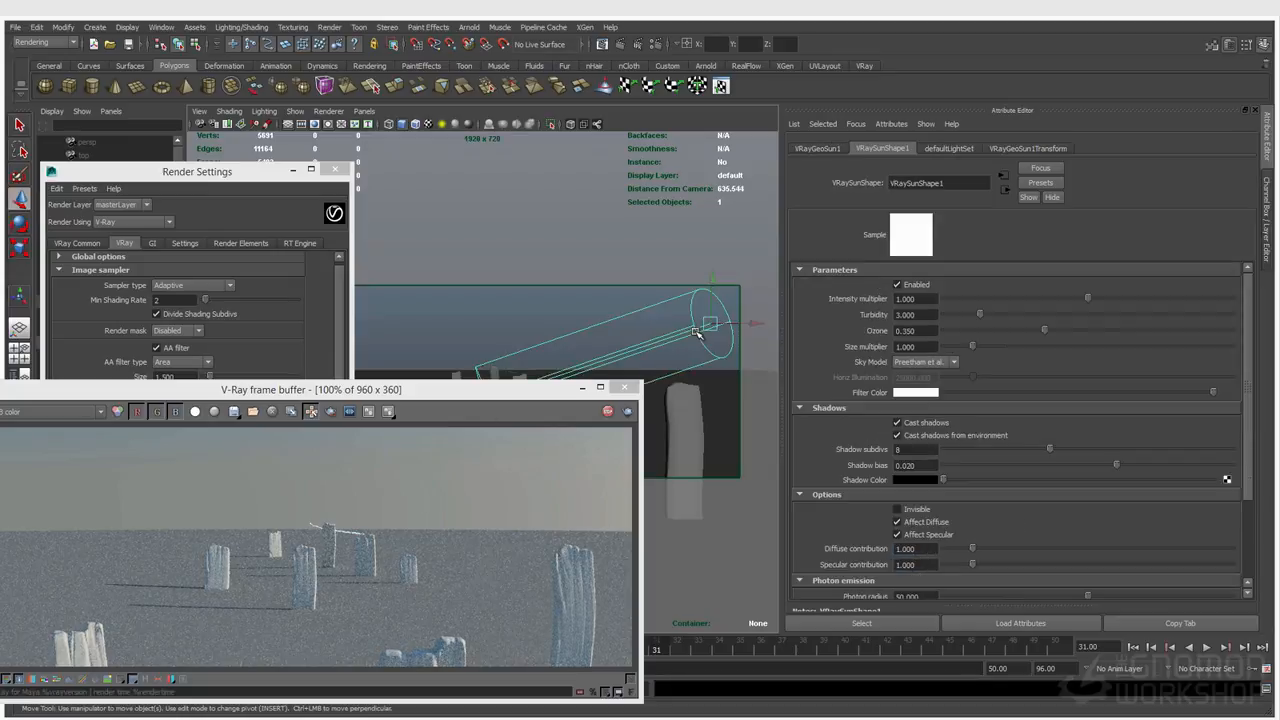
pyautogui.moveTo(699, 290); pyautogui.dragTo(337, 320)
pyautogui.moveTo(242, 180); pyautogui.dragTo(182, 176)
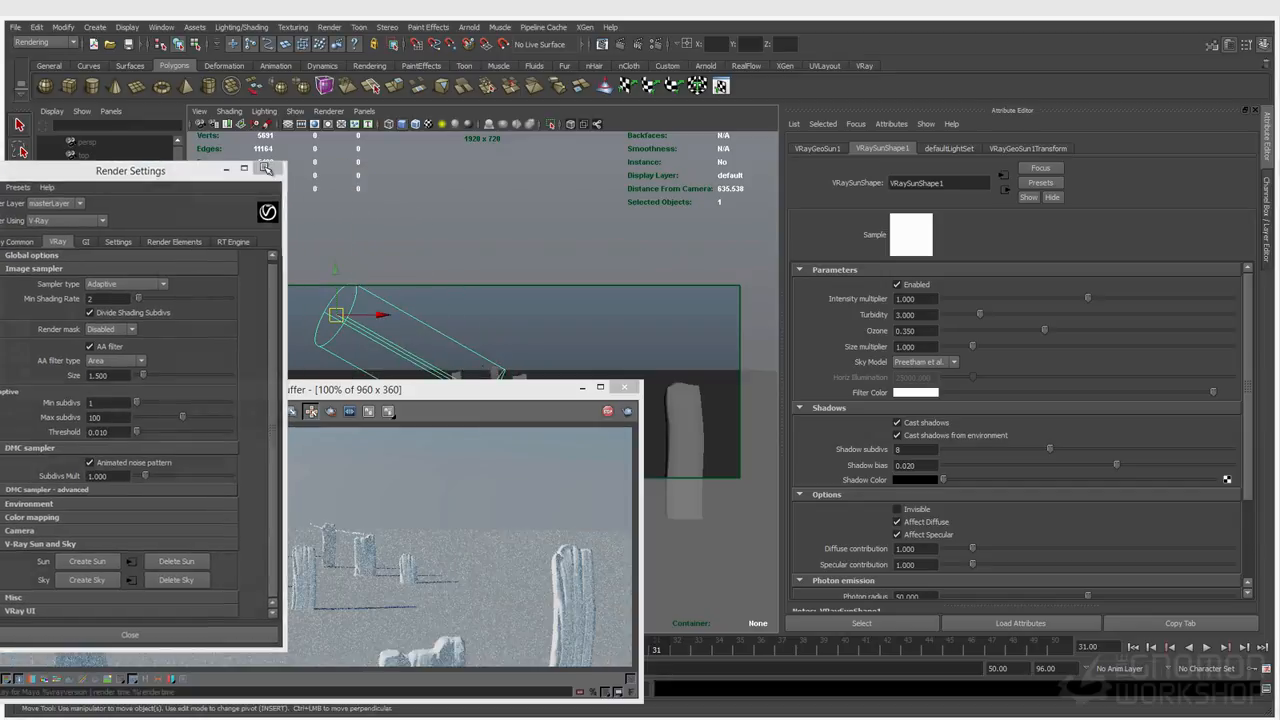
pyautogui.click(270, 168)
pyautogui.moveTo(338, 317)
pyautogui.mouseDown()
pyautogui.moveTo(324, 347)
pyautogui.moveTo(213, 361)
pyautogui.mouseUp()
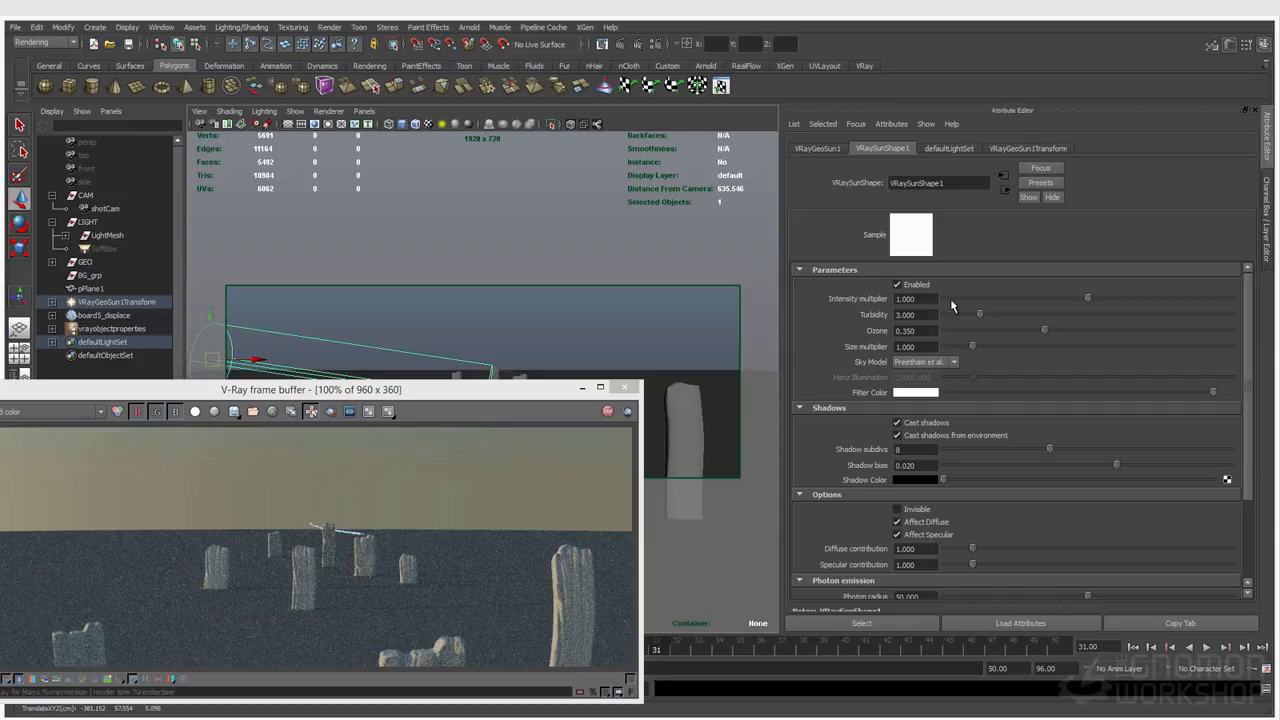
# Review shotCam's physical camera attributes and turn off treating it as a V-Ray physical camera
pyautogui.moveTo(326, 393); pyautogui.dragTo(398, 355)
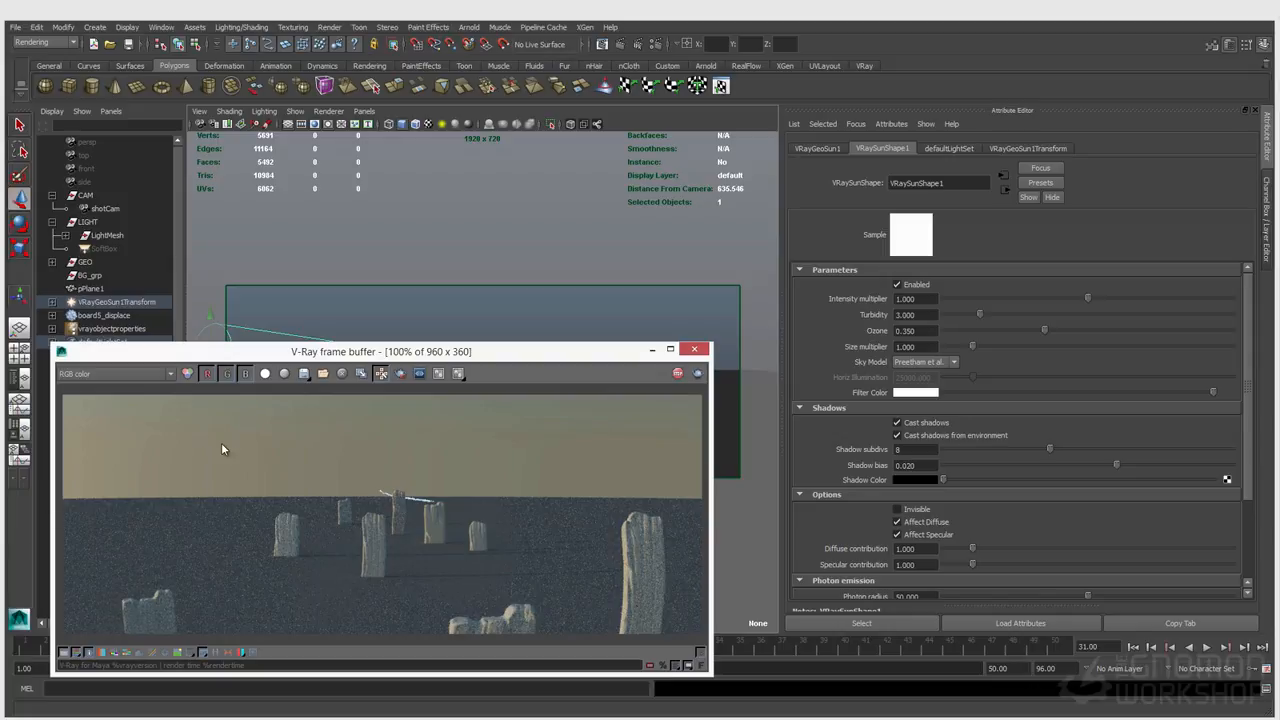
pyautogui.moveTo(203, 352); pyautogui.dragTo(246, 287)
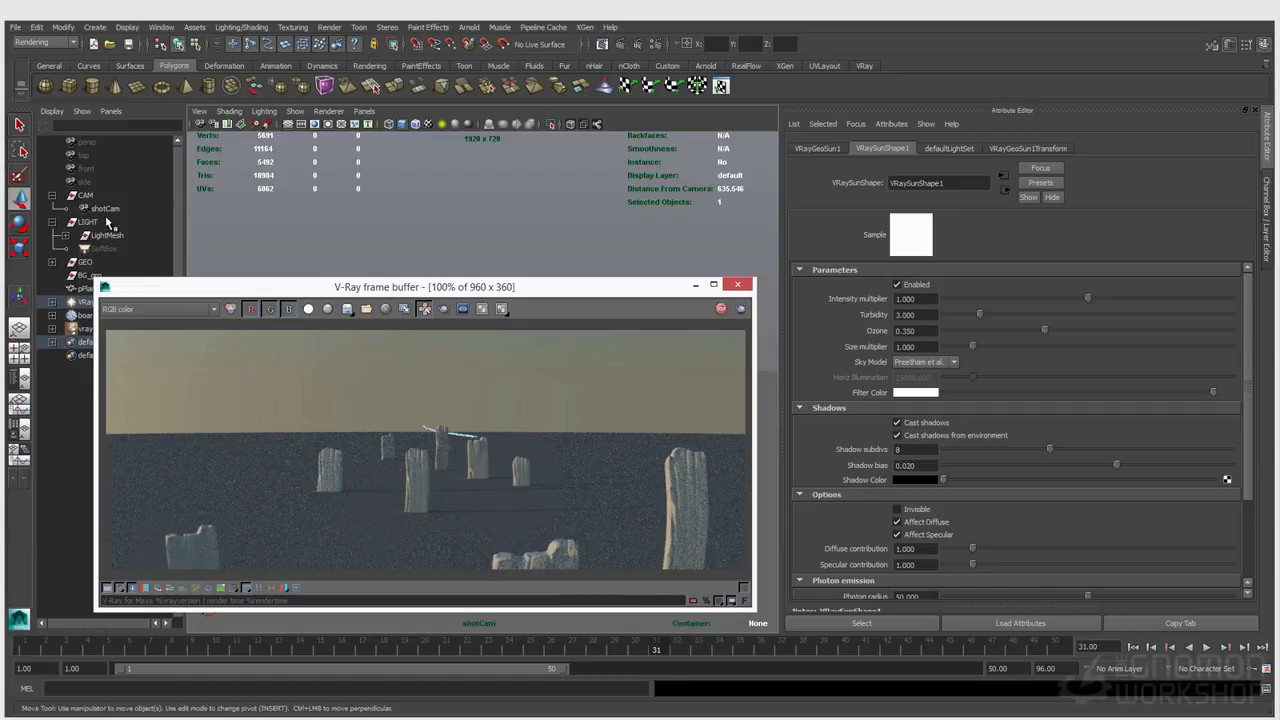
pyautogui.moveTo(114, 290); pyautogui.dragTo(146, 291)
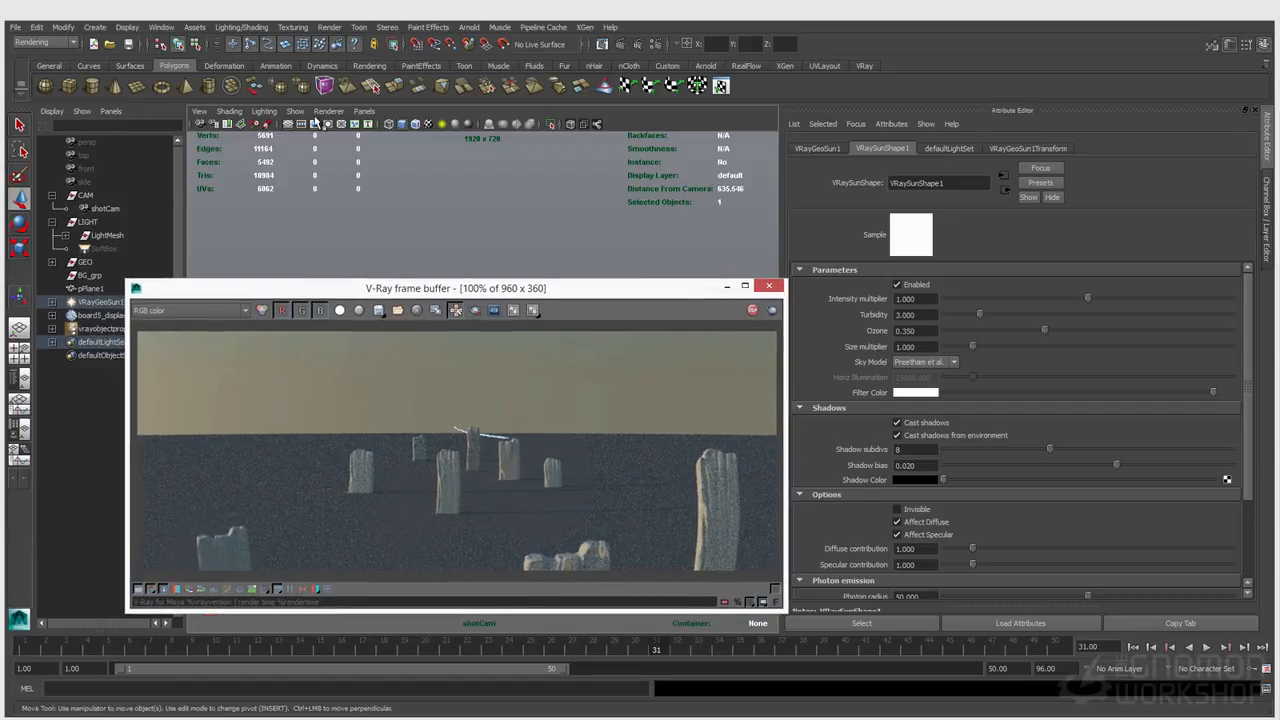
pyautogui.click(199, 111)
pyautogui.click(228, 129)
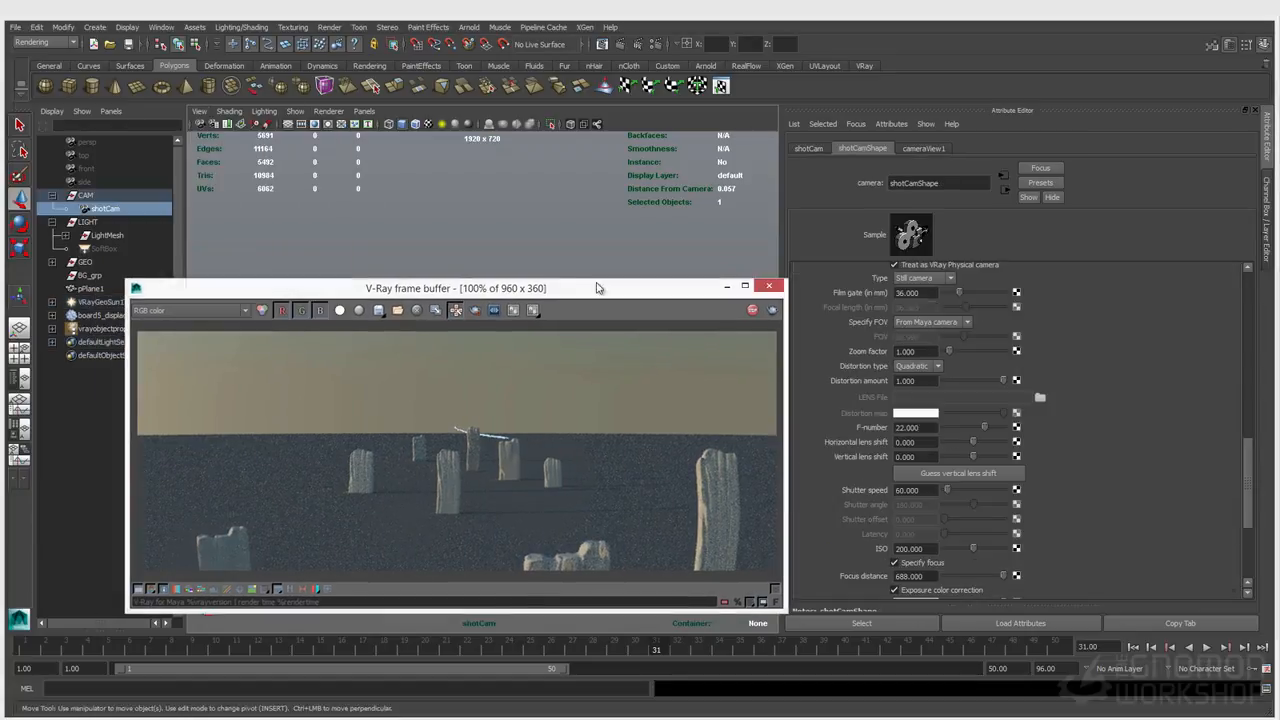
pyautogui.moveTo(617, 297); pyautogui.dragTo(504, 256)
pyautogui.scroll(-2, 936, 498)
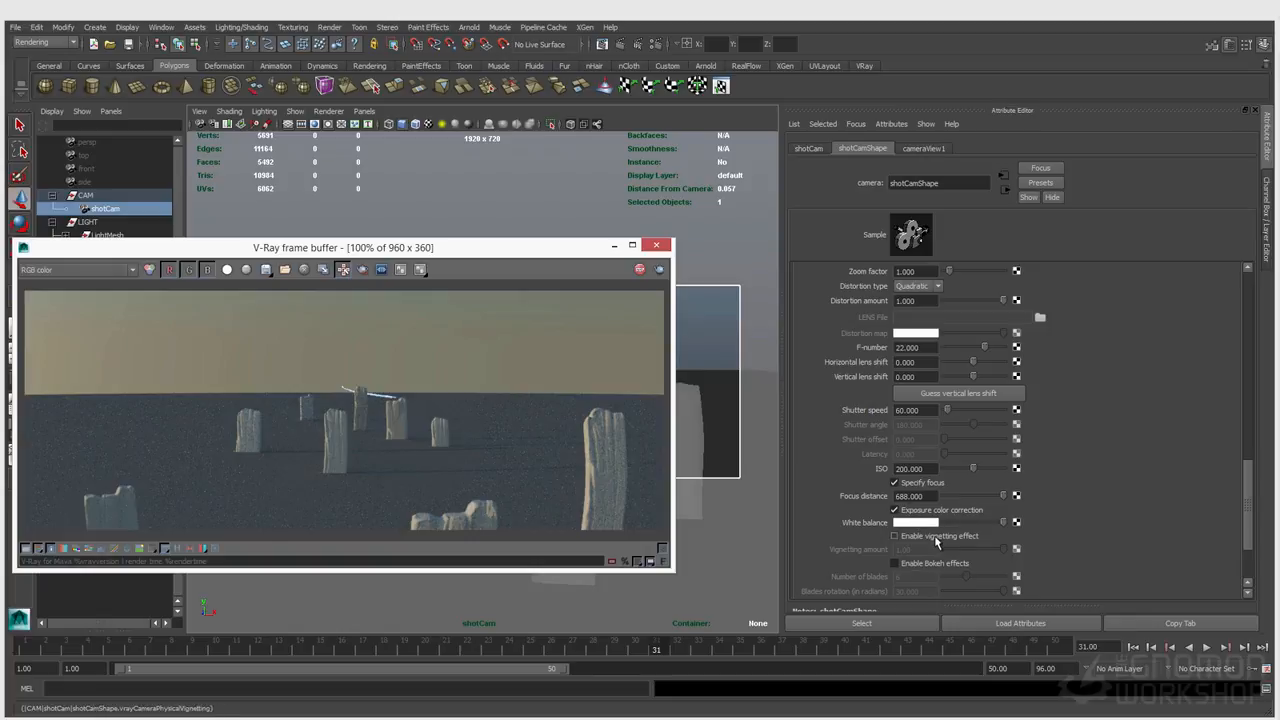
pyautogui.scroll(2, 934, 535)
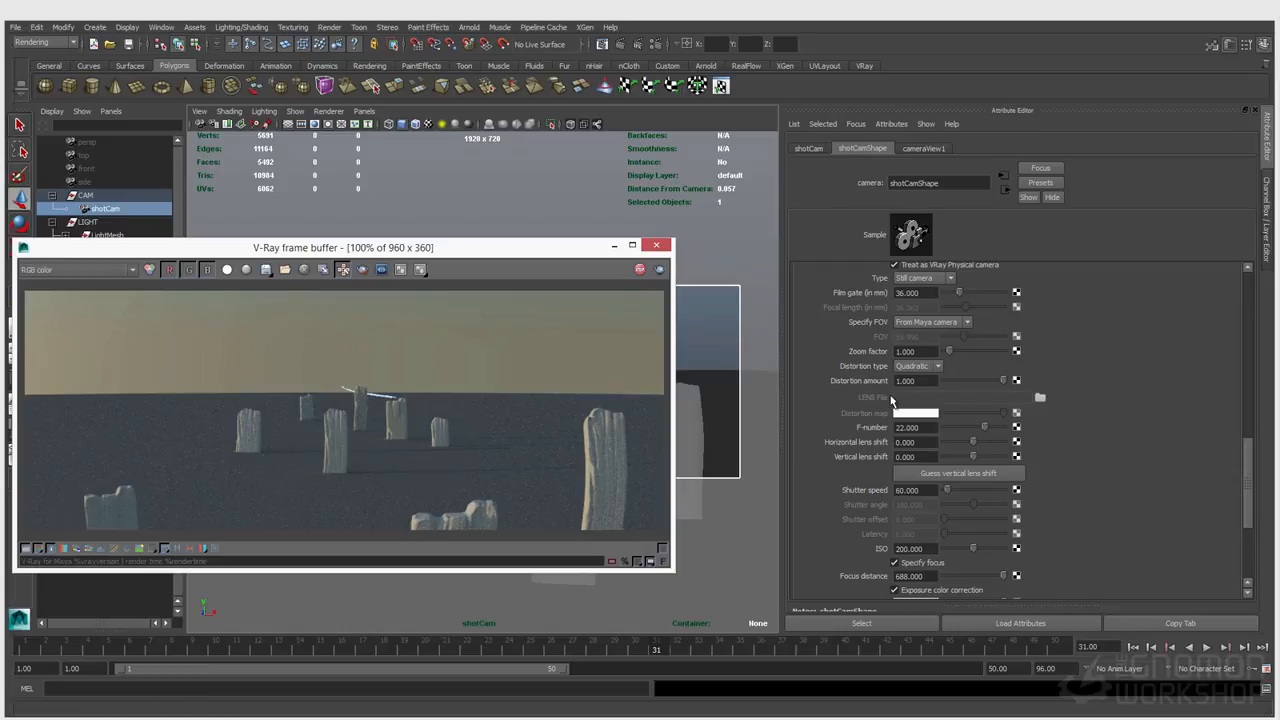
pyautogui.scroll(3, 890, 400)
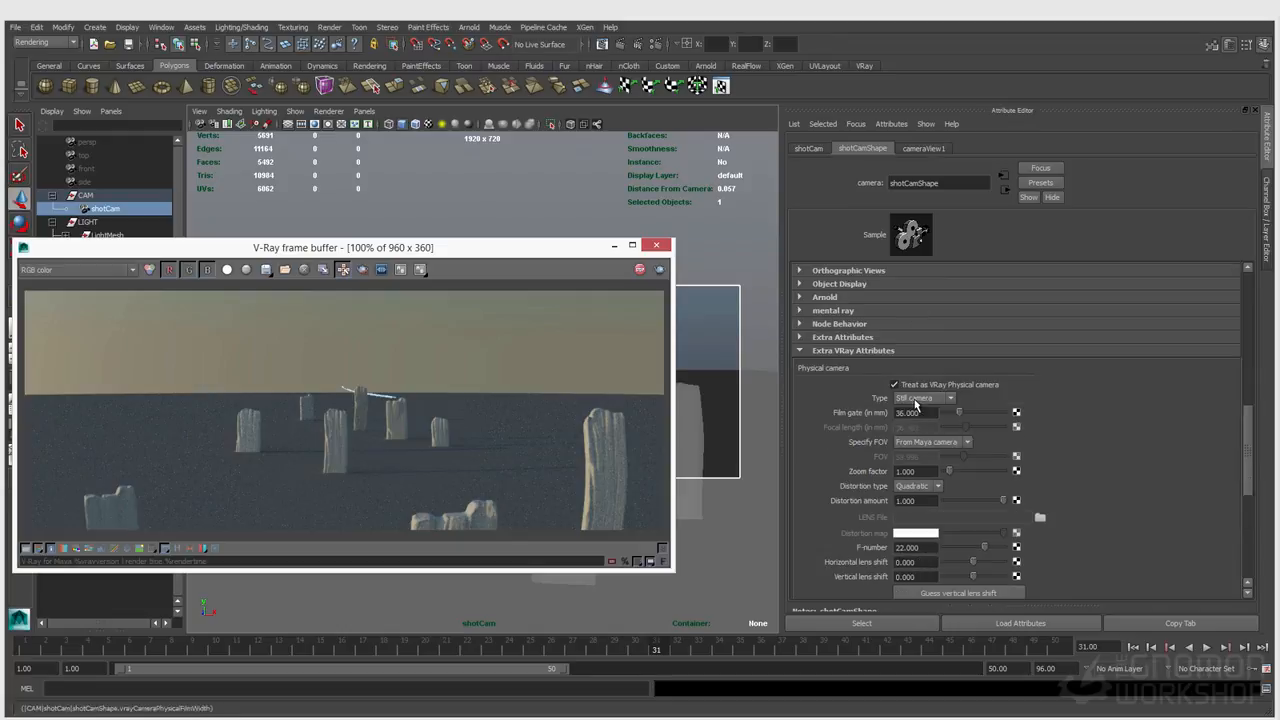
pyautogui.click(906, 389)
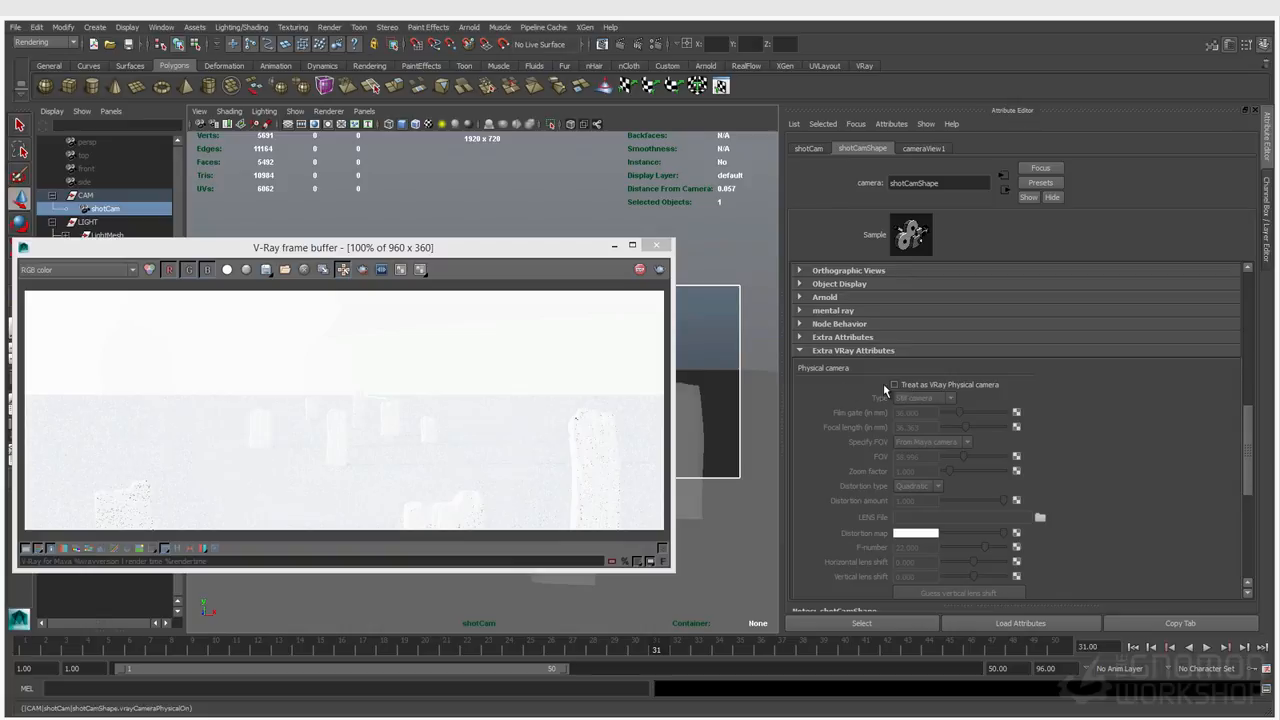
# Set the V-Ray sun shape's intensity multiplier to 0.1 and check the updated render
pyautogui.moveTo(450, 247); pyautogui.dragTo(610, 264)
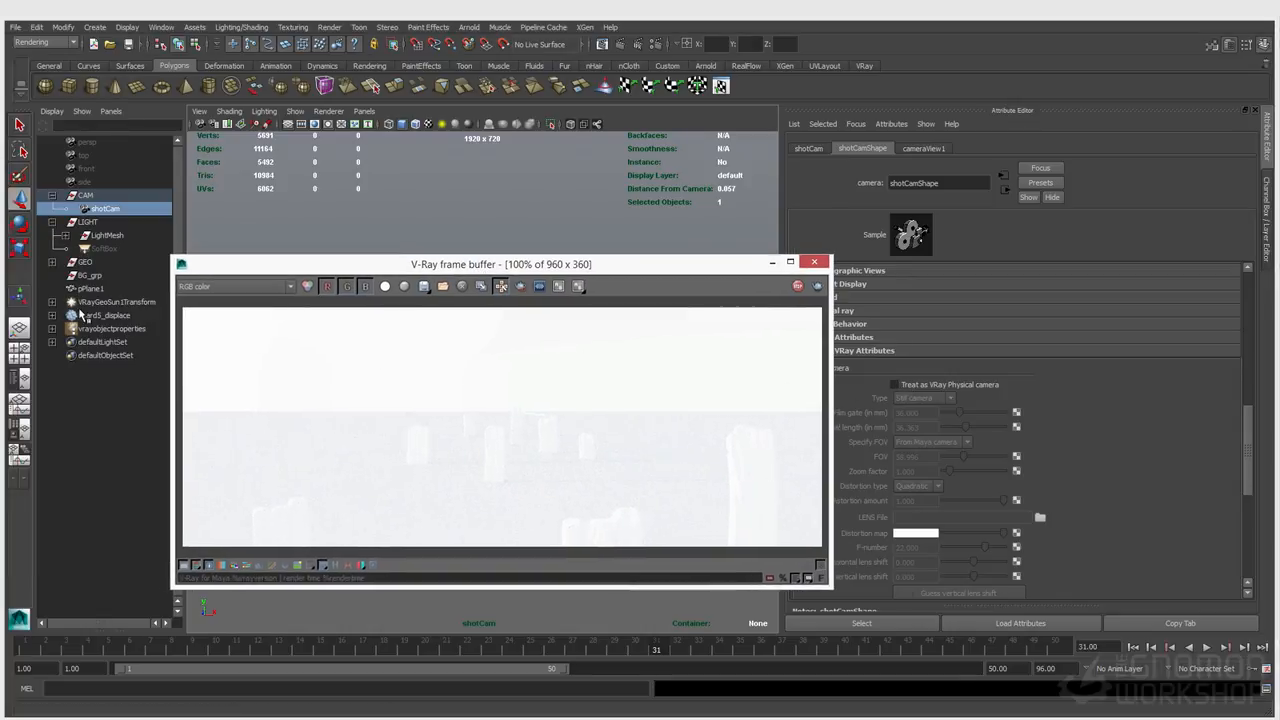
pyautogui.click(115, 302)
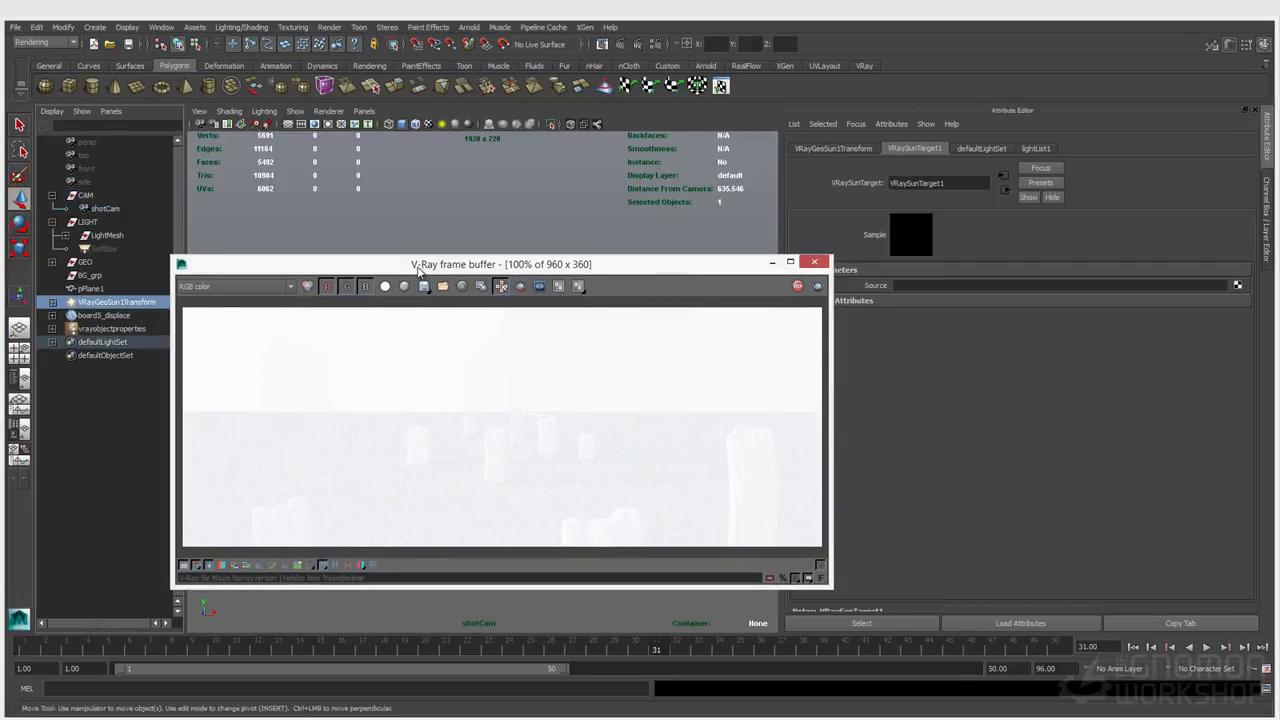
pyautogui.moveTo(419, 268); pyautogui.dragTo(312, 278)
pyautogui.click(855, 150)
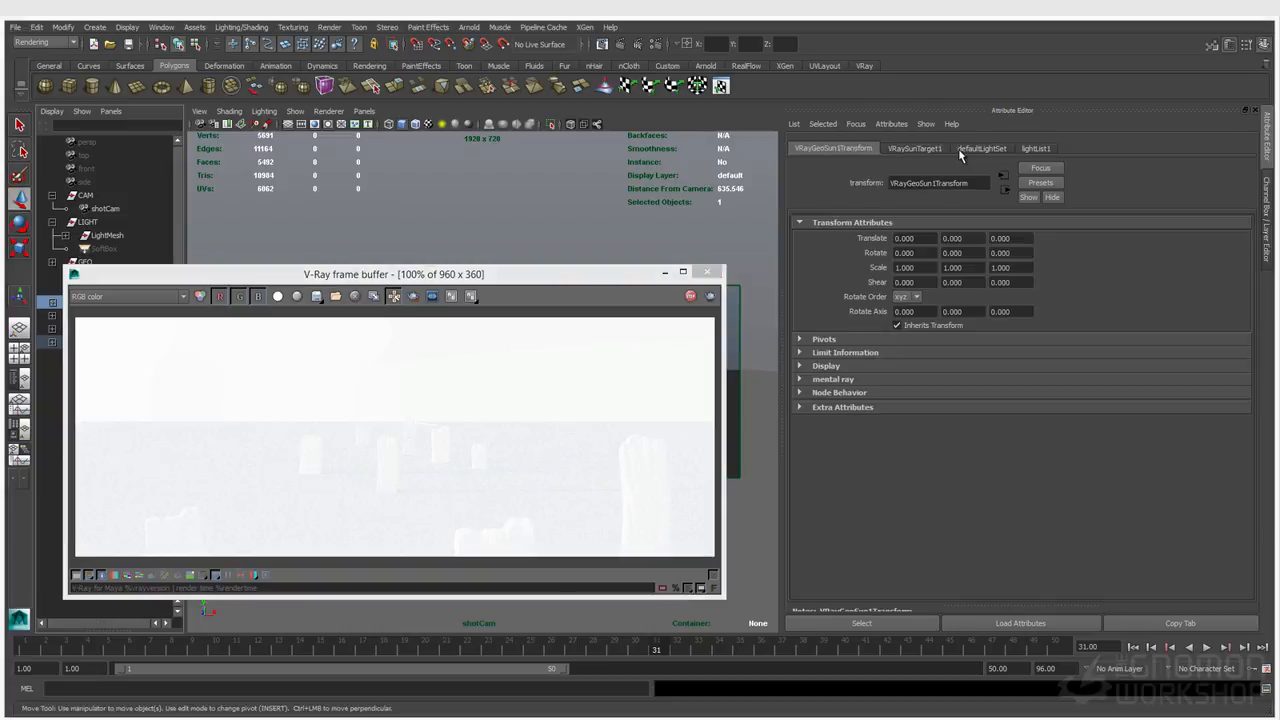
pyautogui.moveTo(416, 282); pyautogui.dragTo(578, 324)
pyautogui.click(52, 302)
pyautogui.click(112, 315)
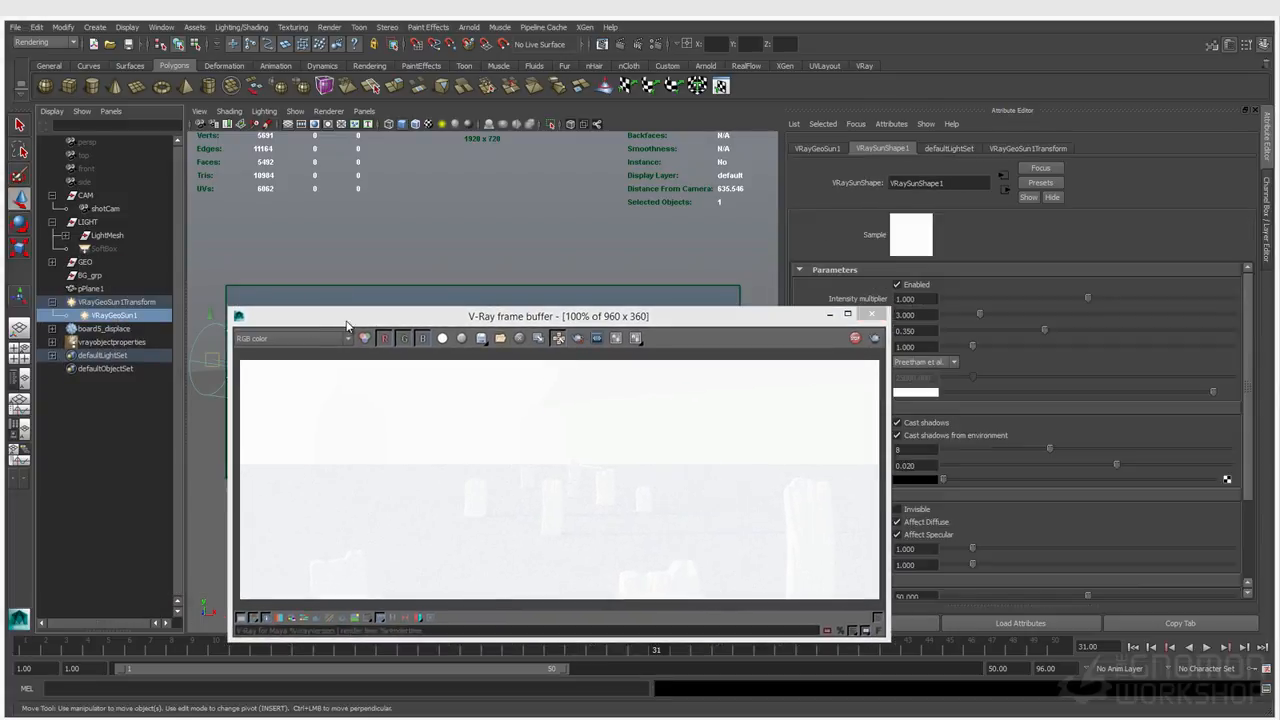
pyautogui.moveTo(350, 317); pyautogui.dragTo(268, 390)
pyautogui.click(916, 299)
pyautogui.write('.')
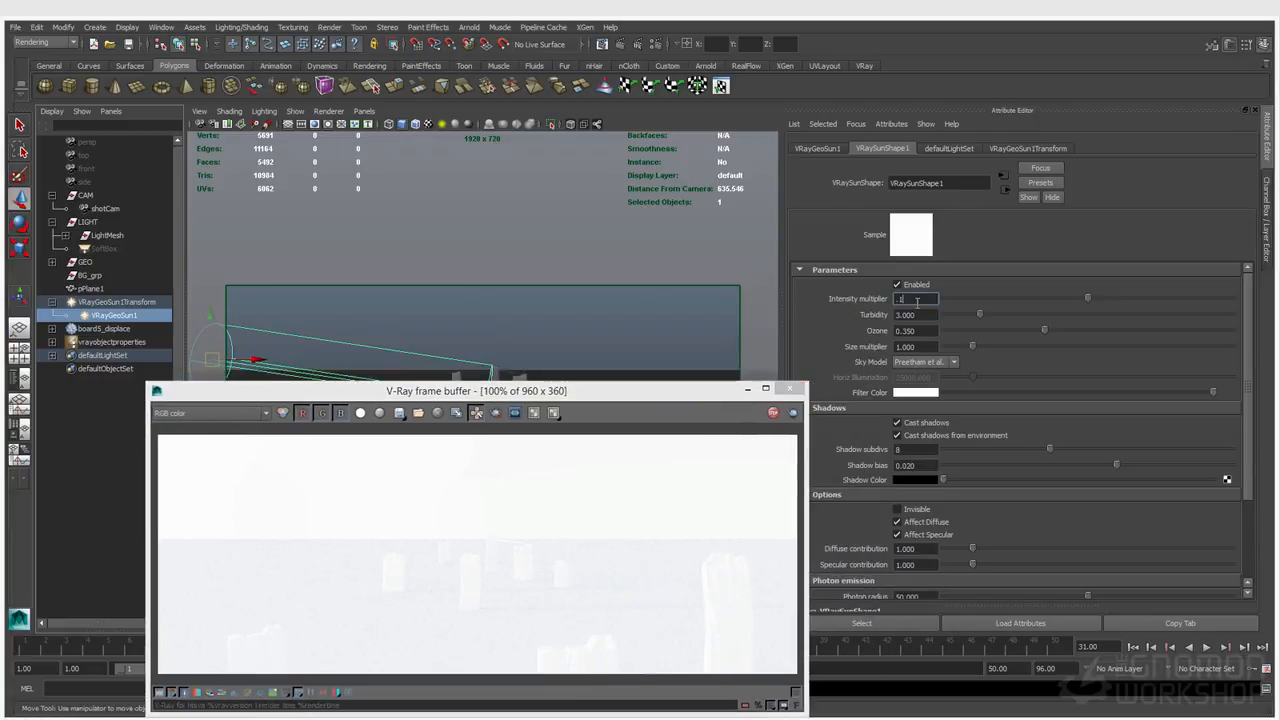
pyautogui.write('1')
pyautogui.press('Return')
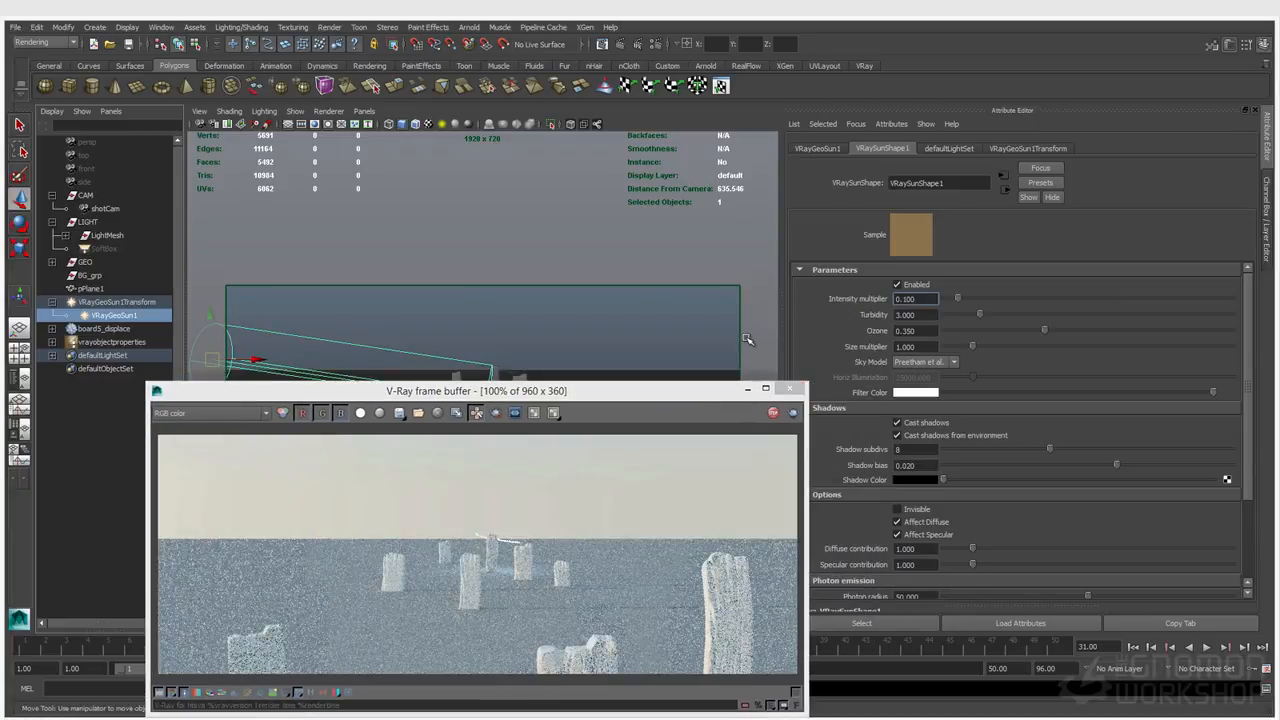
# Lower the V-Ray sun's intensity multiplier further to 0.05
pyautogui.click(923, 298)
pyautogui.write('.05')
pyautogui.press('Return')
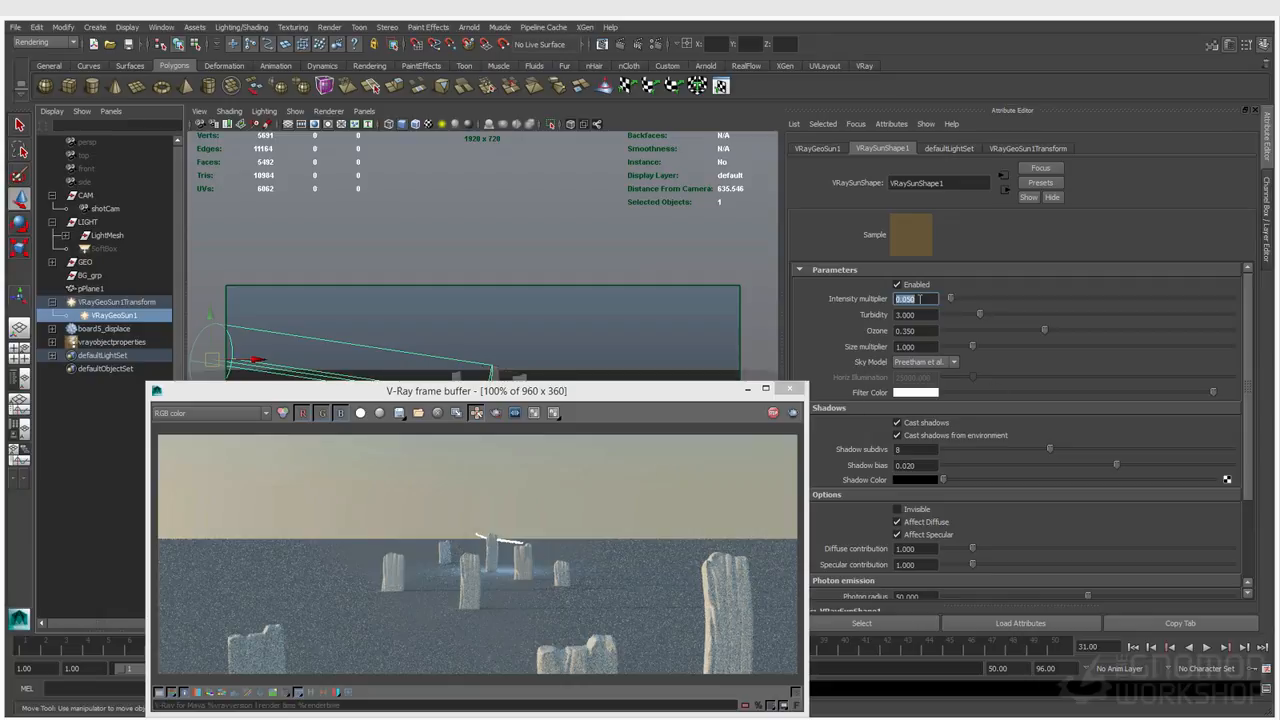
# Set the V-Ray sun's intensity multiplier back to 1 and turn on treating shotCam as a V-Ray physical camera
pyautogui.write('1')
pyautogui.press('Return')
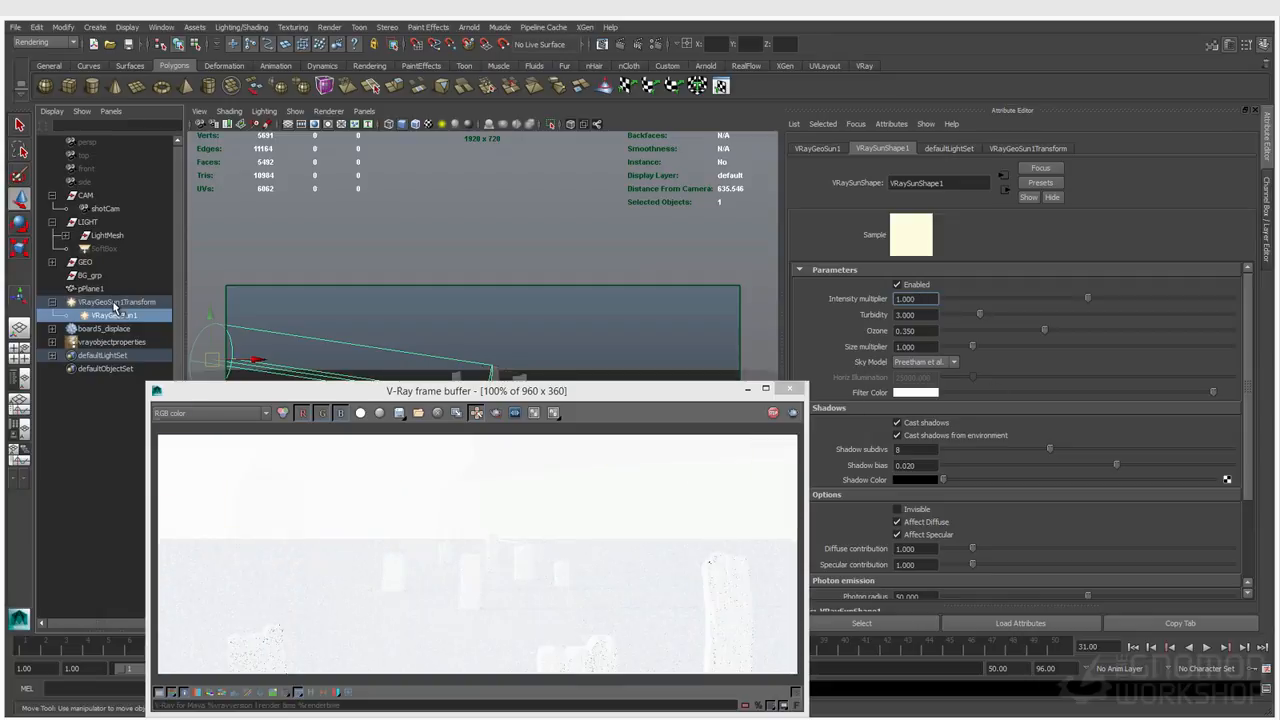
pyautogui.click(214, 125)
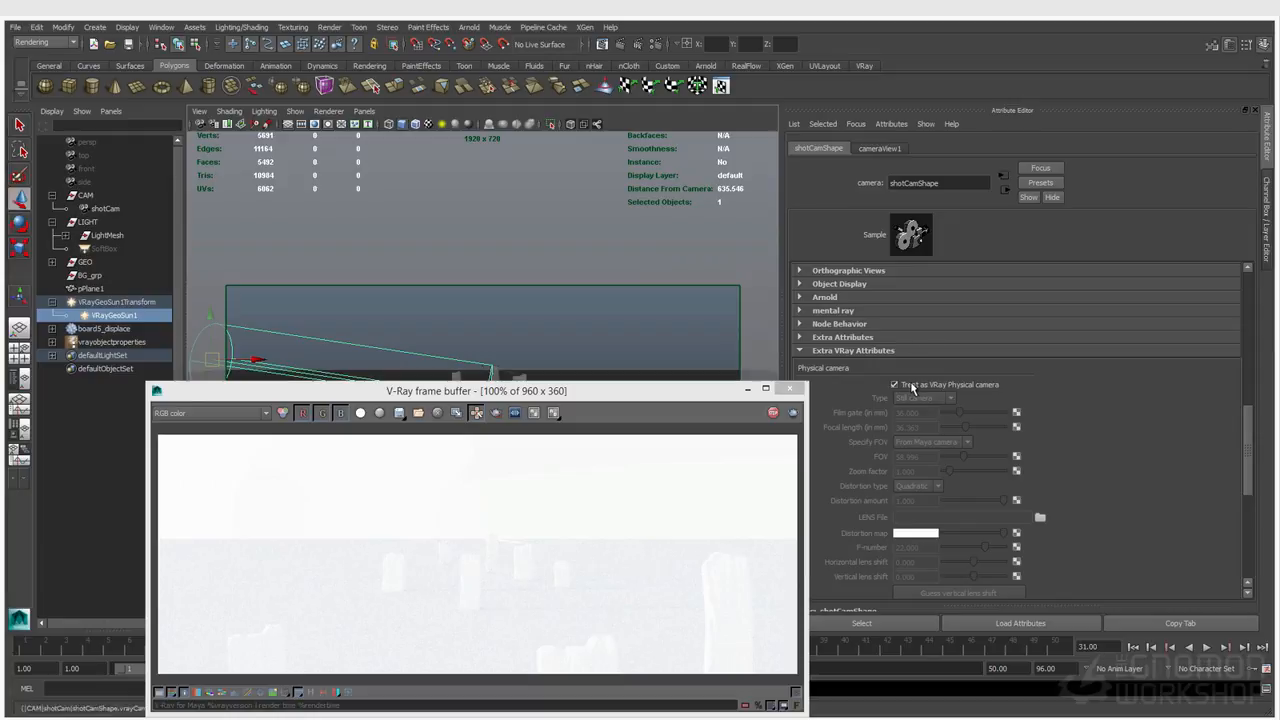
pyautogui.click(894, 384)
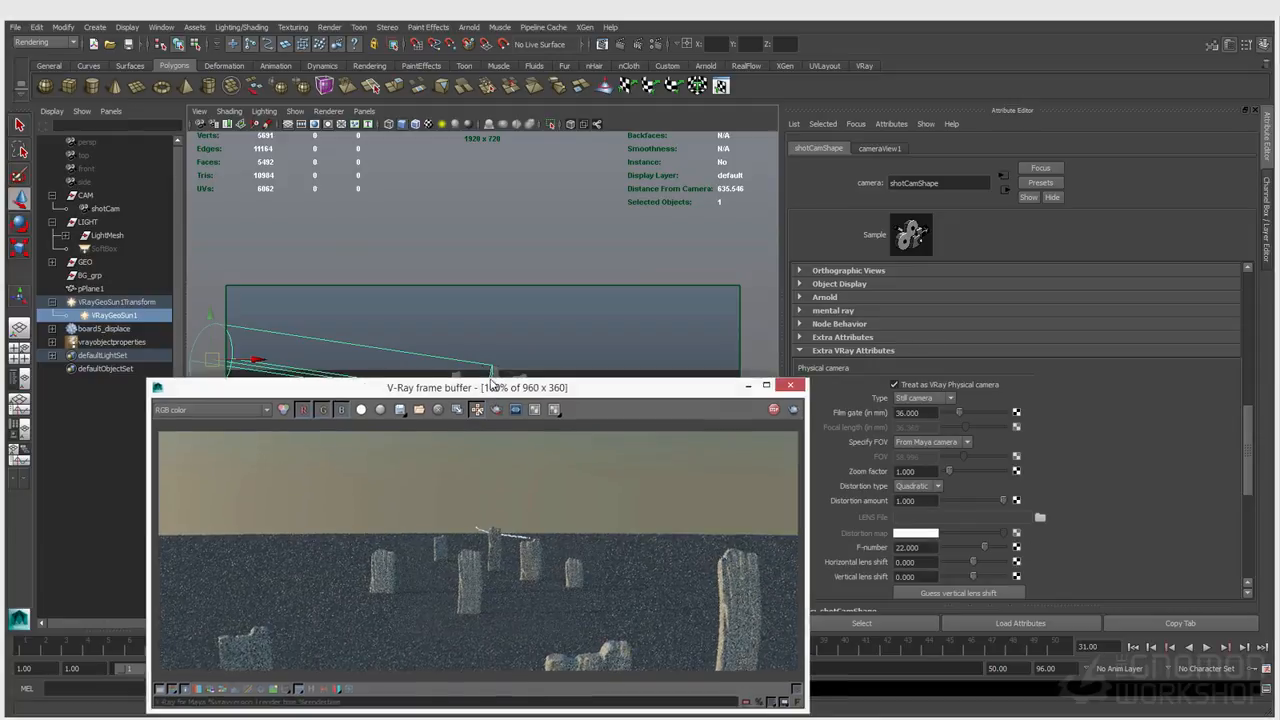